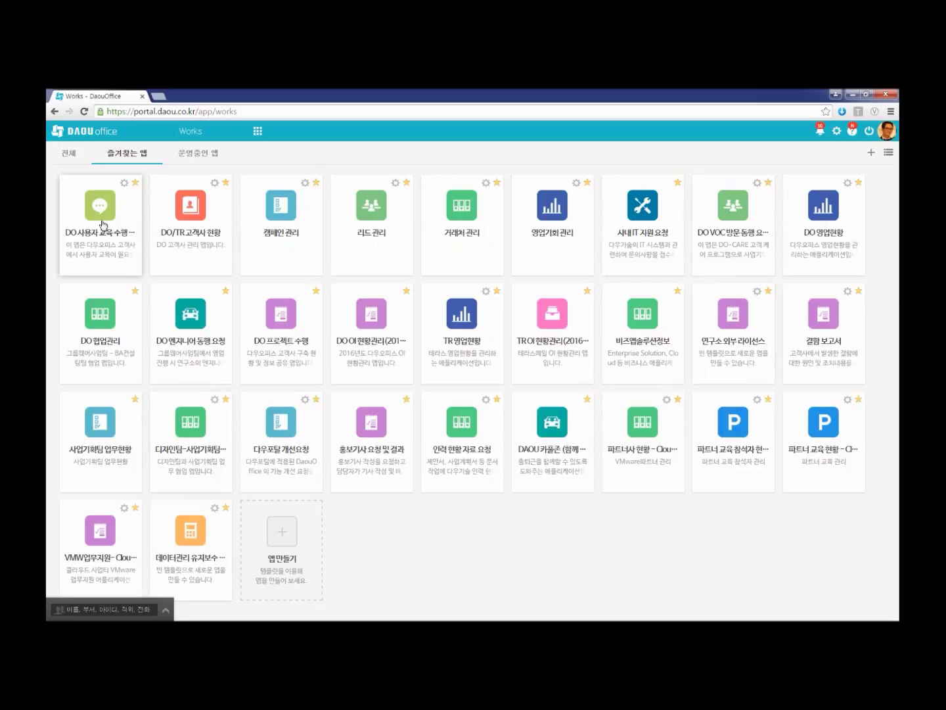
# - Open the DO 사용자 교육 수행 현황 app and browse its training charts and record table
pyautogui.click(104, 224)
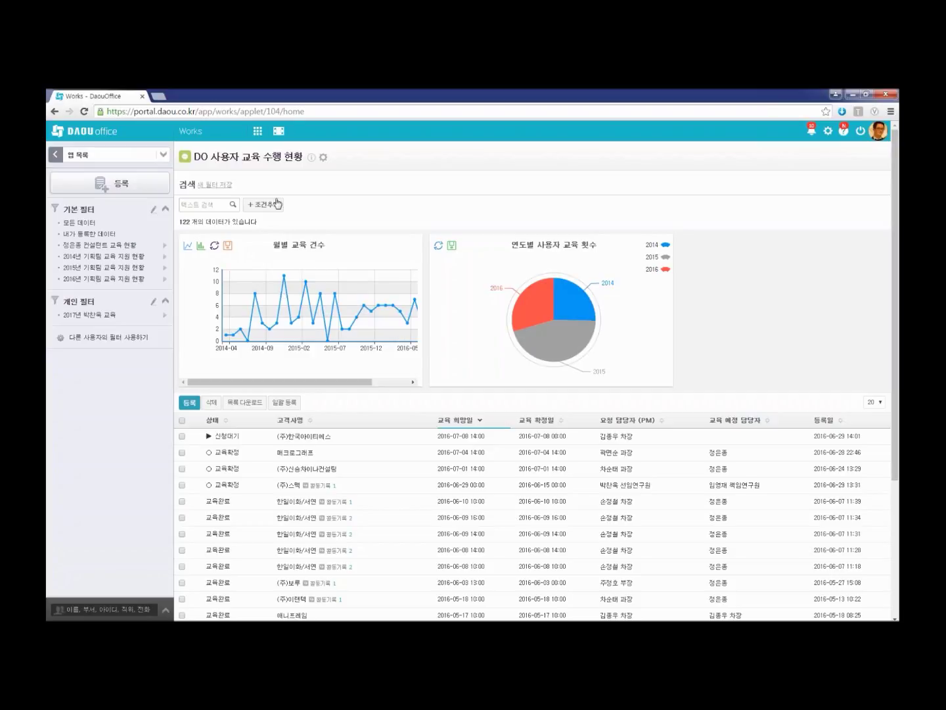
pyautogui.scroll(-3, 555, 296)
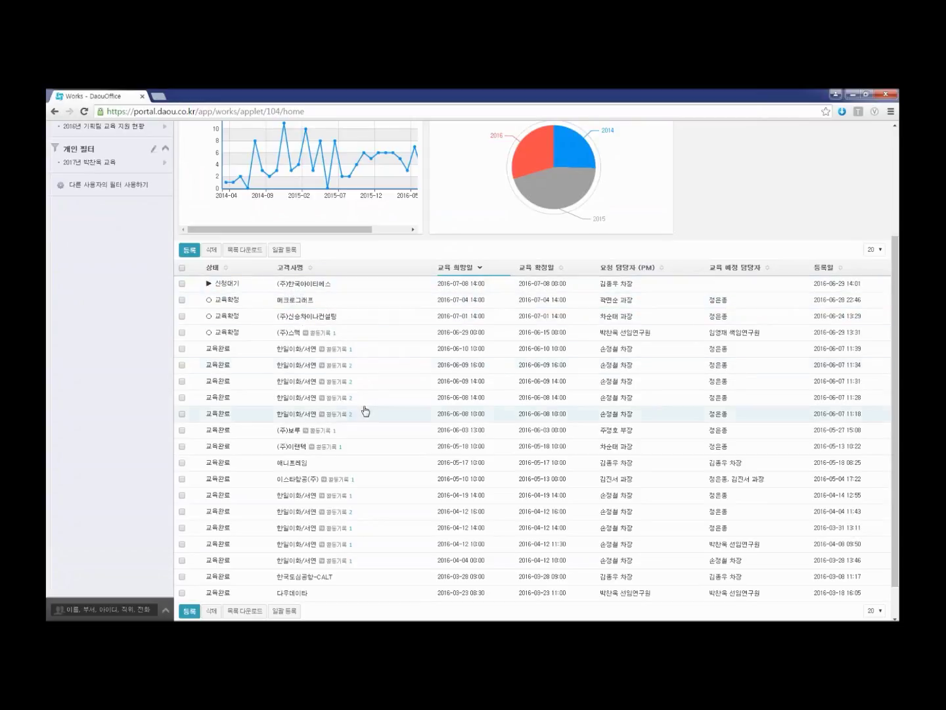
pyautogui.scroll(3, 366, 412)
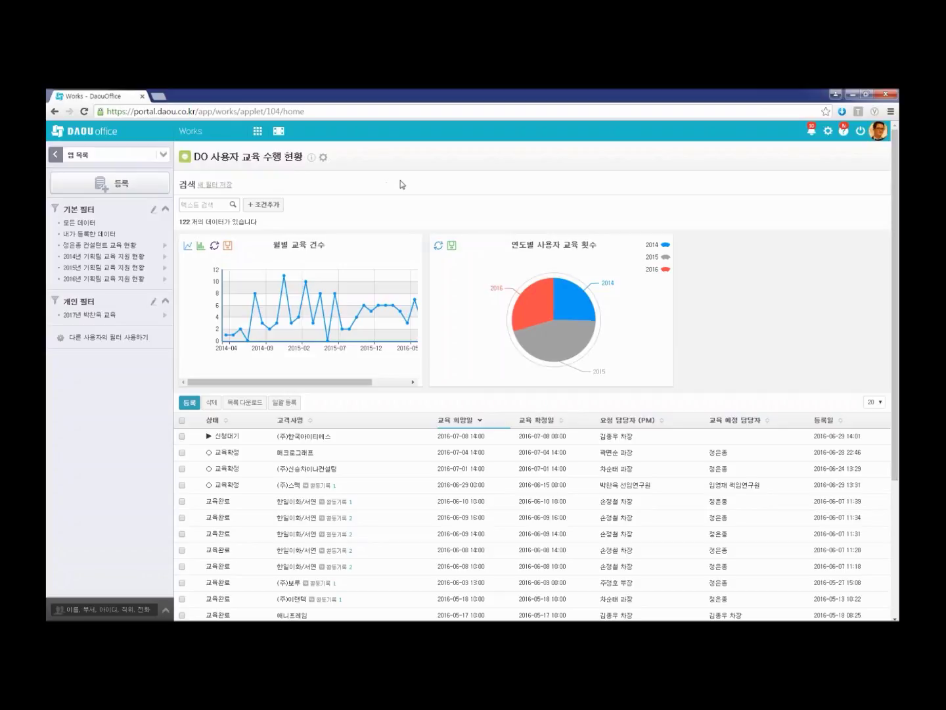
pyautogui.scroll(-1, 328, 394)
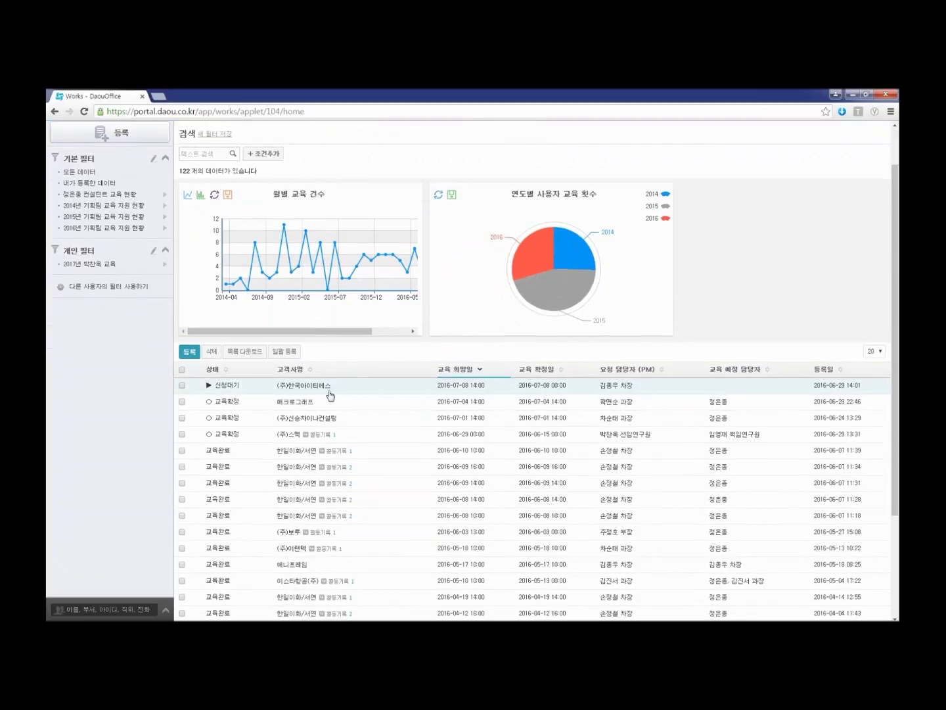
pyautogui.scroll(-2, 331, 393)
pyautogui.scroll(2, 328, 358)
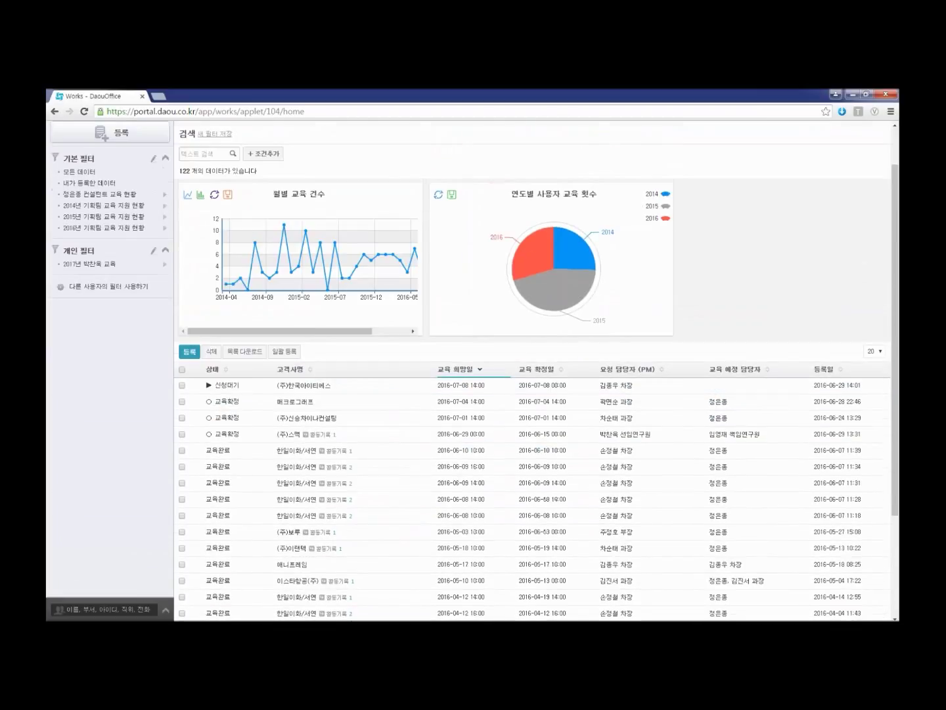
pyautogui.scroll(-2, 299, 303)
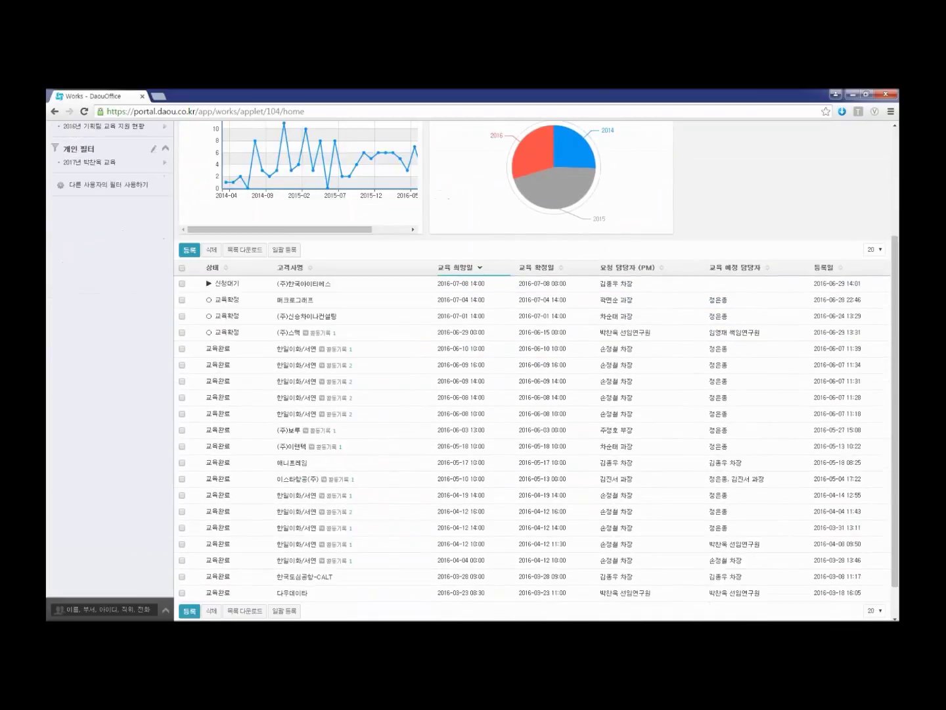
pyautogui.scroll(1, 302, 301)
pyautogui.scroll(-2, 312, 322)
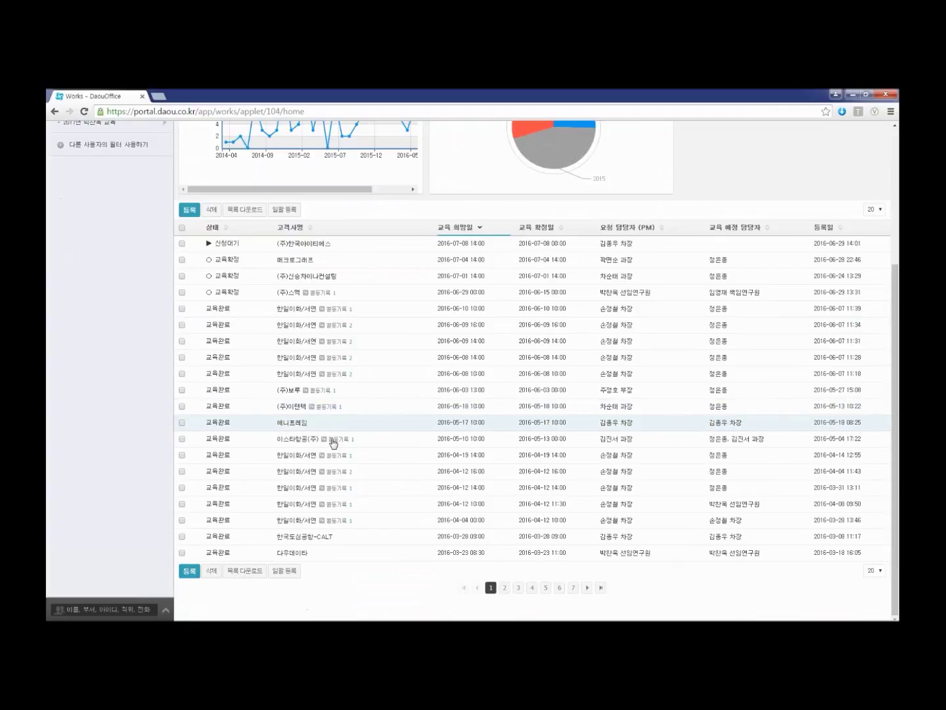
# - View page 2 of the training records, then return to 모든 데이터 from the start
pyautogui.click(504, 590)
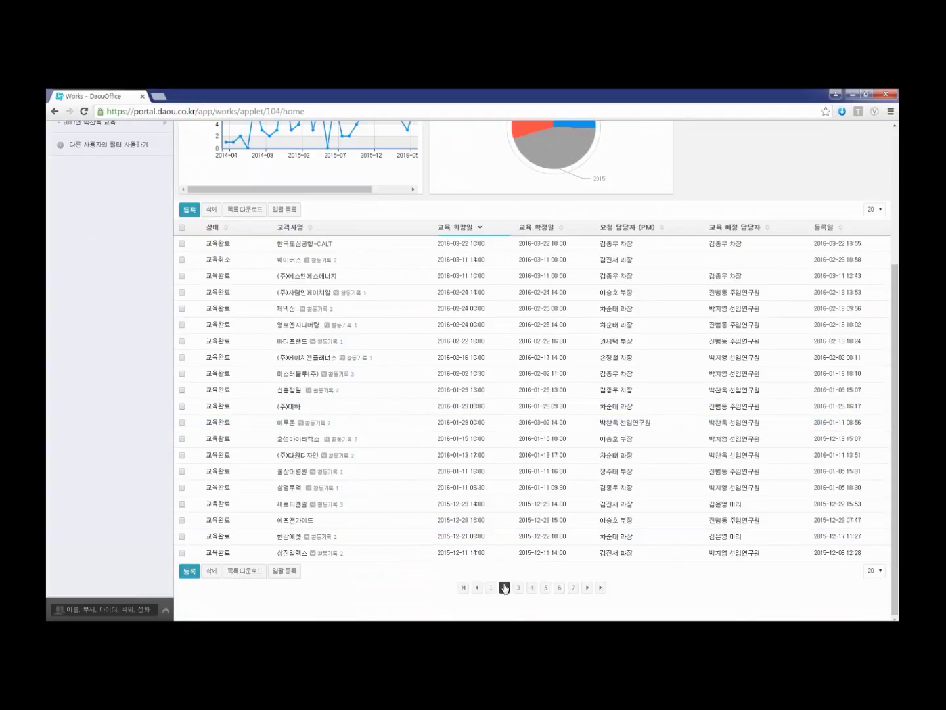
pyautogui.scroll(4, 320, 253)
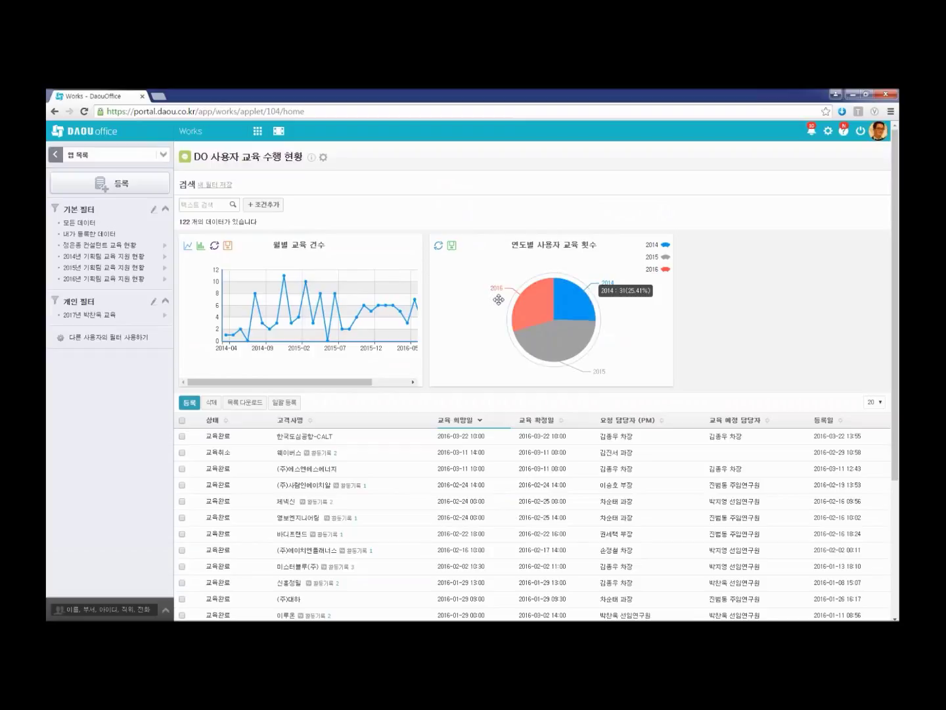
pyautogui.click(91, 225)
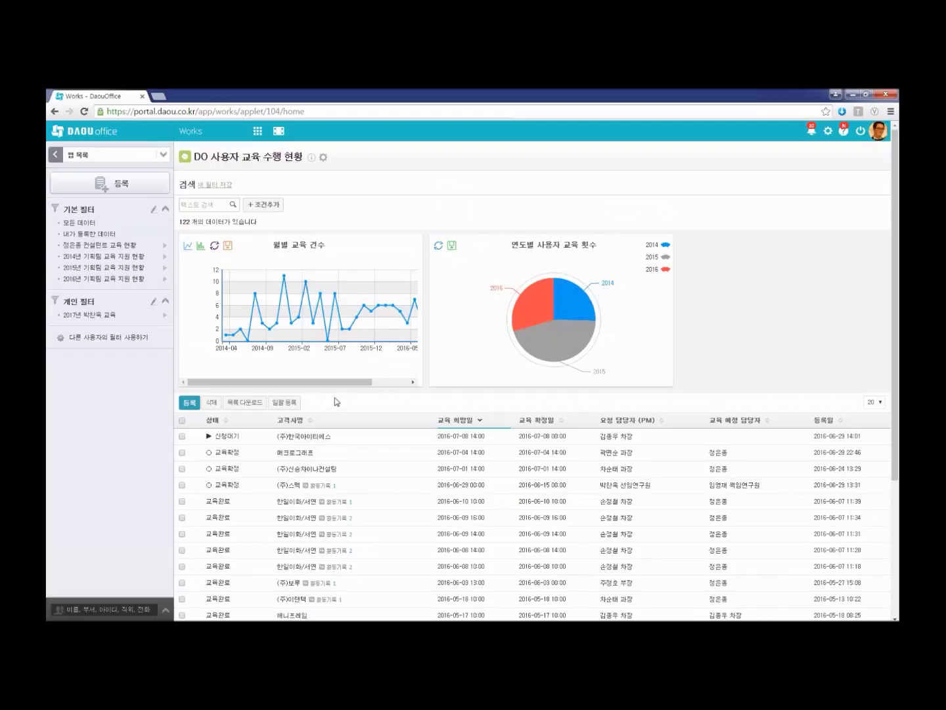
pyautogui.scroll(-3, 322, 398)
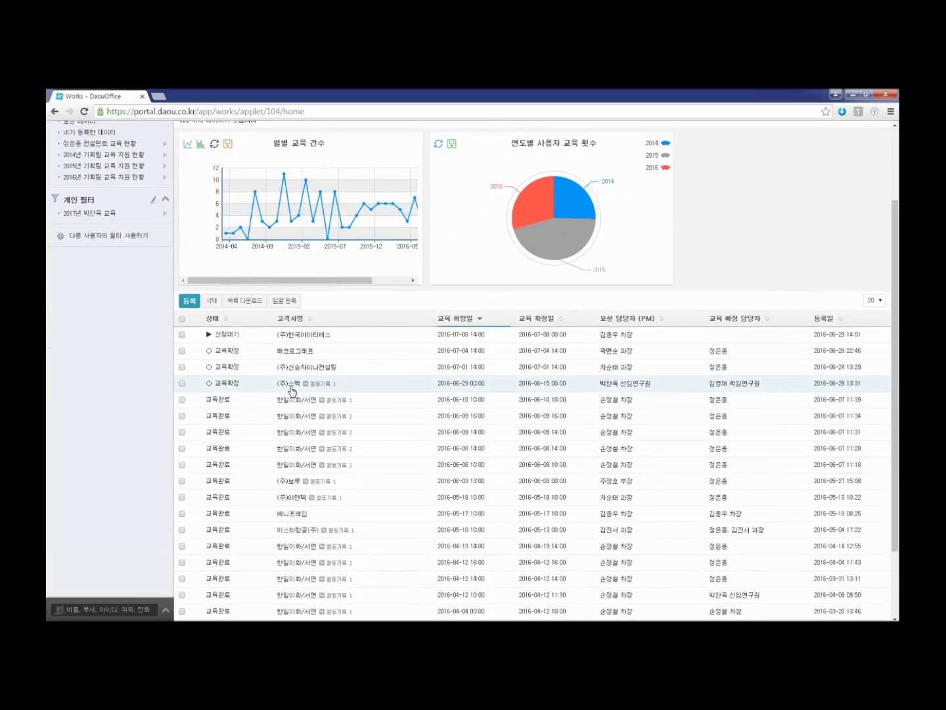
# - Open the (주)스맥 training record and read through its details, linked data and activity history
pyautogui.click(291, 383)
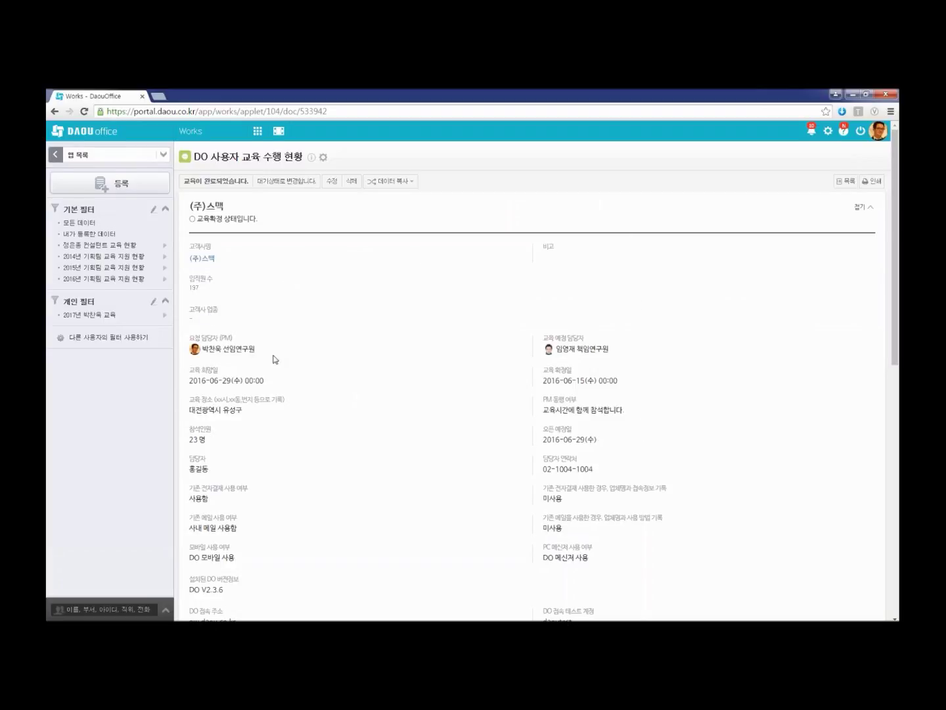
pyautogui.scroll(-3, 275, 359)
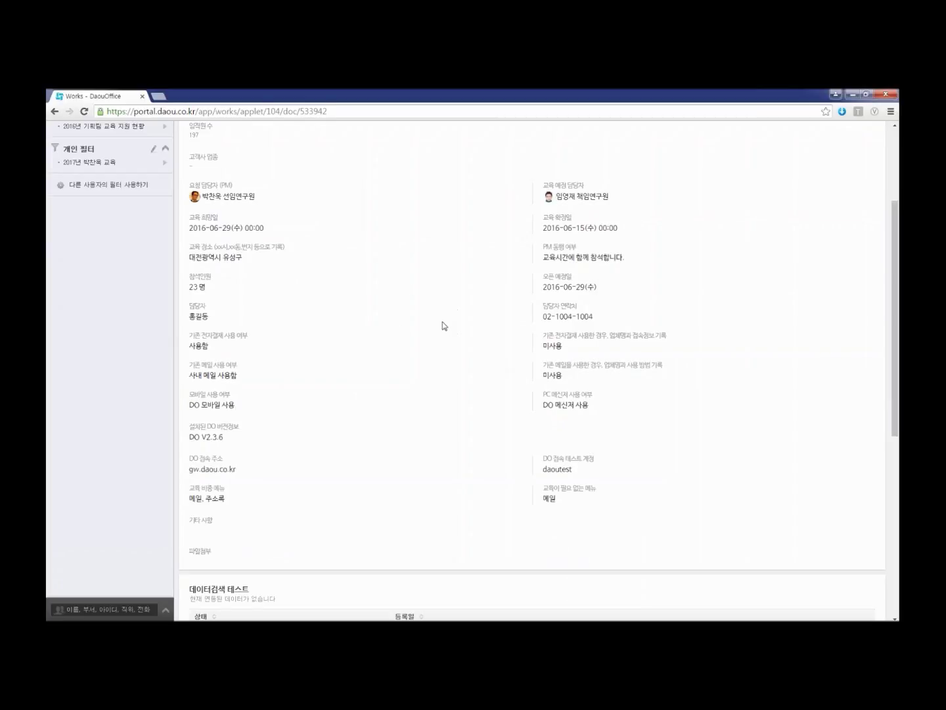
pyautogui.scroll(-3, 445, 325)
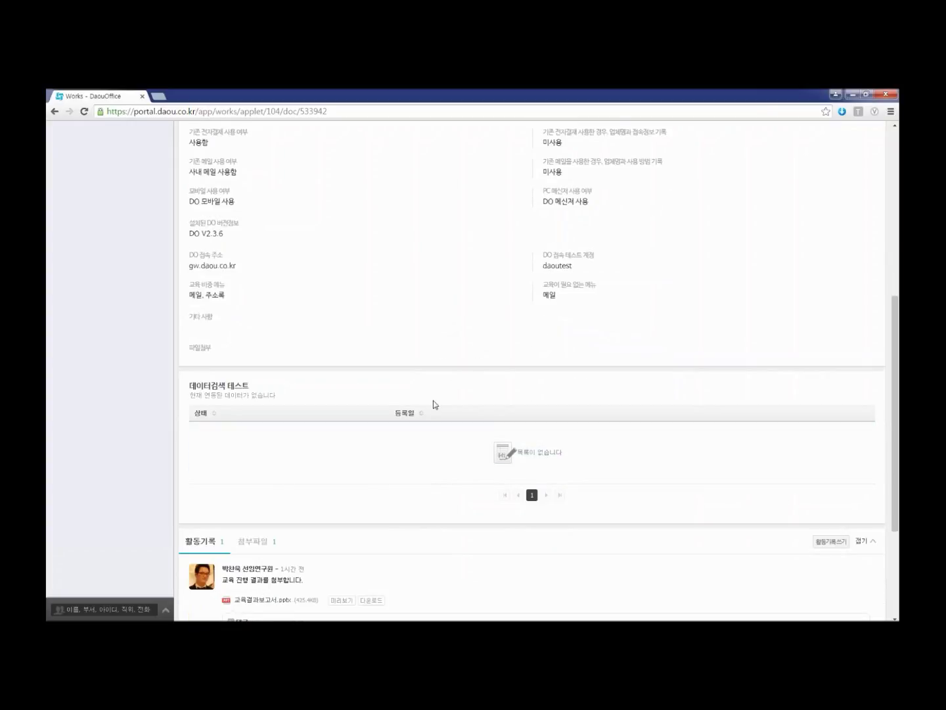
pyautogui.scroll(-2, 435, 404)
pyautogui.scroll(-1, 435, 403)
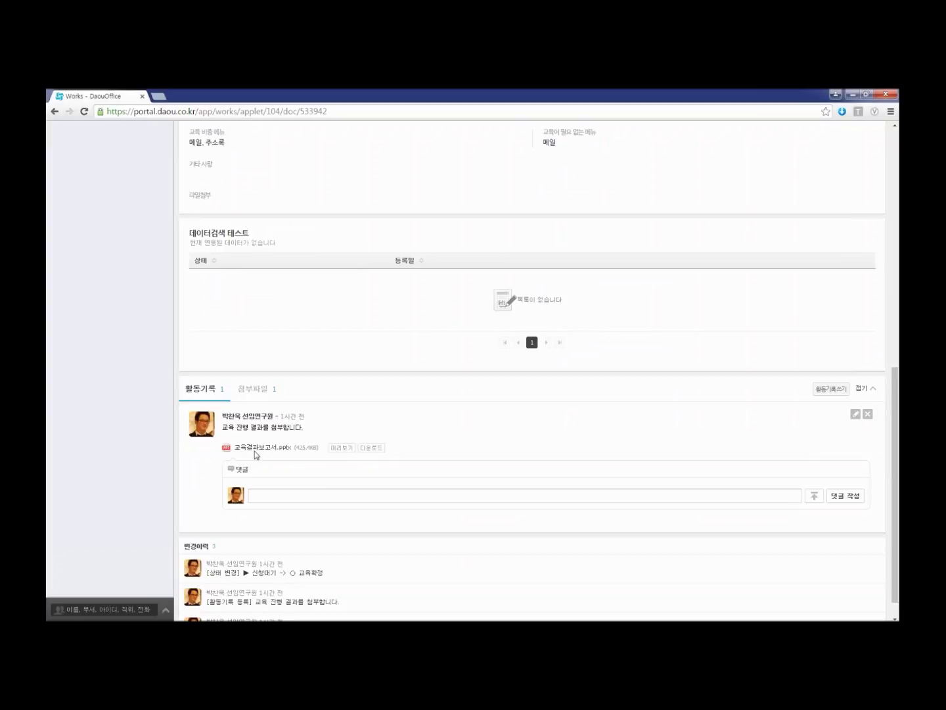
pyautogui.scroll(15, 257, 455)
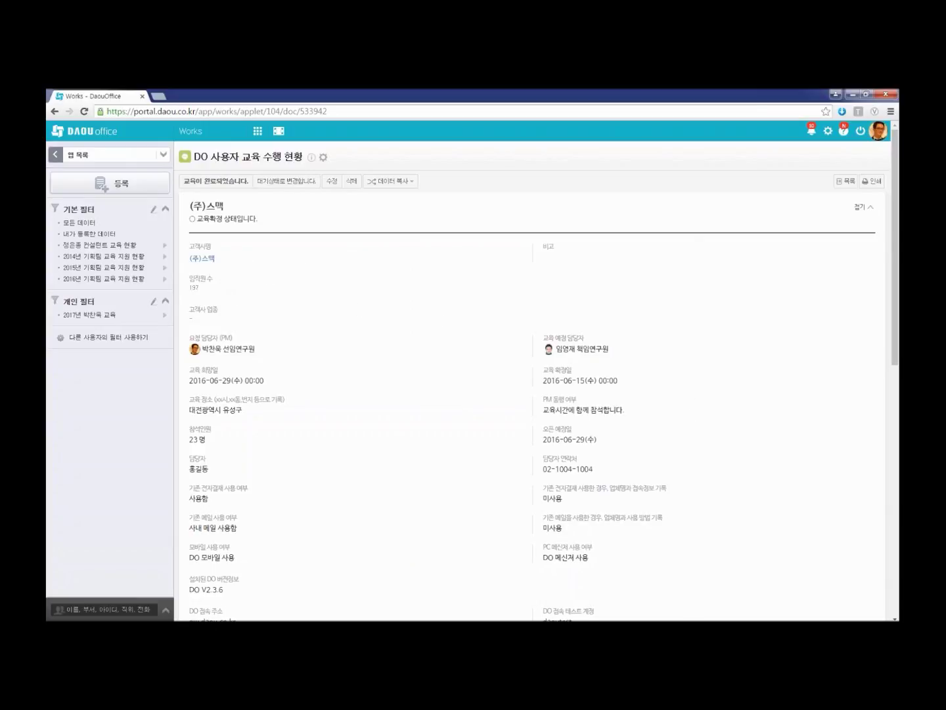
pyautogui.scroll(-2, 522, 299)
pyautogui.scroll(2, 523, 298)
# - Return to the 모든 데이터 list of all training records
pyautogui.click(69, 225)
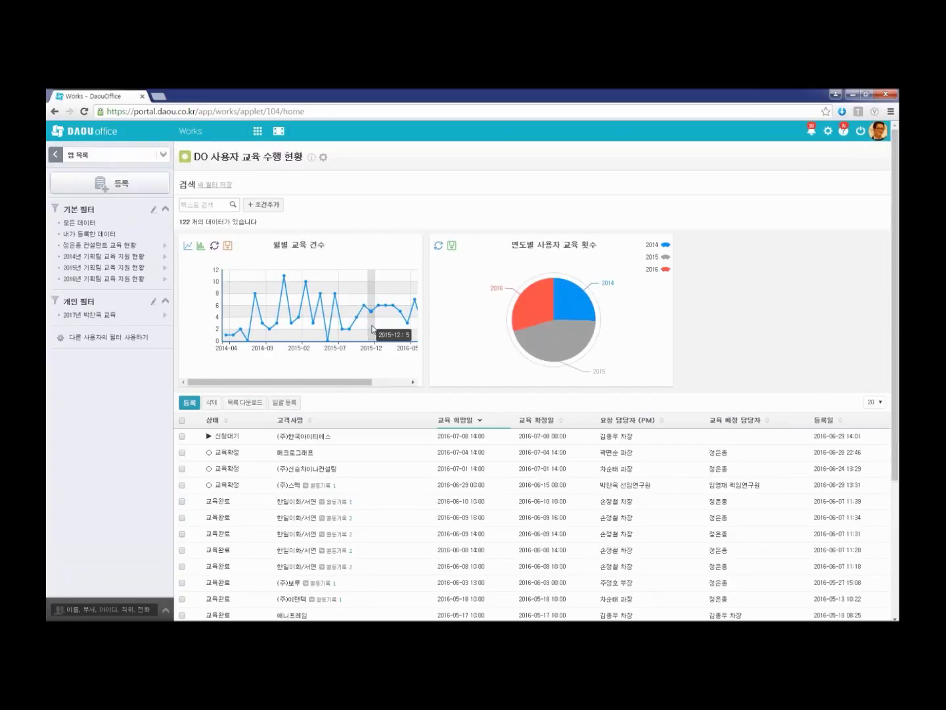
pyautogui.scroll(-1, 401, 335)
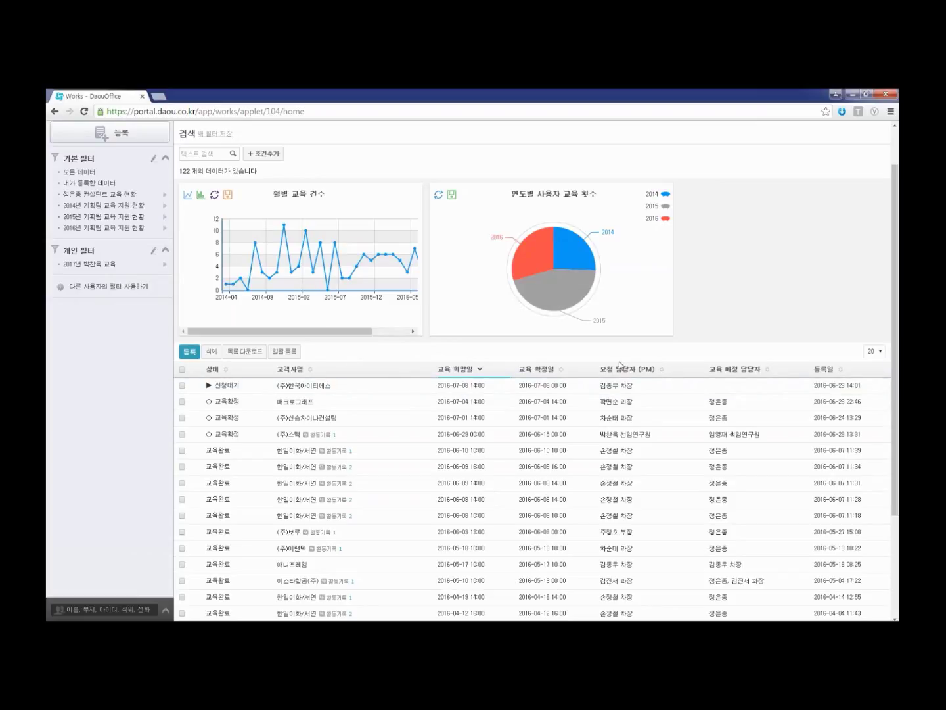
pyautogui.scroll(1, 506, 382)
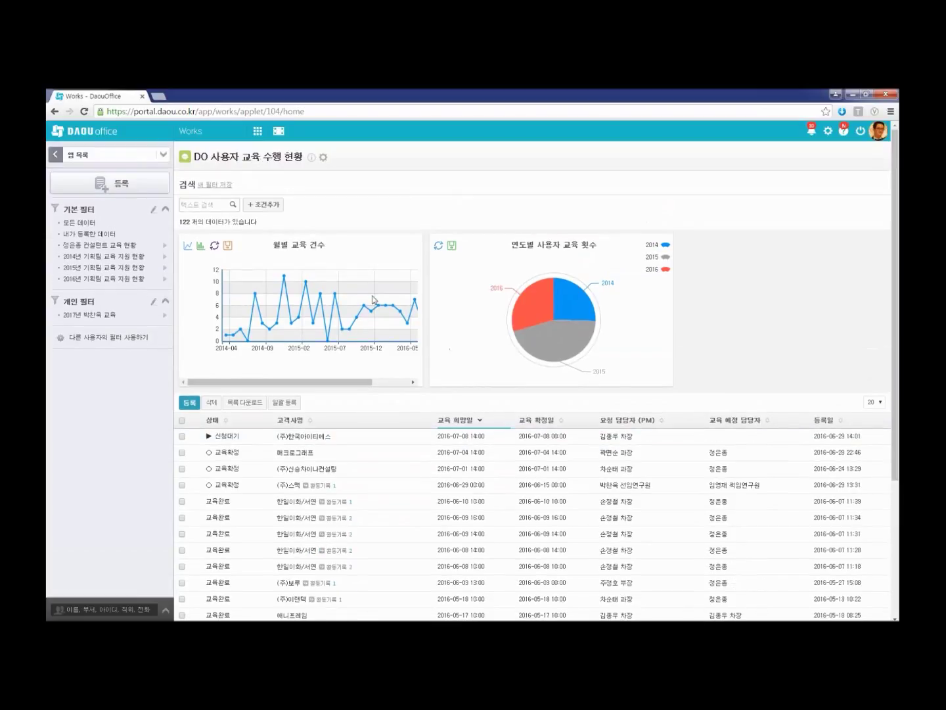
# - Check the 조건추가 search-field list, then go back to the Works app grid
pyautogui.click(262, 203)
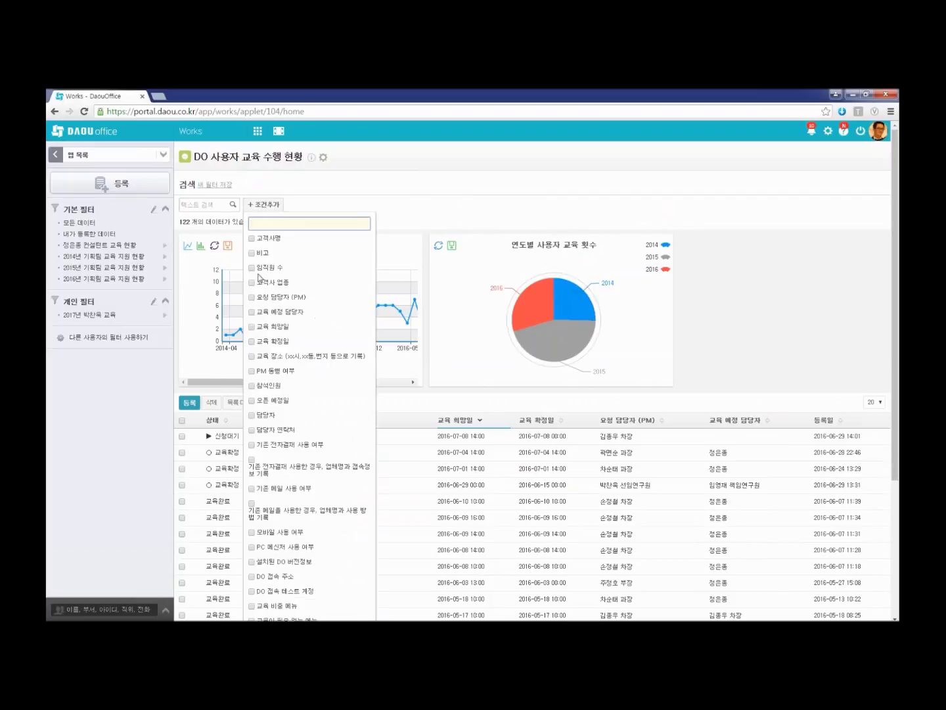
pyautogui.click(446, 206)
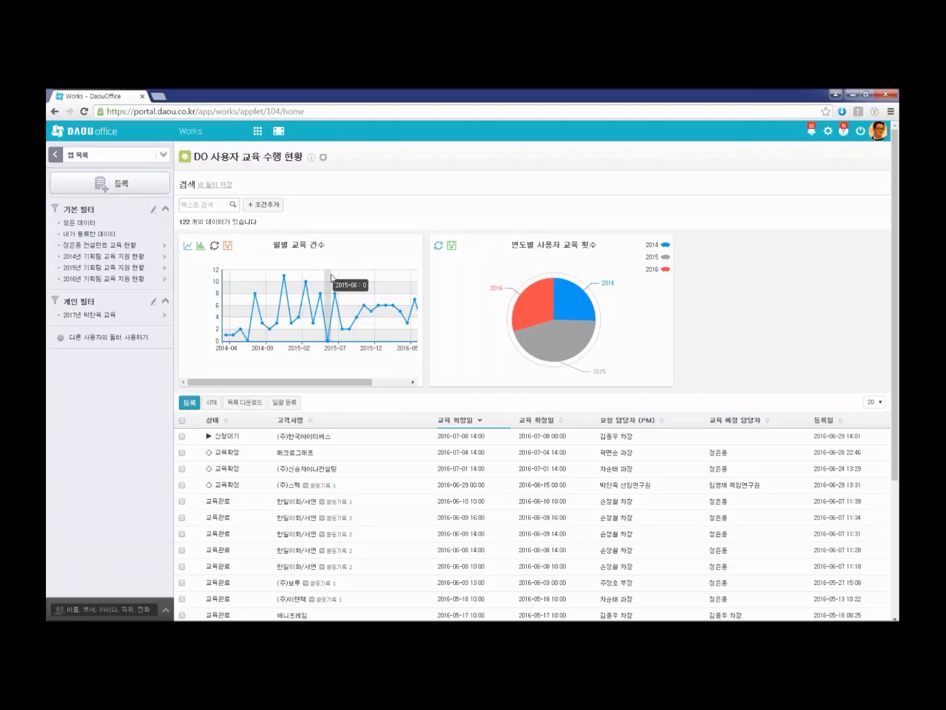
pyautogui.click(198, 132)
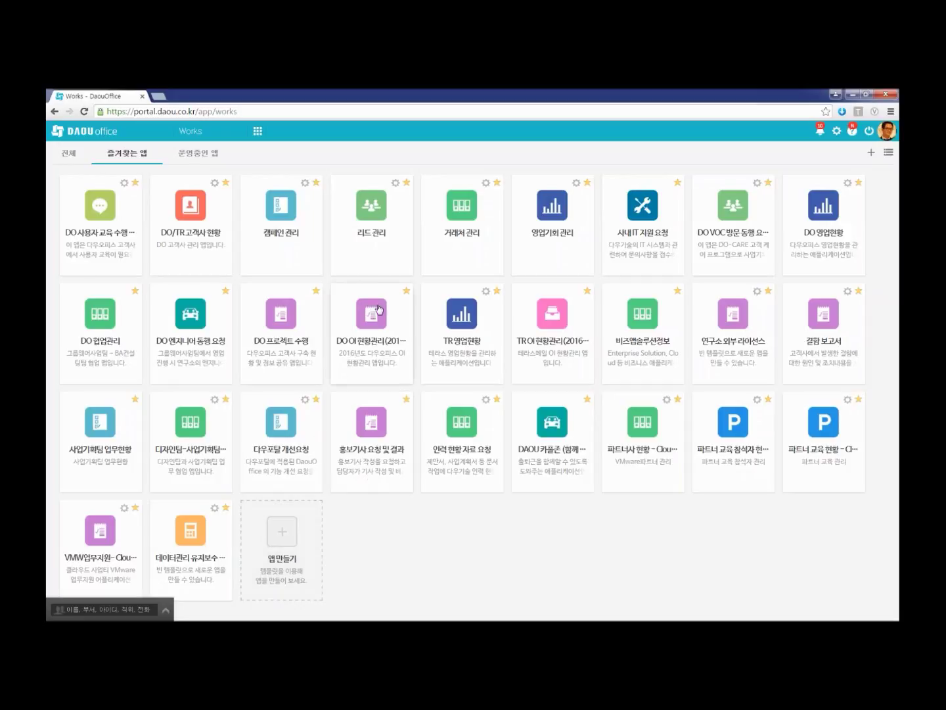
# - Start a new app and highlight the 샘플 앱으로 만들기 and copy-existing-app section headings
pyautogui.click(269, 534)
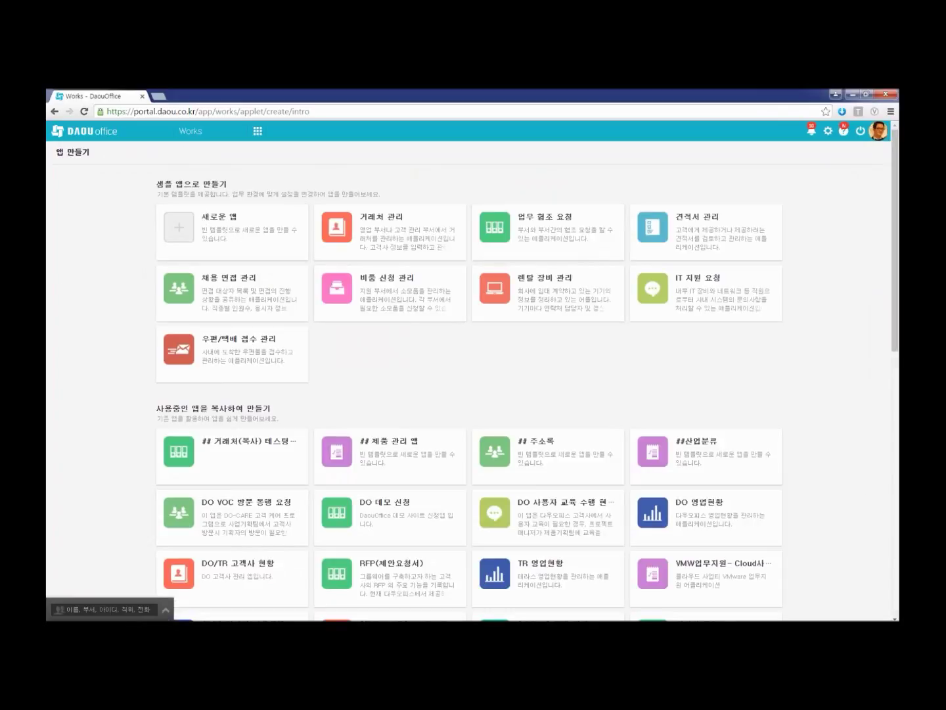
pyautogui.doubleClick(164, 184)
pyautogui.moveTo(190, 182); pyautogui.dragTo(224, 180)
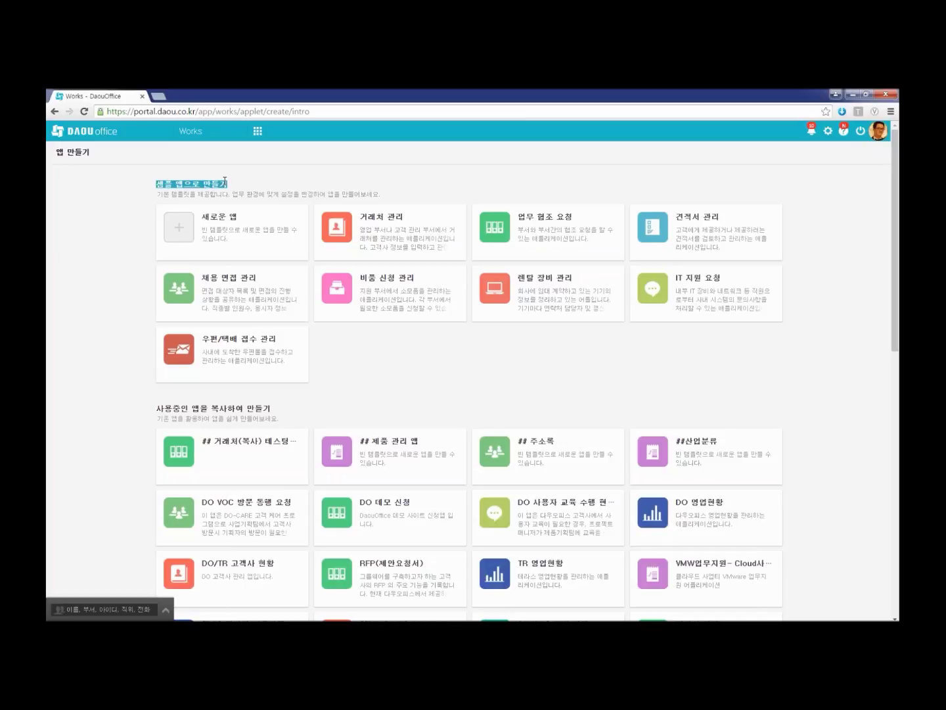
pyautogui.click(363, 371)
pyautogui.scroll(-2, 364, 371)
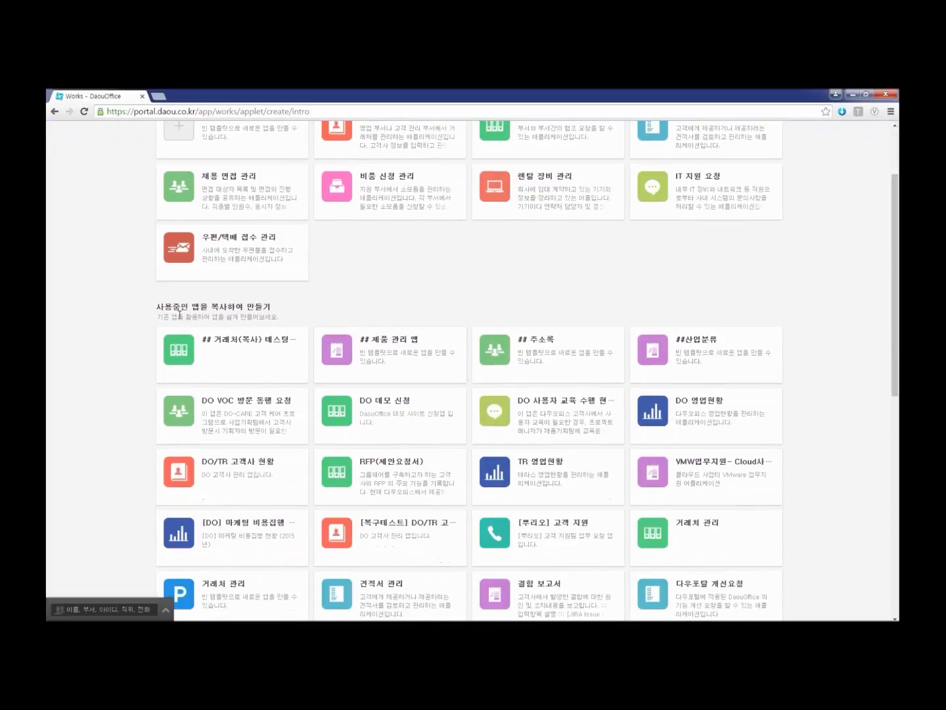
pyautogui.moveTo(180, 309); pyautogui.dragTo(263, 298)
pyautogui.click(335, 291)
pyautogui.scroll(-3, 344, 293)
pyautogui.scroll(5, 352, 325)
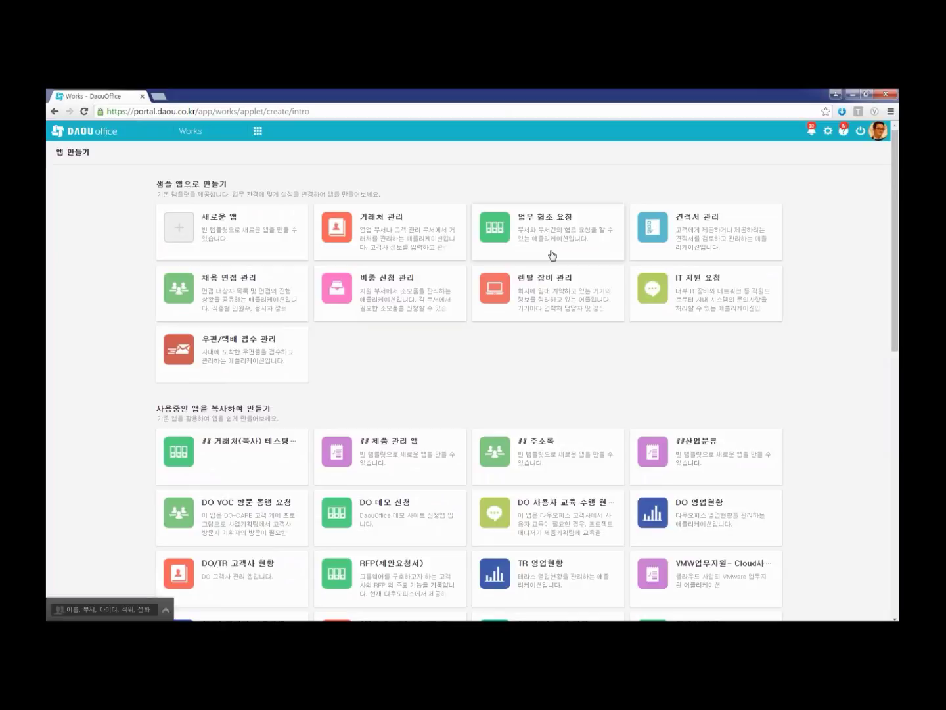
# - Pick the blank 새로운 앱 template under 샘플 앱으로 만들기
pyautogui.scroll(-3, 332, 394)
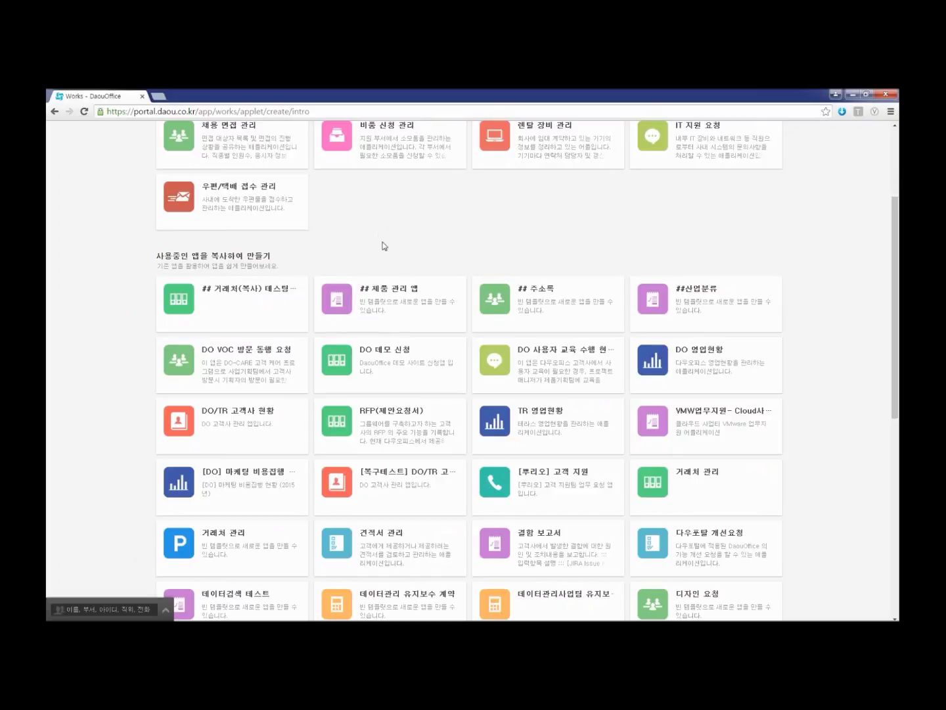
pyautogui.scroll(1, 389, 256)
pyautogui.scroll(2, 389, 256)
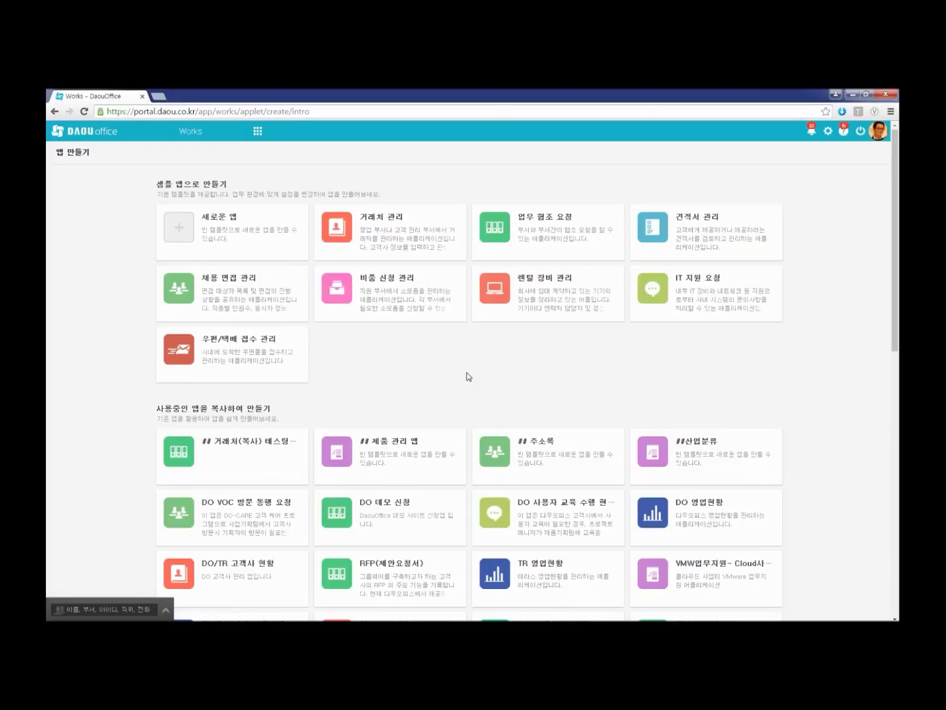
pyautogui.scroll(-1, 467, 372)
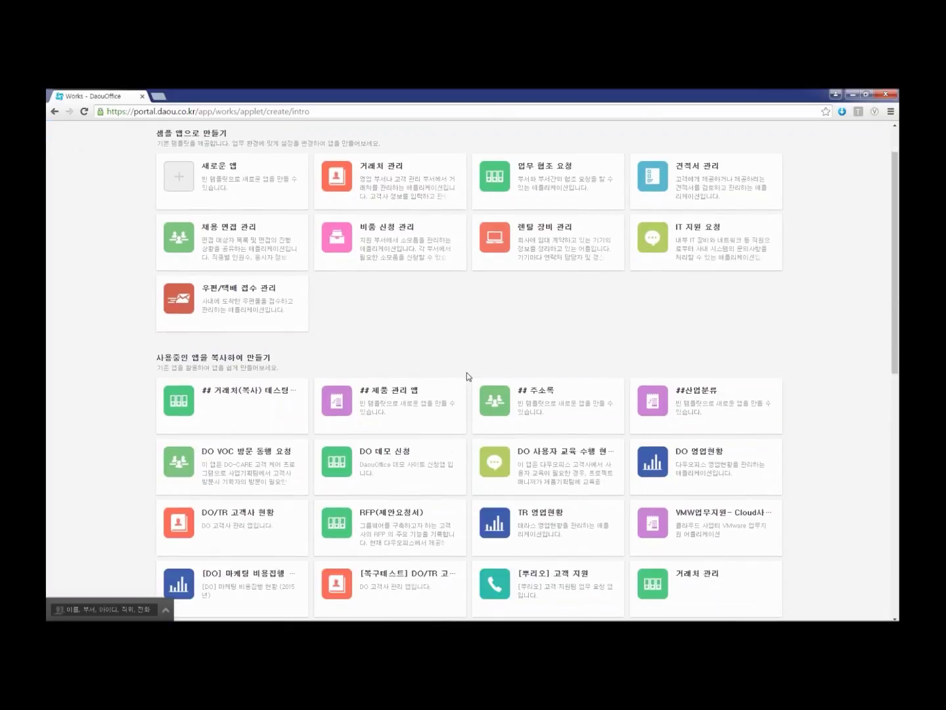
pyautogui.scroll(-3, 418, 448)
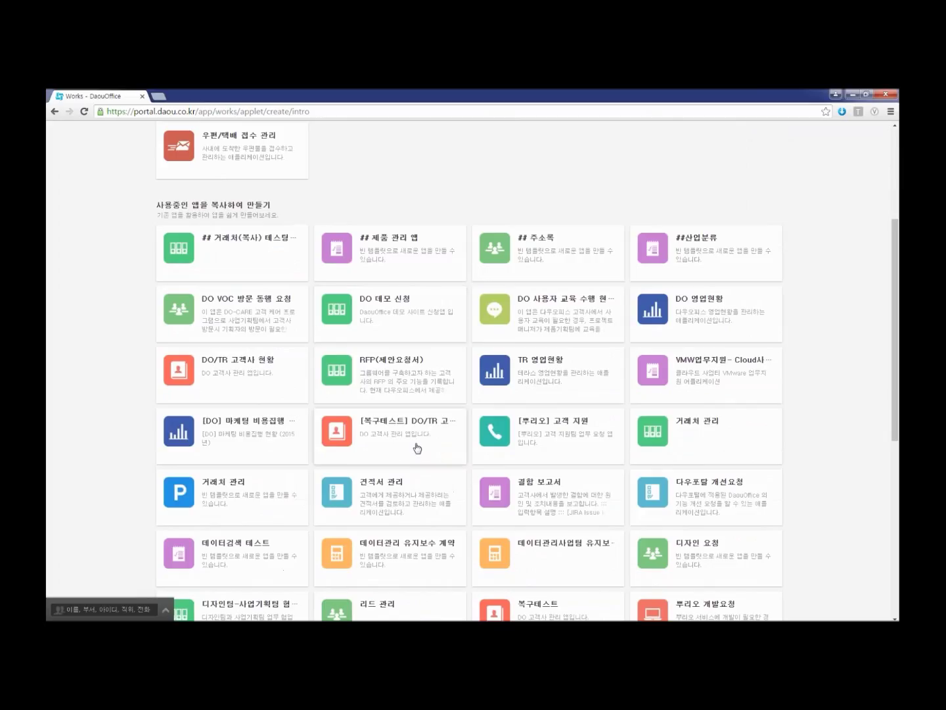
pyautogui.scroll(-5, 417, 448)
pyautogui.scroll(4, 418, 448)
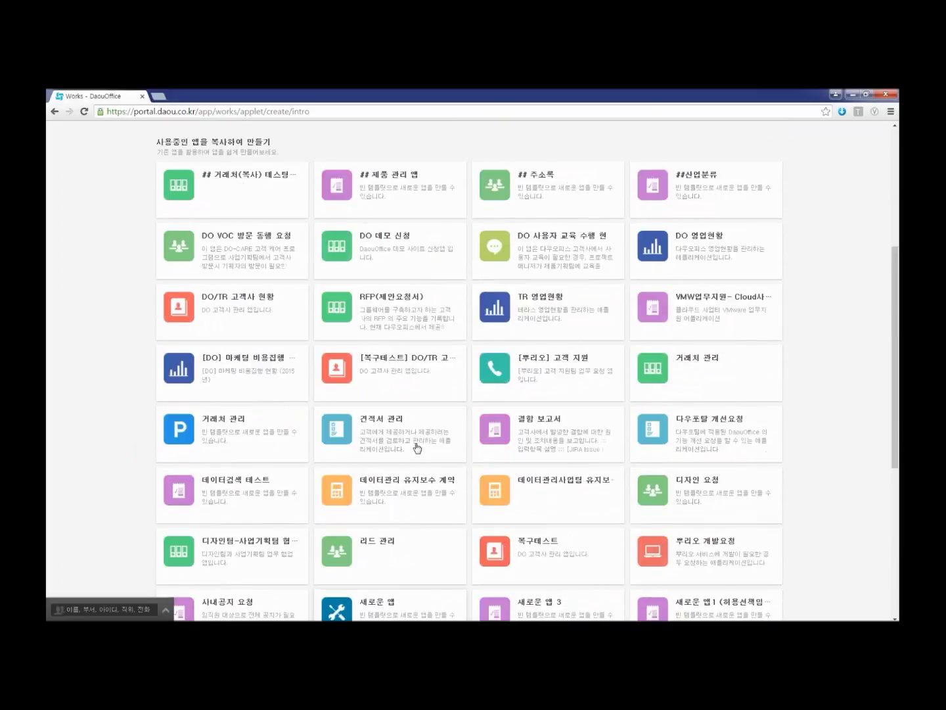
pyautogui.scroll(2, 501, 407)
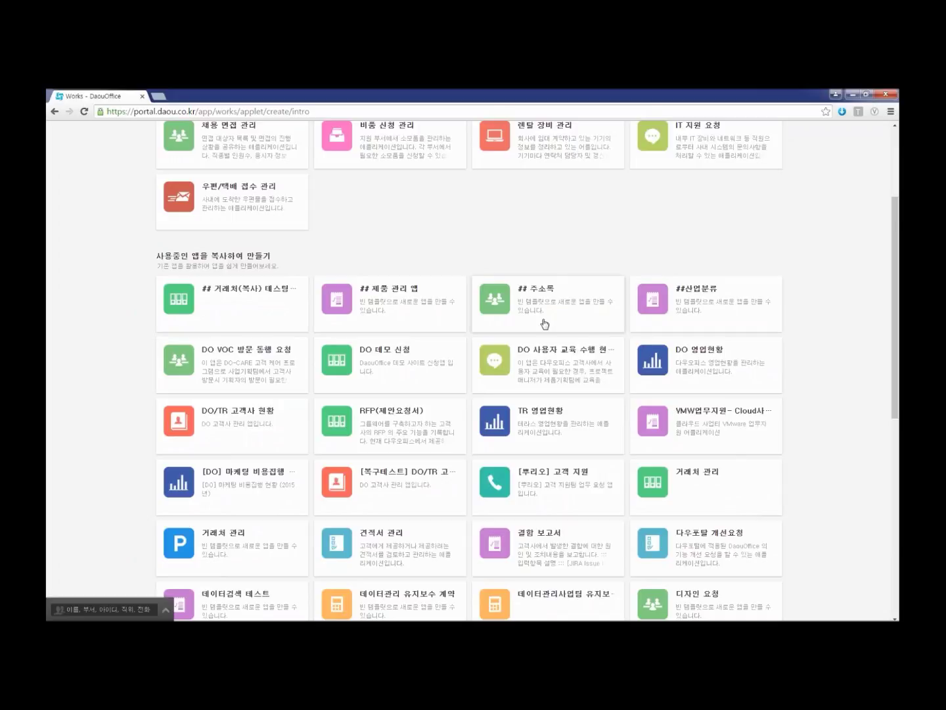
pyautogui.scroll(3, 529, 336)
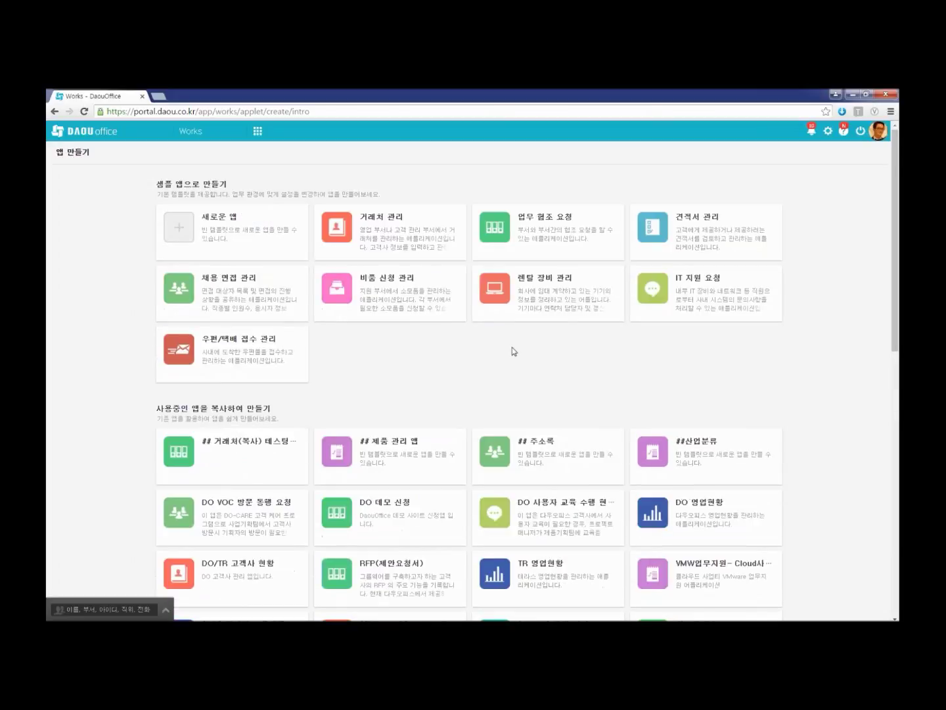
pyautogui.click(185, 233)
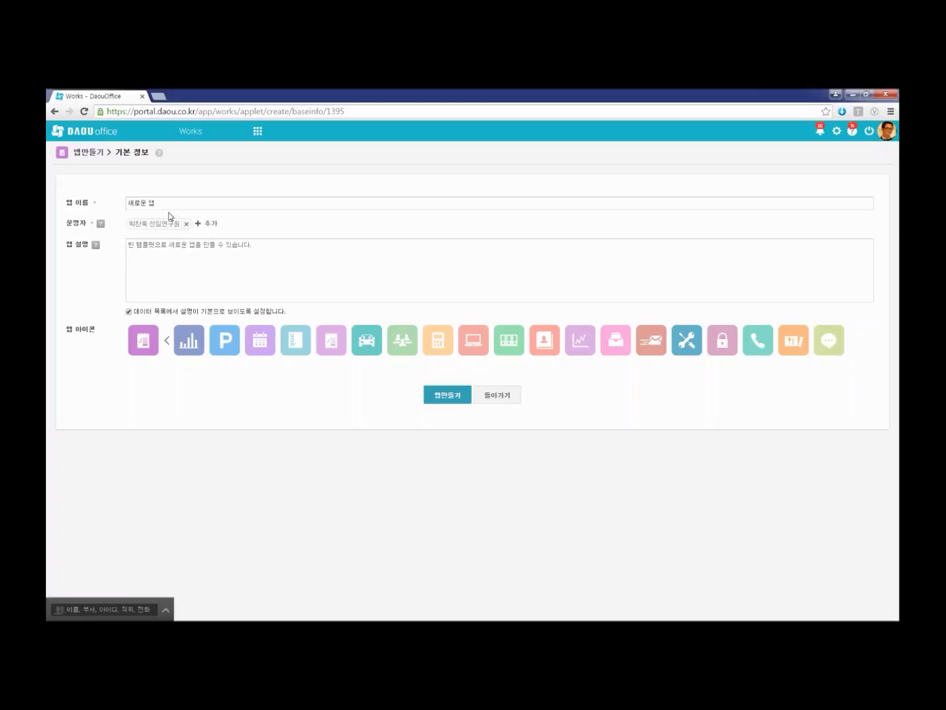
# - Replace the default 앱 이름 '새로운 앱' with 'IT 지원요청관리'
pyautogui.click(168, 206)
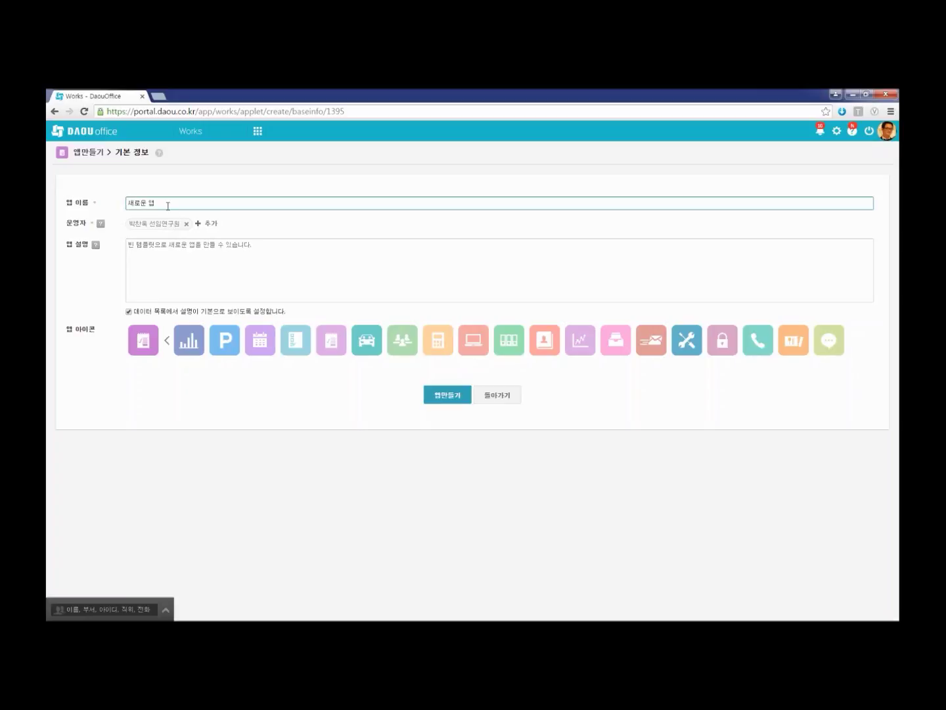
pyautogui.moveTo(168, 204); pyautogui.dragTo(111, 210)
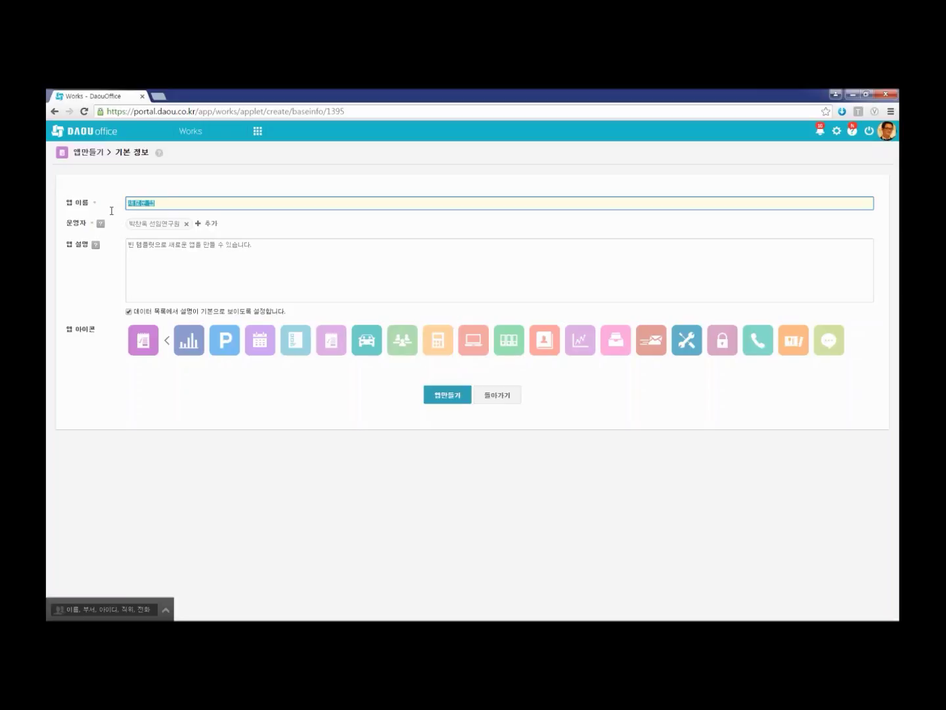
pyautogui.write('ㅅㄷ')
pyautogui.press('BackSpace')
pyautogui.press('BackSpace')
pyautogui.write('t')
pyautogui.write('T')
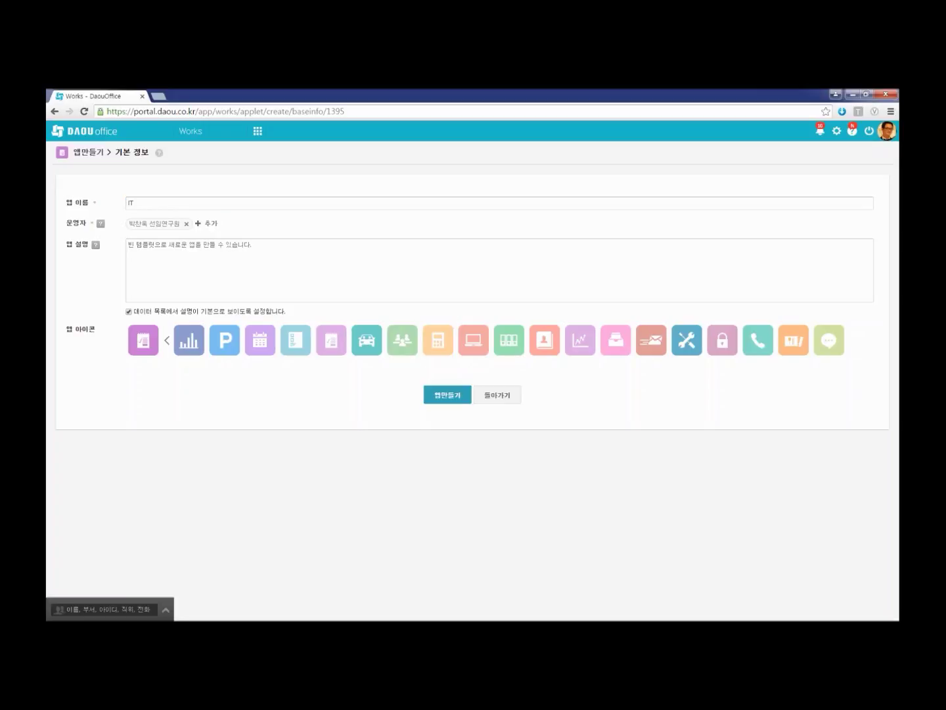
pyautogui.click(146, 205)
pyautogui.write('W')
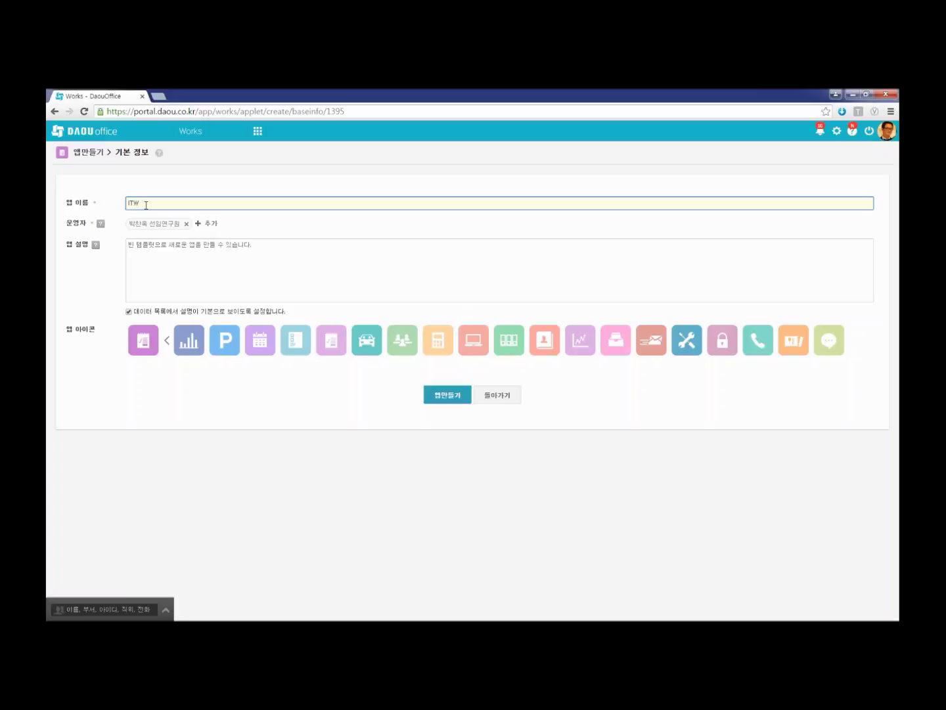
pyautogui.press('BackSpace')
pyautogui.press('Hangul')
pyautogui.click(137, 203)
pyautogui.write('W')
pyautogui.press('BackSpace')
pyautogui.write('지원요청관리')
# - Add five 제품기획팀 members from the organisation tree as operators, bringing the total to six
pyautogui.click(211, 224)
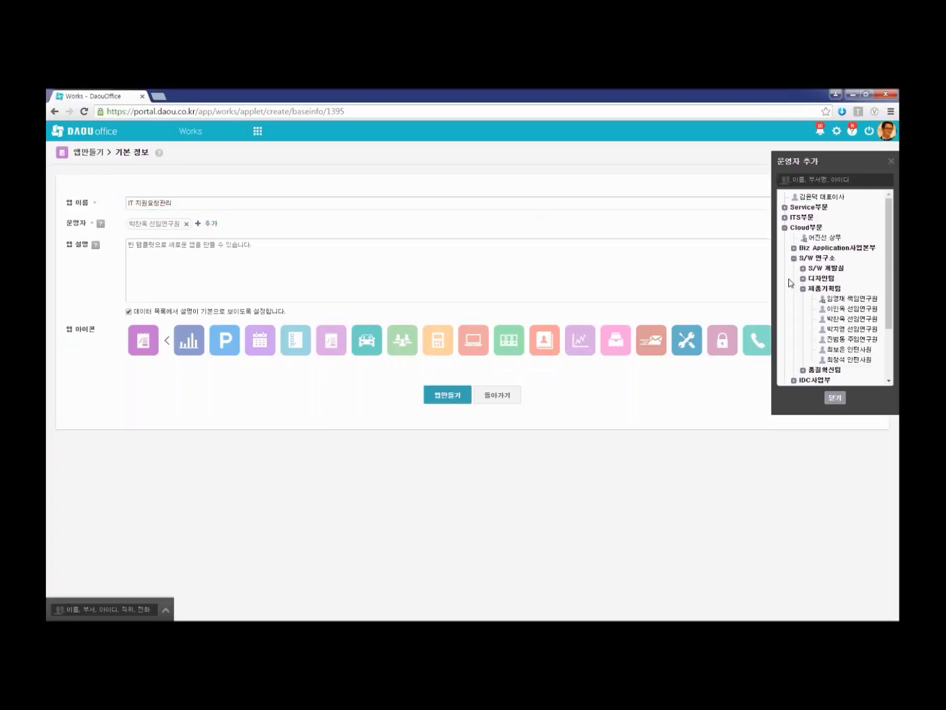
pyautogui.click(838, 300)
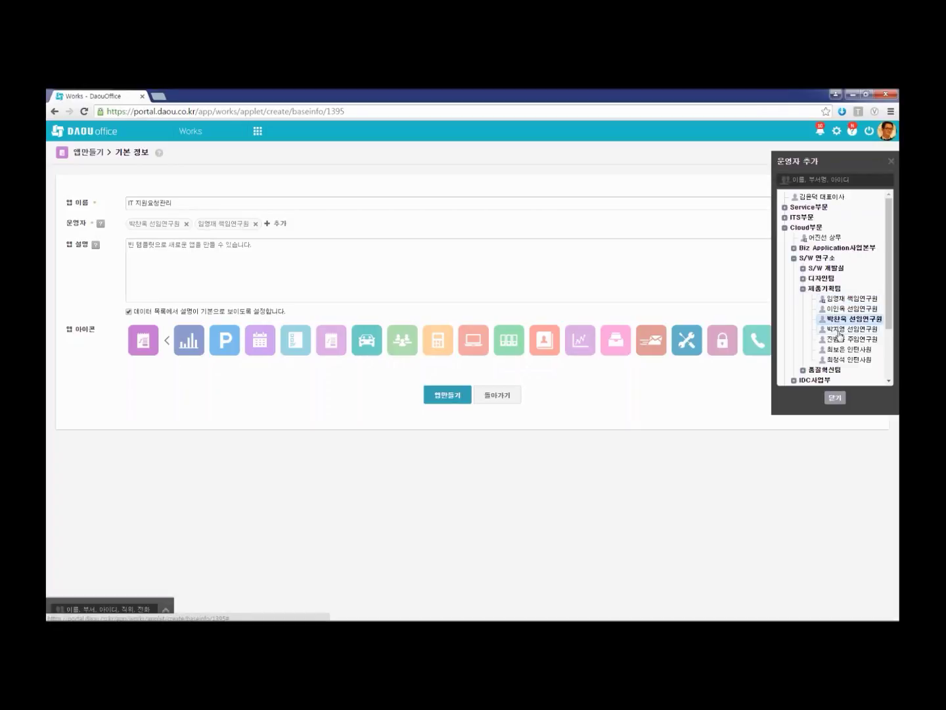
pyautogui.click(841, 330)
pyautogui.click(839, 339)
pyautogui.click(838, 349)
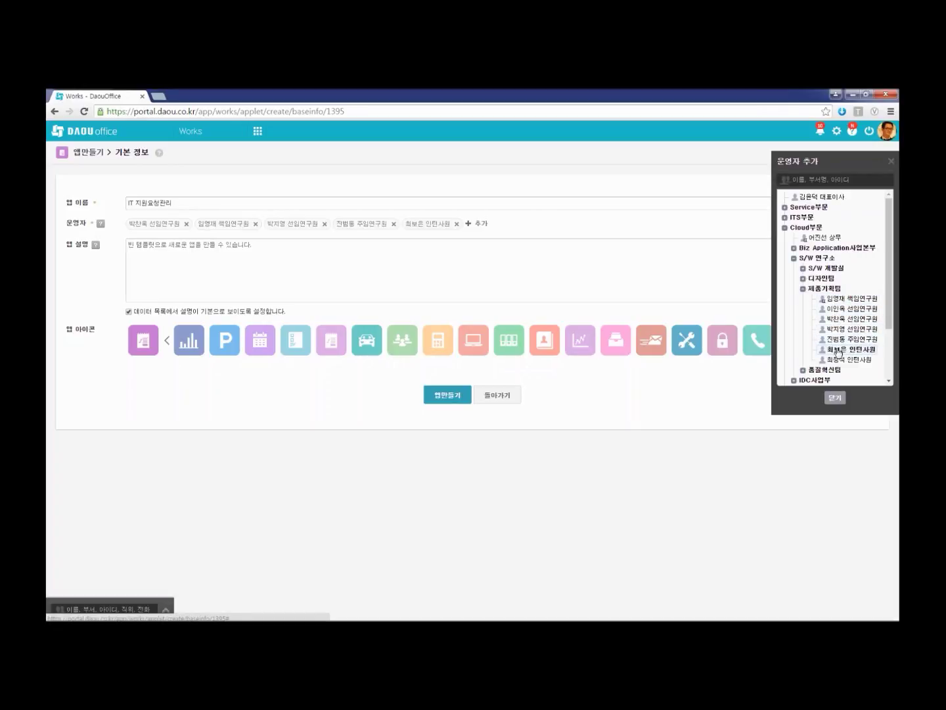
pyautogui.click(836, 362)
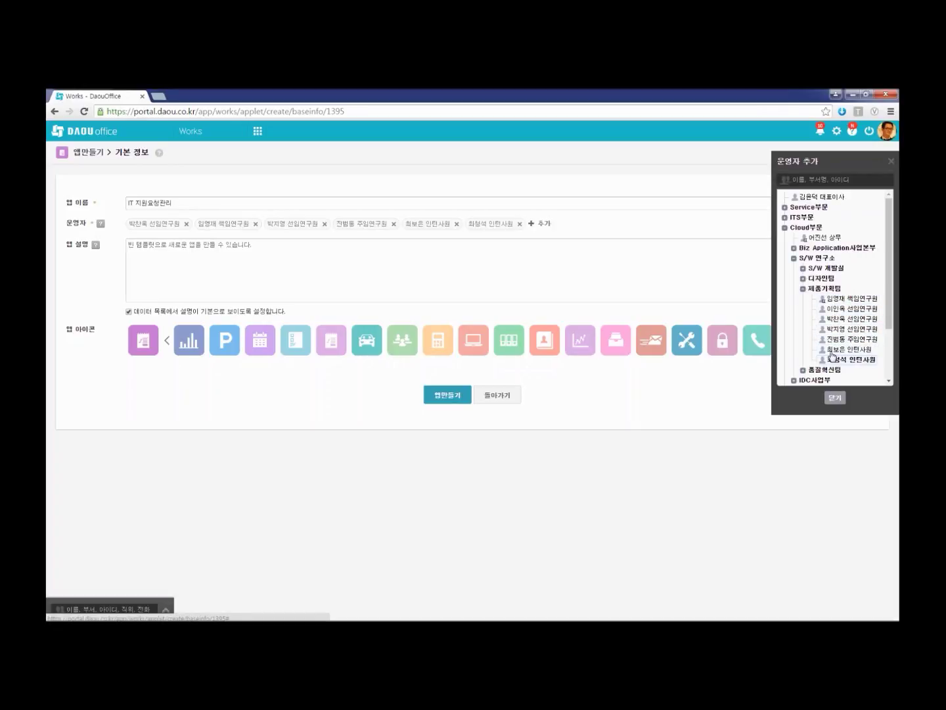
pyautogui.click(835, 397)
pyautogui.click(270, 248)
# - Set the description to 'T내의 네트워크나 IT에 관련된 업무를 요청하는 공간입니다.', choose the wrench icon, and create the app
pyautogui.hotkey('ctrl', 'a')
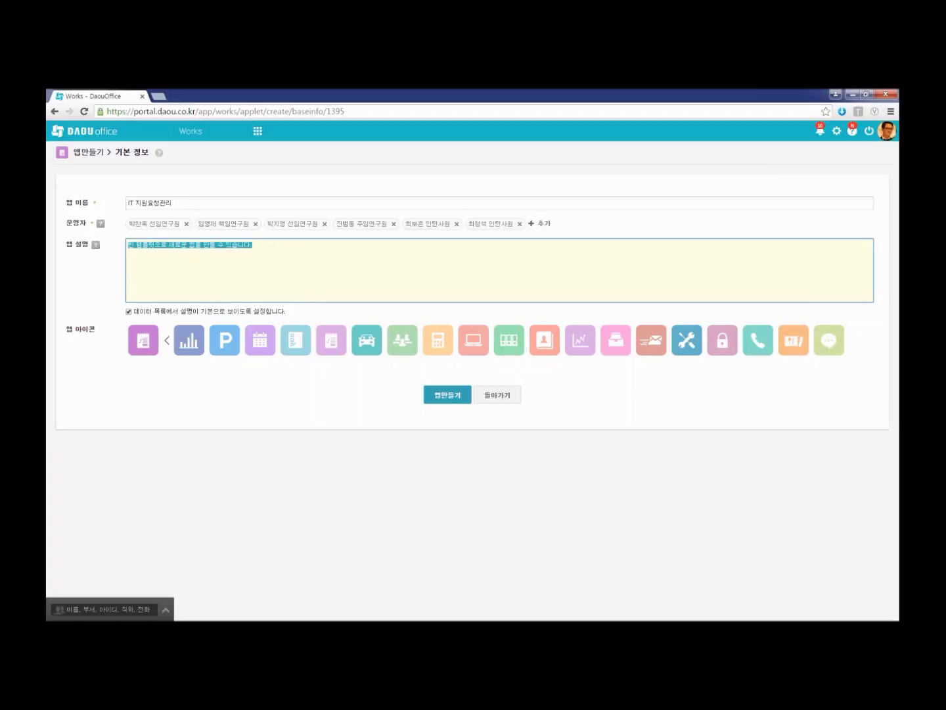
pyautogui.press('BackSpace')
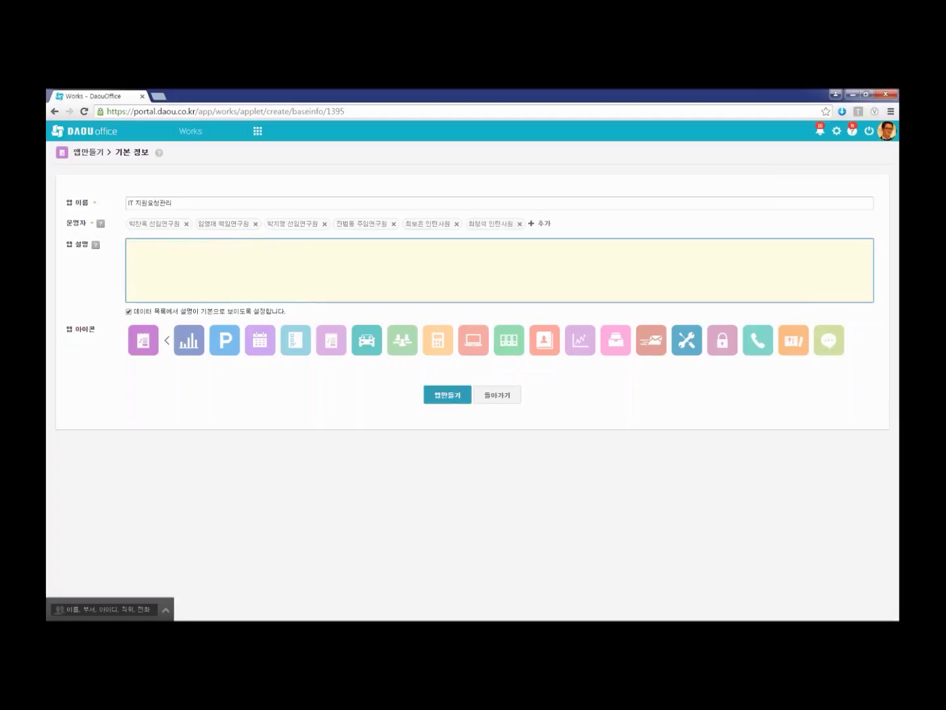
pyautogui.write('T')
pyautogui.write('내의 네트워크나 IT에 관련된 업무를 요청하는 ')
pyautogui.write('공간입니다.')
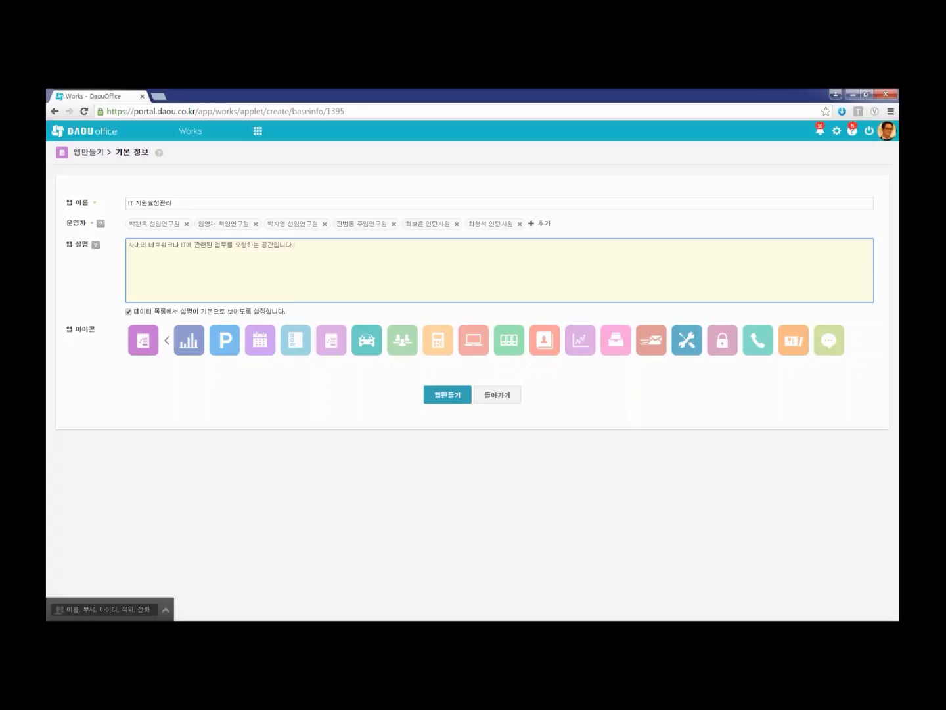
pyautogui.click(687, 342)
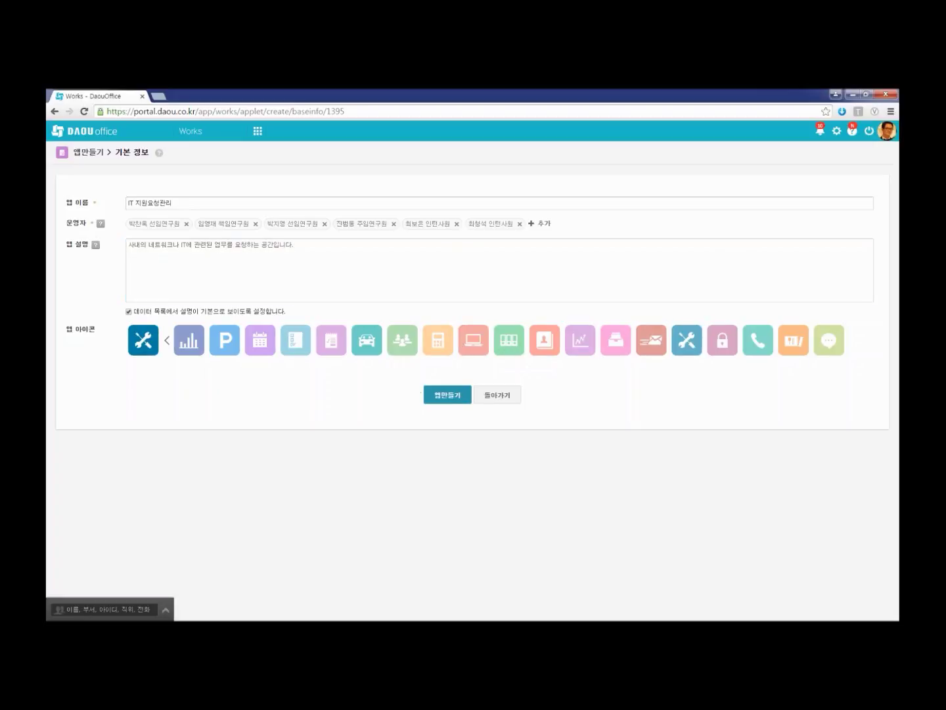
pyautogui.click(449, 397)
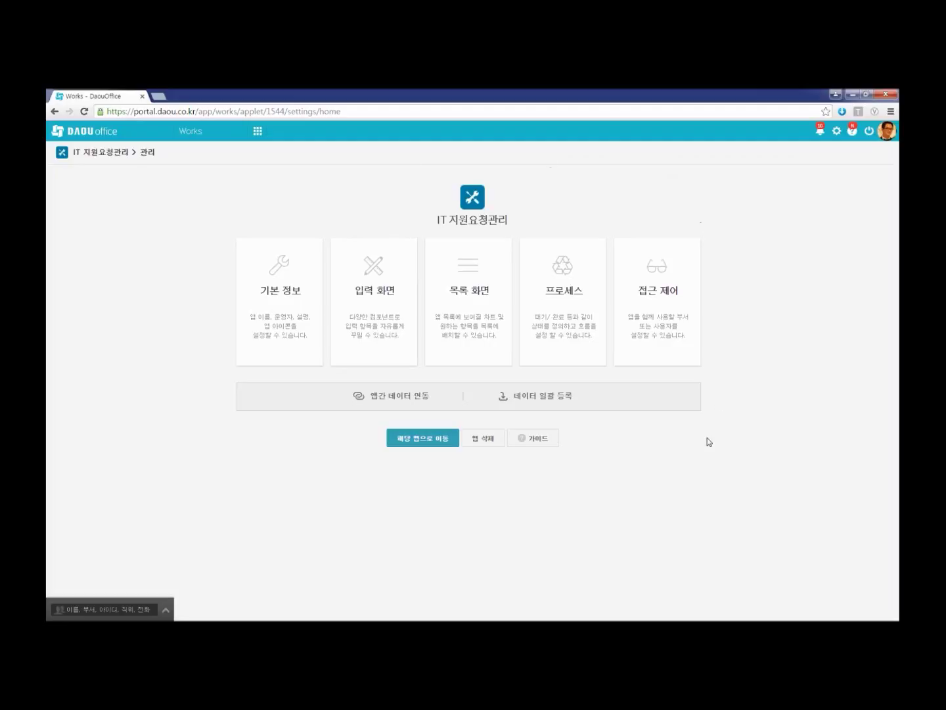
# - Star IT 지원요청관리 in the 전체 app list, then open it from 즐겨찾는 앱
pyautogui.click(106, 155)
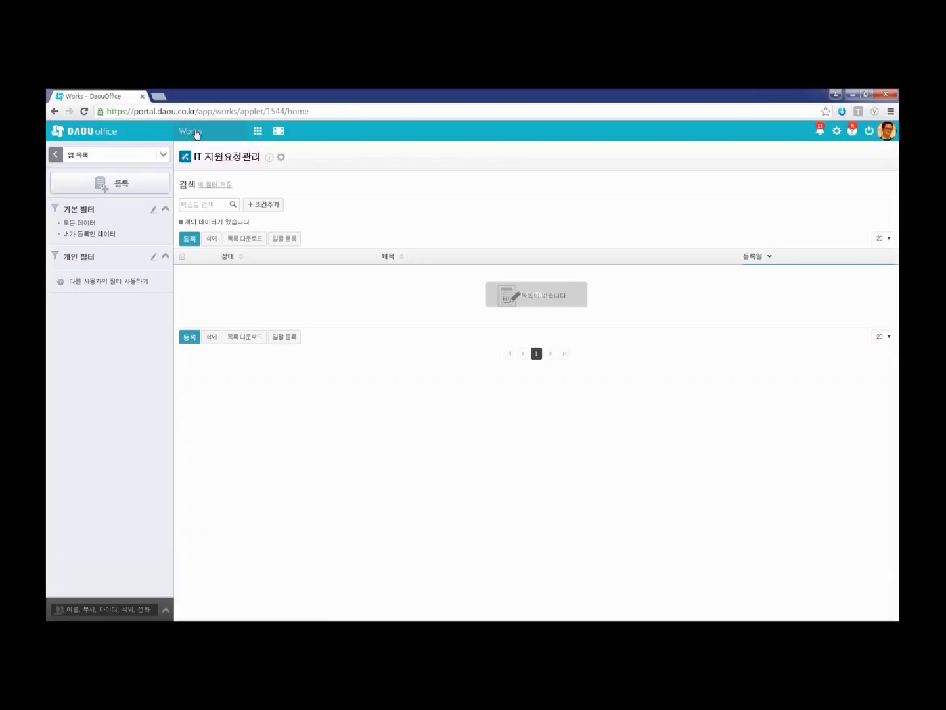
pyautogui.click(195, 132)
pyautogui.click(71, 157)
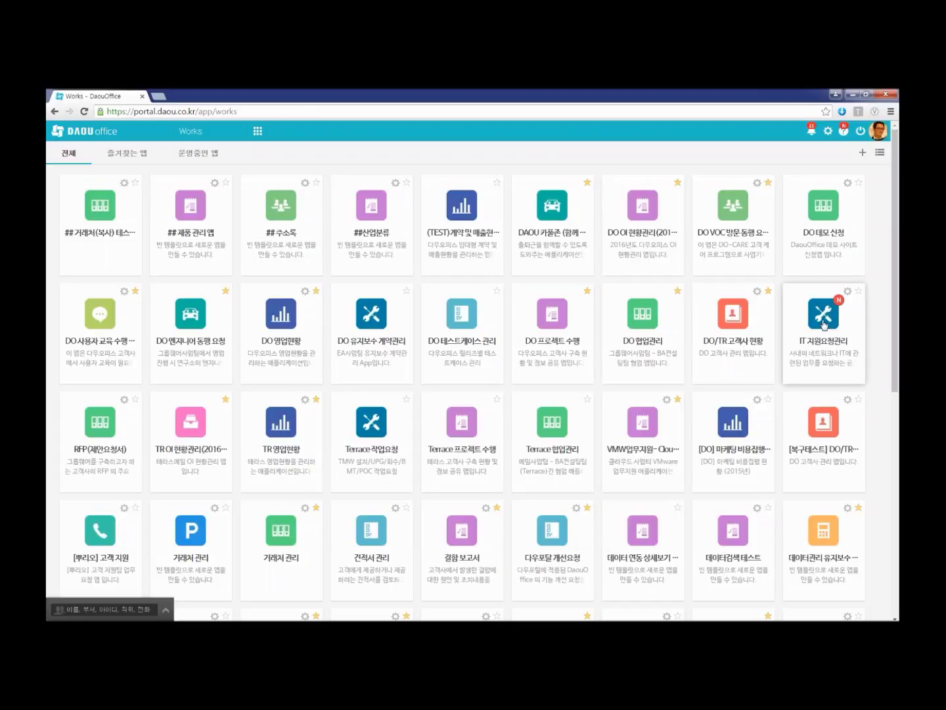
pyautogui.click(858, 291)
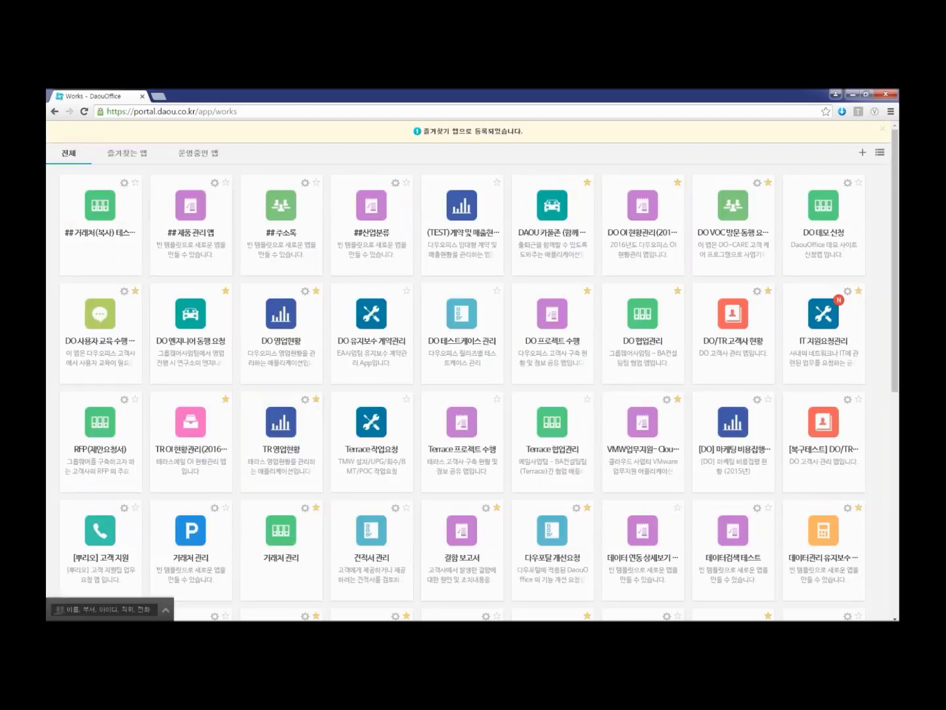
pyautogui.click(113, 158)
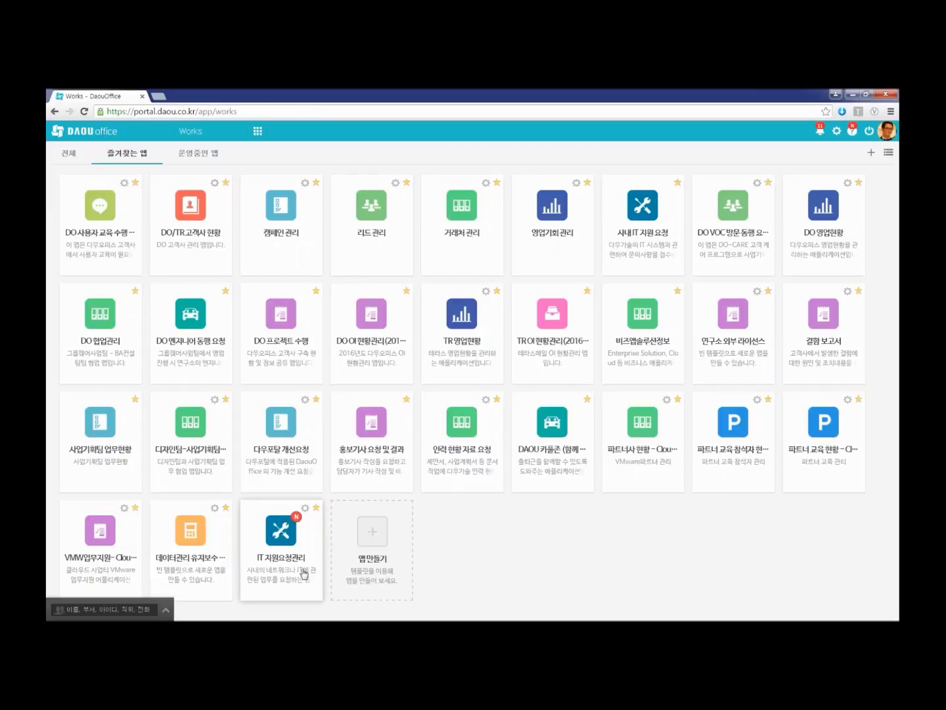
pyautogui.click(280, 542)
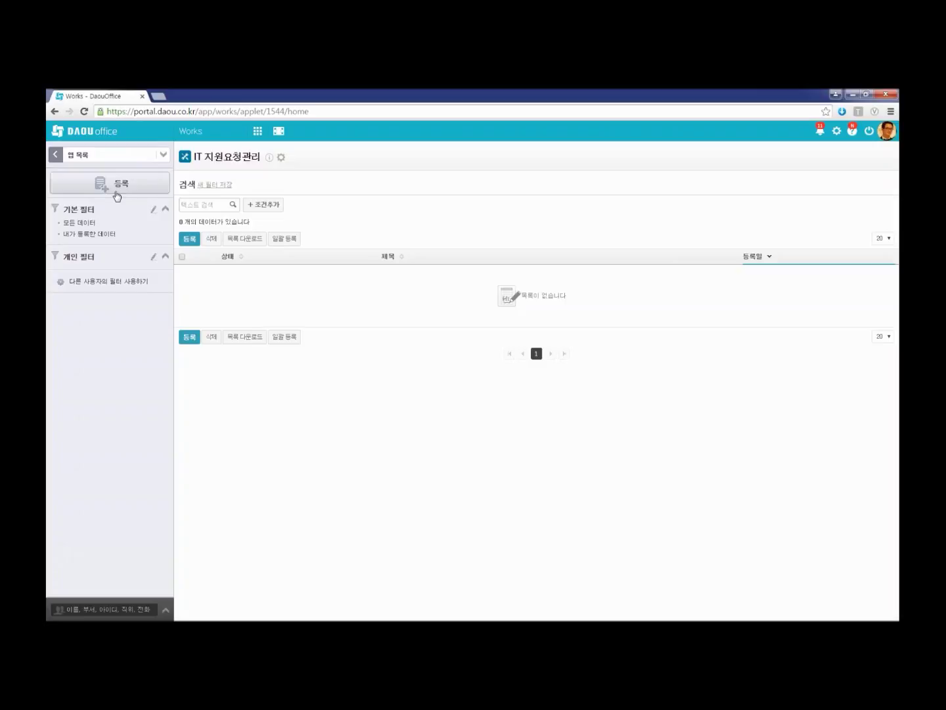
pyautogui.click(118, 192)
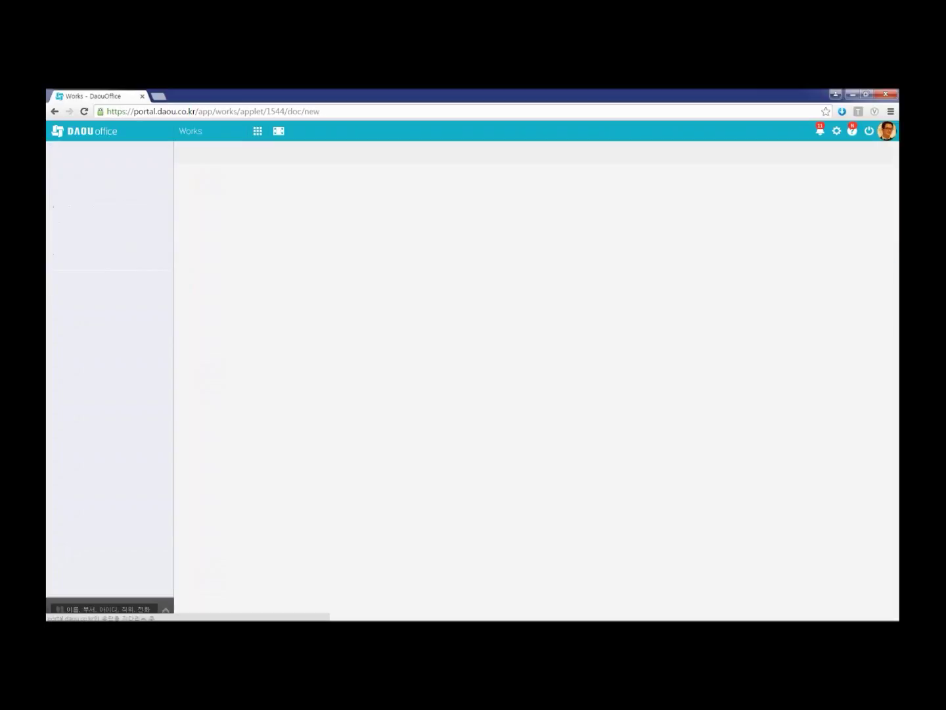
pyautogui.click(207, 205)
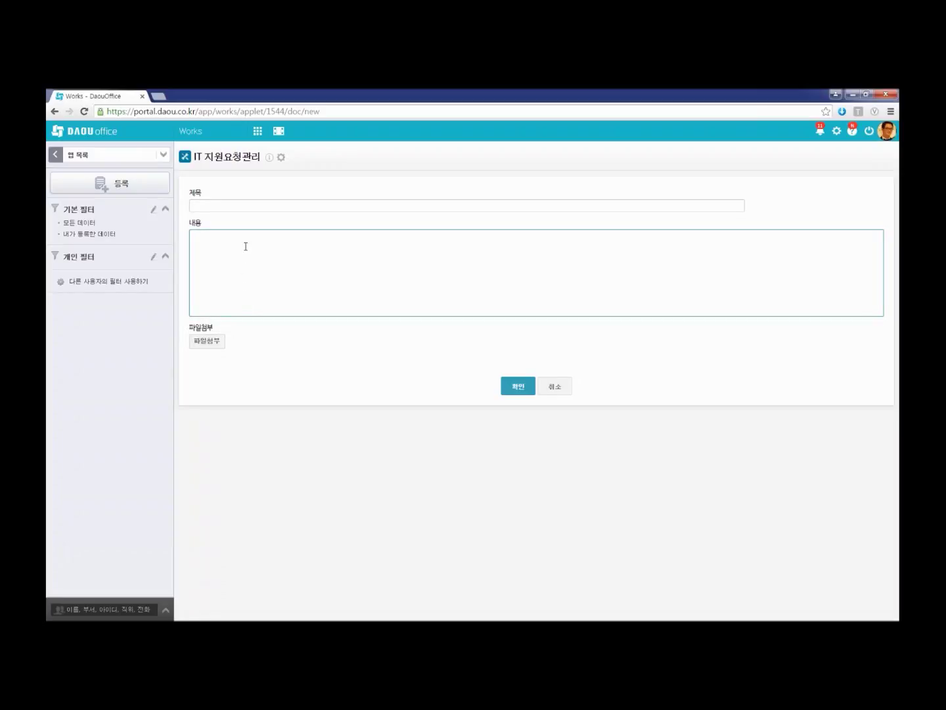
pyautogui.click(251, 203)
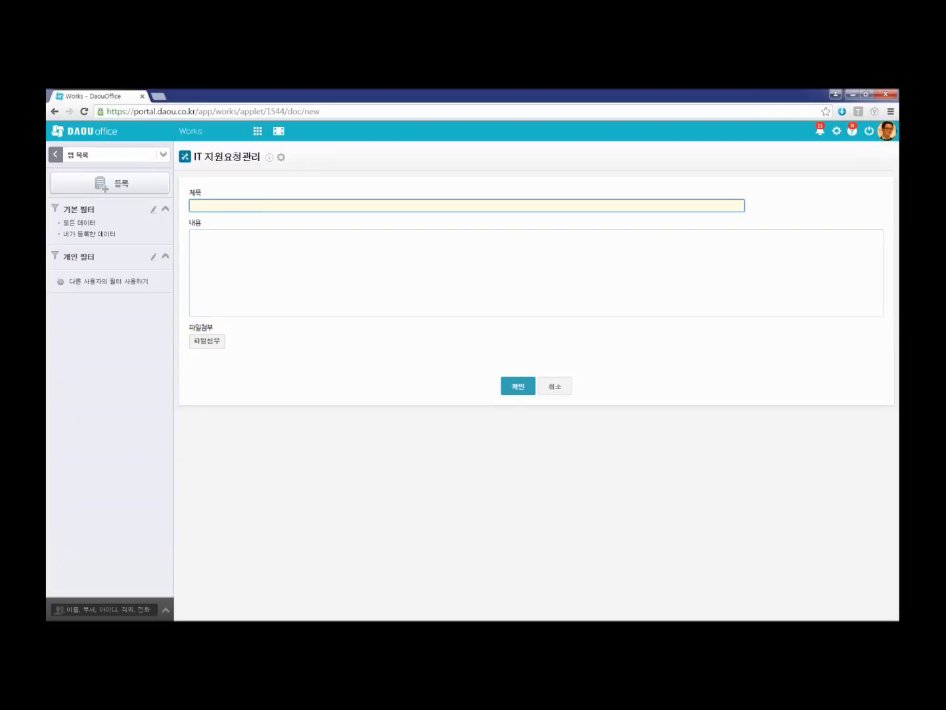
pyautogui.click(554, 385)
pyautogui.click(454, 398)
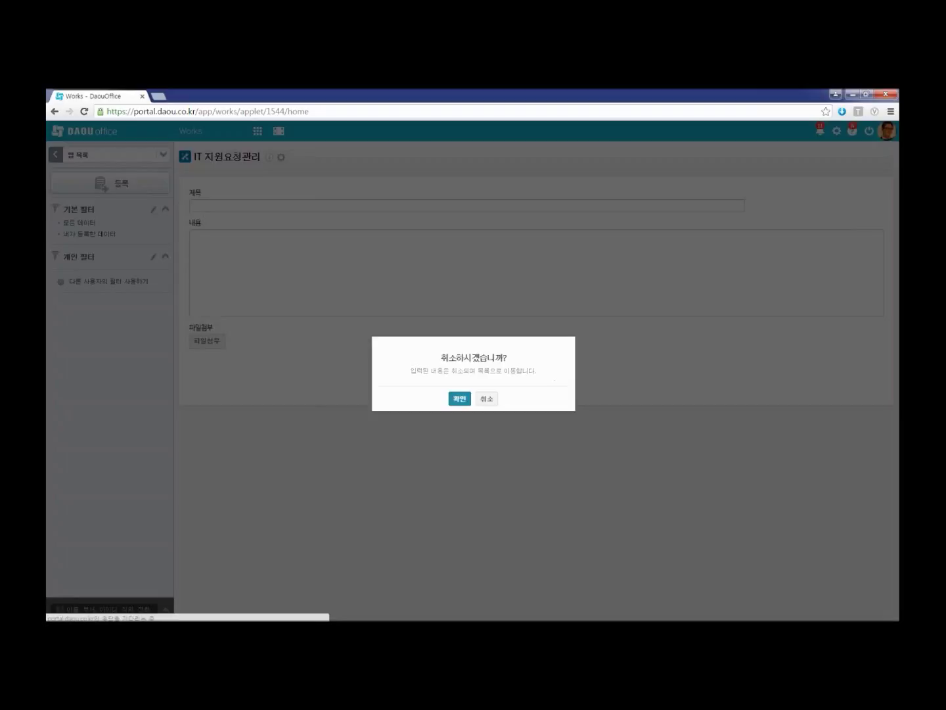
# - Open the app's settings, review 기본 정보, and open the 입력 화면 form designer
pyautogui.click(285, 157)
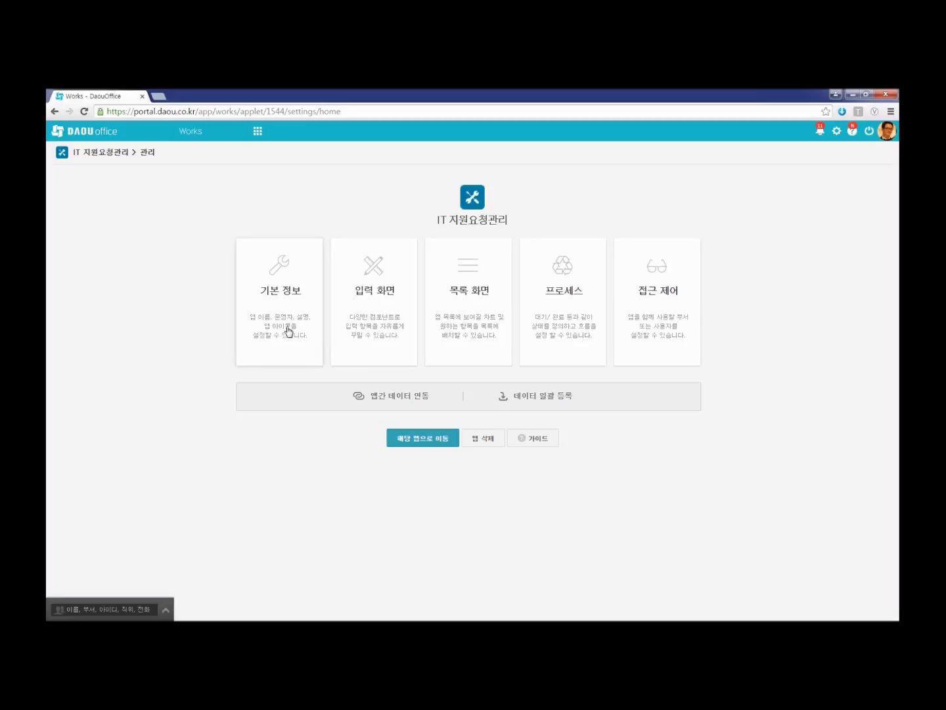
pyautogui.click(287, 331)
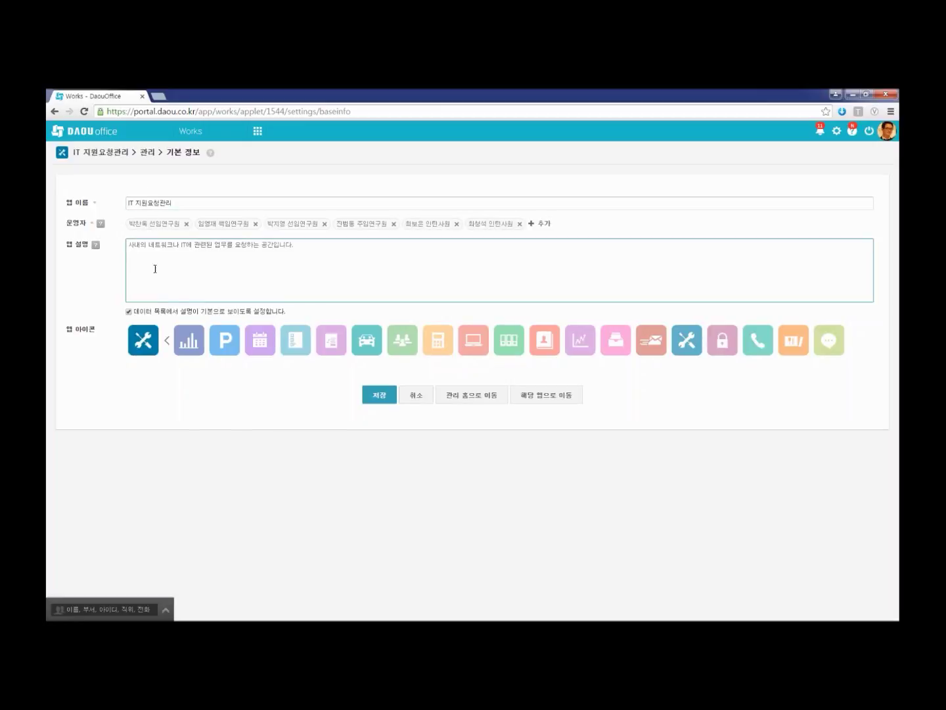
pyautogui.click(470, 394)
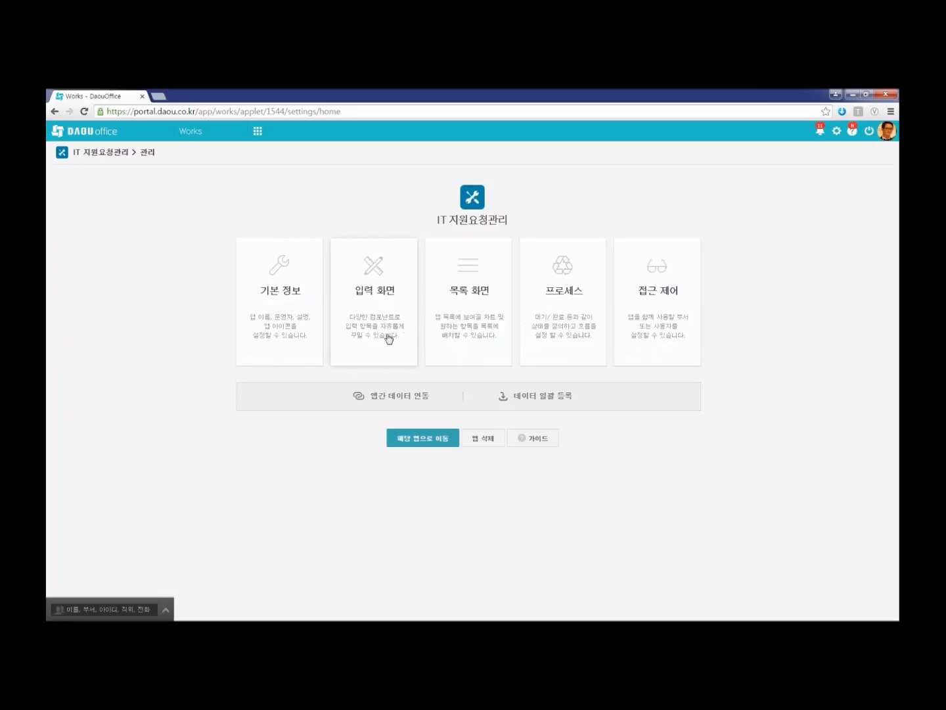
pyautogui.click(387, 338)
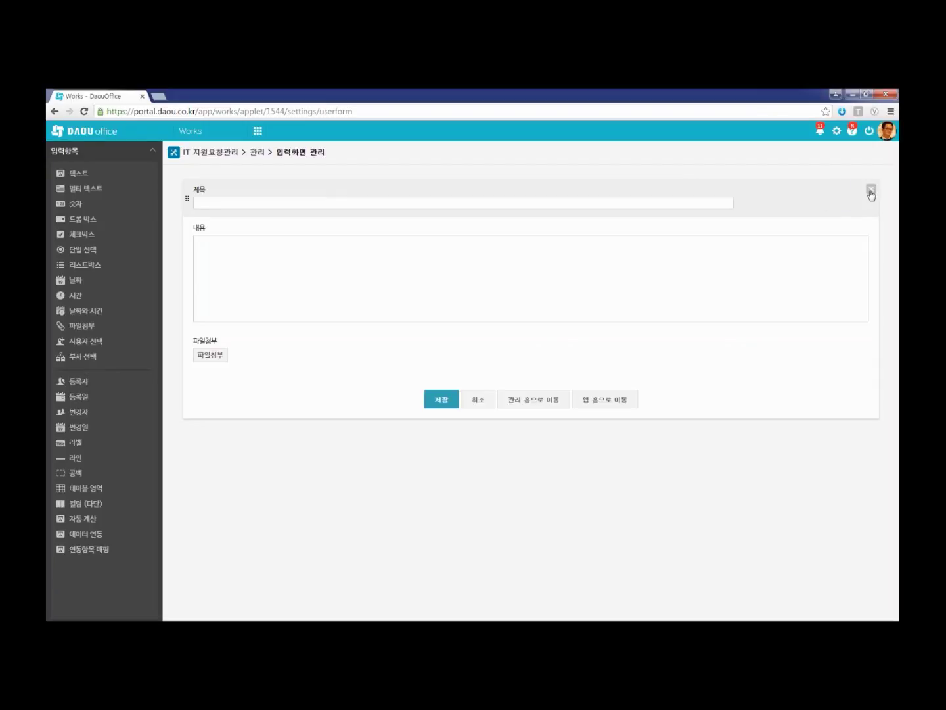
# - Delete the default 제목, 내용 and 파일첨부 fields and place a 텍스트 field on the form
pyautogui.click(872, 190)
pyautogui.click(871, 189)
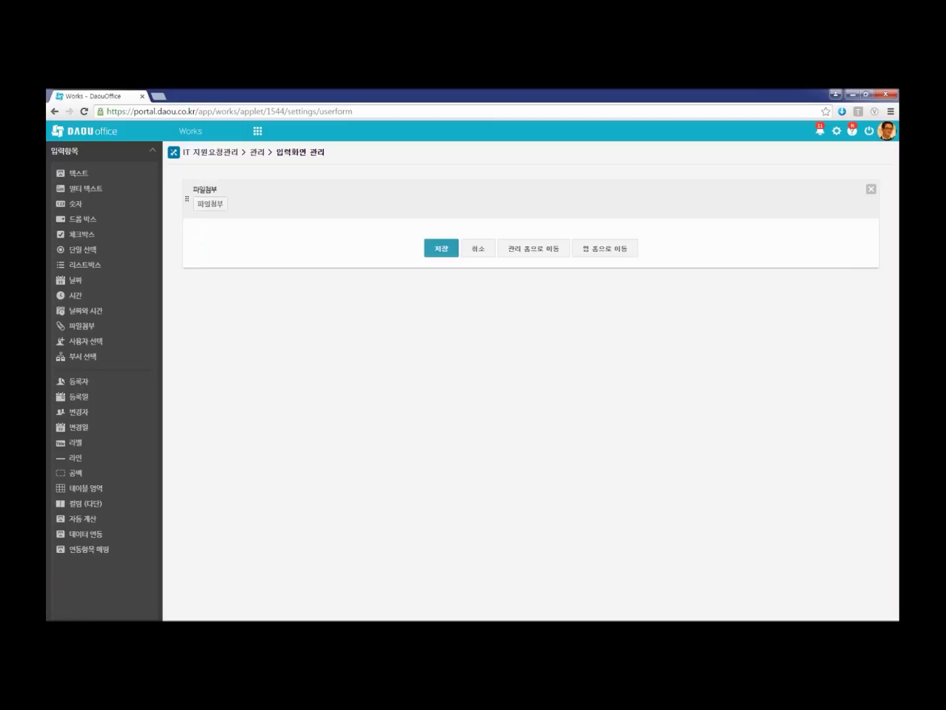
pyautogui.click(872, 190)
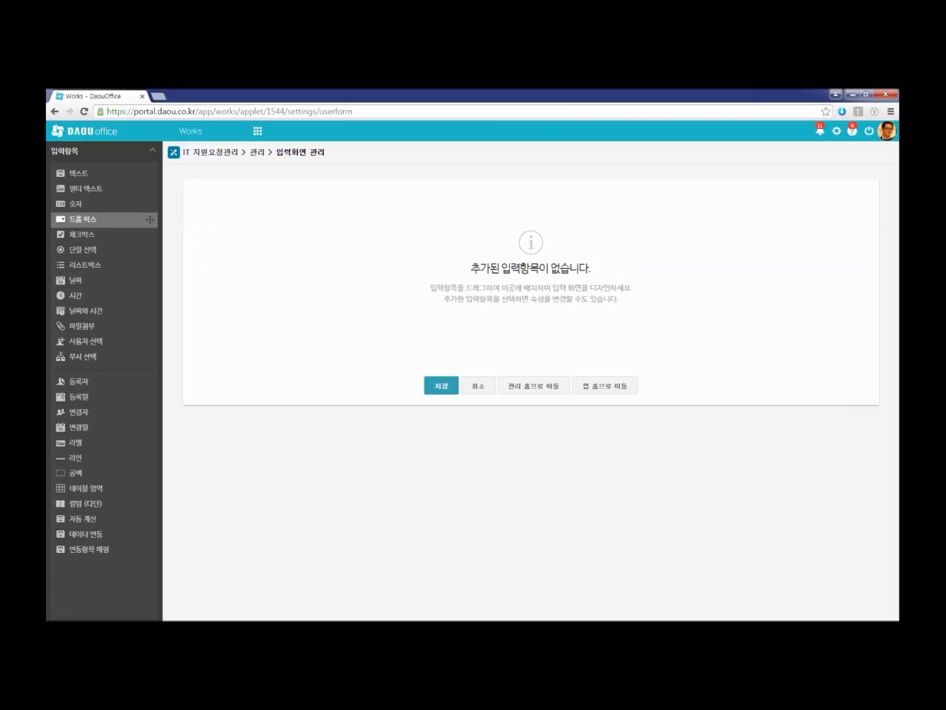
pyautogui.moveTo(78, 175); pyautogui.dragTo(186, 194)
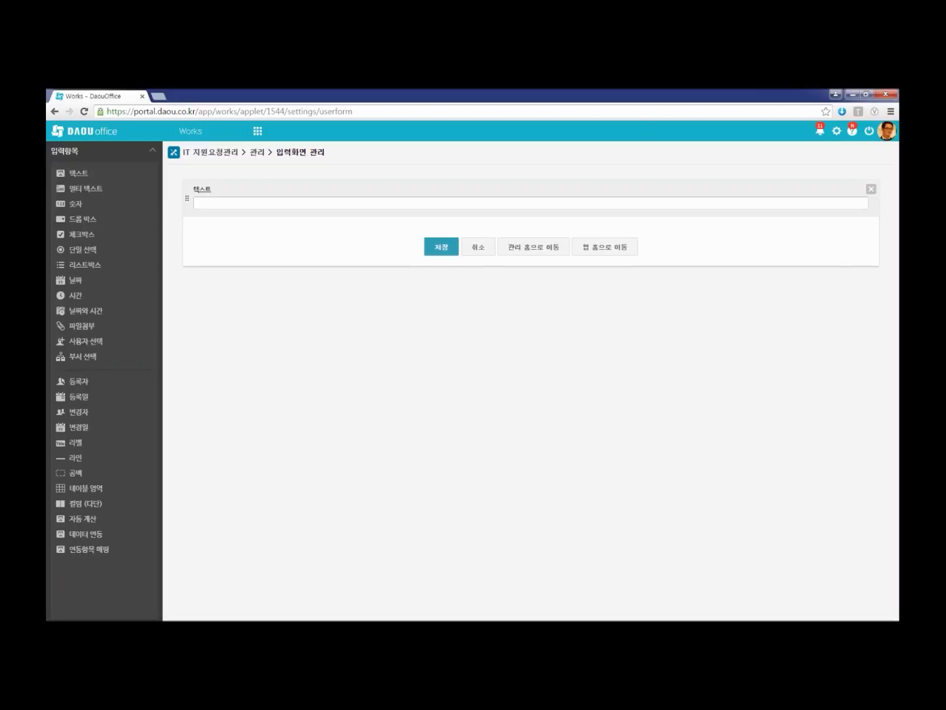
pyautogui.moveTo(262, 189); pyautogui.dragTo(239, 193)
# - Rename the 텍스트 field to 'IT 지원 요청 요약' in its properties
pyautogui.click(218, 196)
pyautogui.moveTo(120, 204); pyautogui.dragTo(56, 203)
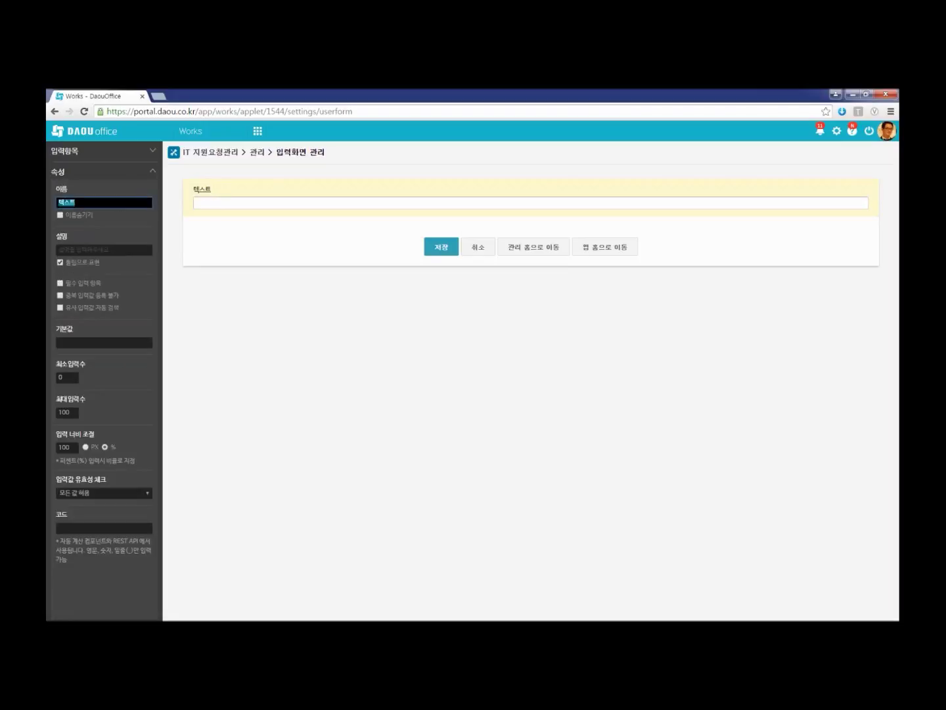
pyautogui.write('IT')
pyautogui.write(' 지우')
pyautogui.write('요')
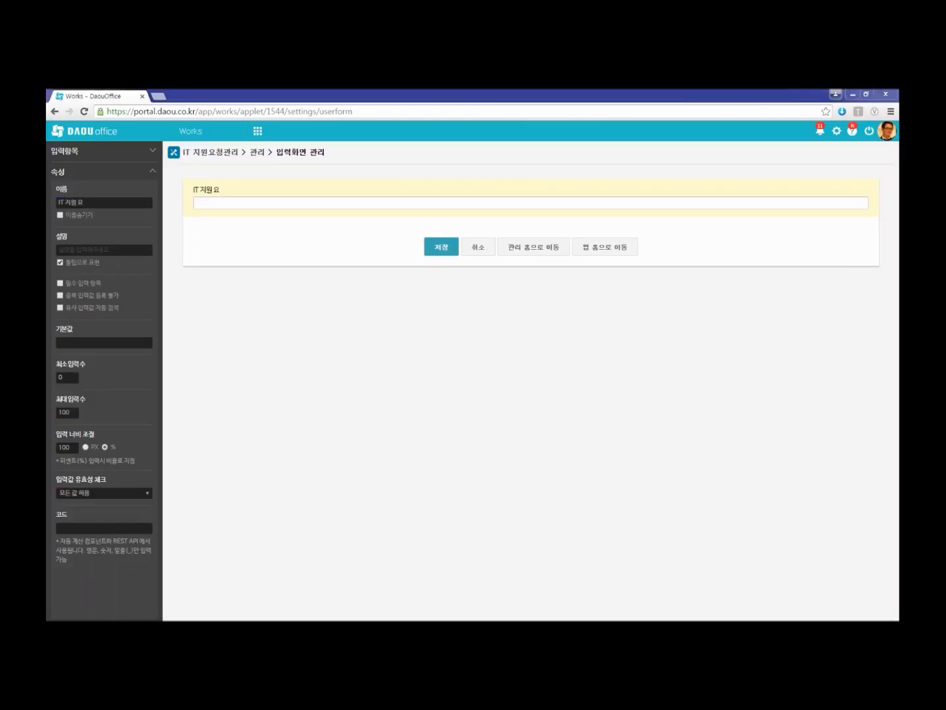
pyautogui.click(121, 204)
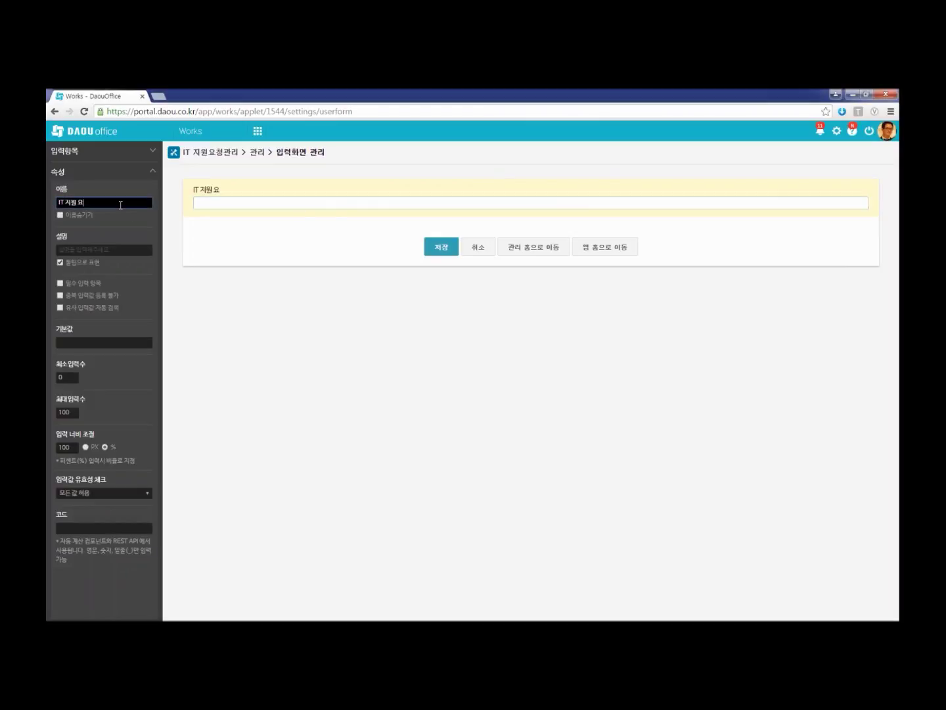
pyautogui.write('청 요약')
pyautogui.click(67, 158)
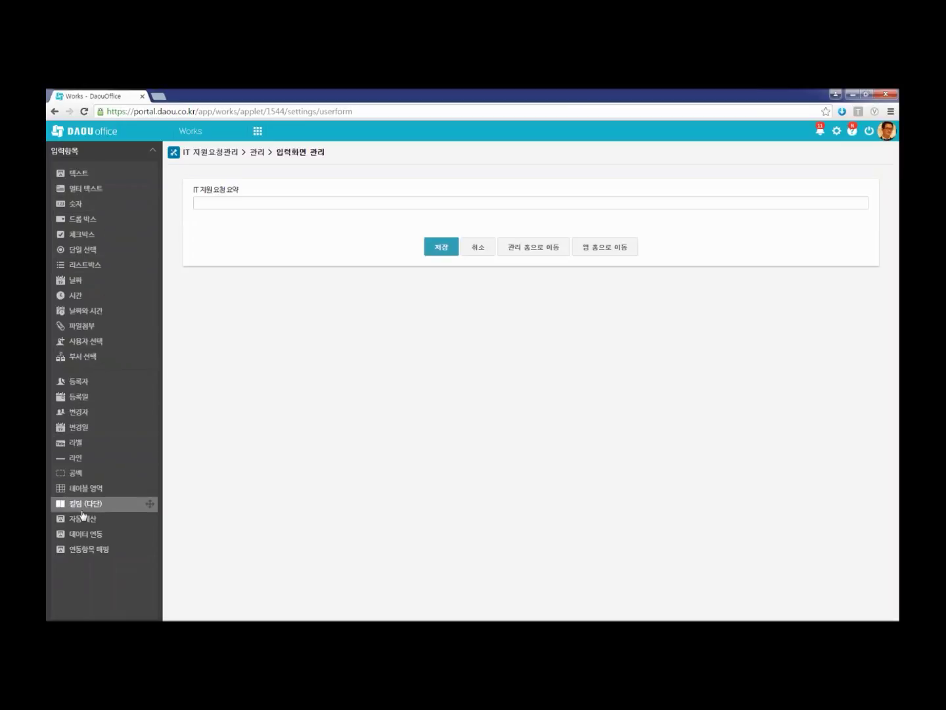
# - Add a two-column area below the summary and put a dropdown named 구분 in its left column
pyautogui.moveTo(83, 512); pyautogui.dragTo(429, 225)
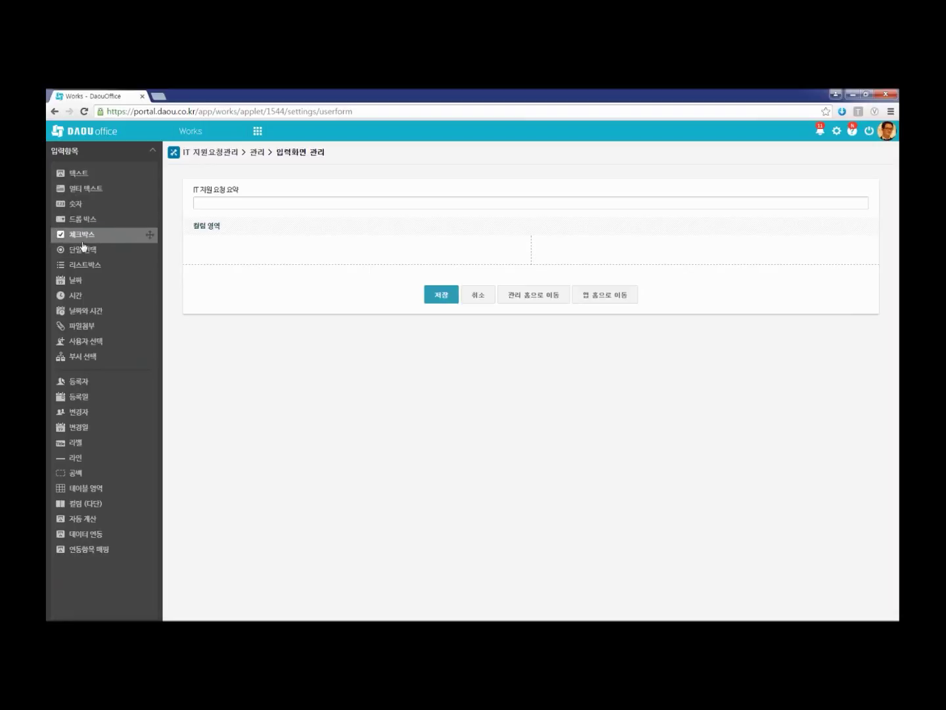
pyautogui.moveTo(80, 221); pyautogui.dragTo(257, 248)
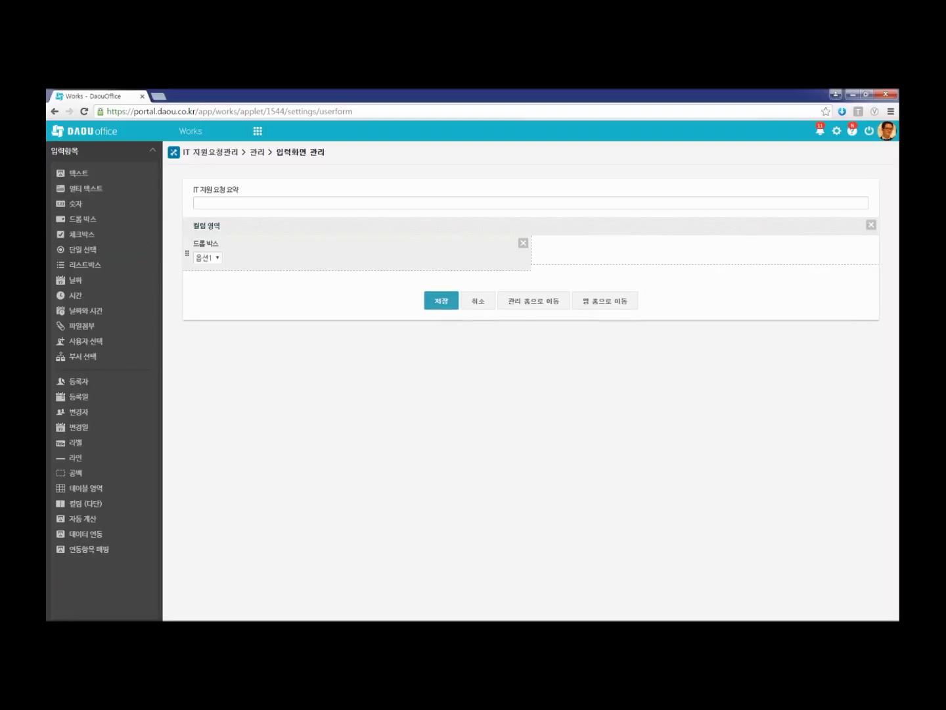
pyautogui.click(237, 251)
pyautogui.click(218, 259)
pyautogui.click(236, 252)
pyautogui.click(104, 204)
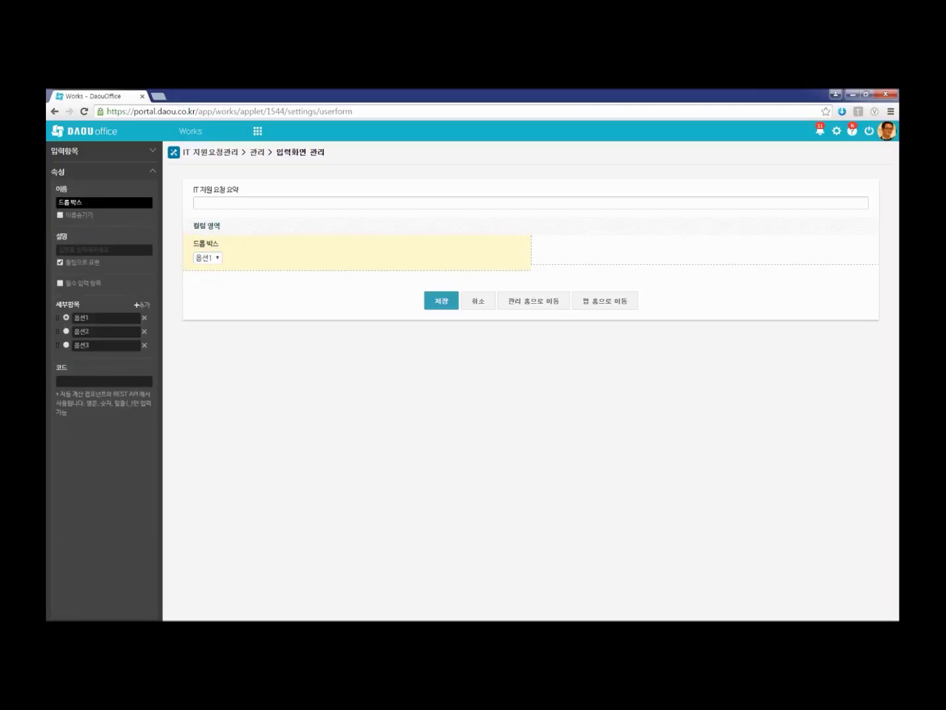
pyautogui.hotkey('ctrl', 'a')
pyautogui.write('구부')
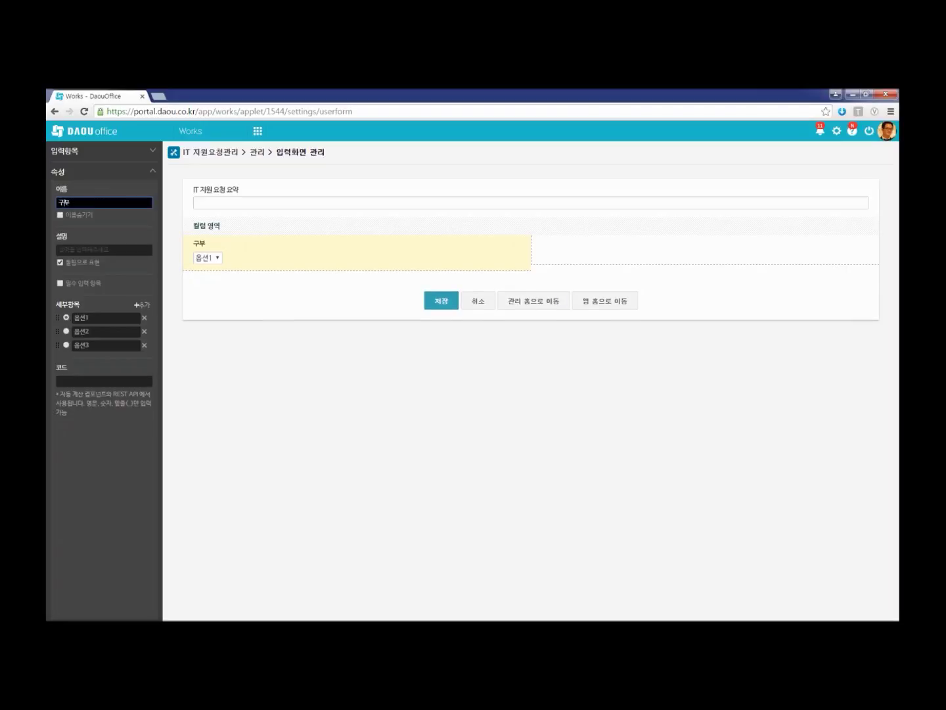
# - Give the 구분 dropdown the options 네트워크, 계정, CRM, ERP, 서버 장비 and 기타
pyautogui.click(105, 317)
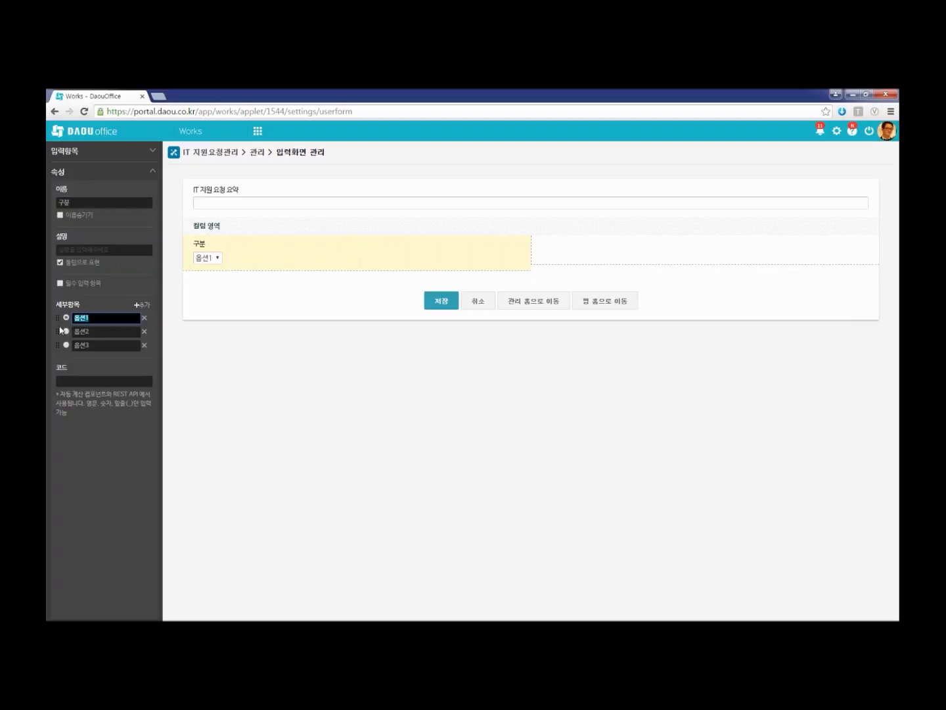
pyautogui.write('네트워크')
pyautogui.press('Tab')
pyautogui.write('계정')
pyautogui.press('Tab')
pyautogui.write('ㅇ')
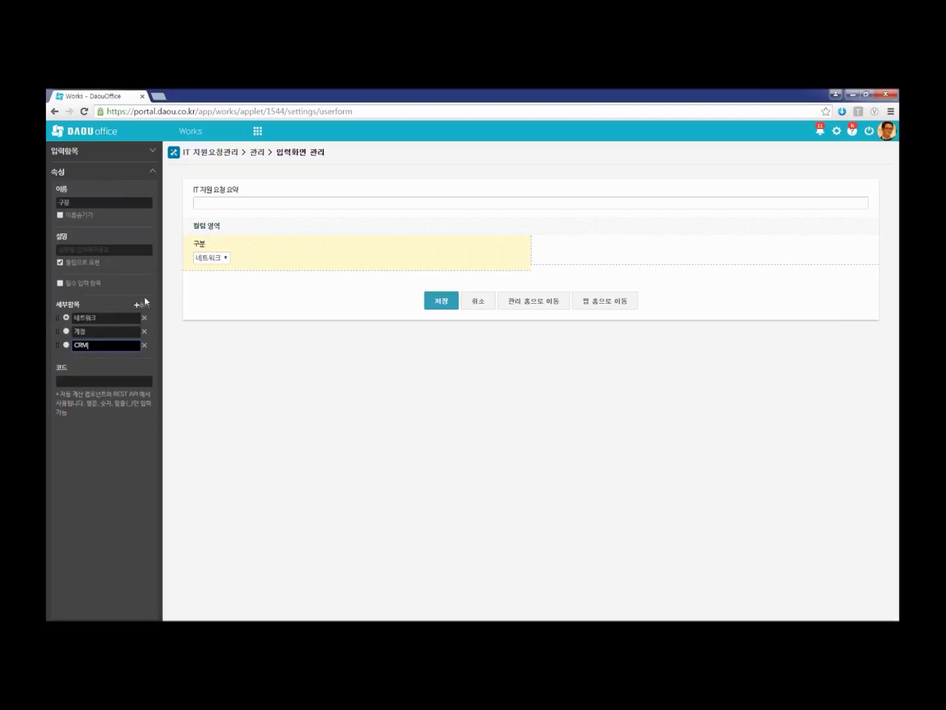
pyautogui.click(142, 304)
pyautogui.write('ㅂ')
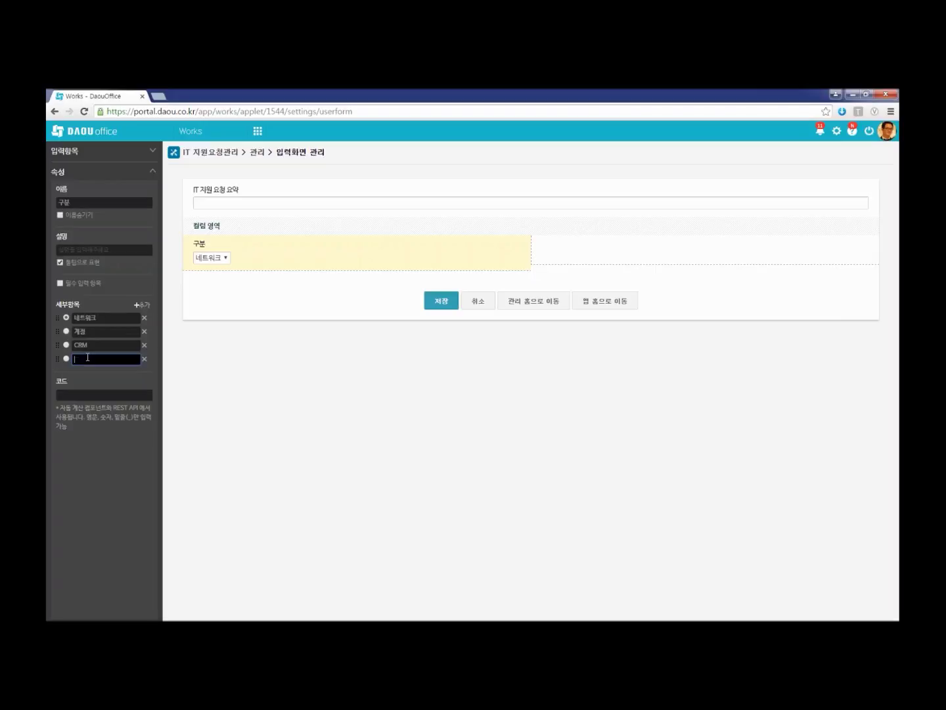
pyautogui.click(144, 306)
pyautogui.write('ㅅㅓ버장')
pyautogui.write('비')
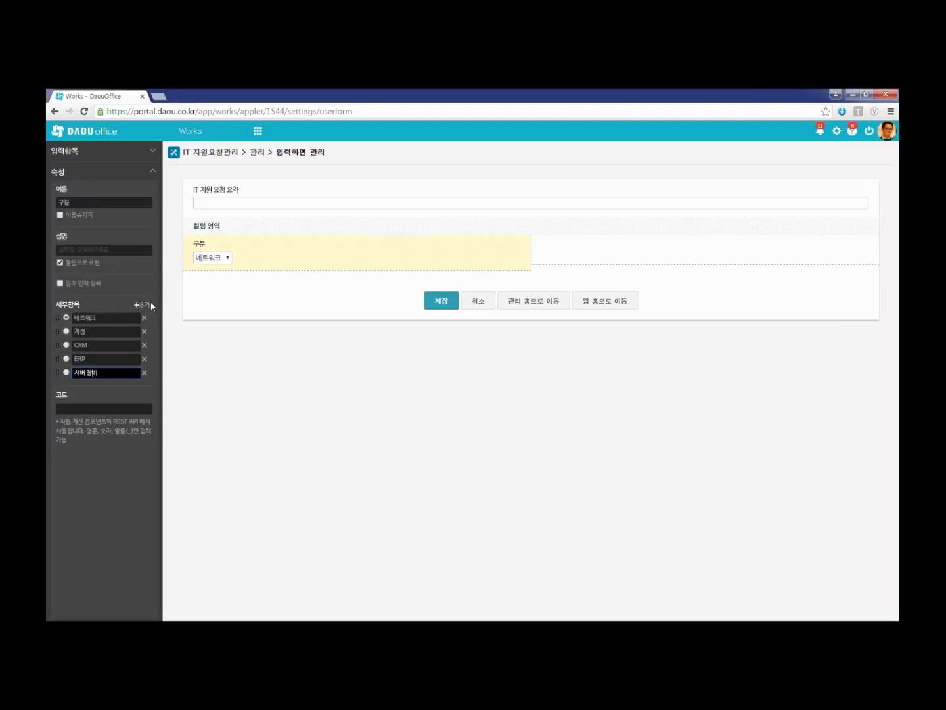
pyautogui.click(142, 304)
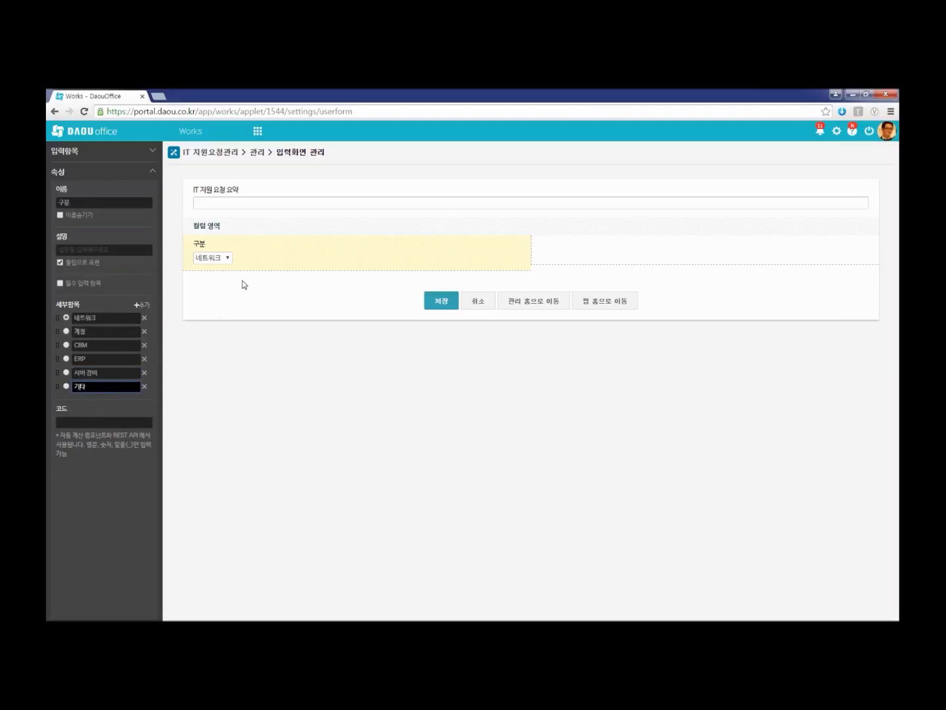
# - Preview the 구분 dropdown's option list, leaving 네트워크 selected
pyautogui.click(259, 264)
pyautogui.click(228, 259)
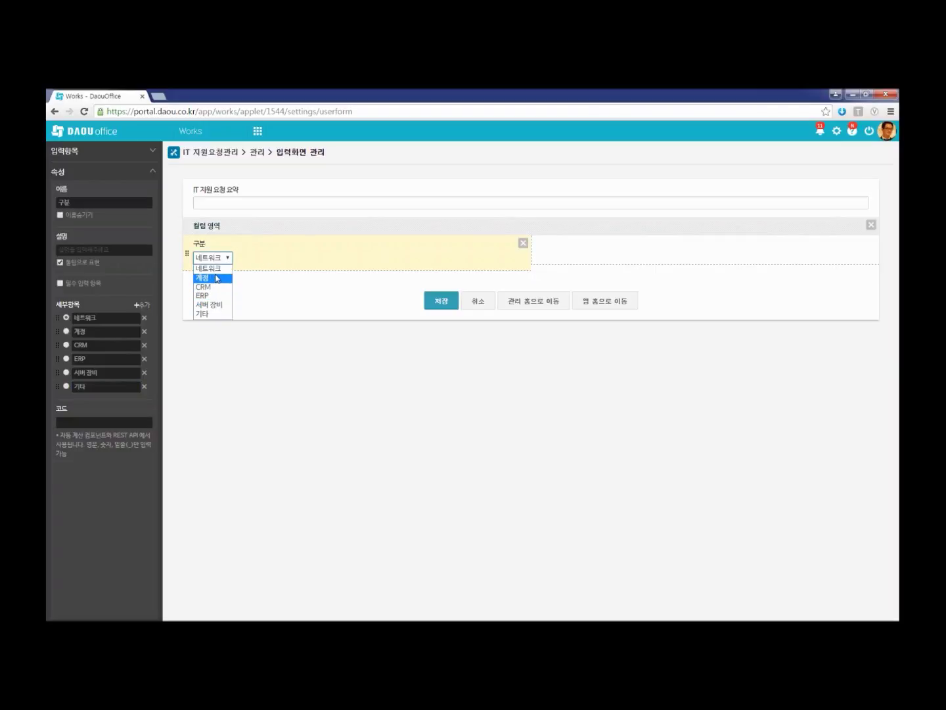
pyautogui.click(297, 287)
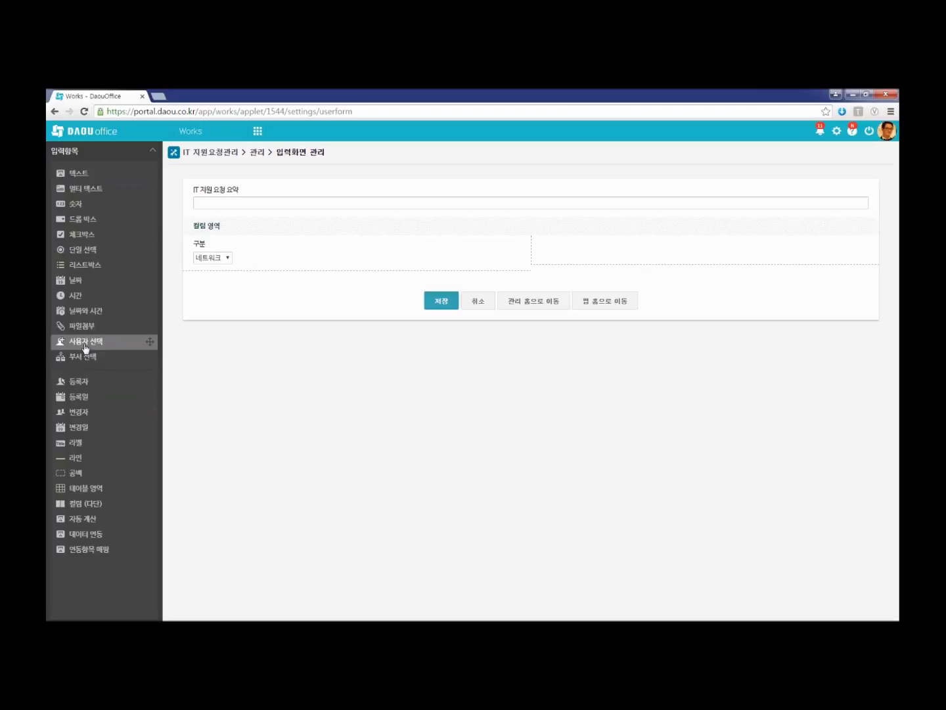
# - Add a user-selection field named 담당자 in the right column, allowing up to 3 users
pyautogui.moveTo(83, 349); pyautogui.dragTo(588, 262)
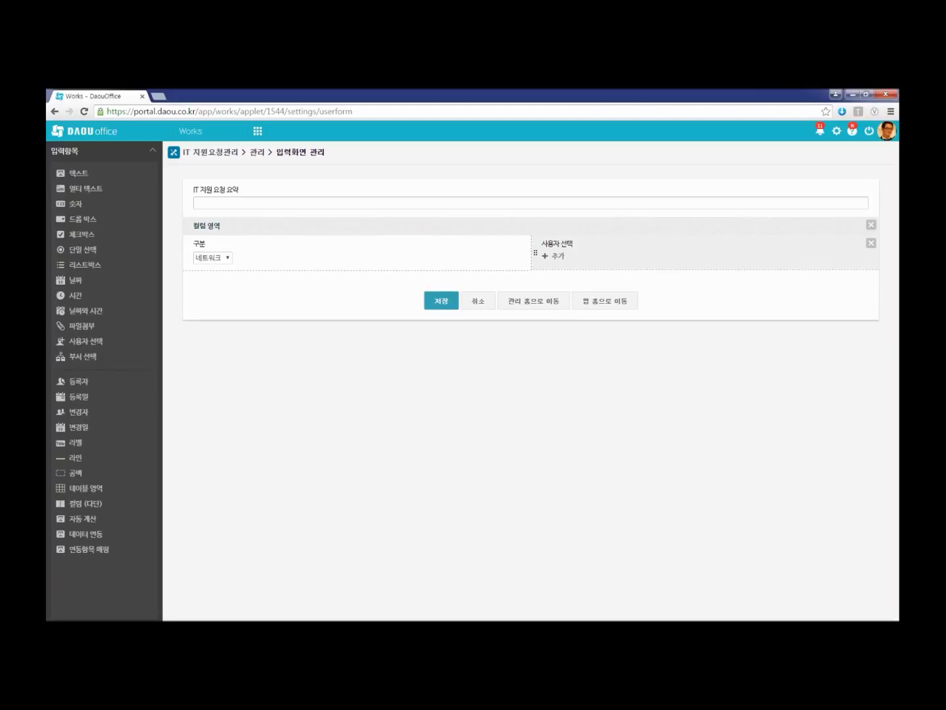
pyautogui.click(588, 260)
pyautogui.click(105, 203)
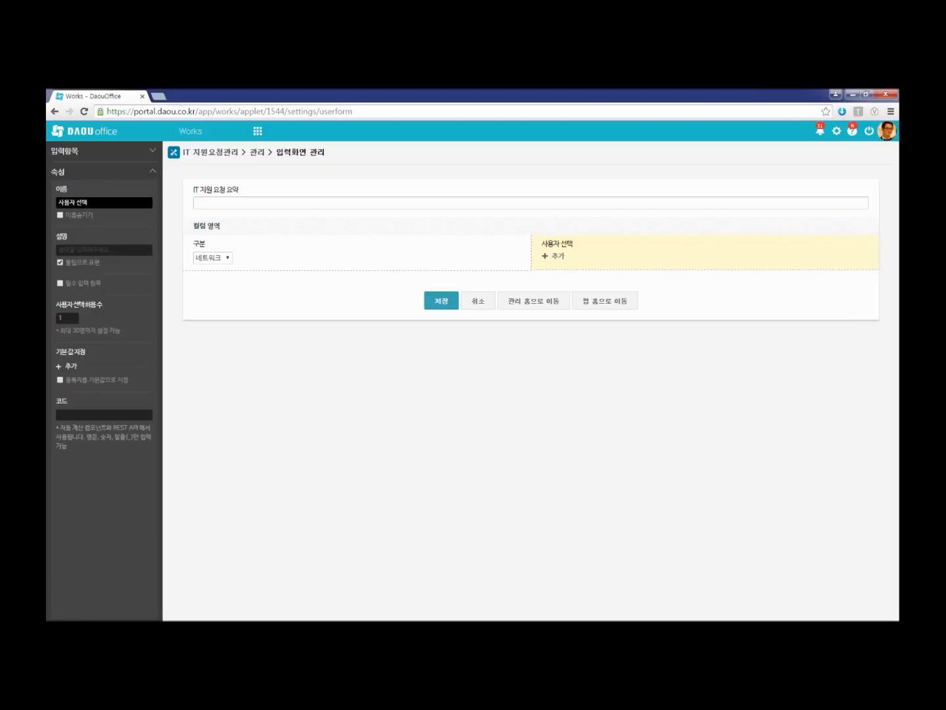
pyautogui.hotkey('ctrl', 'a')
pyautogui.write('담당ㅈ')
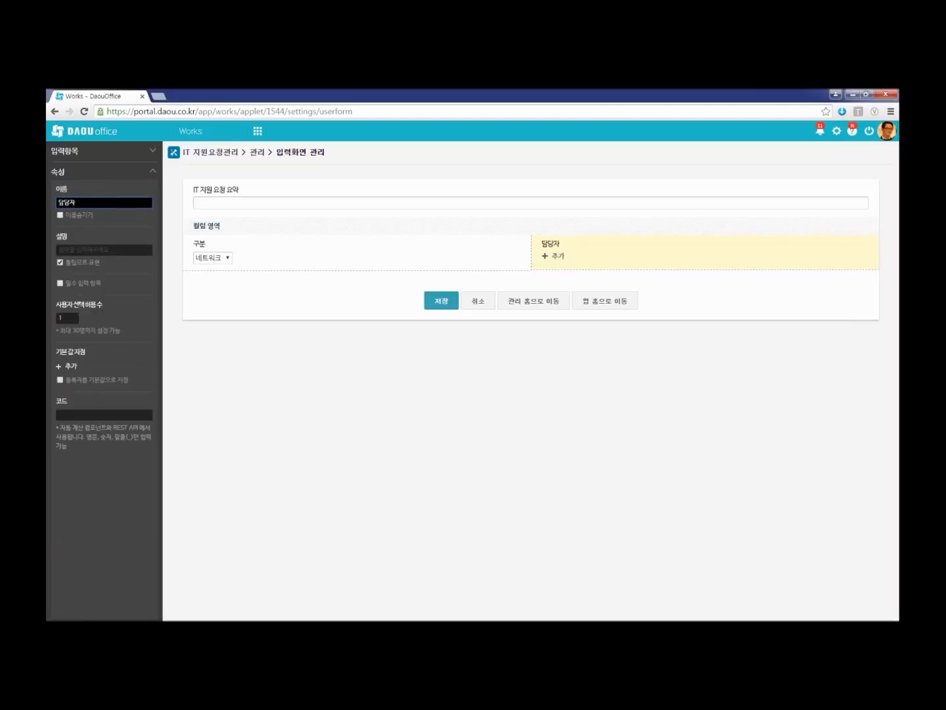
pyautogui.click(587, 257)
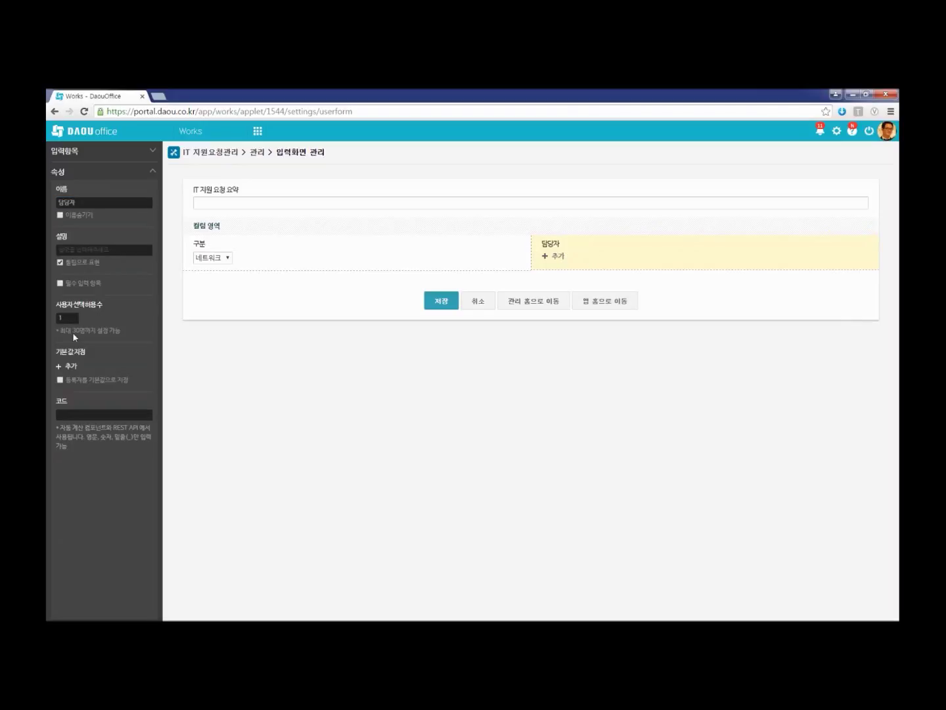
pyautogui.moveTo(74, 319); pyautogui.dragTo(51, 321)
pyautogui.click(207, 358)
# - Pick a default assignee for the 담당자 field from the organisation tree
pyautogui.click(628, 244)
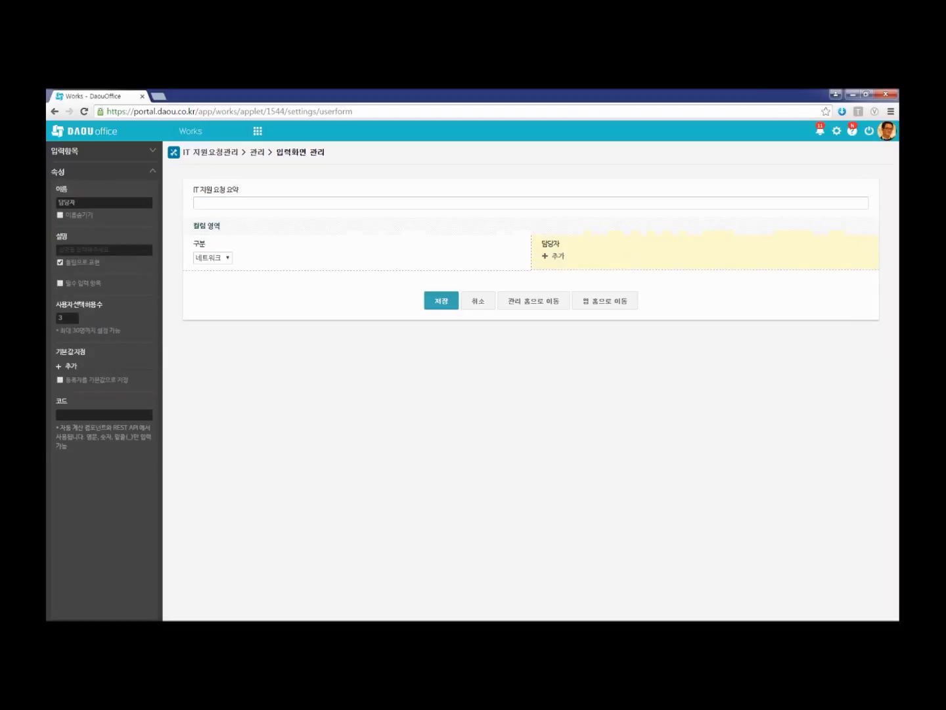
pyautogui.click(73, 367)
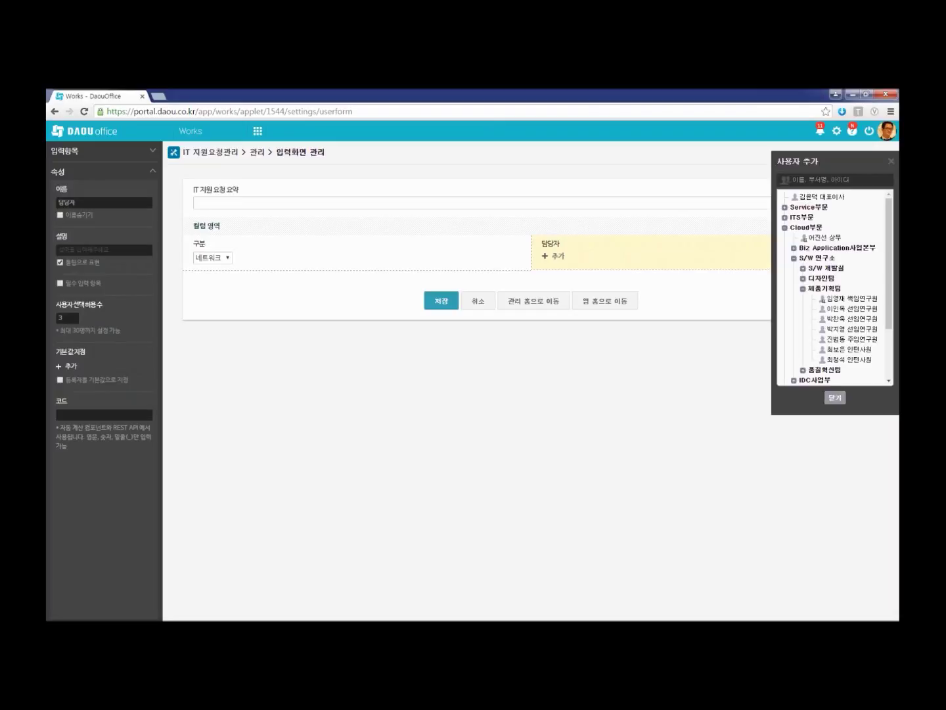
pyautogui.click(841, 298)
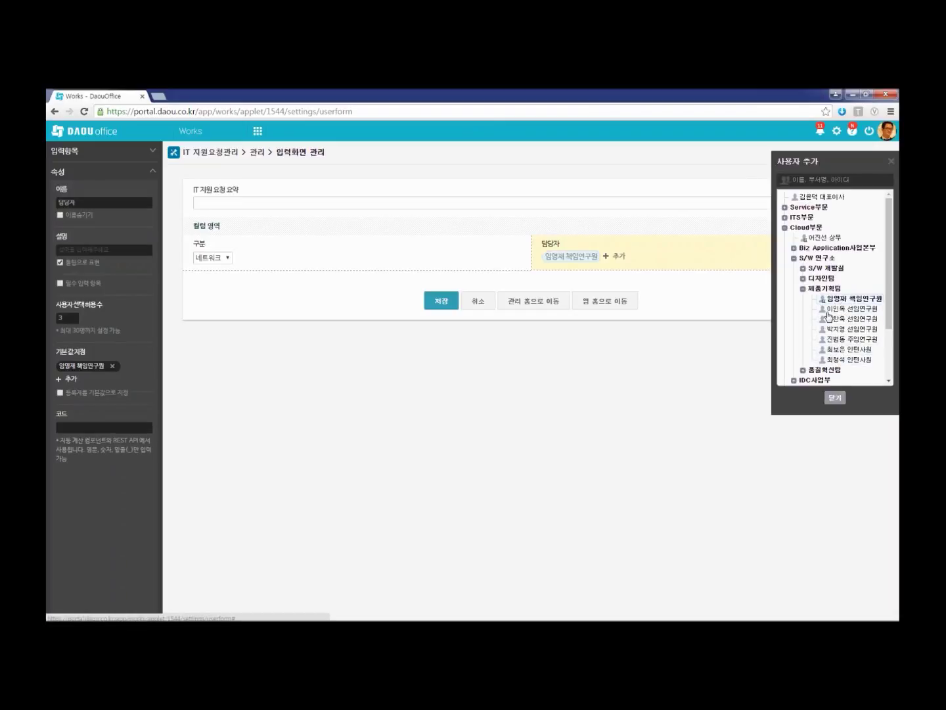
pyautogui.click(835, 397)
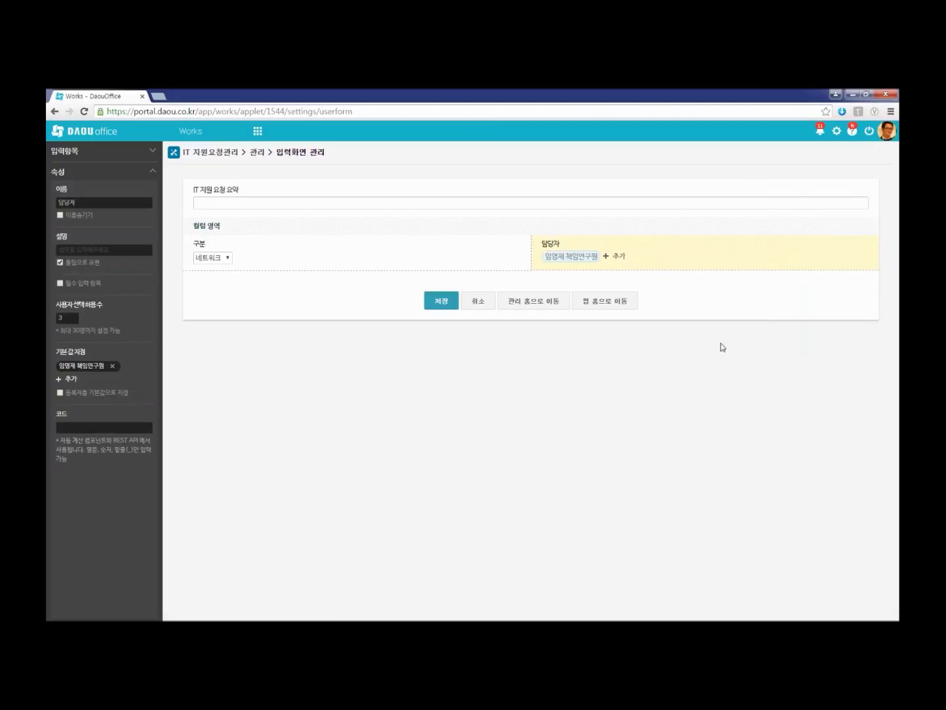
# - Add a multi-line text field named 요청 상세 below the columns
pyautogui.click(90, 151)
pyautogui.moveTo(82, 189); pyautogui.dragTo(307, 295)
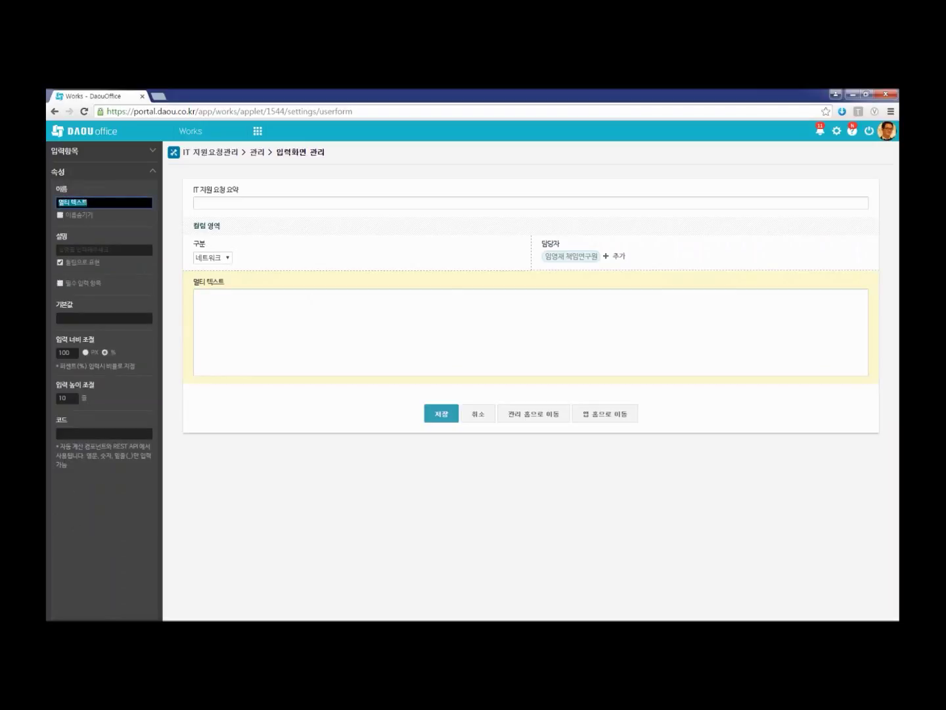
pyautogui.write('요청ㅅ')
pyautogui.write('상세')
# - Set the IT 지원 요청 요약 field's input width to 50
pyautogui.click(383, 205)
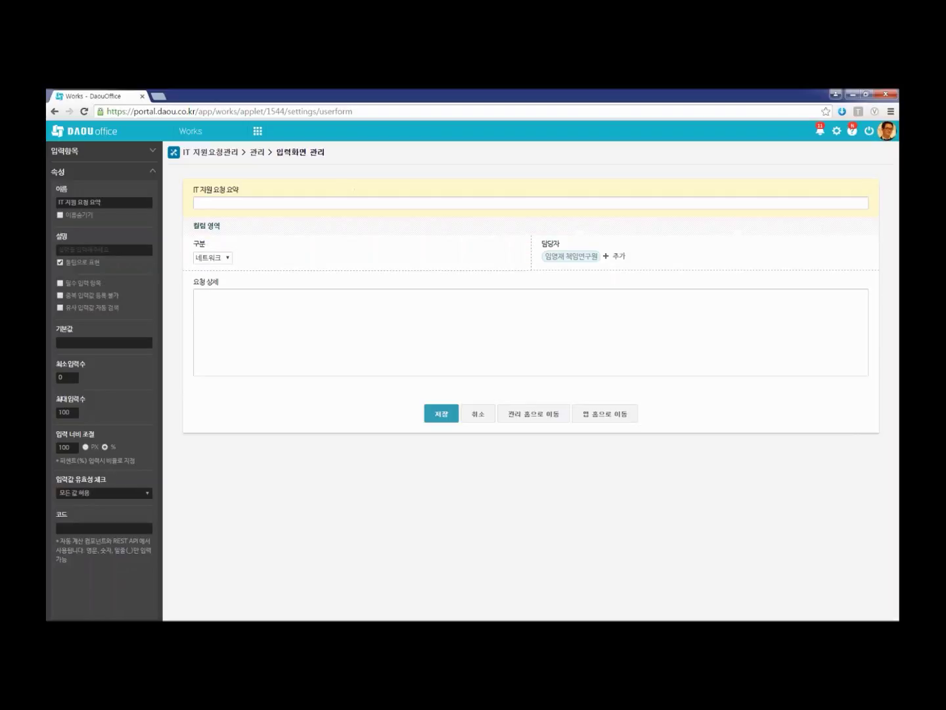
pyautogui.click(72, 449)
pyautogui.moveTo(71, 449); pyautogui.dragTo(54, 449)
pyautogui.write('50')
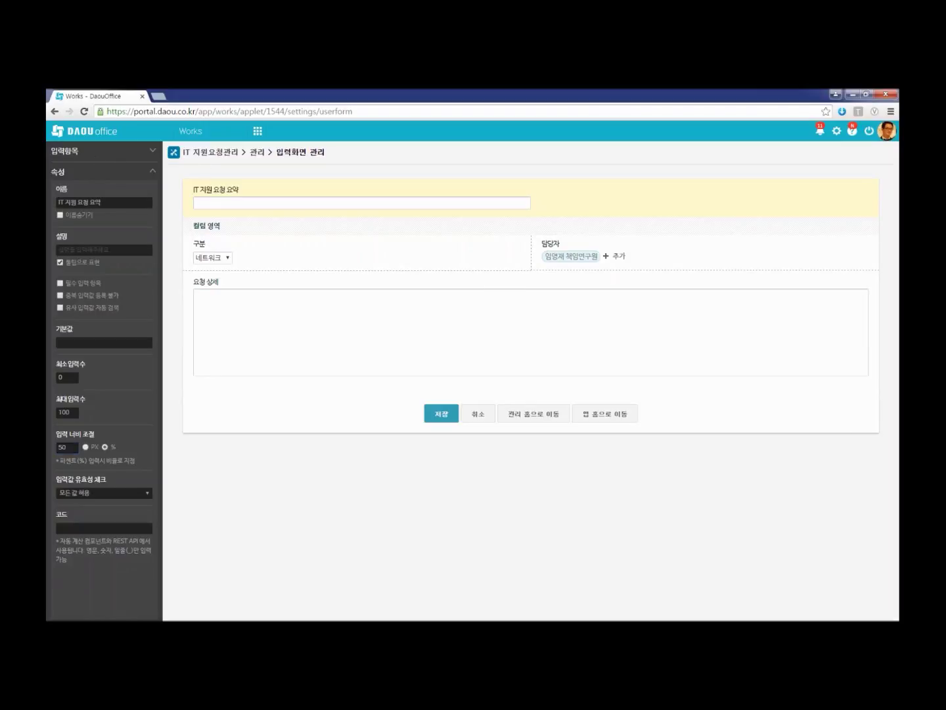
# - Move the 구분 dropdown into the right column, beside 담당자
pyautogui.click(96, 158)
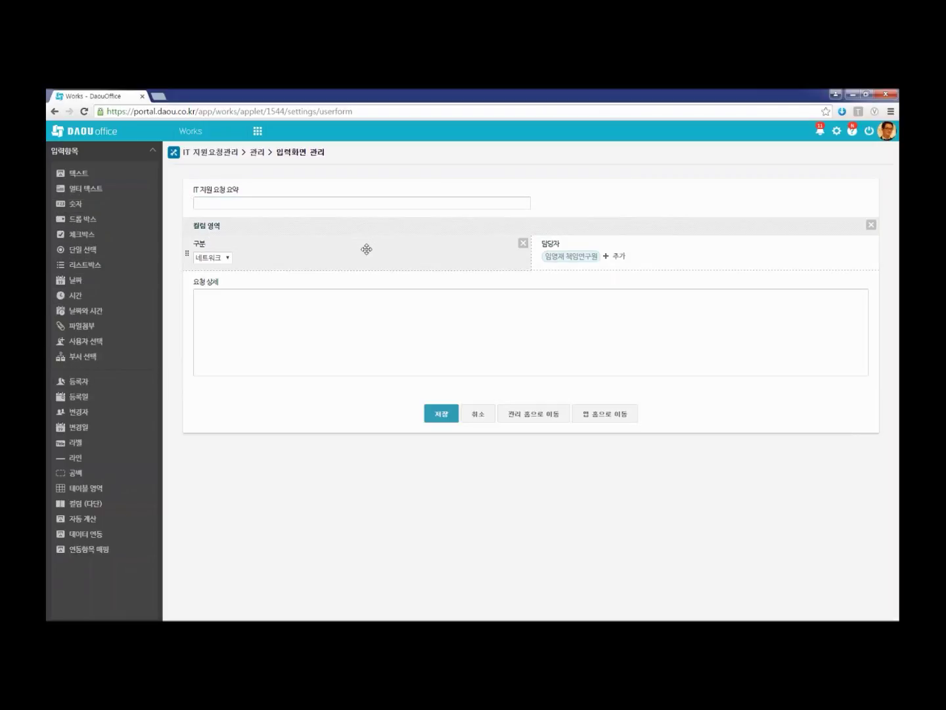
pyautogui.moveTo(233, 246); pyautogui.dragTo(355, 256)
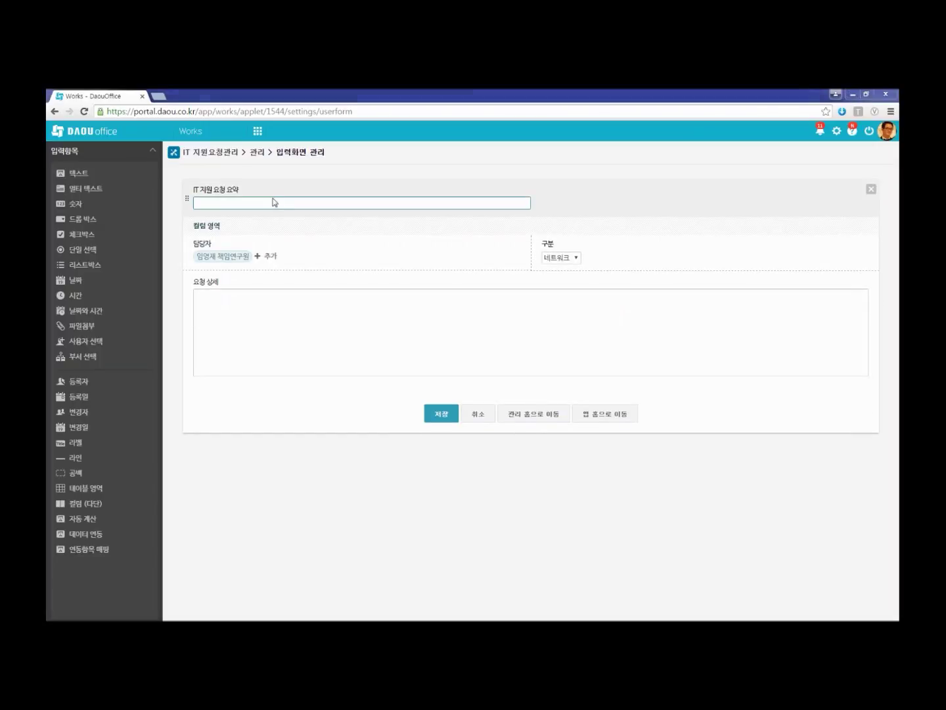
pyautogui.click(271, 192)
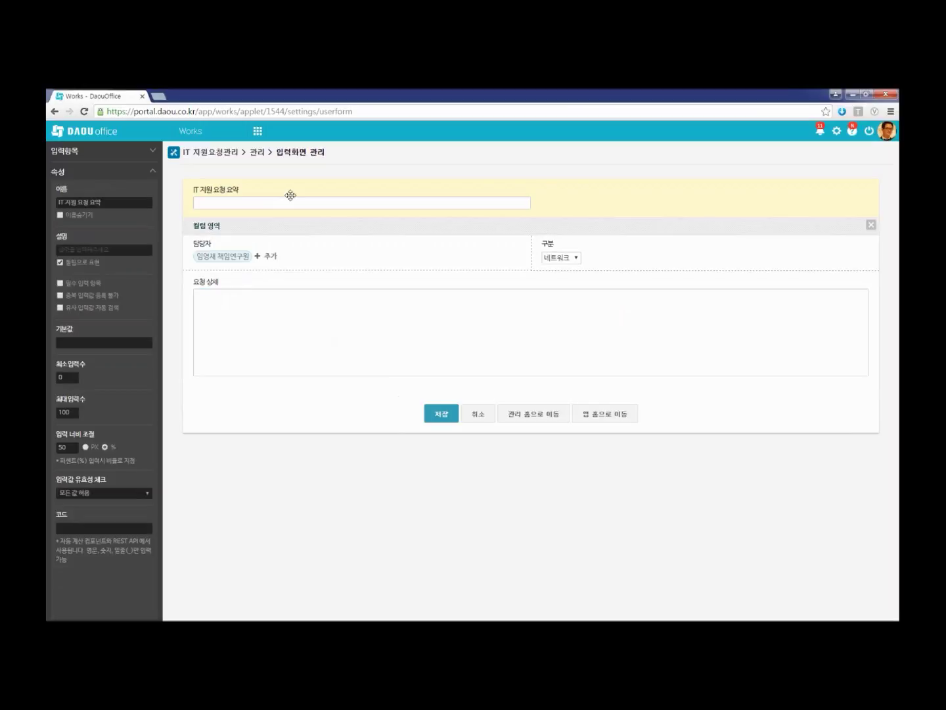
pyautogui.click(349, 174)
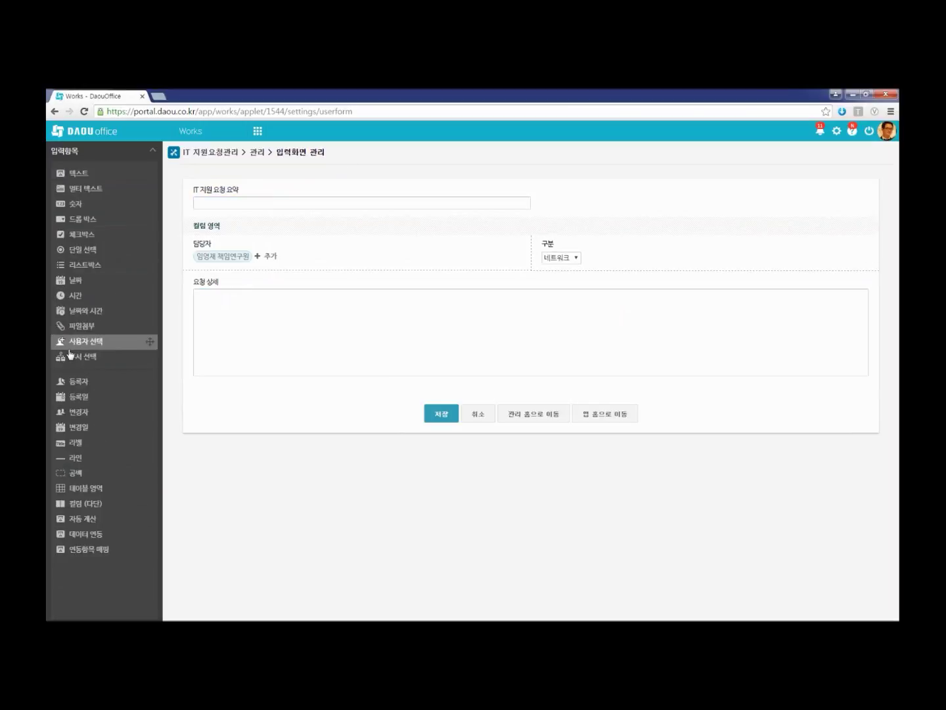
# - Add two 파일첨부 fields under 요청 상세 and save the input form
pyautogui.moveTo(81, 326); pyautogui.dragTo(243, 401)
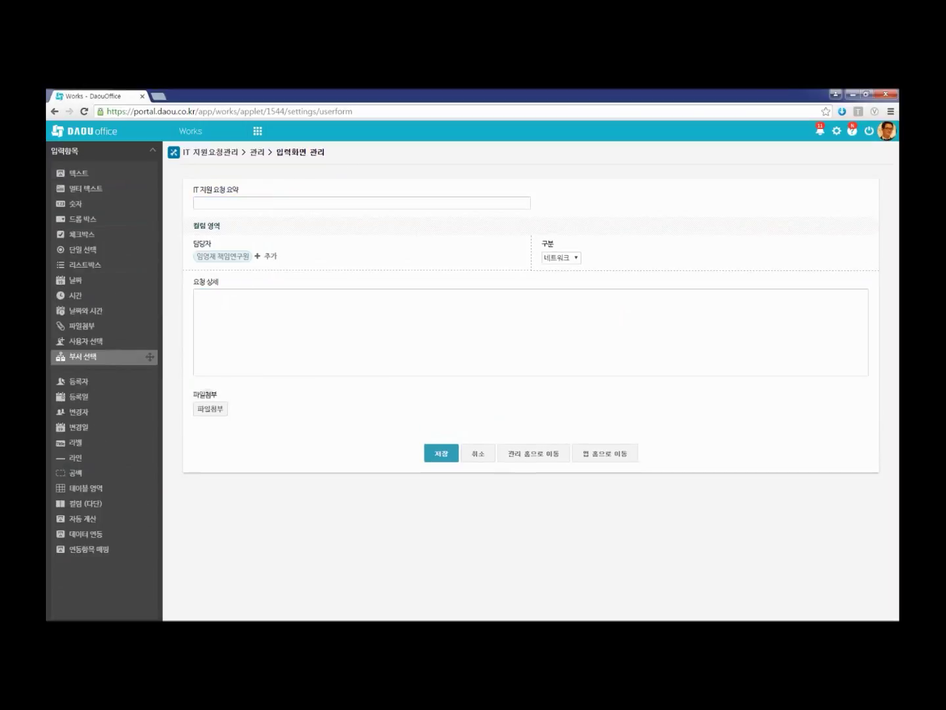
pyautogui.moveTo(79, 329); pyautogui.dragTo(212, 442)
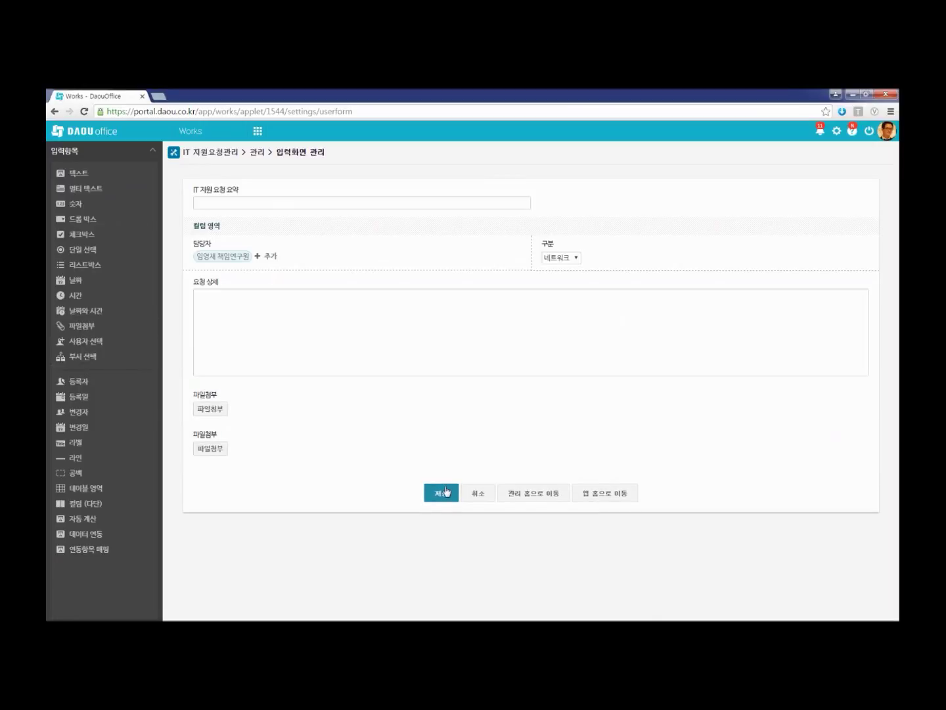
pyautogui.click(445, 491)
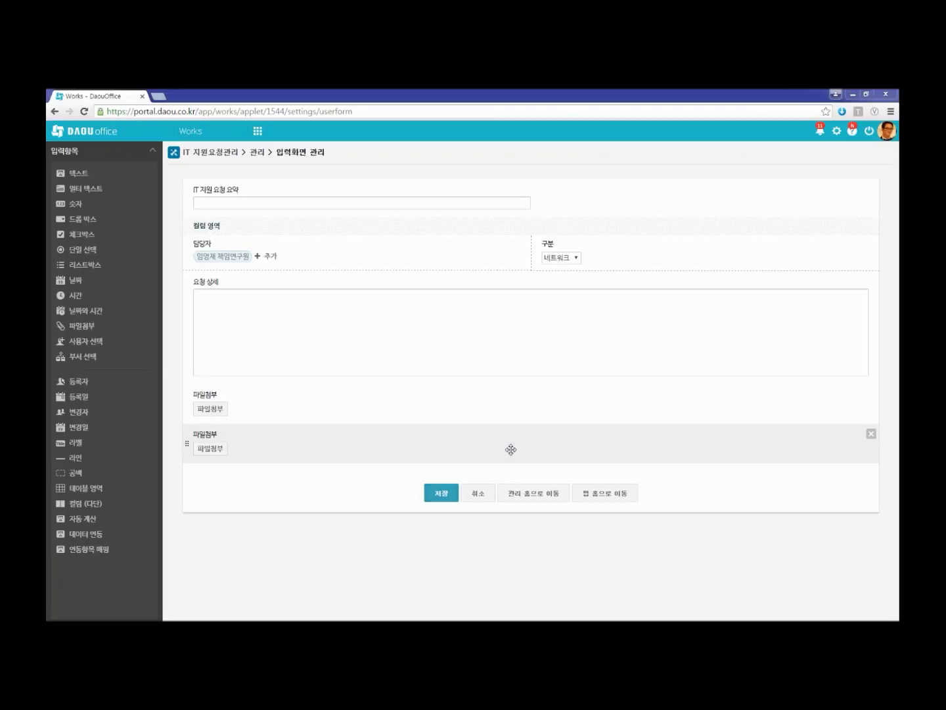
# - Start a new request with the summary 계정 비밀번호 초기화 요청
pyautogui.click(589, 489)
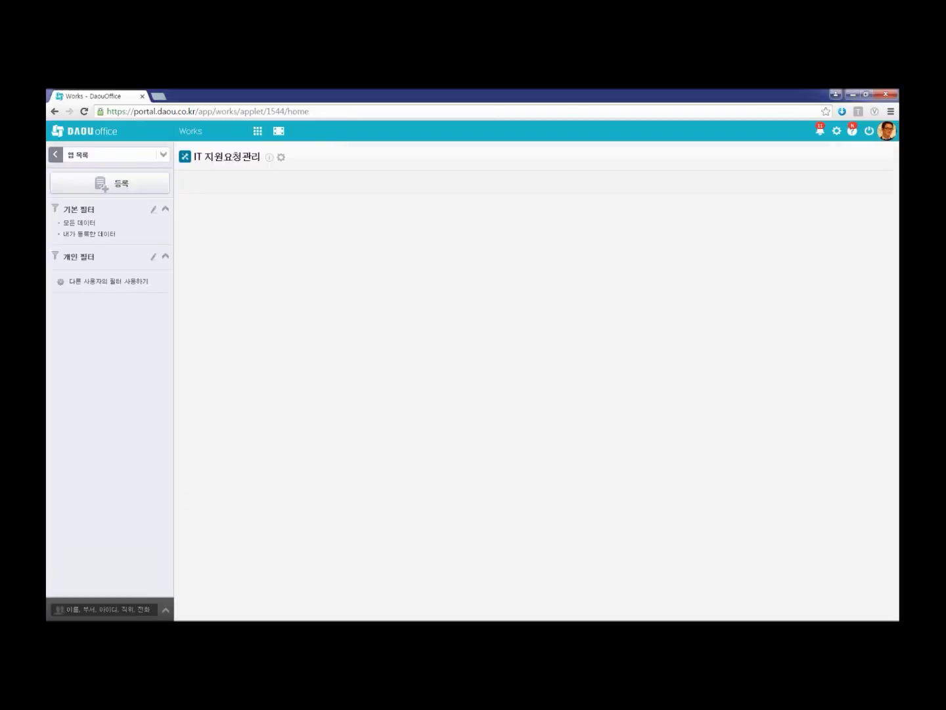
pyautogui.click(113, 187)
pyautogui.click(221, 208)
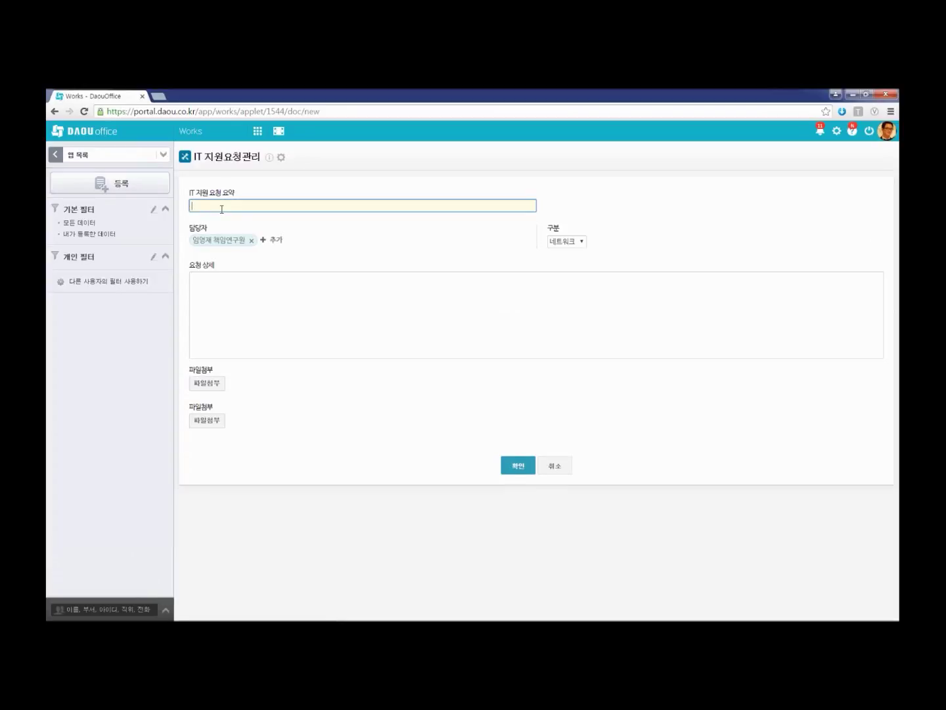
pyautogui.click(222, 207)
pyautogui.write('ㄷ')
pyautogui.write('정 비밀번호 초기화')
pyautogui.write(' 요')
pyautogui.write('청')
# - Remove every assignee so the request's 담당자 field is left empty
pyautogui.click(272, 240)
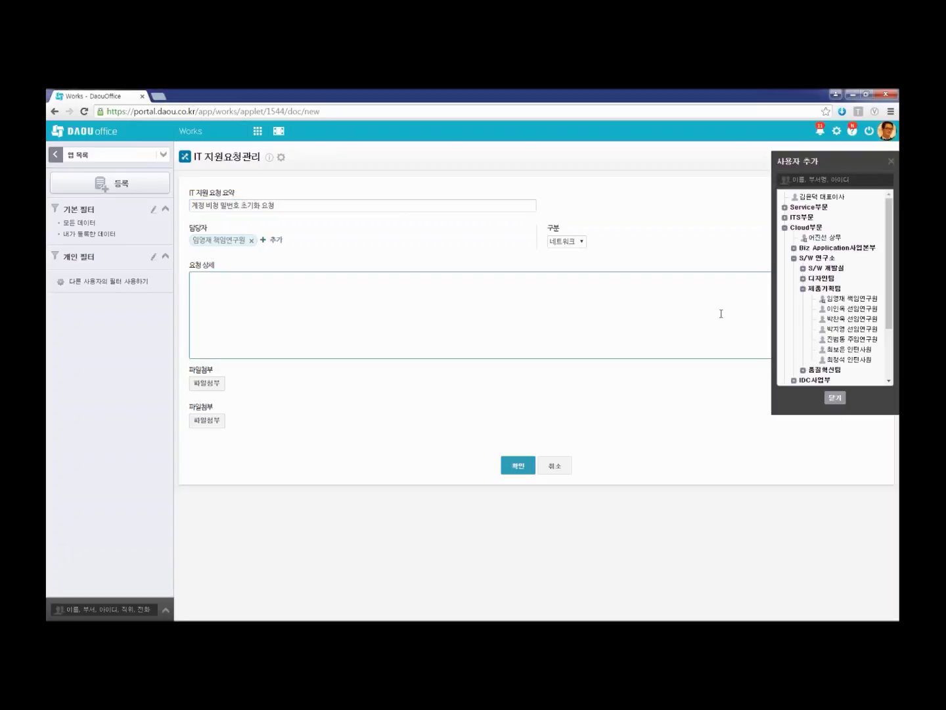
pyautogui.click(841, 340)
pyautogui.click(833, 397)
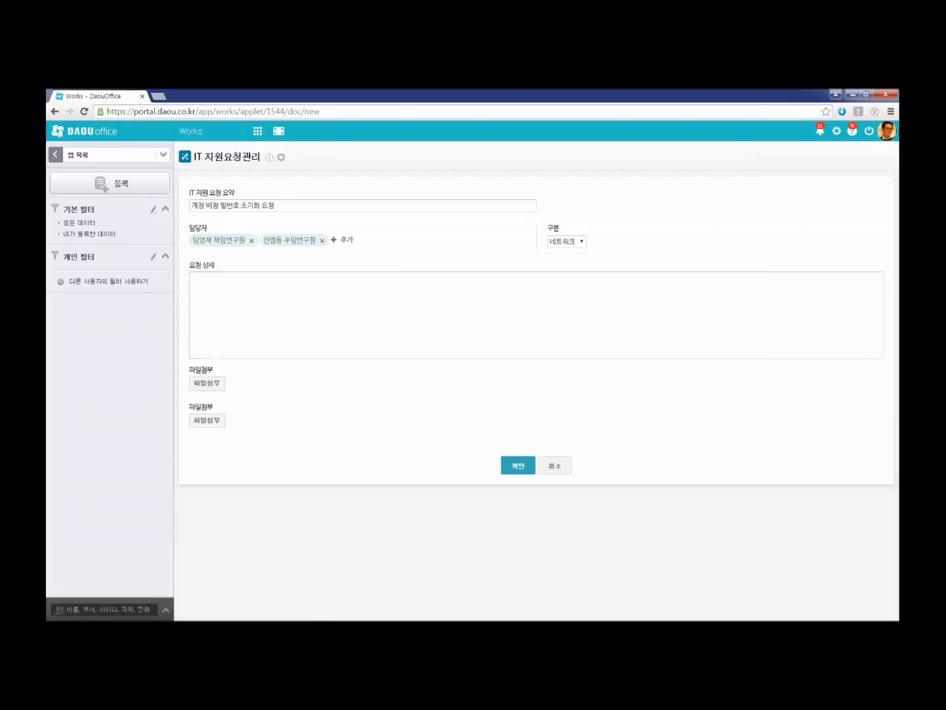
pyautogui.click(322, 240)
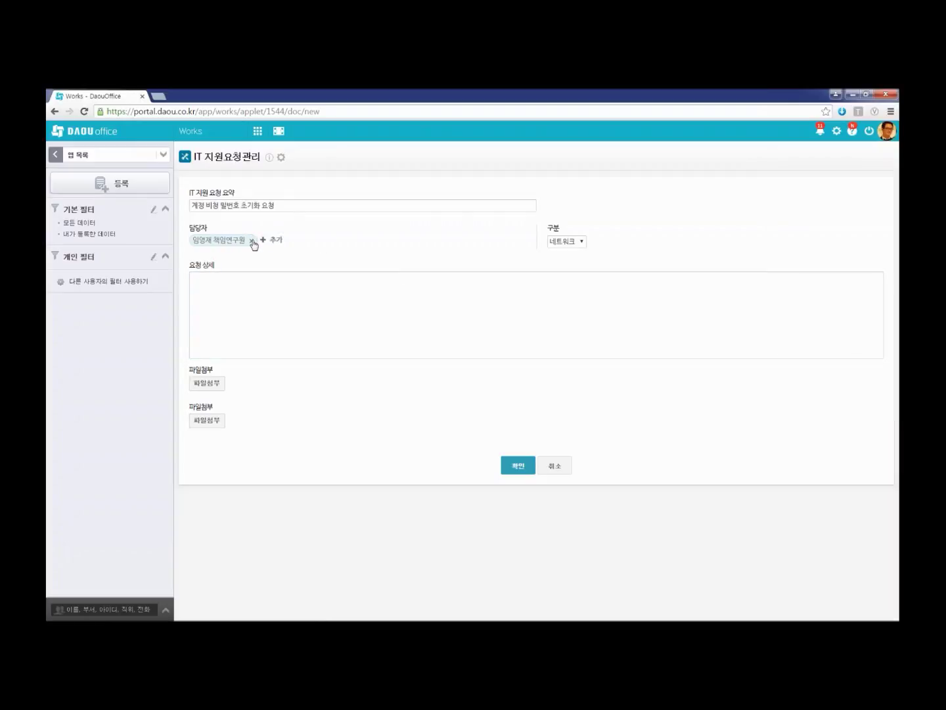
pyautogui.click(253, 240)
# - Set 구분 to 계정, enter the detail 요청합니다., skip attachments, and submit
pyautogui.click(569, 241)
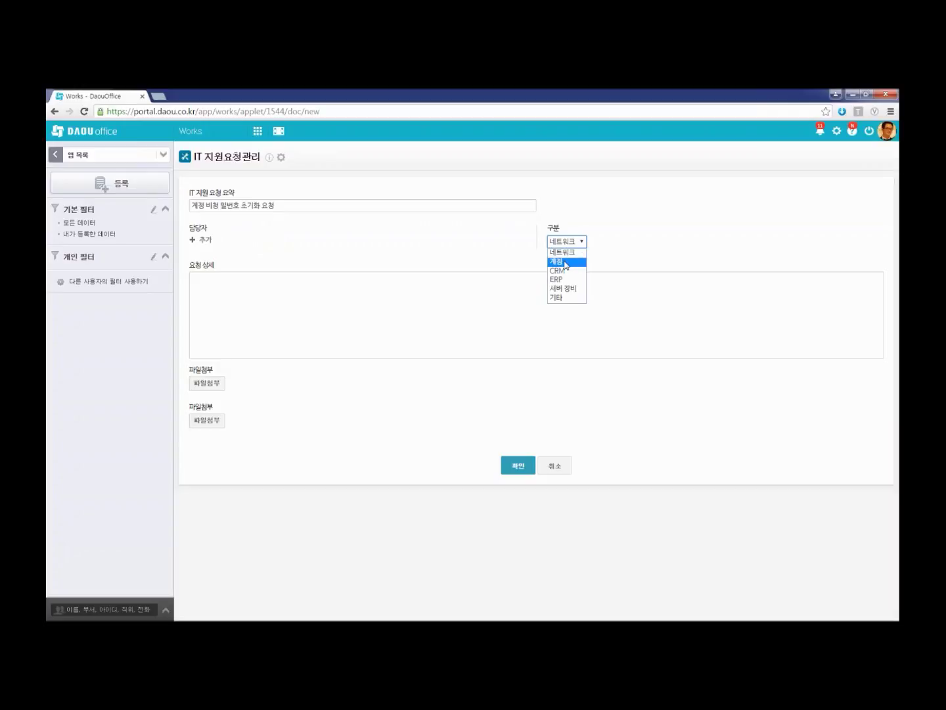
pyautogui.click(564, 261)
pyautogui.click(340, 322)
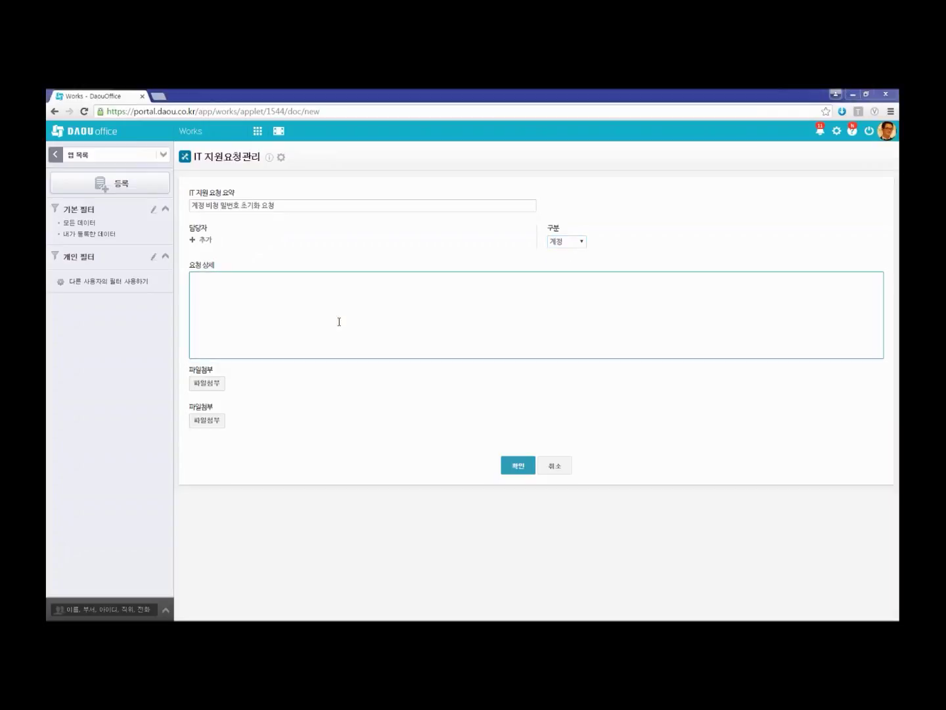
pyautogui.write('ㅇCㅓ이한')
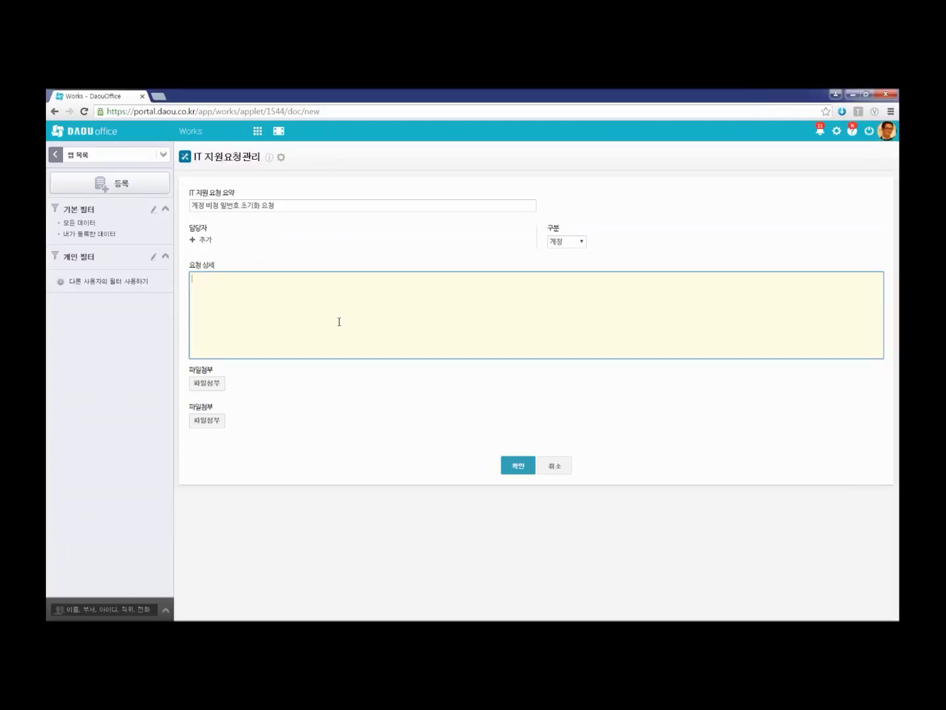
pyautogui.write('청합니다.')
pyautogui.click(216, 384)
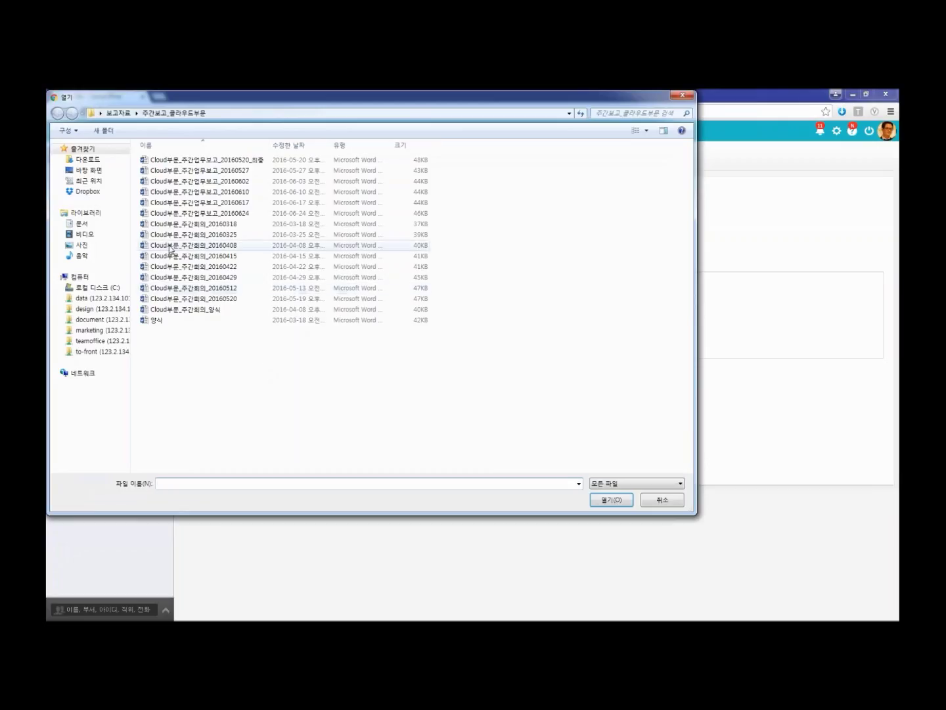
pyautogui.click(665, 500)
pyautogui.click(524, 470)
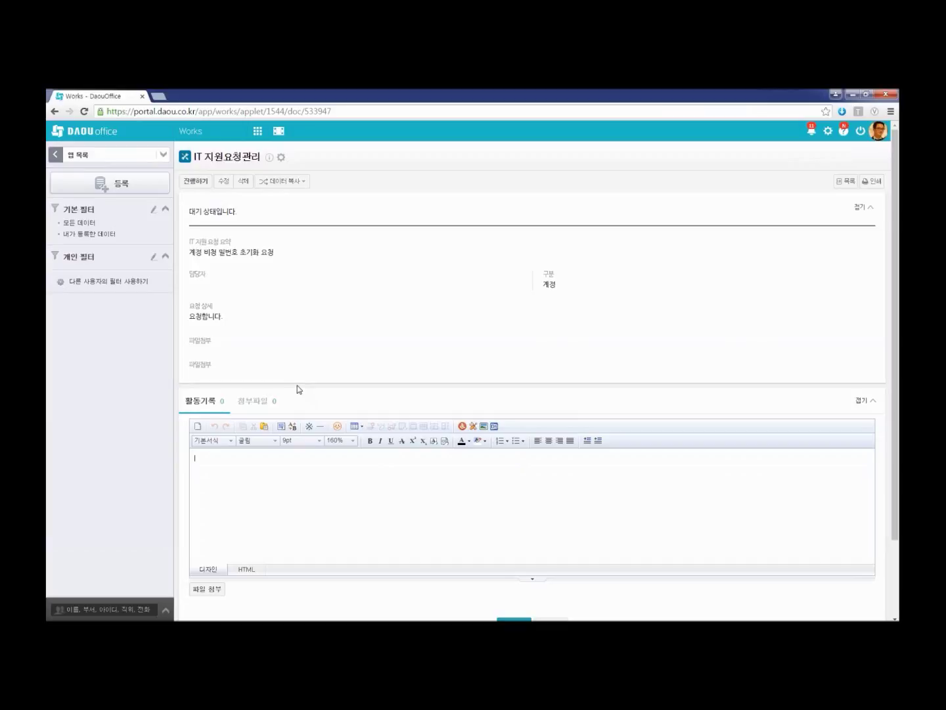
pyautogui.click(136, 222)
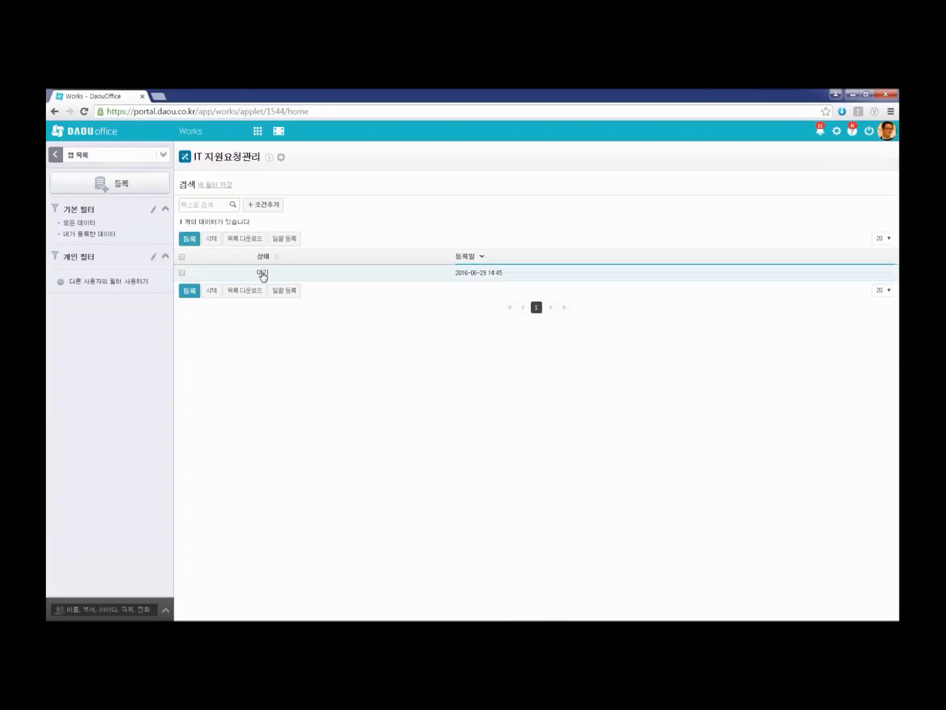
pyautogui.click(264, 275)
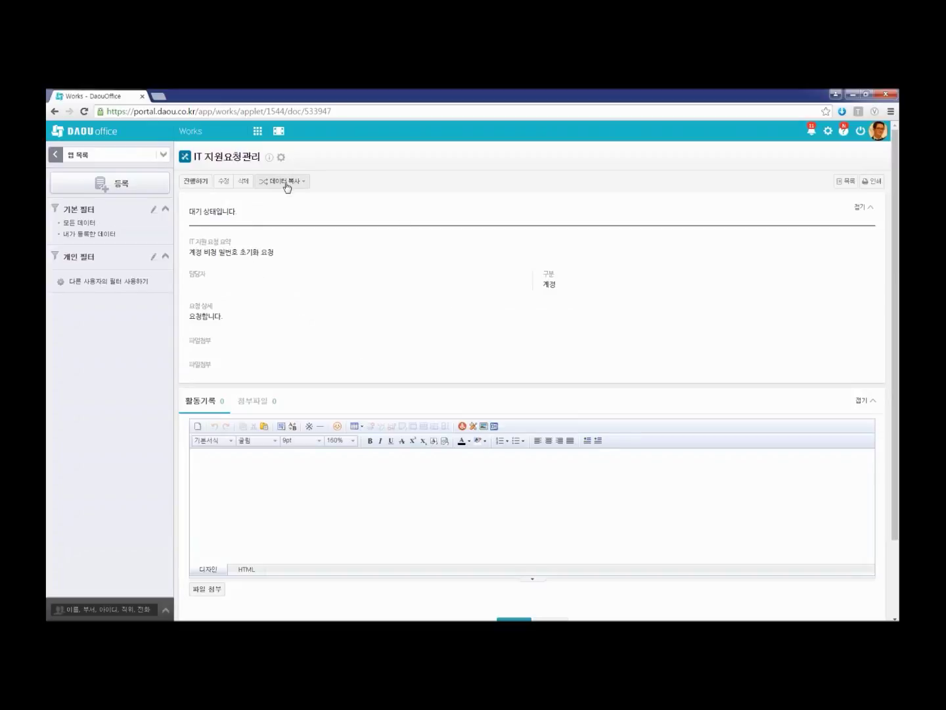
pyautogui.click(280, 182)
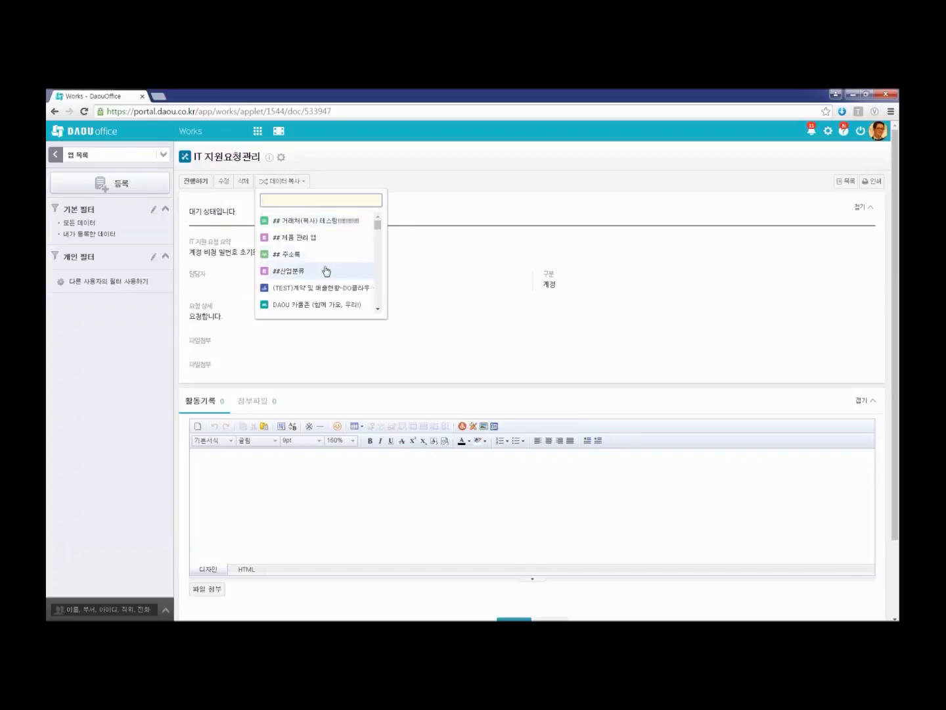
pyautogui.click(429, 274)
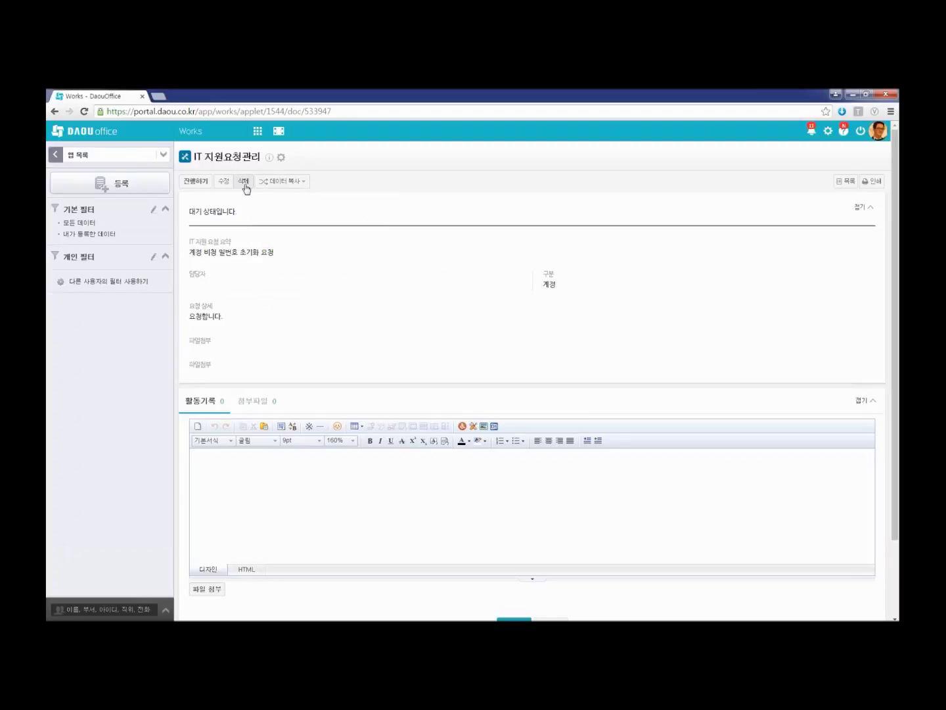
pyautogui.click(197, 187)
pyautogui.moveTo(191, 213); pyautogui.dragTo(211, 213)
pyautogui.click(256, 213)
pyautogui.scroll(-3, 338, 322)
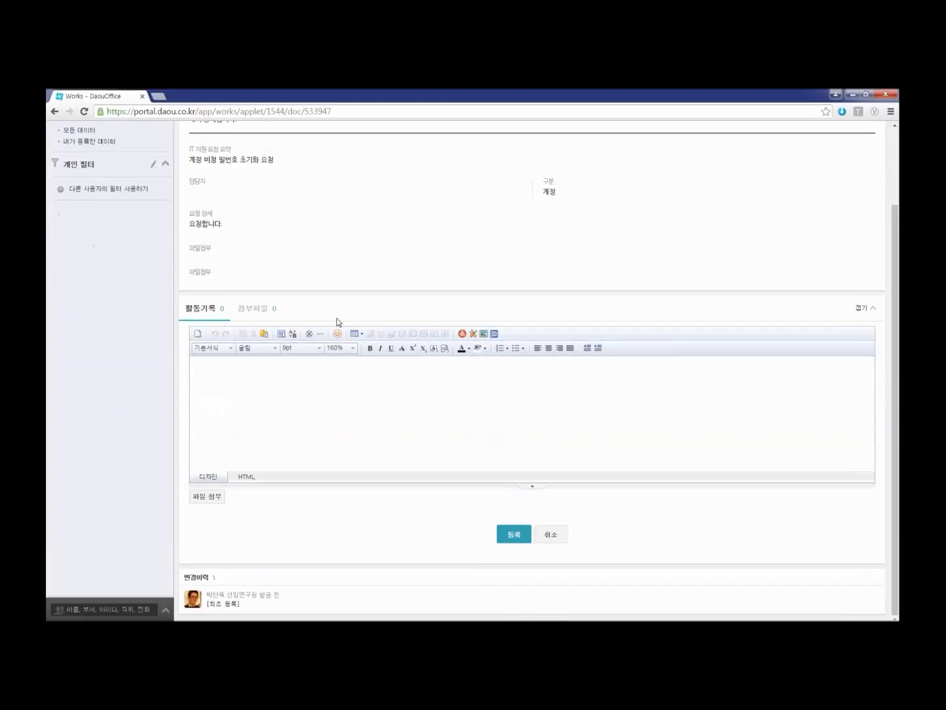
pyautogui.scroll(3, 338, 322)
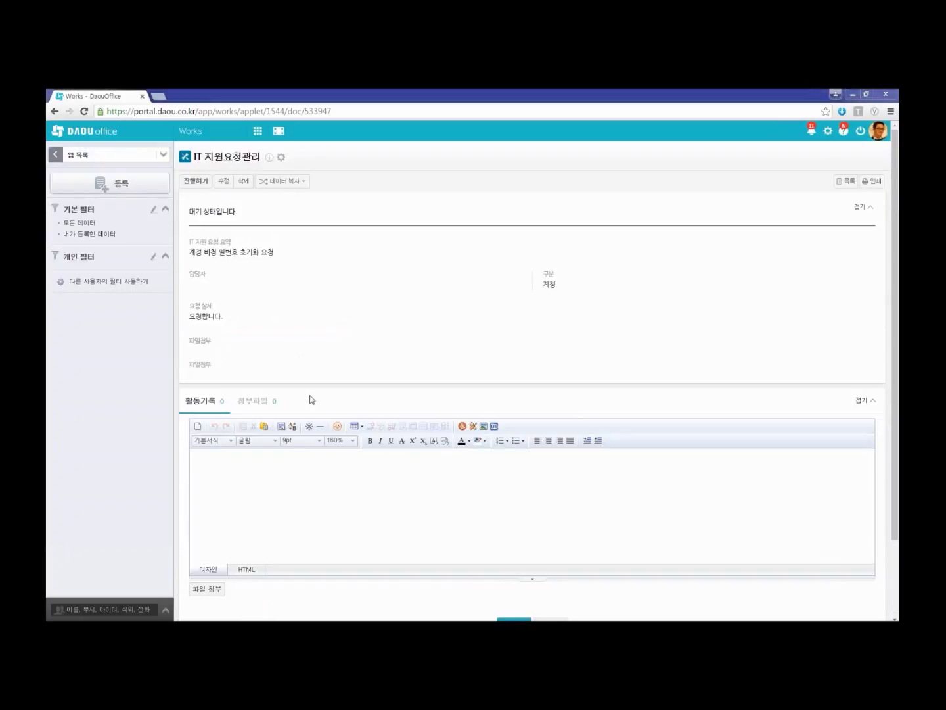
# - Post 처리되었습니다. as an activity note and go back to 모든 데이터
pyautogui.click(289, 492)
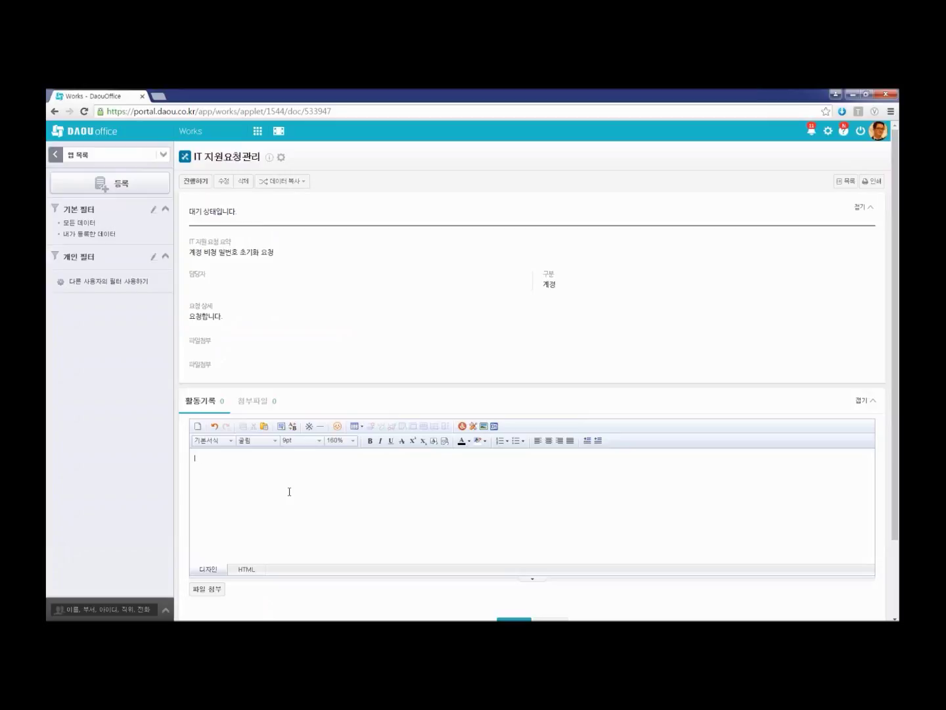
pyautogui.write('처리되었습니다.')
pyautogui.scroll(-3, 389, 302)
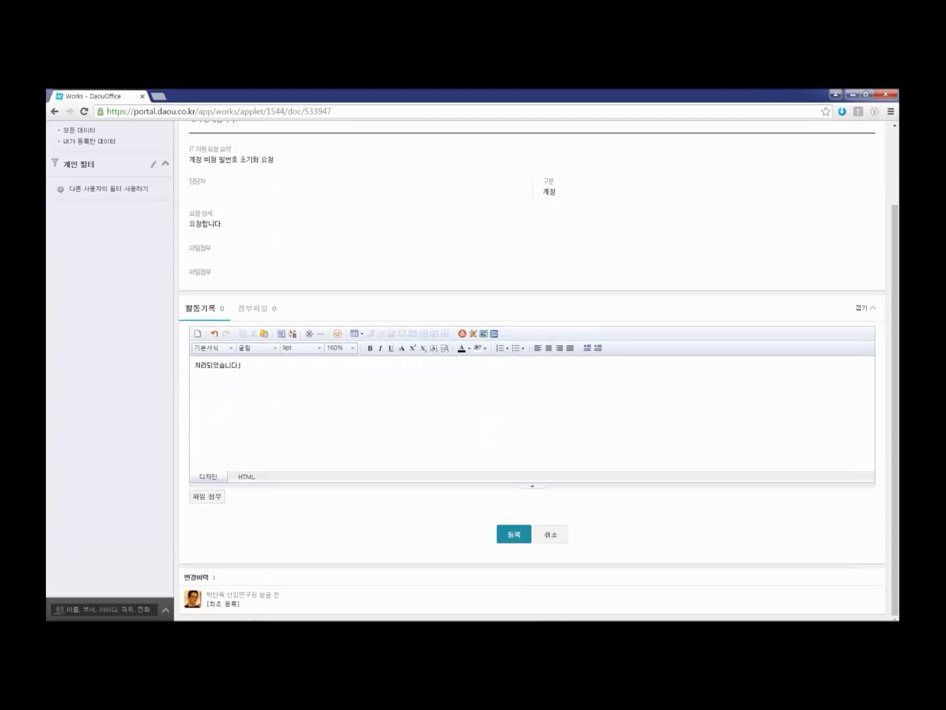
pyautogui.click(513, 536)
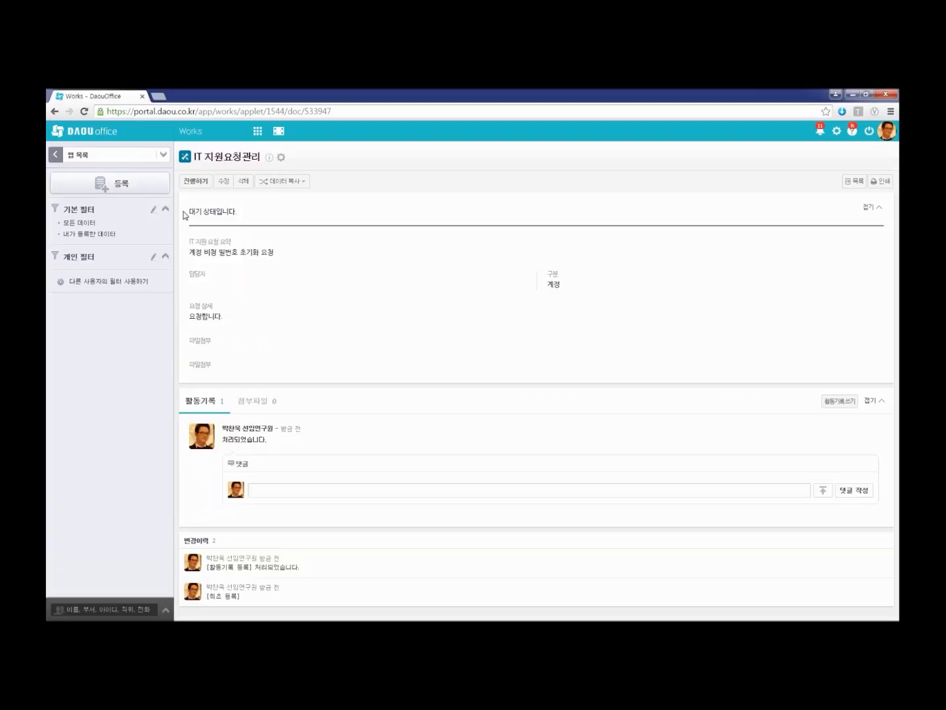
pyautogui.click(80, 227)
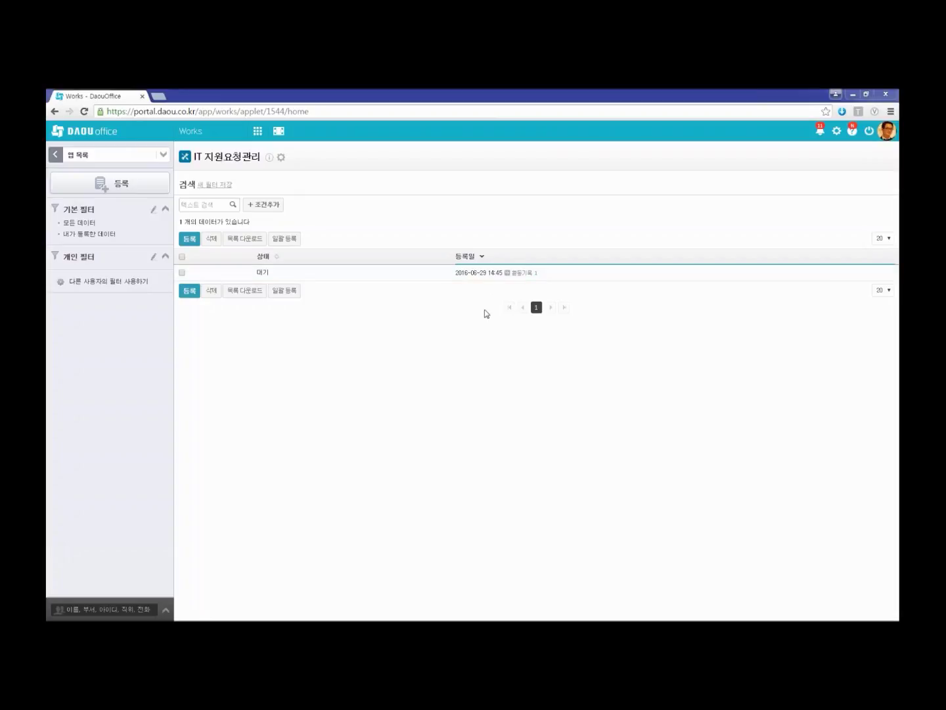
# - Go to the app's management settings and open the 목록 화면 card
pyautogui.click(281, 157)
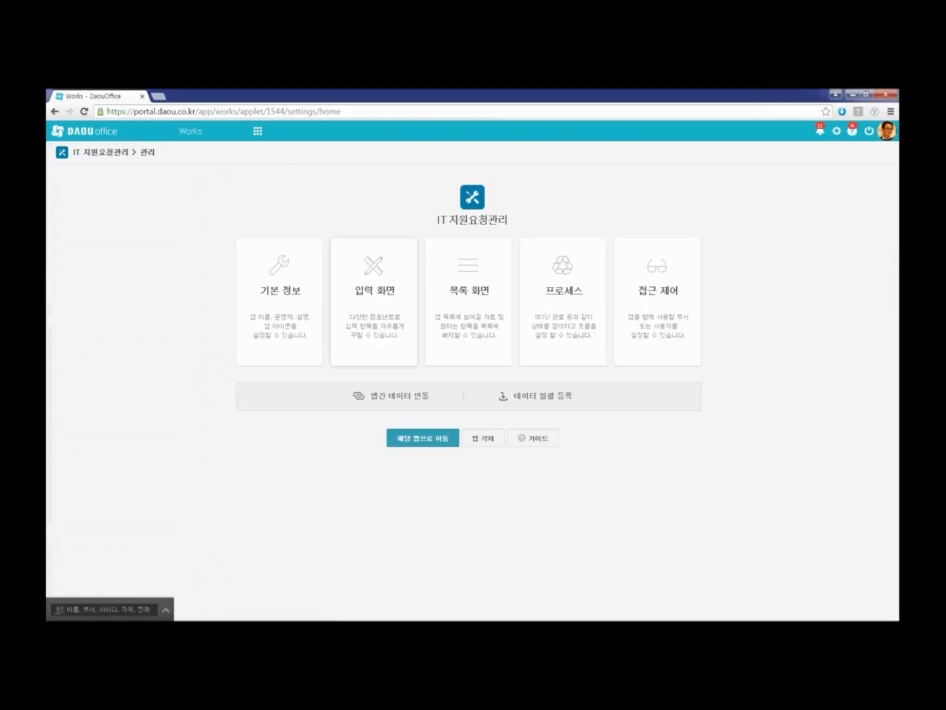
pyautogui.click(473, 293)
pyautogui.scroll(-2, 342, 280)
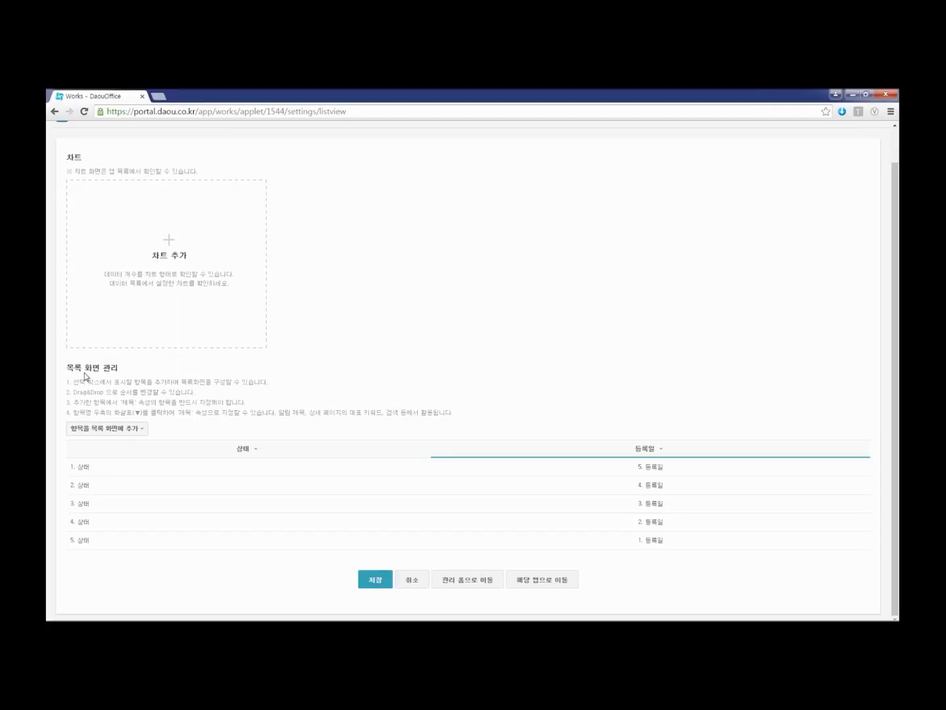
# - Add the IT 지원 요청 요약, 담당자, 구분, 등록자, 수정일 and 수정자 columns to the list
pyautogui.click(137, 430)
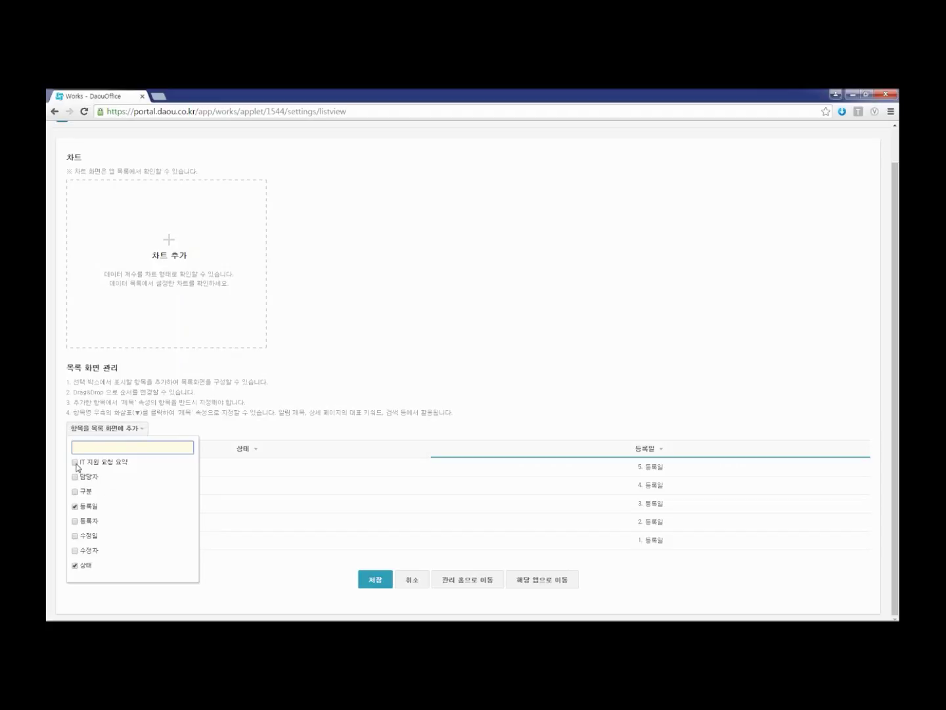
pyautogui.click(76, 463)
pyautogui.click(75, 477)
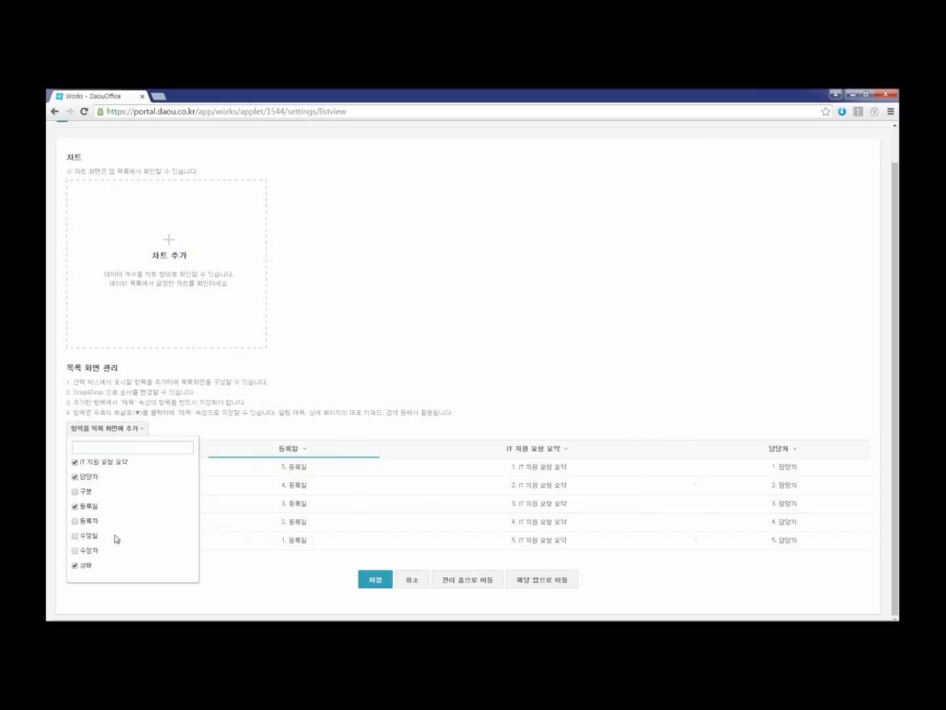
pyautogui.click(74, 493)
pyautogui.click(75, 521)
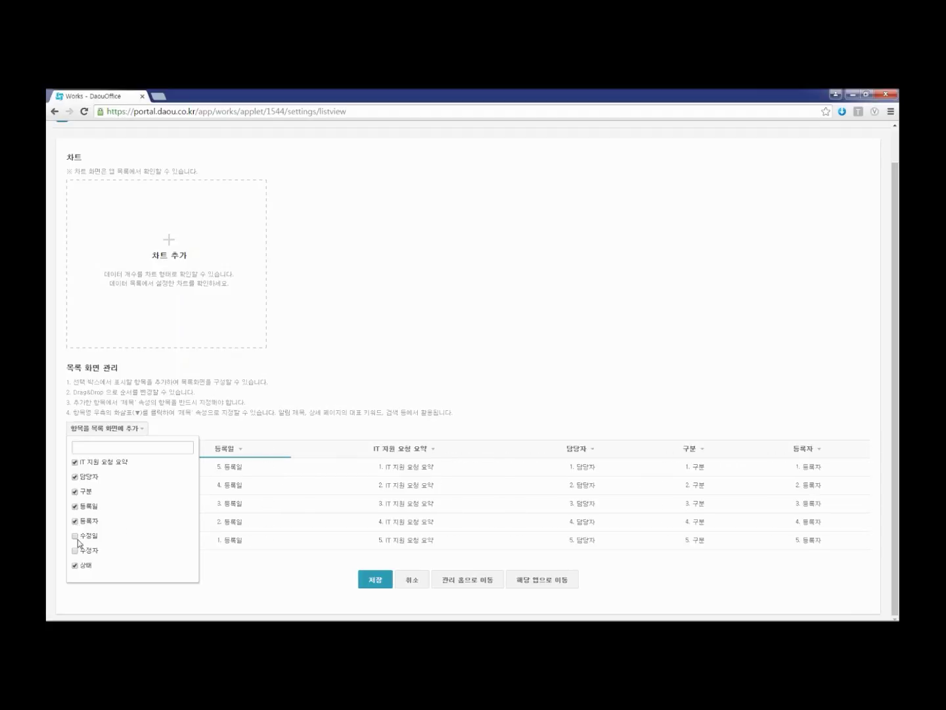
pyautogui.click(76, 535)
pyautogui.click(77, 550)
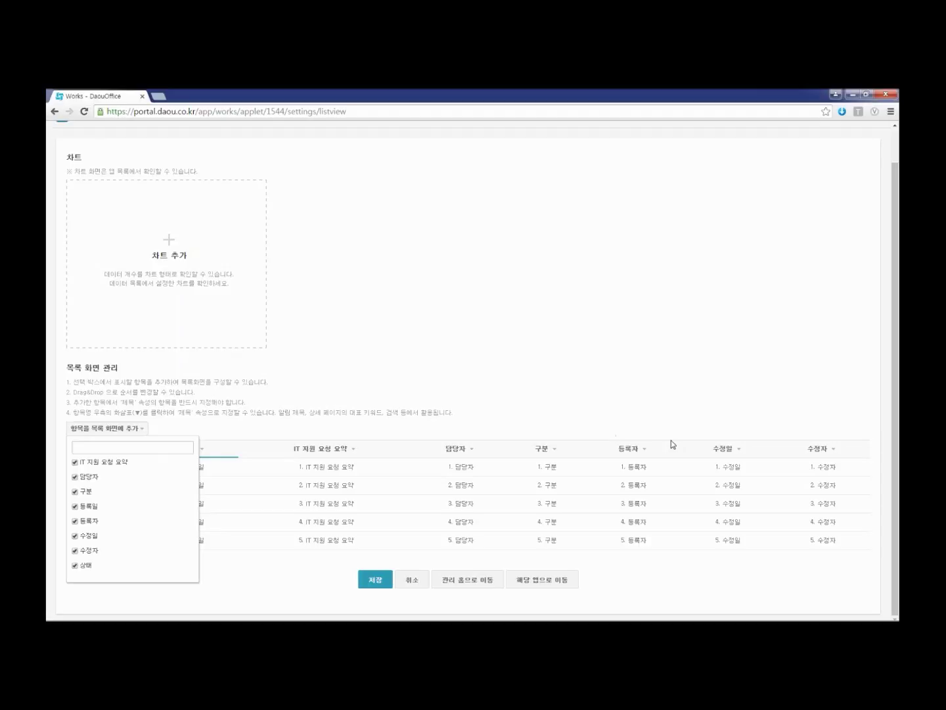
pyautogui.moveTo(630, 450); pyautogui.dragTo(727, 453)
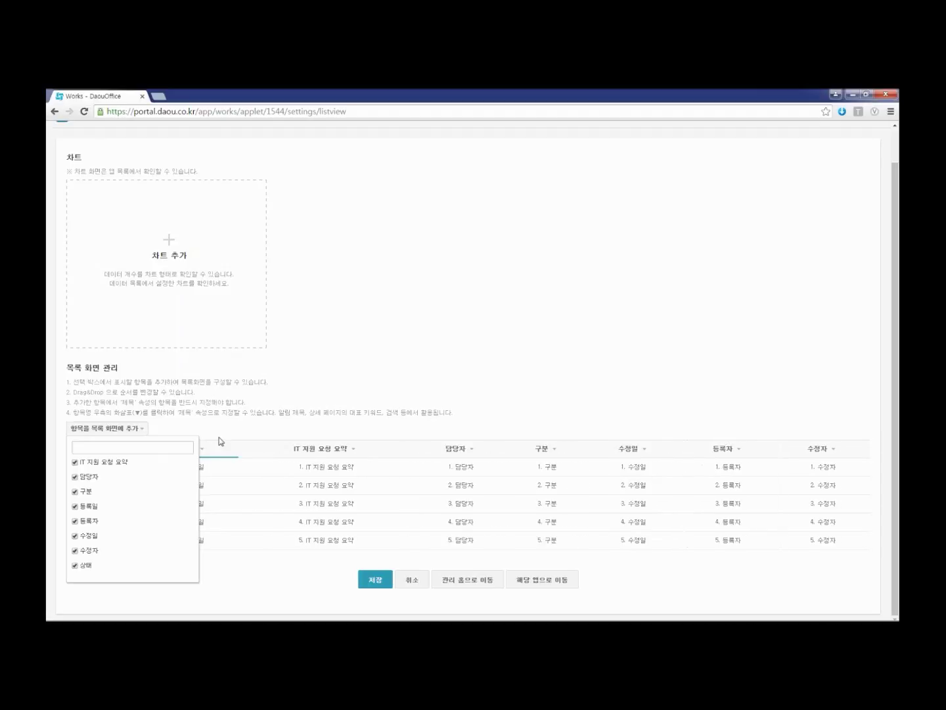
pyautogui.click(217, 436)
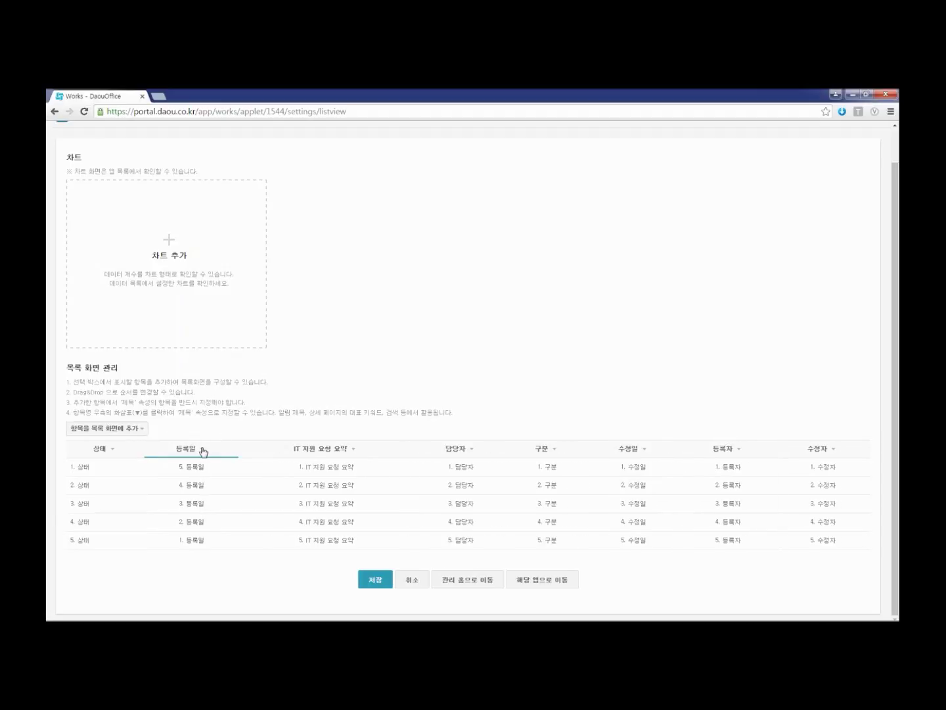
# - Remove 수정자 and 수정일 and order columns 상태, 구분, 요약, 담당자, 등록자, 등록일, then save
pyautogui.moveTo(322, 450); pyautogui.dragTo(205, 446)
pyautogui.moveTo(351, 450); pyautogui.dragTo(766, 449)
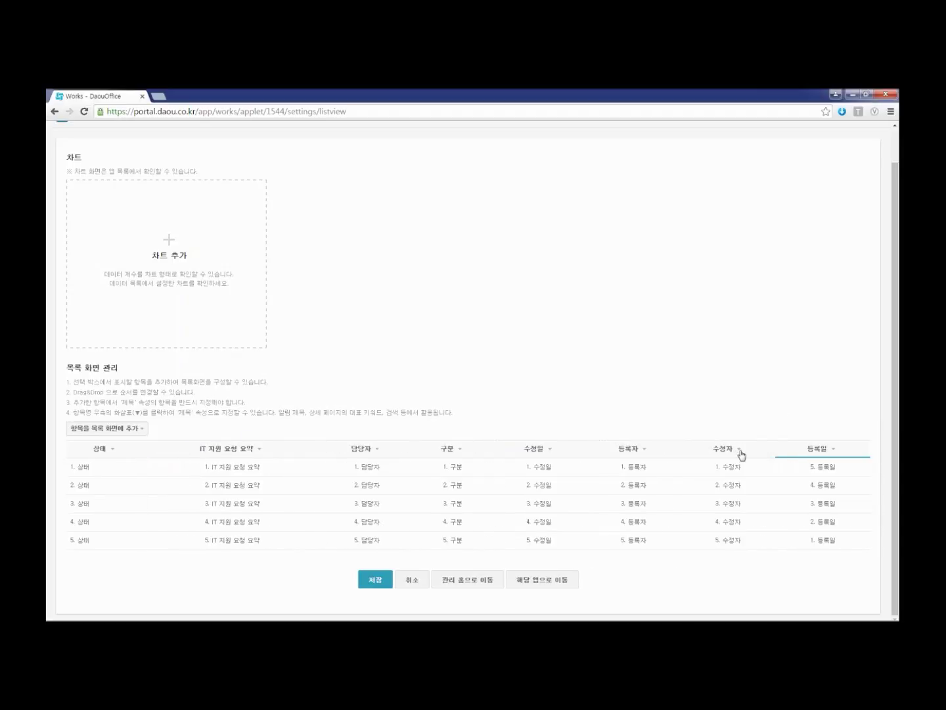
pyautogui.click(739, 453)
pyautogui.click(743, 468)
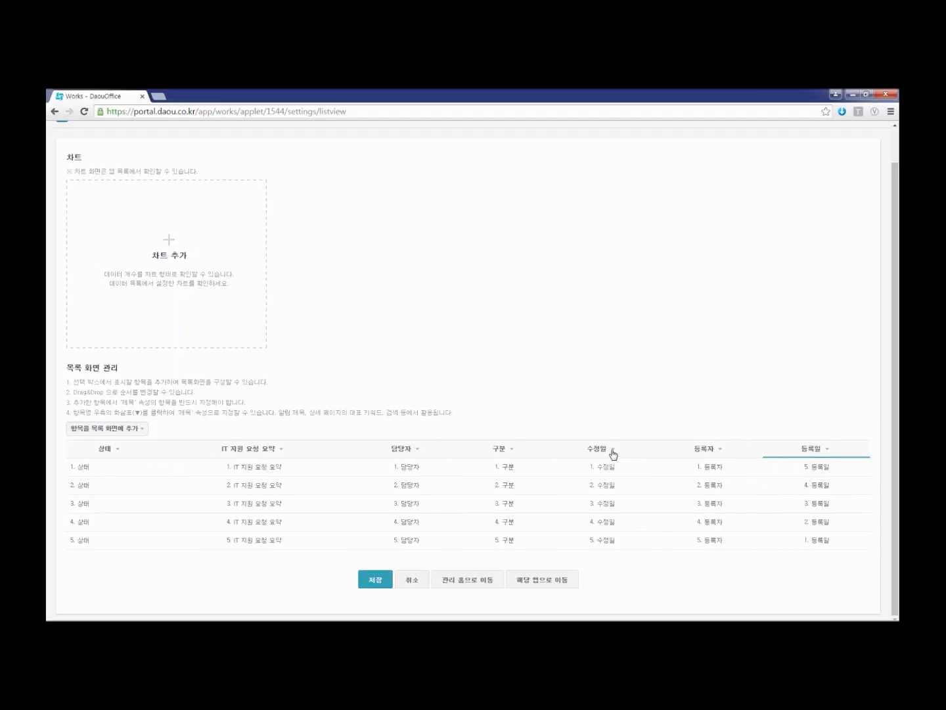
pyautogui.click(612, 450)
pyautogui.click(612, 464)
pyautogui.moveTo(567, 448); pyautogui.dragTo(253, 452)
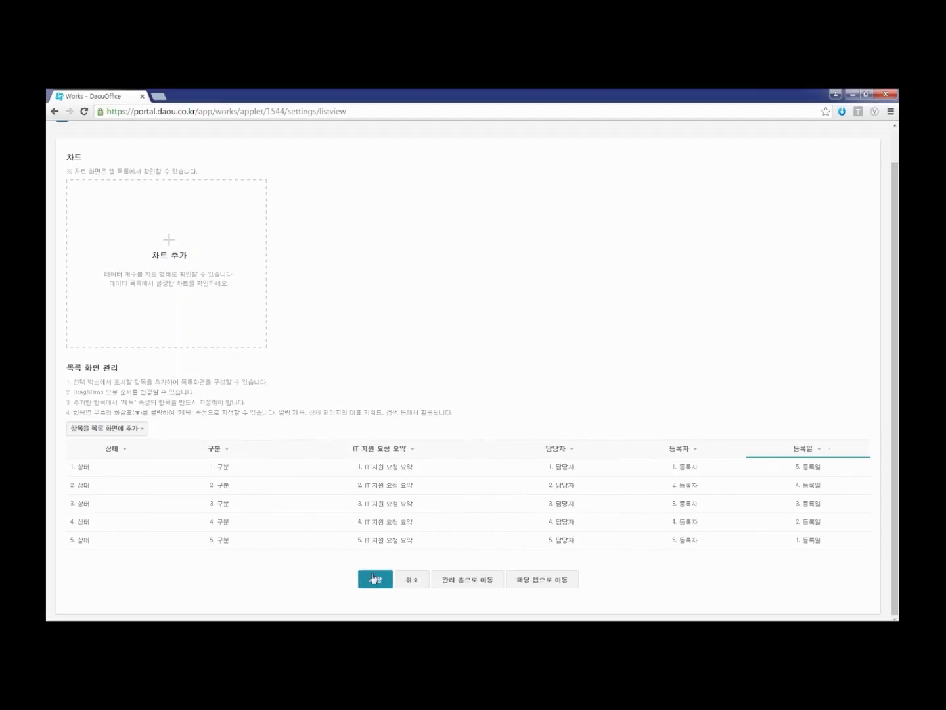
pyautogui.click(374, 577)
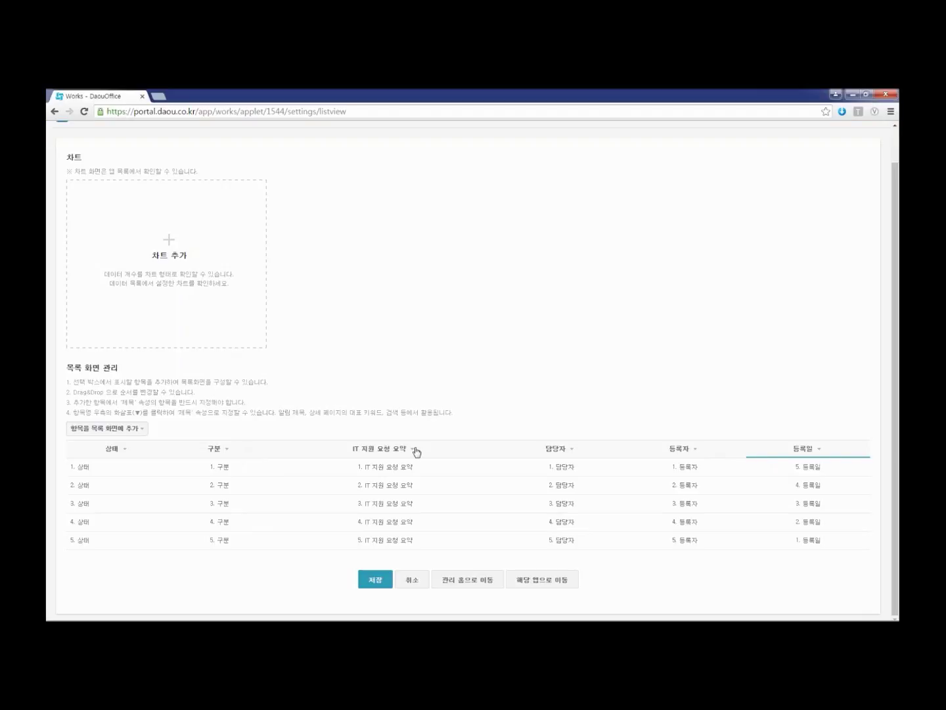
# - Make IT 지원 요청 요약 the title column and save the list layout
pyautogui.click(413, 449)
pyautogui.click(384, 498)
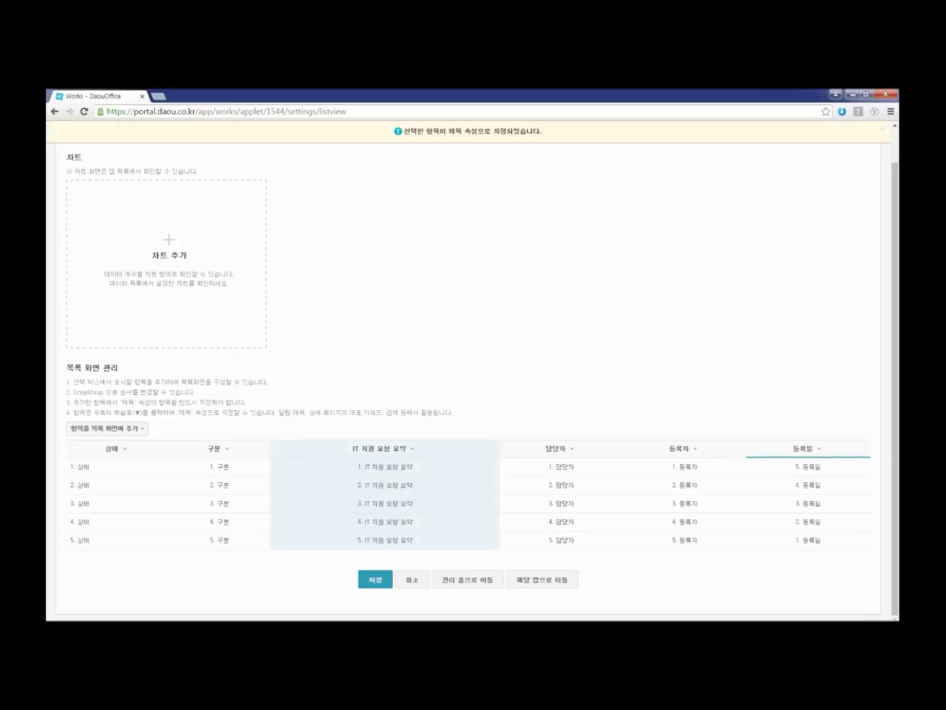
pyautogui.click(385, 579)
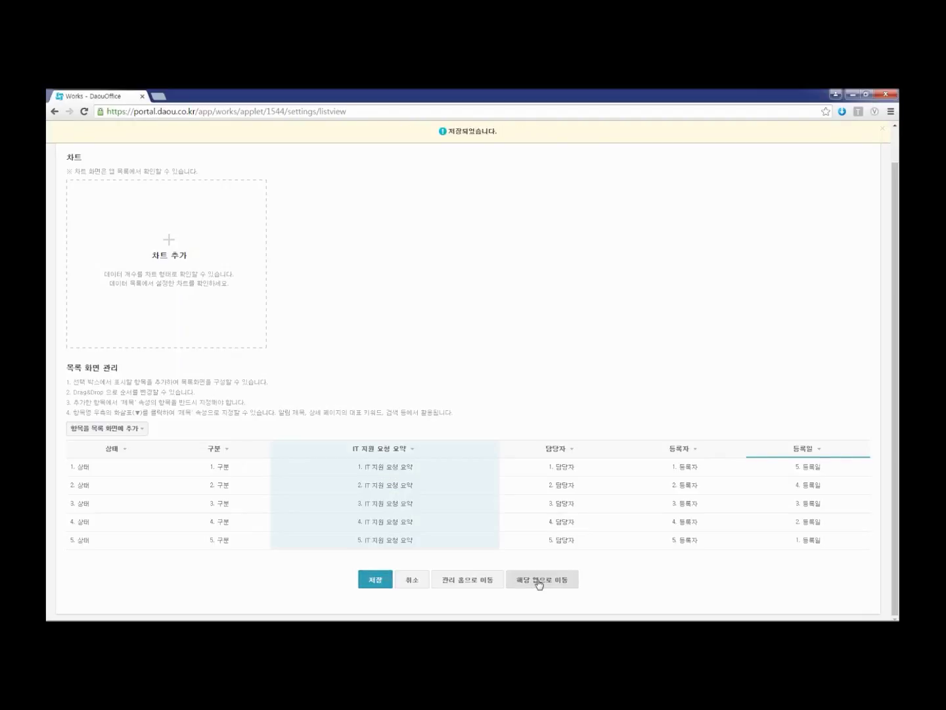
pyautogui.click(539, 582)
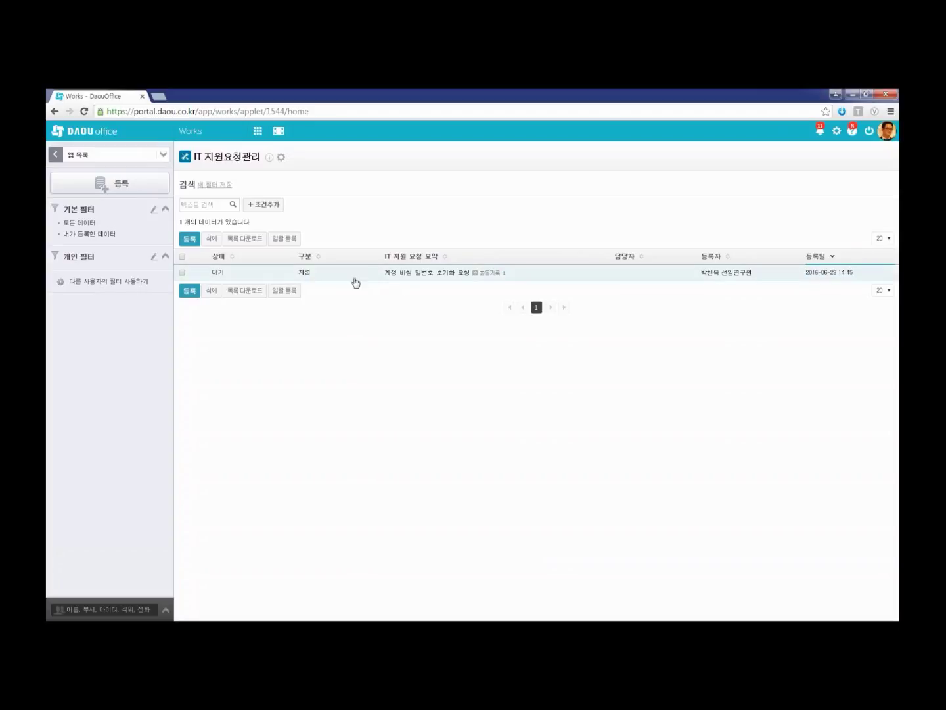
# - Open the password-reset request and move it from 대기 to 진행 with 진행하기
pyautogui.click(281, 159)
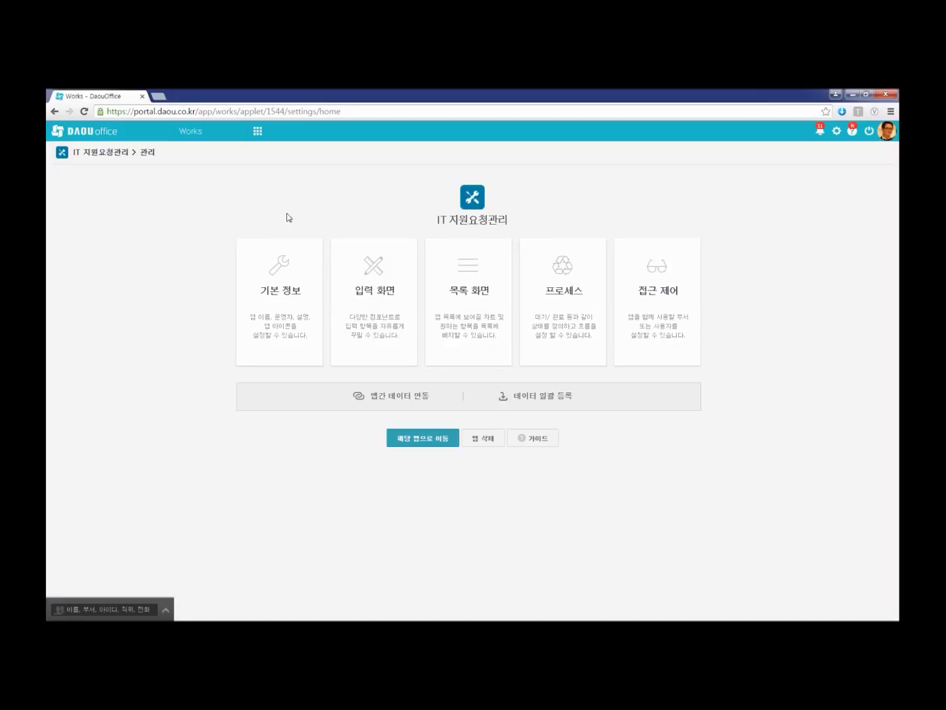
pyautogui.click(423, 438)
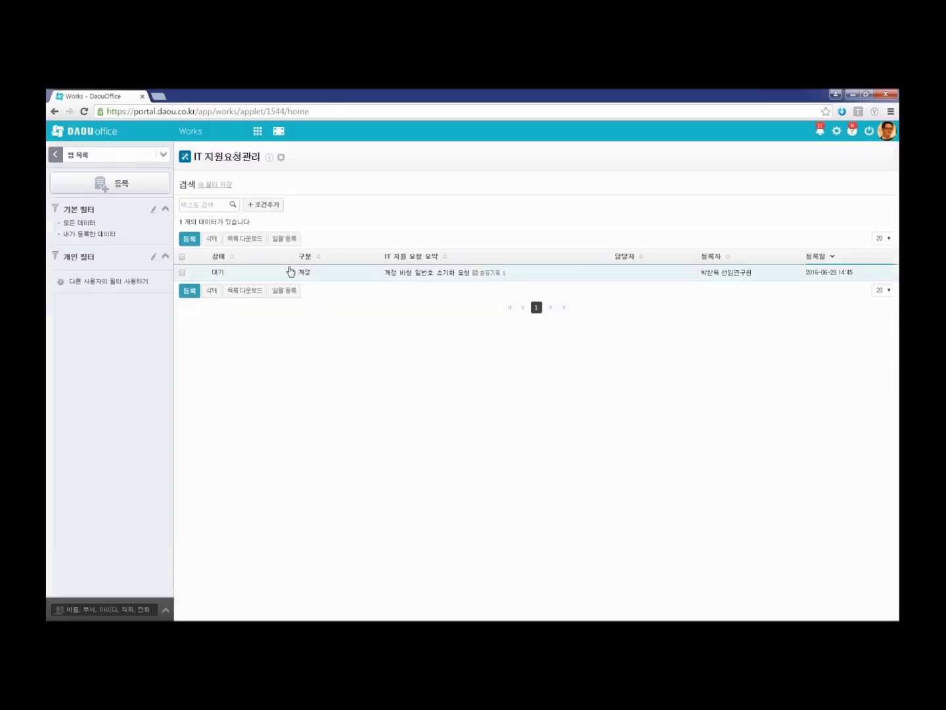
pyautogui.click(412, 276)
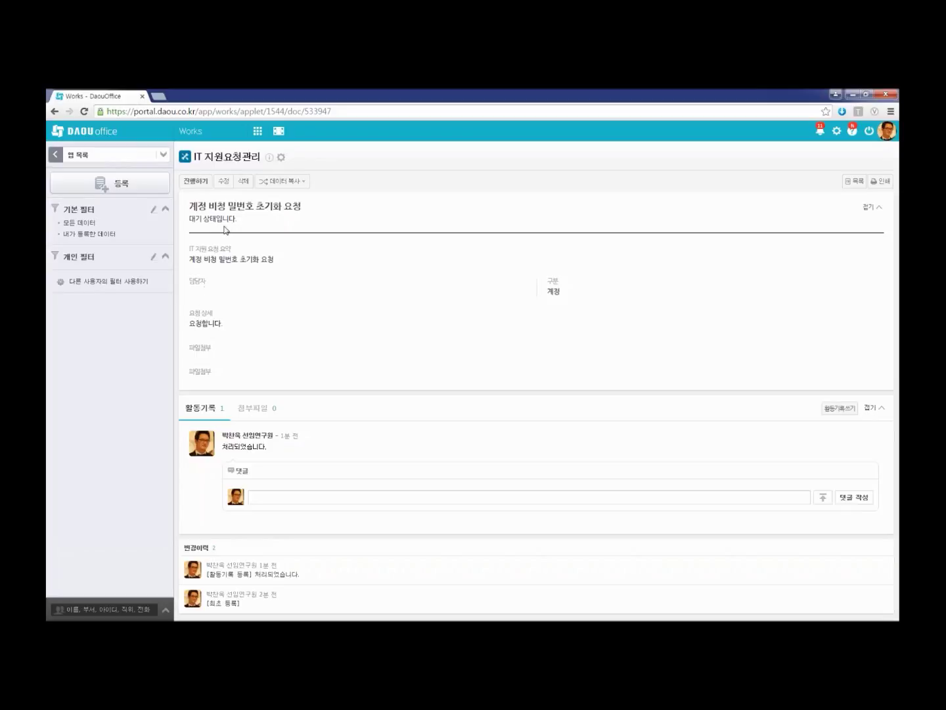
pyautogui.click(80, 223)
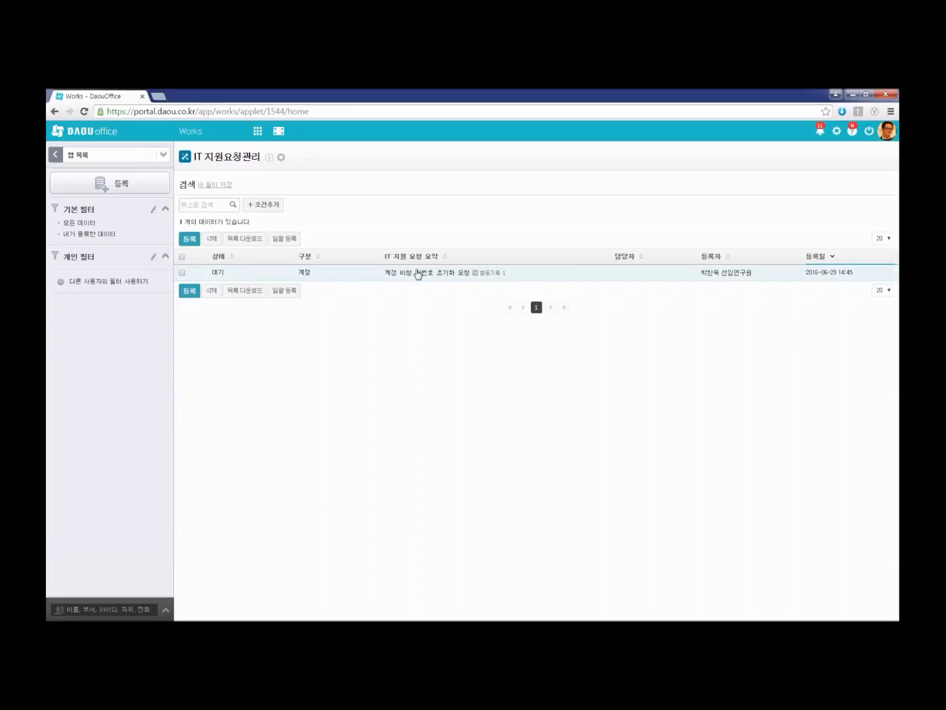
pyautogui.click(417, 272)
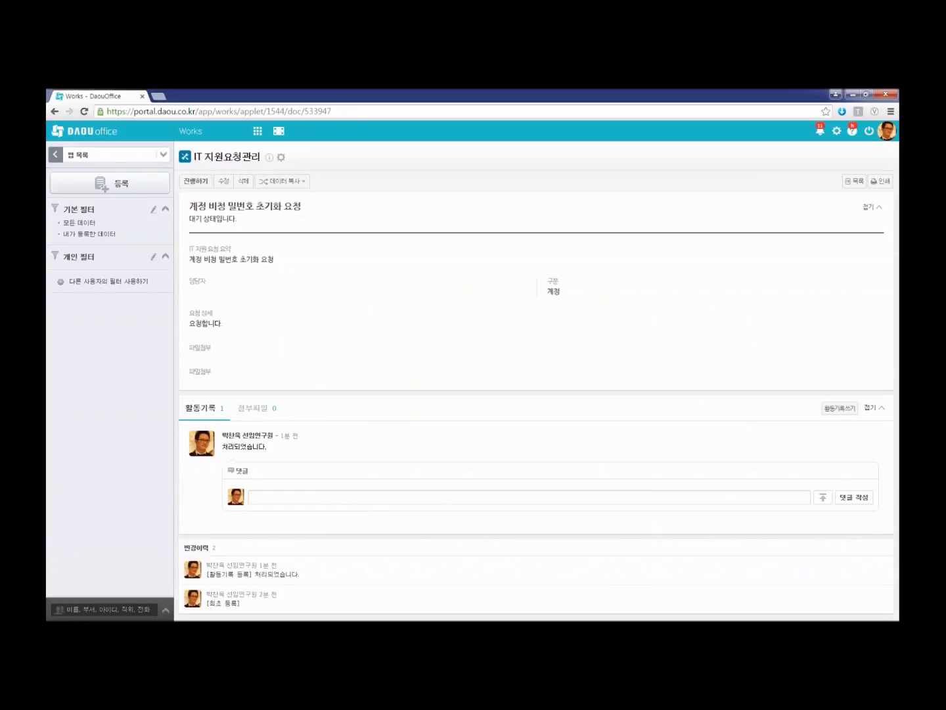
pyautogui.click(197, 181)
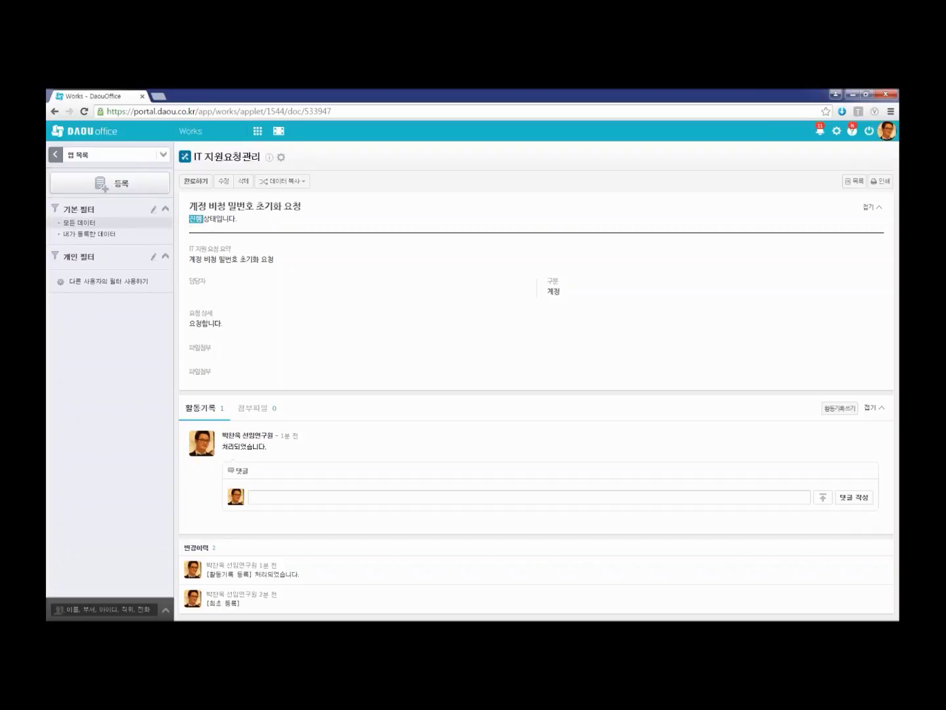
# - Check the updated status in 모든 데이터, then open the app's management home
pyautogui.click(97, 228)
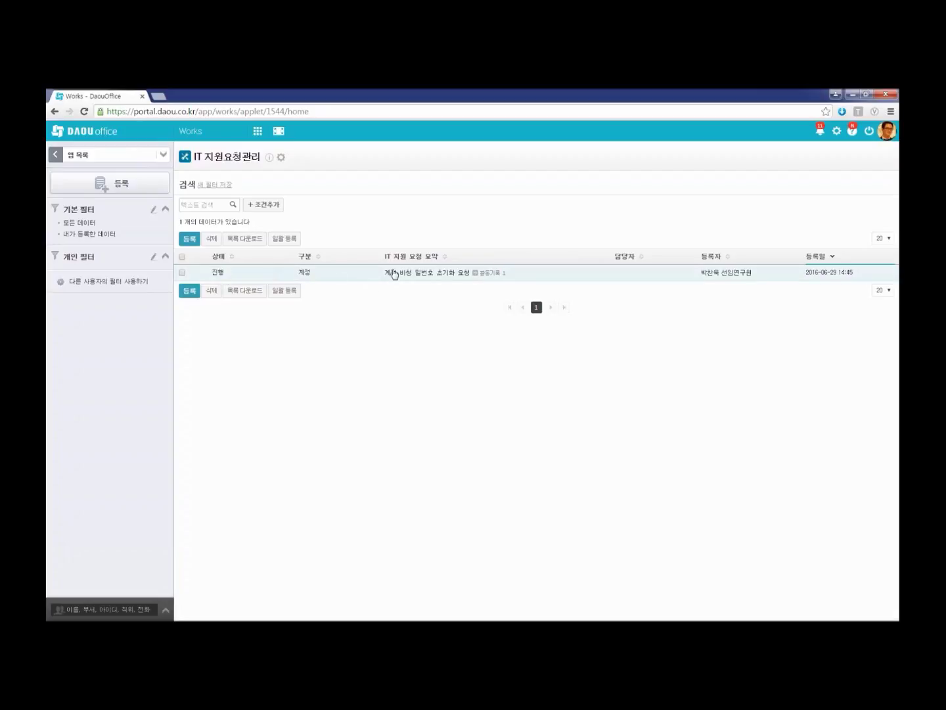
pyautogui.click(403, 273)
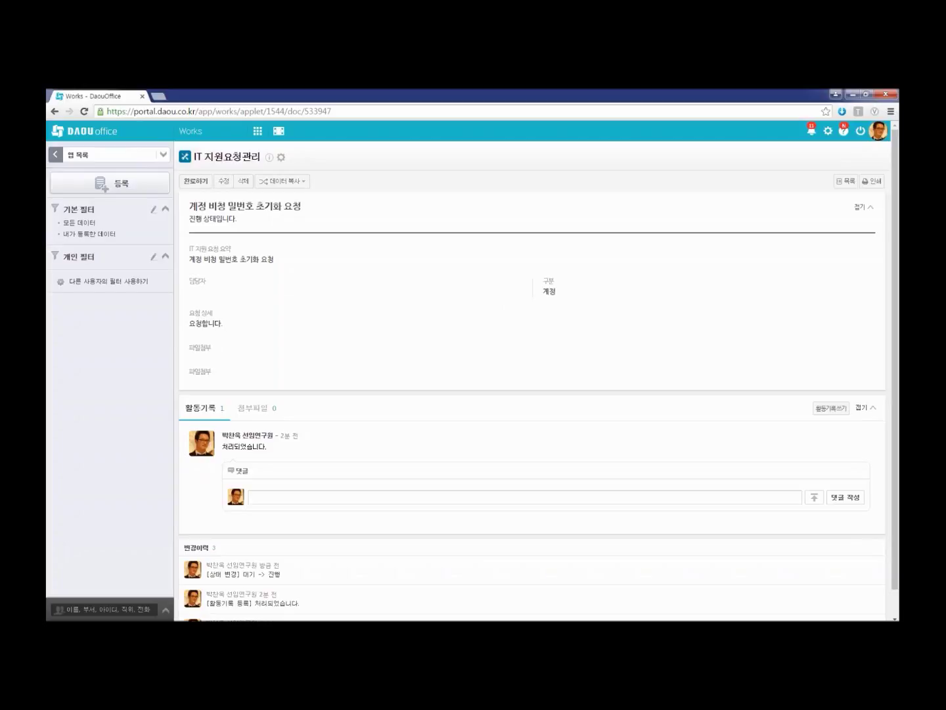
pyautogui.click(282, 161)
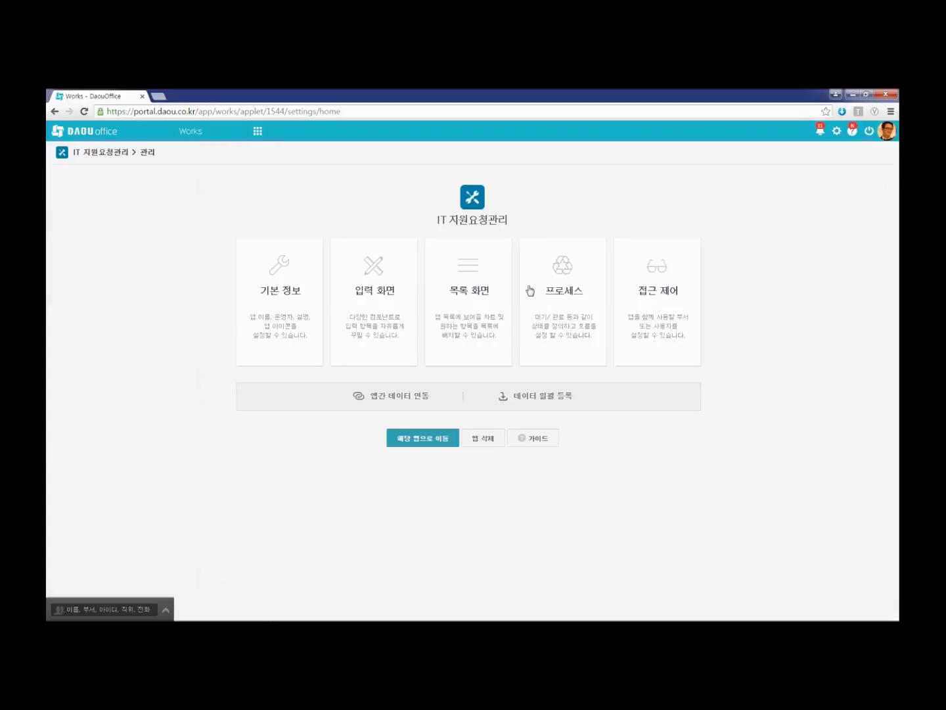
# - In the 프로세스 settings, add a fourth status named 완료취소
pyautogui.click(545, 295)
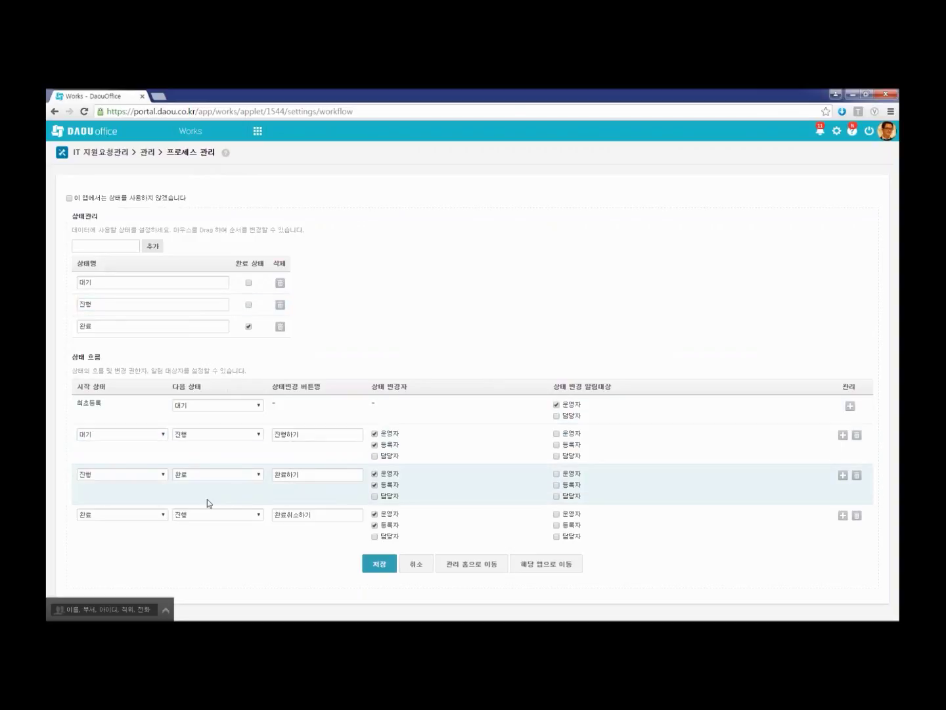
pyautogui.click(309, 435)
pyautogui.moveTo(303, 432); pyautogui.dragTo(277, 435)
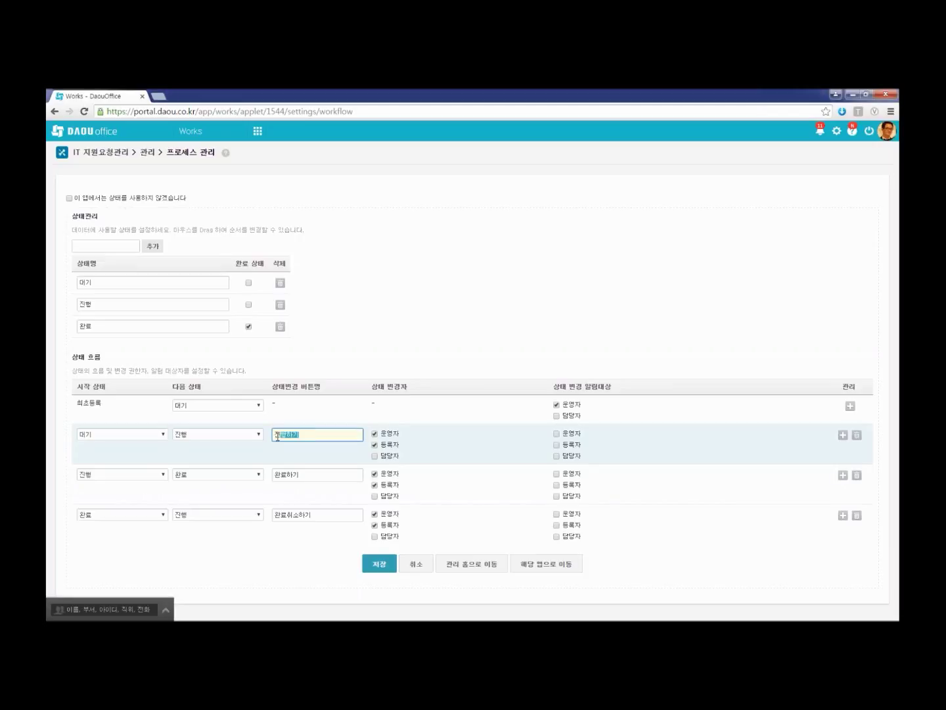
pyautogui.click(440, 336)
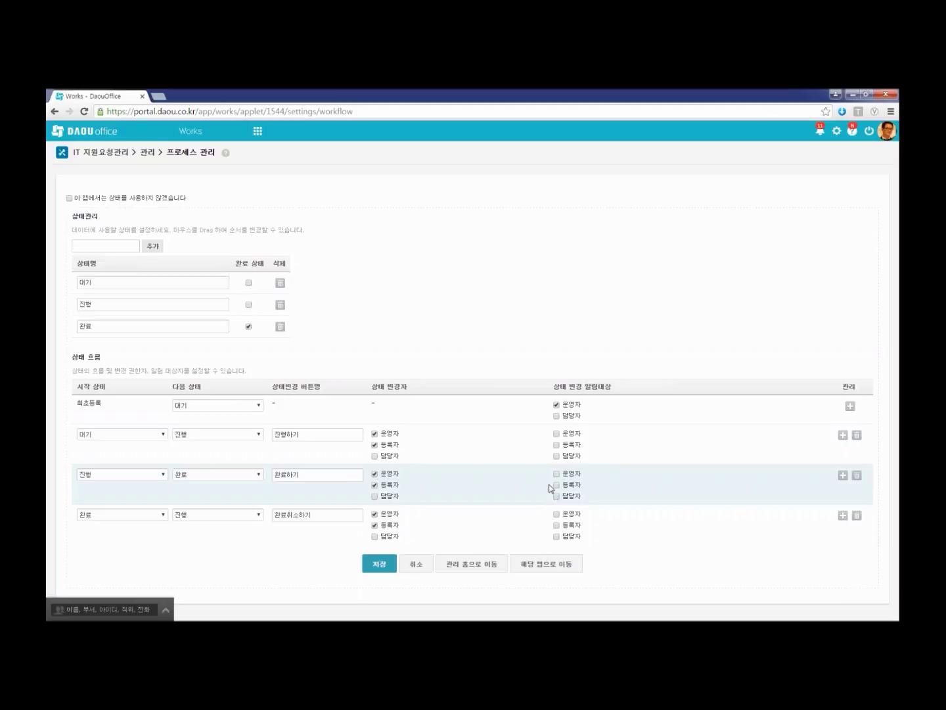
pyautogui.click(89, 325)
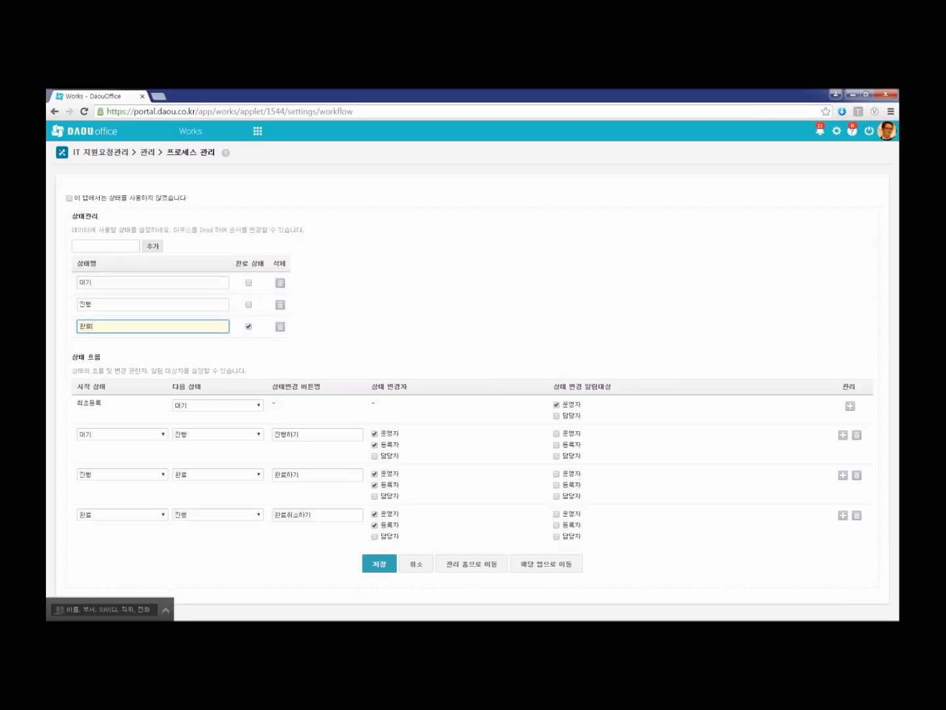
pyautogui.click(98, 249)
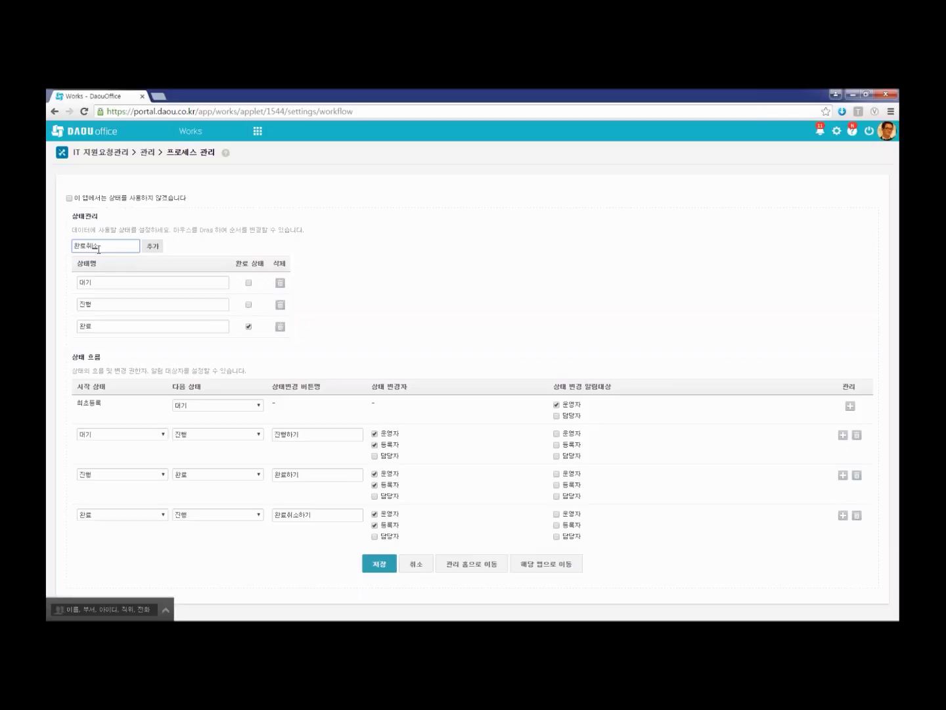
pyautogui.click(152, 245)
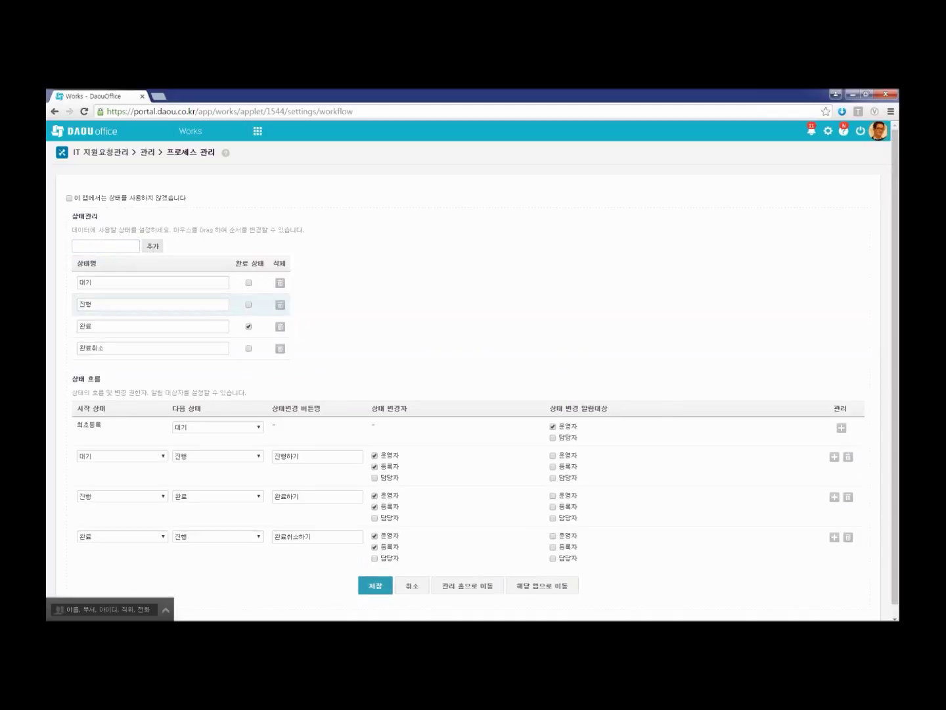
# - Add a new transition from 완료 to 완료취소
pyautogui.click(96, 346)
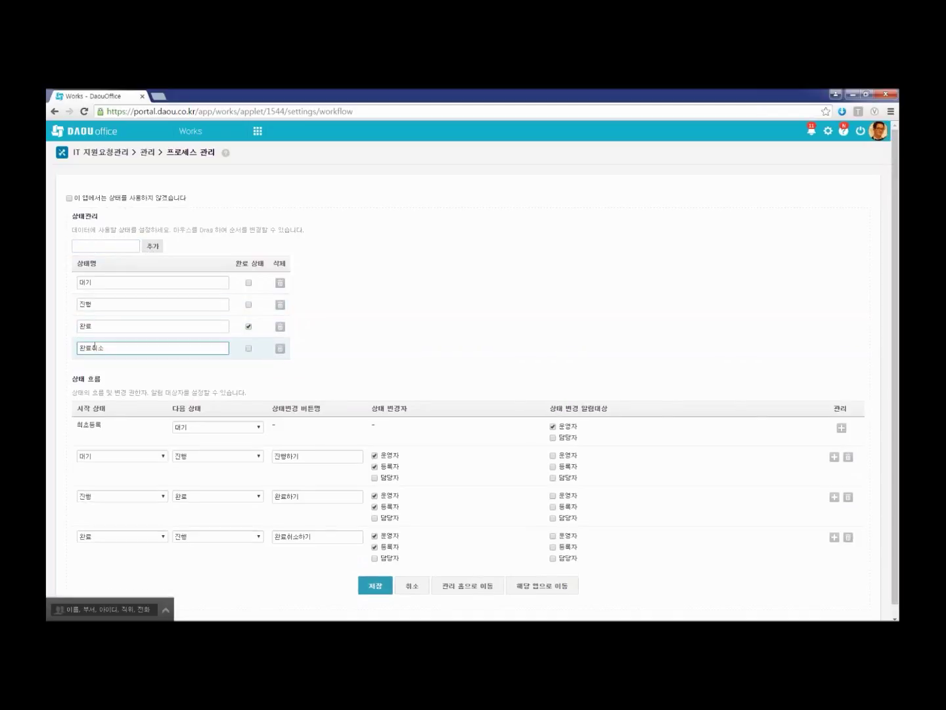
pyautogui.scroll(-1, 133, 529)
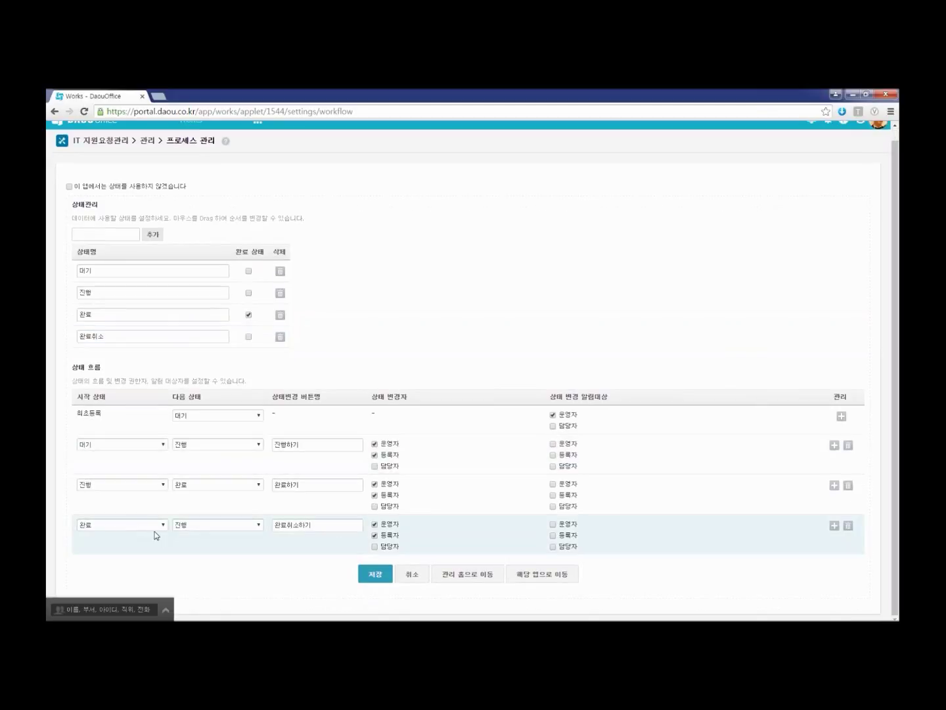
pyautogui.click(835, 526)
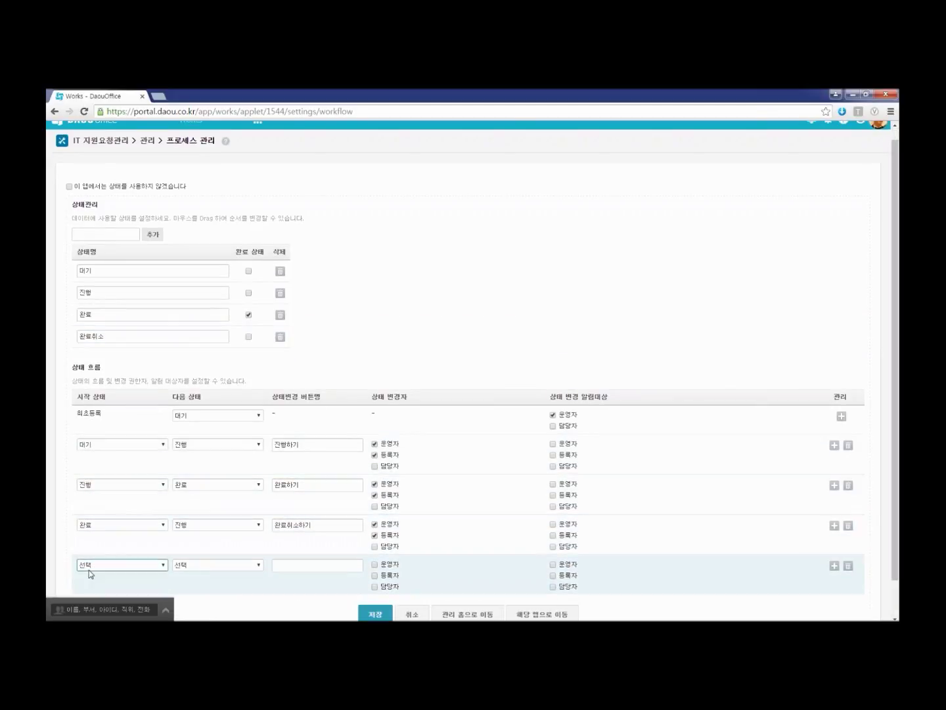
pyautogui.click(89, 570)
pyautogui.click(99, 598)
pyautogui.click(187, 566)
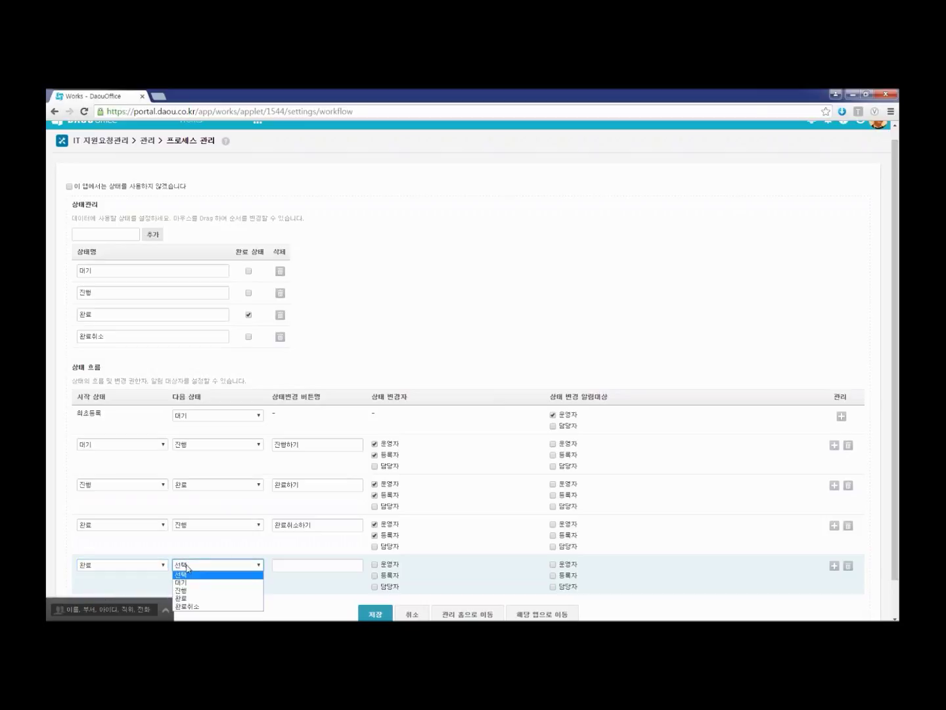
pyautogui.click(190, 607)
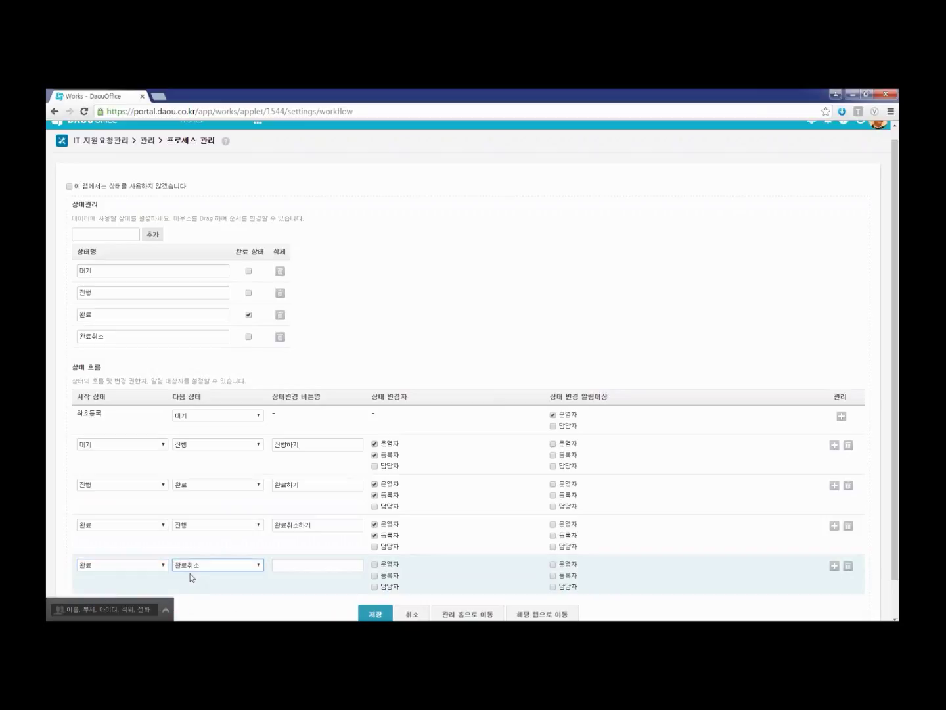
# - Name the transition 완료취소하기 and allow 운영자, 등록자 and 담당자 to trigger it
pyautogui.click(281, 561)
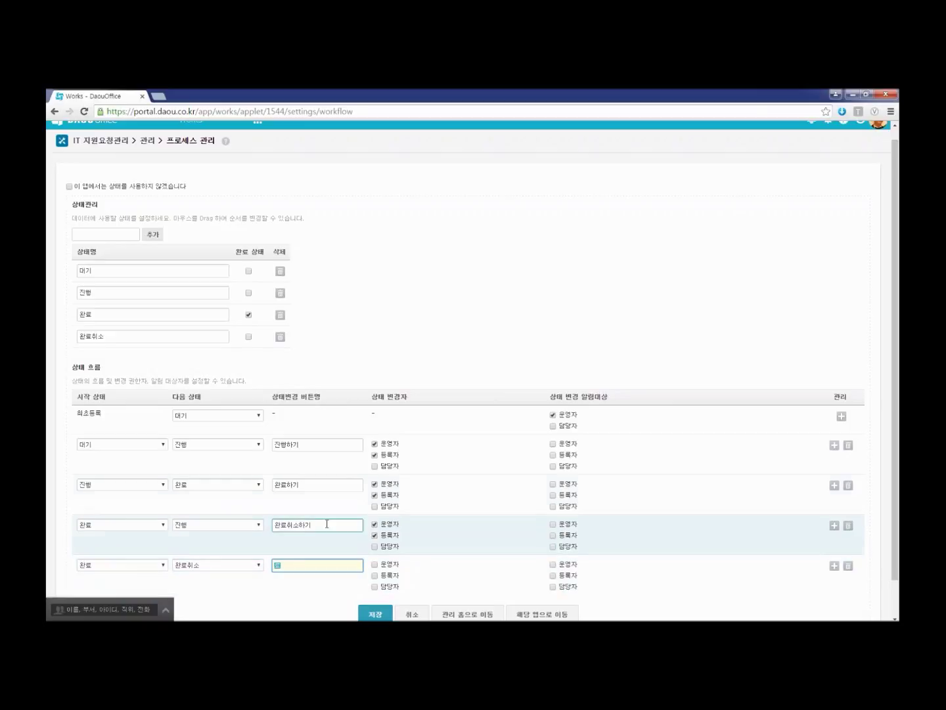
pyautogui.click(276, 570)
pyautogui.write('오ㅏㄴ료')
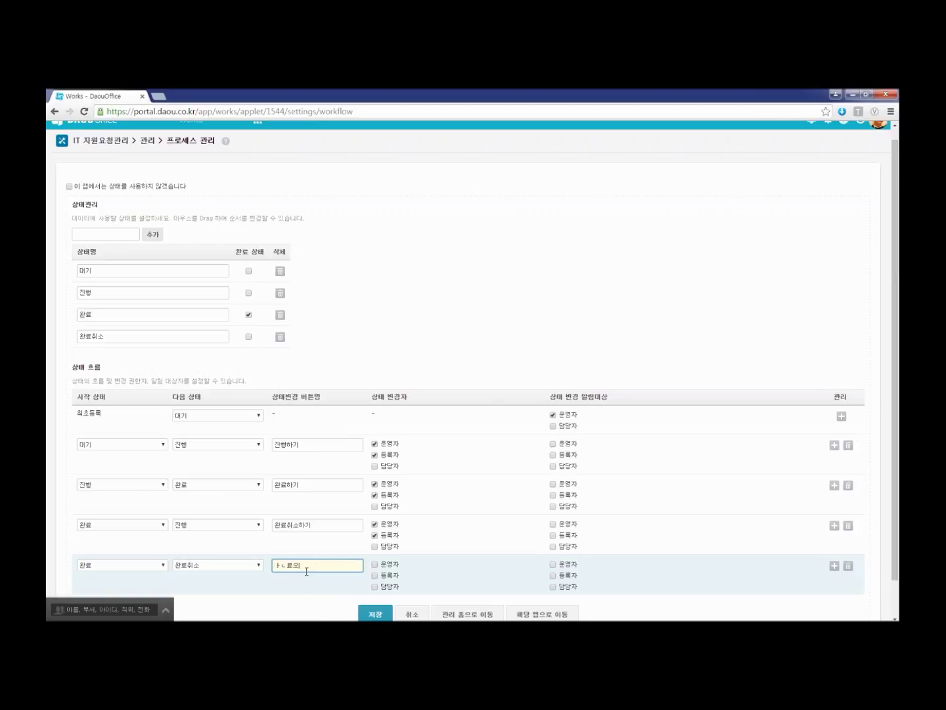
pyautogui.press('BackSpace')
pyautogui.press('BackSpace')
pyautogui.press('BackSpace')
pyautogui.press('BackSpace')
pyautogui.write('완료취소하기')
pyautogui.click(376, 564)
pyautogui.click(376, 576)
pyautogui.click(375, 587)
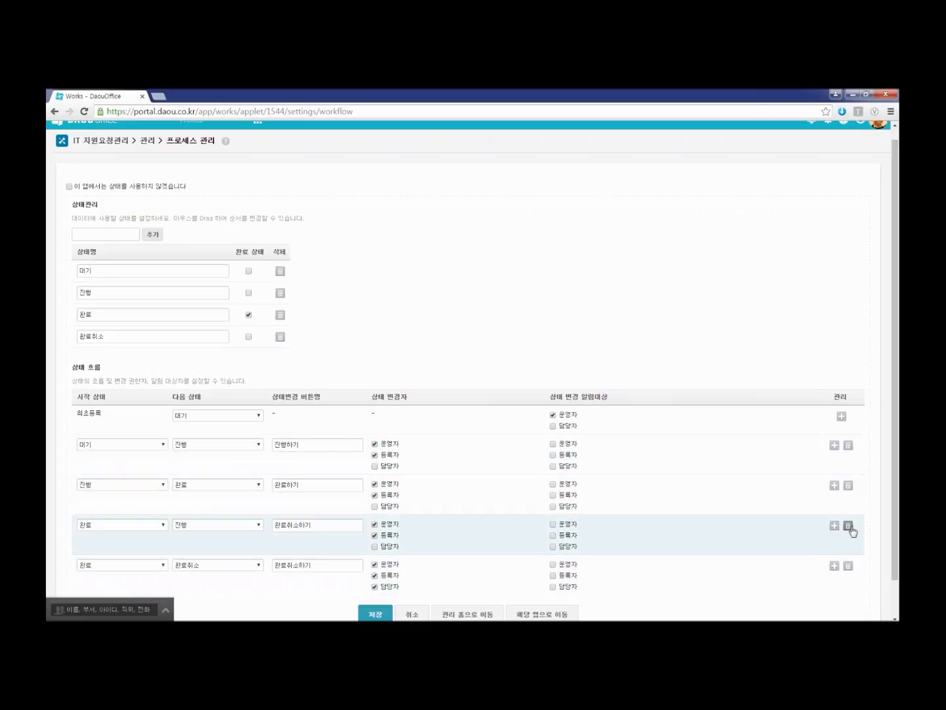
# - Delete the old 완료→진행 transition and save the process
pyautogui.click(848, 526)
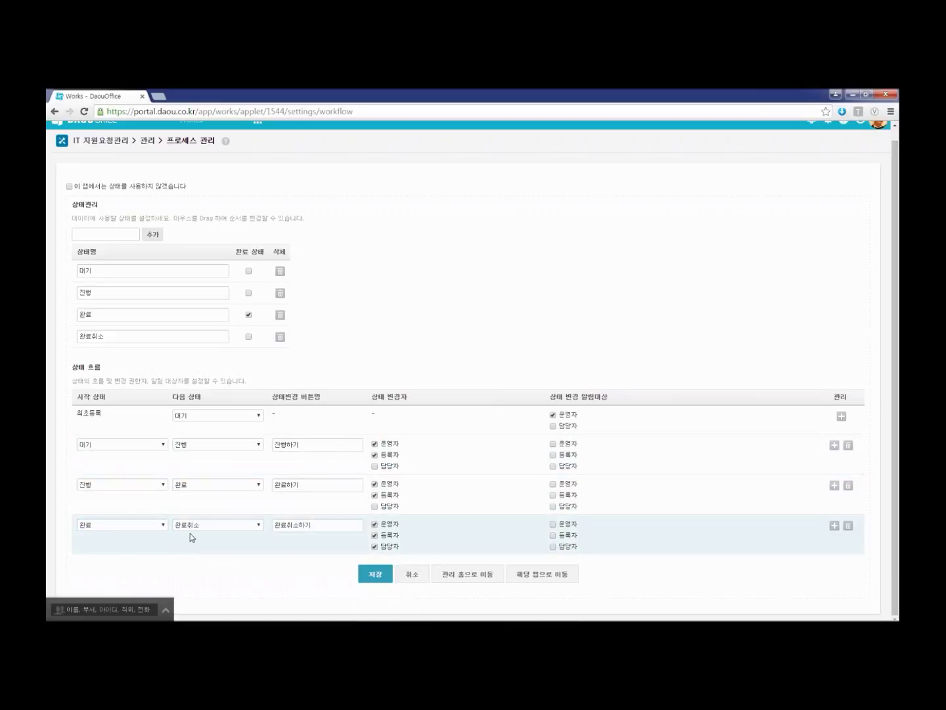
pyautogui.click(296, 529)
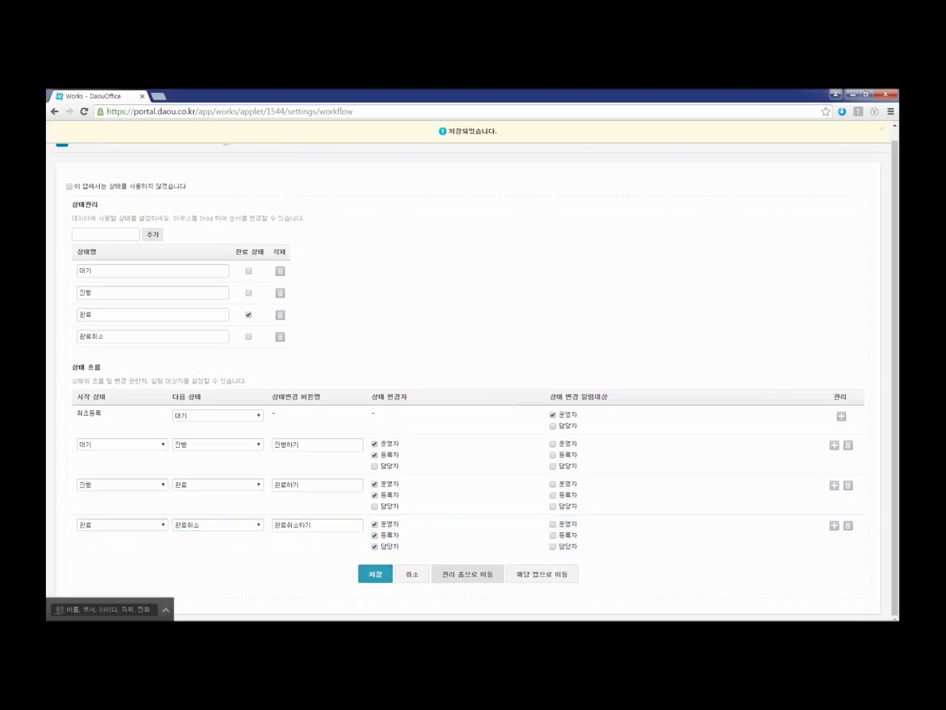
pyautogui.click(535, 575)
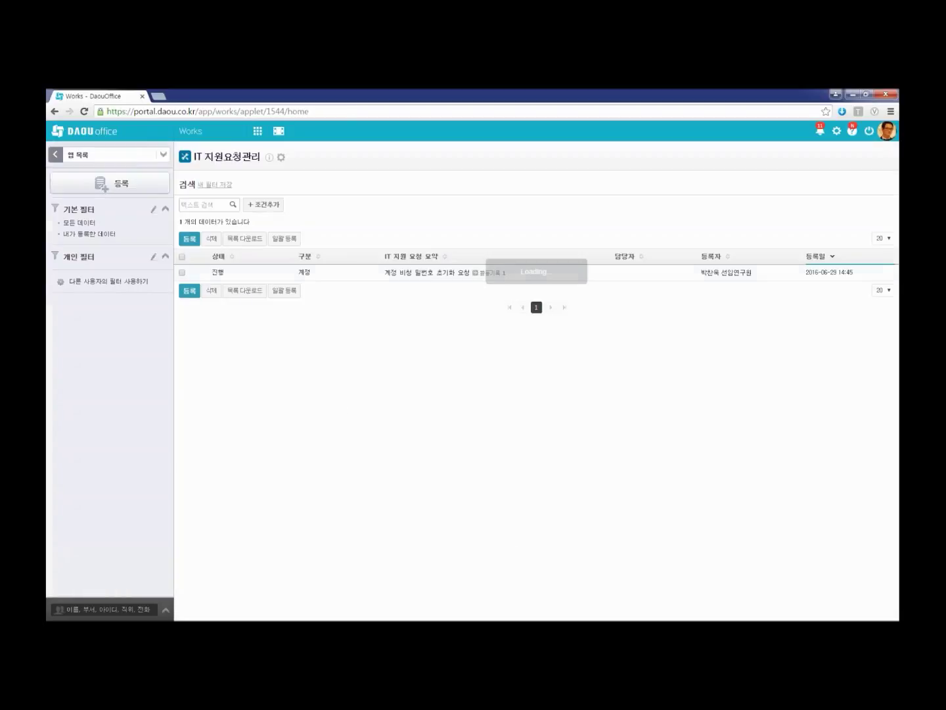
# - Open the password-reset request and mark it as 완료
pyautogui.click(219, 272)
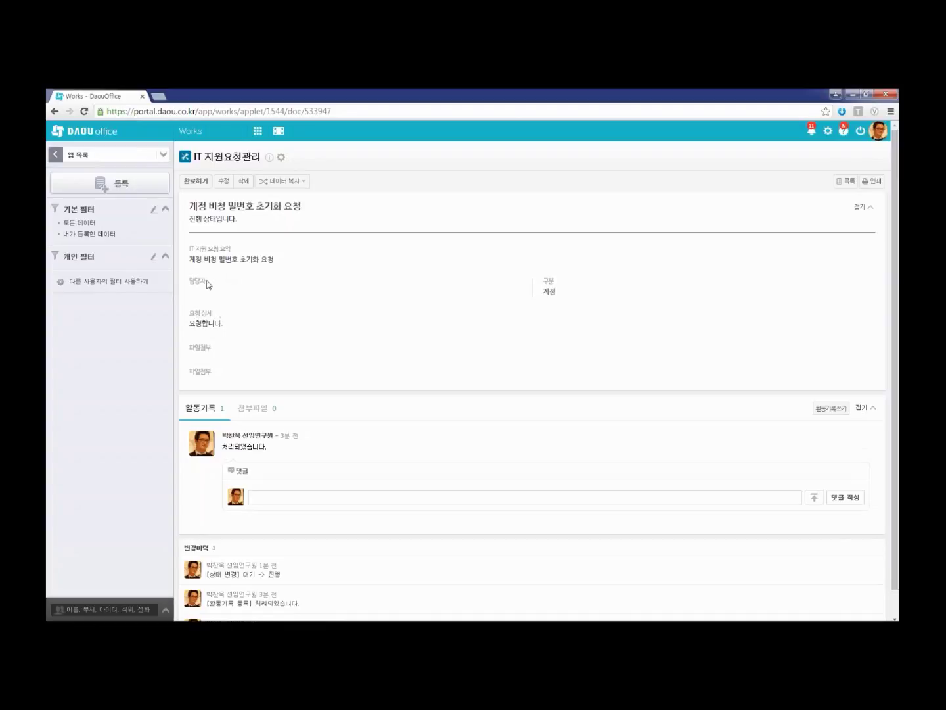
pyautogui.click(193, 181)
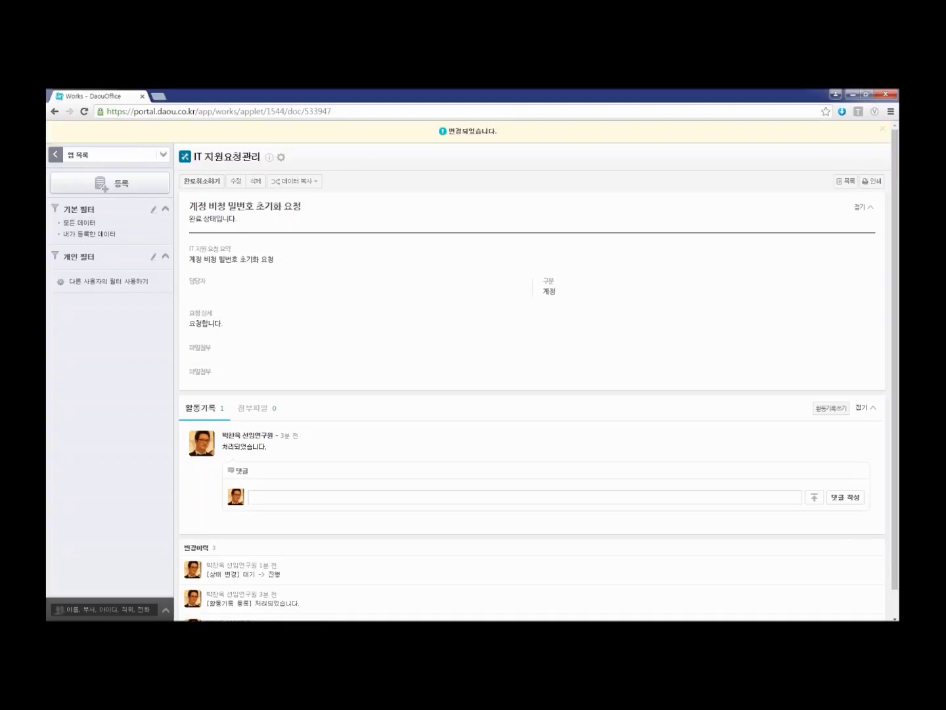
pyautogui.moveTo(240, 218); pyautogui.dragTo(191, 226)
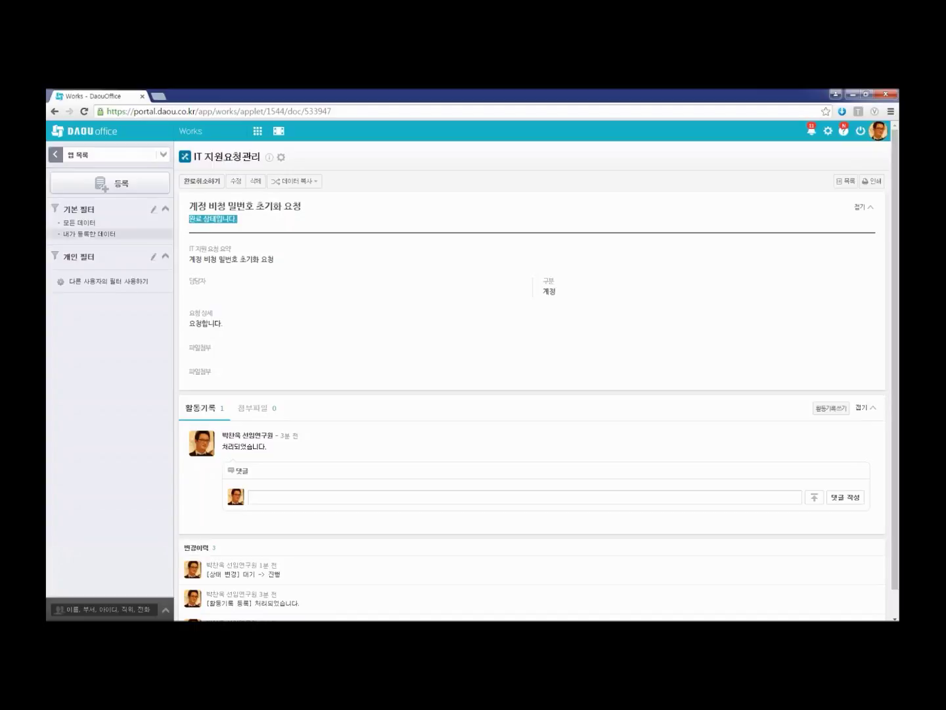
# - Reopen the request from 내가 등록한 데이터, revert it to 완료취소, and open the admin settings
pyautogui.click(74, 233)
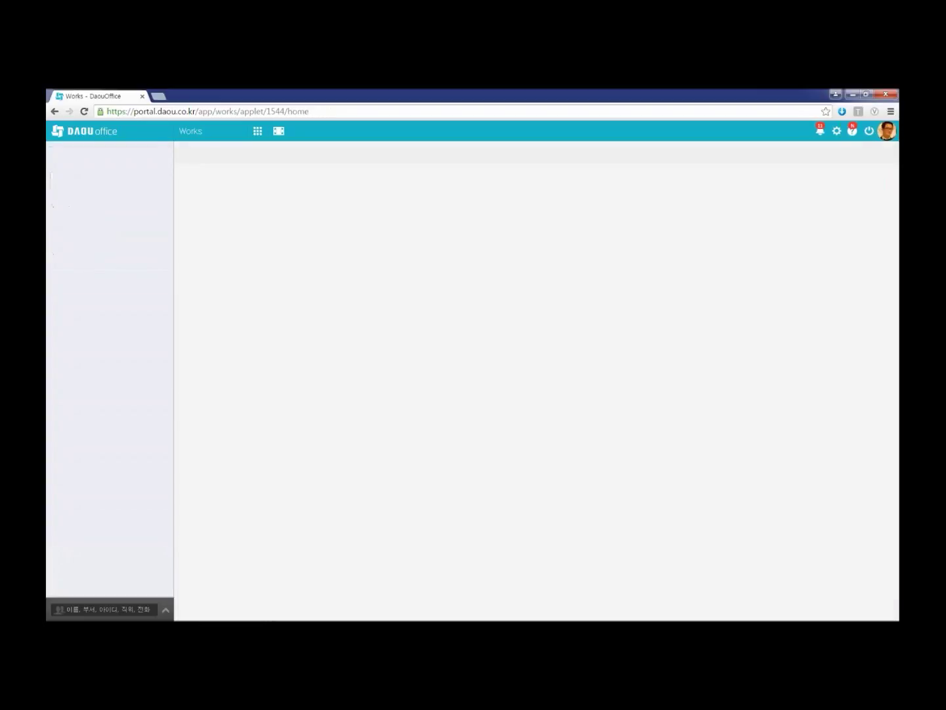
pyautogui.click(426, 273)
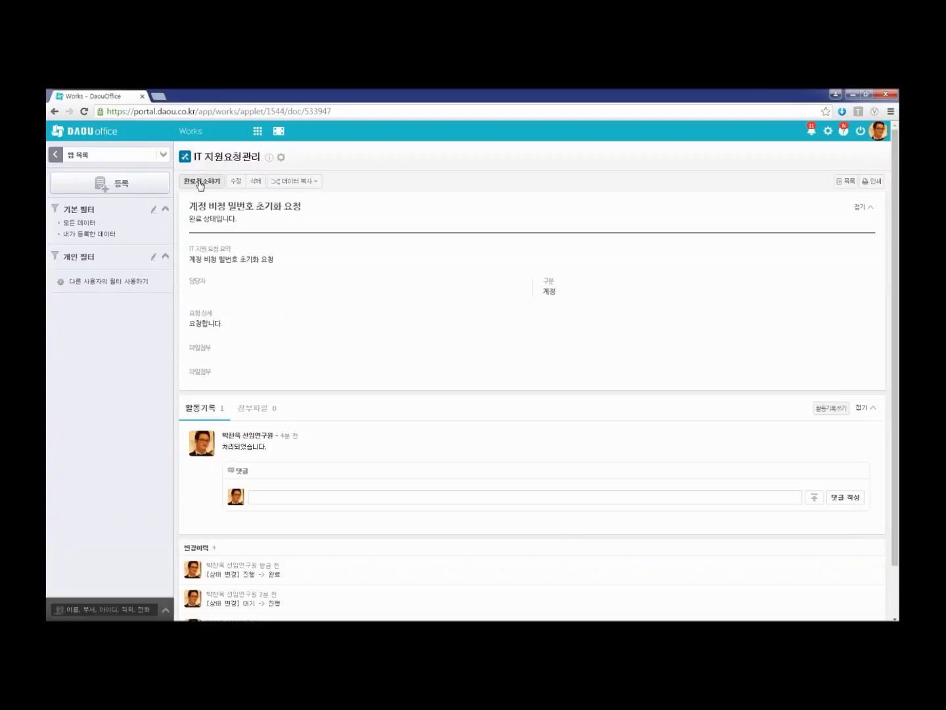
pyautogui.click(207, 188)
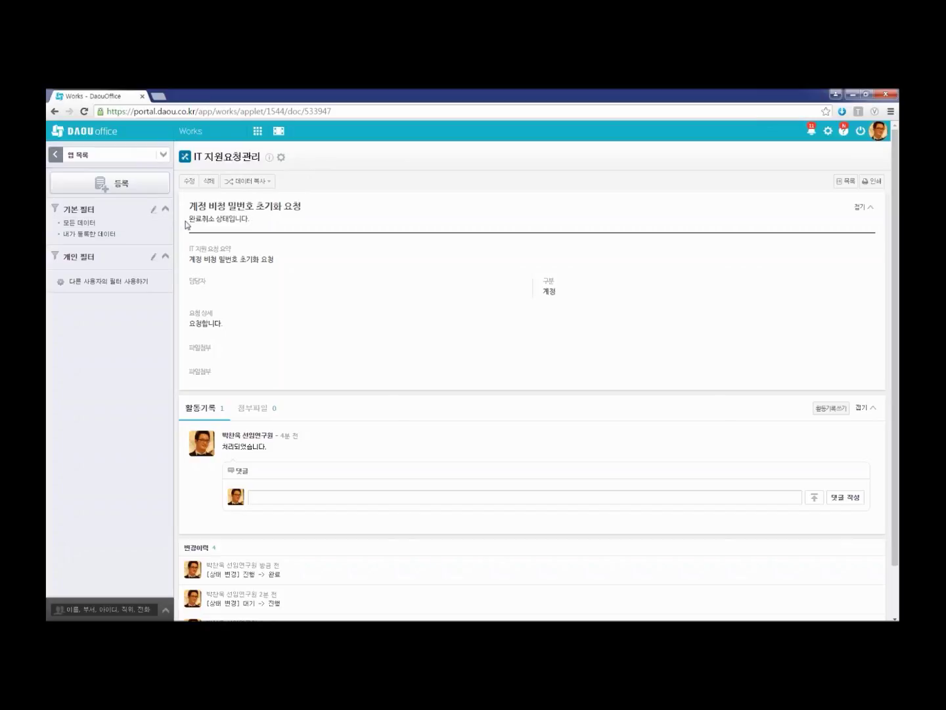
pyautogui.moveTo(189, 219); pyautogui.dragTo(222, 219)
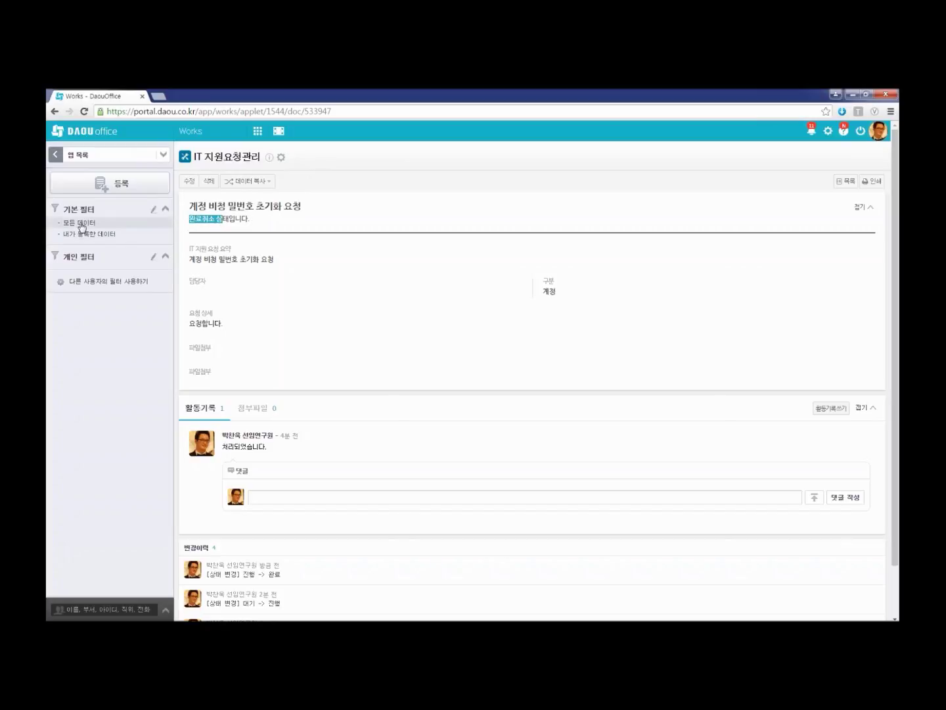
pyautogui.click(281, 158)
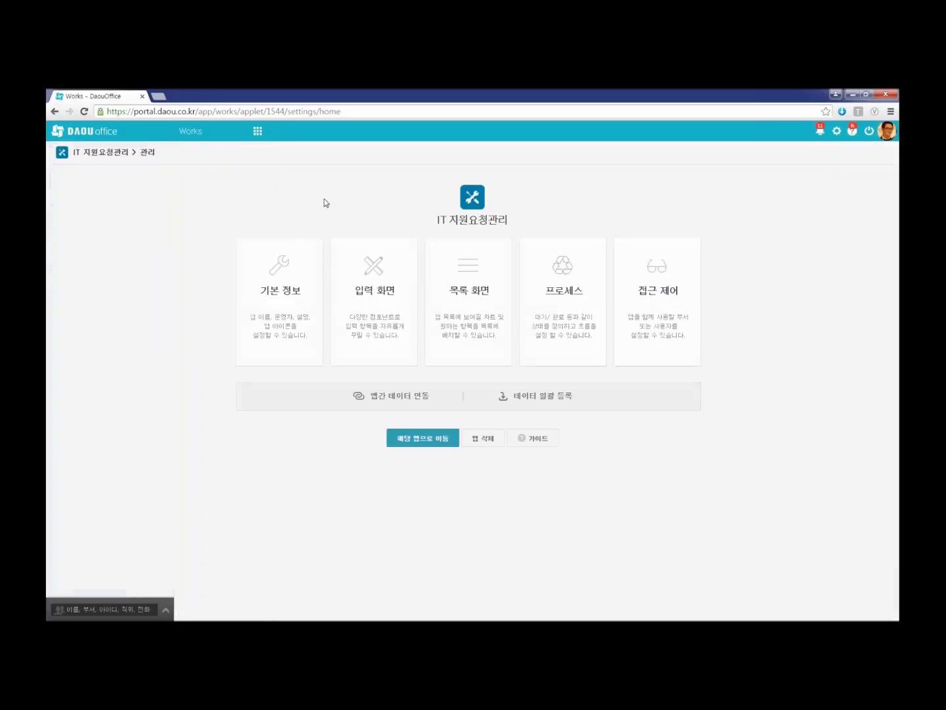
# - Save the 프로세스 settings with statuses 대기, 진행, 완료 and 완료취소 left enabled
pyautogui.click(564, 282)
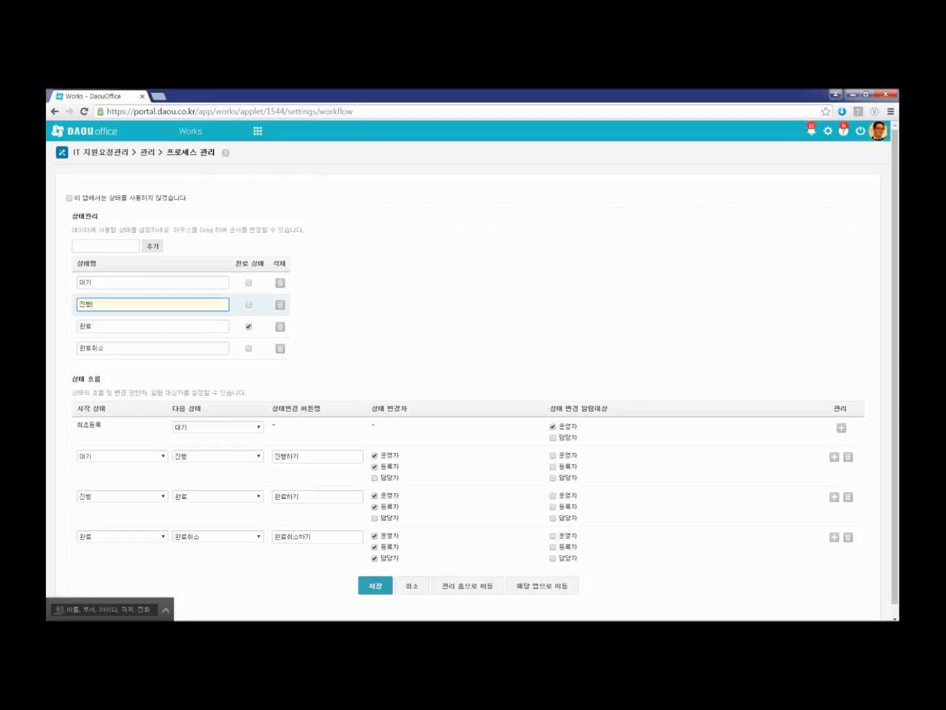
pyautogui.click(93, 326)
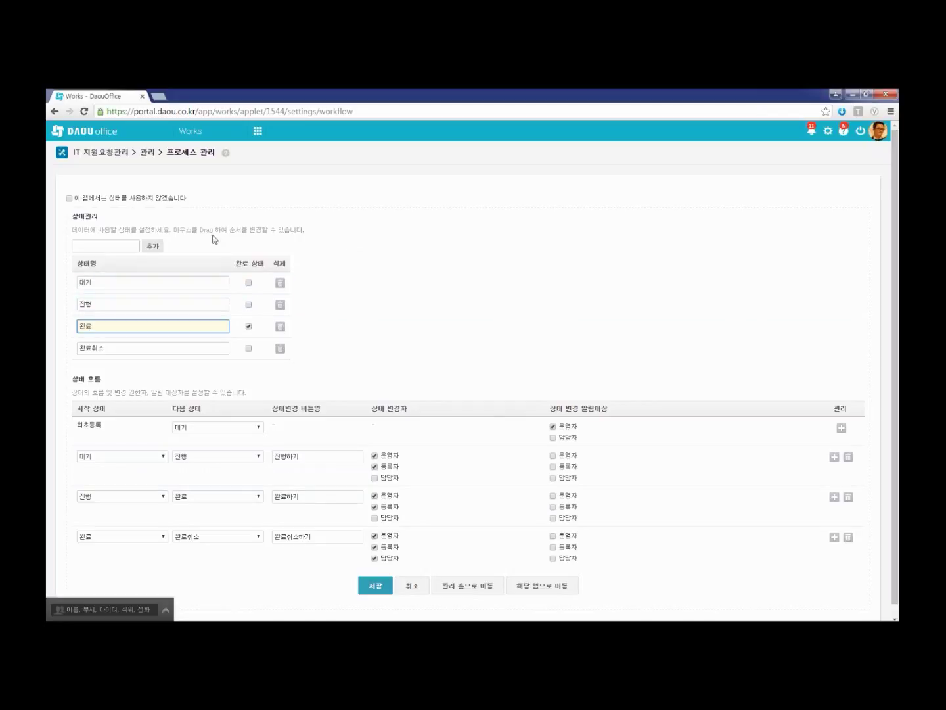
pyautogui.click(69, 198)
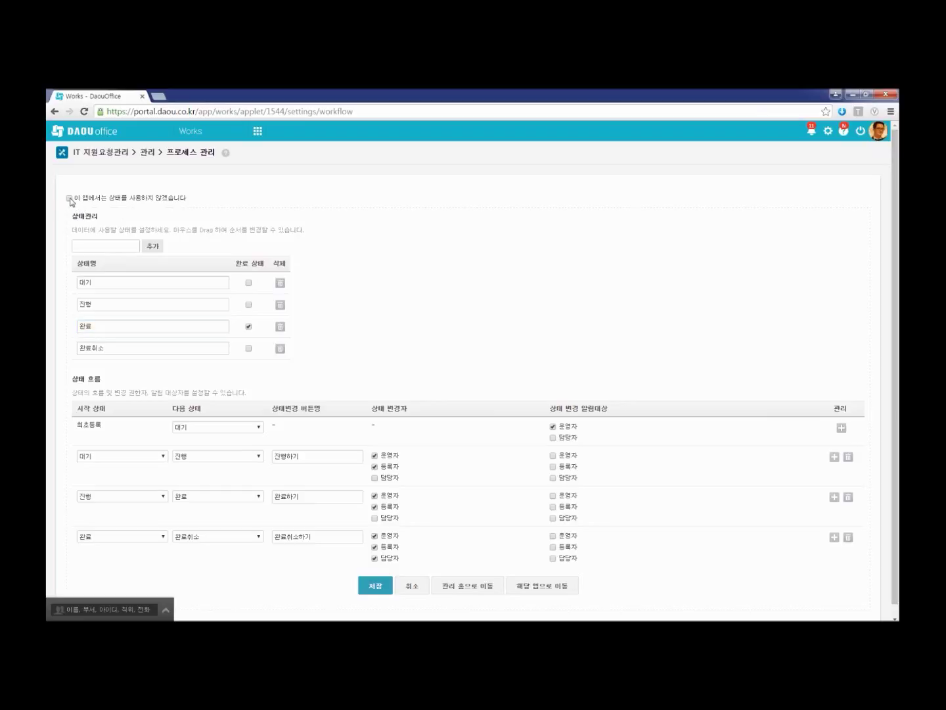
pyautogui.click(69, 198)
pyautogui.click(69, 199)
pyautogui.click(68, 199)
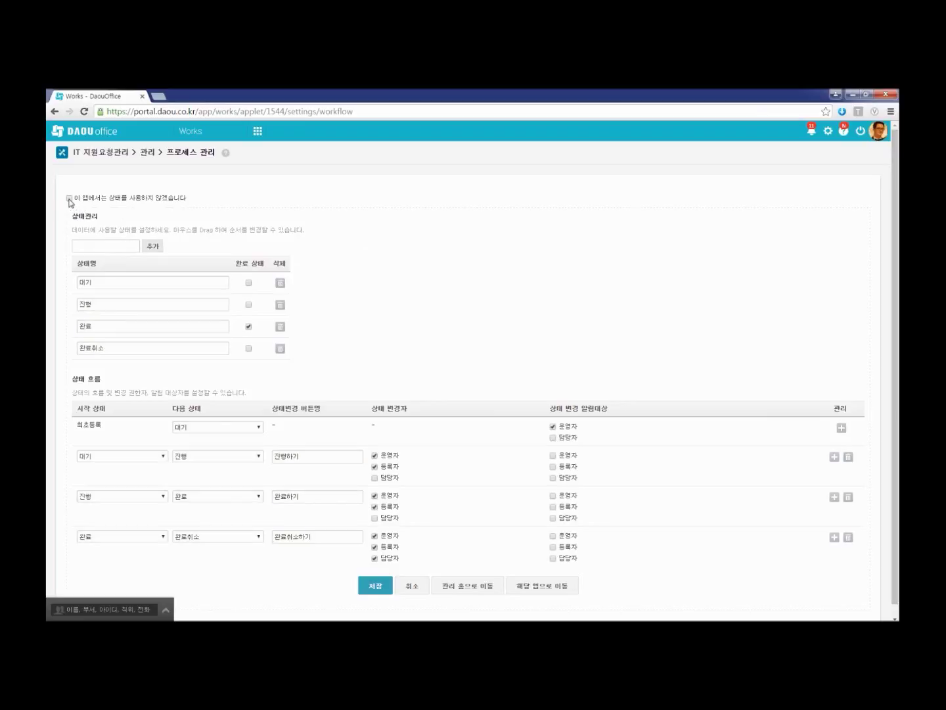
pyautogui.click(378, 587)
# - View the request list showing the 완료취소 request, then reopen the app's admin settings
pyautogui.click(535, 587)
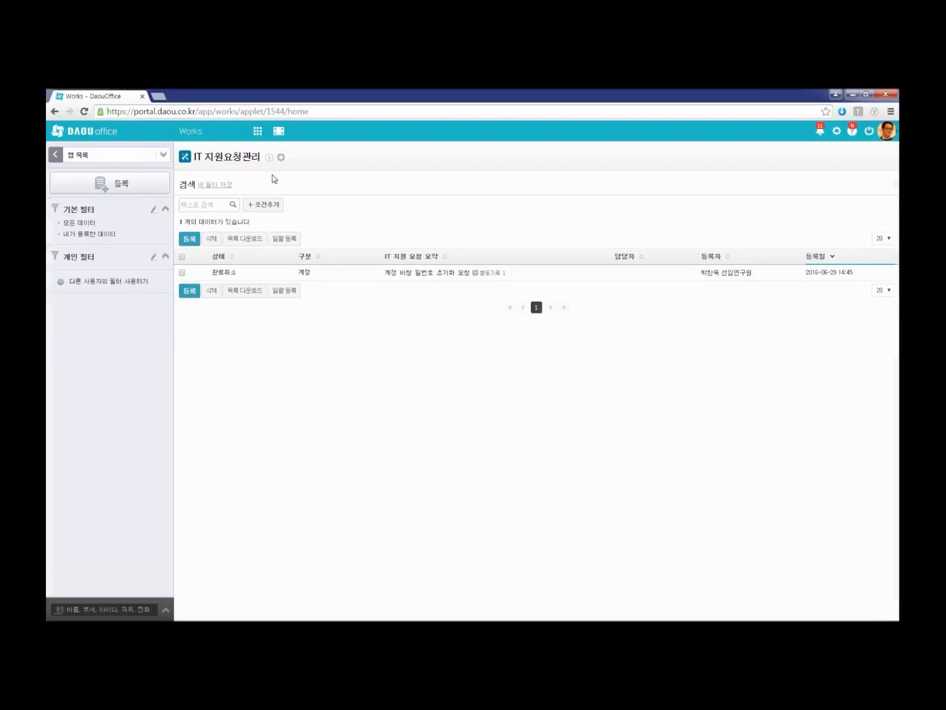
pyautogui.click(281, 158)
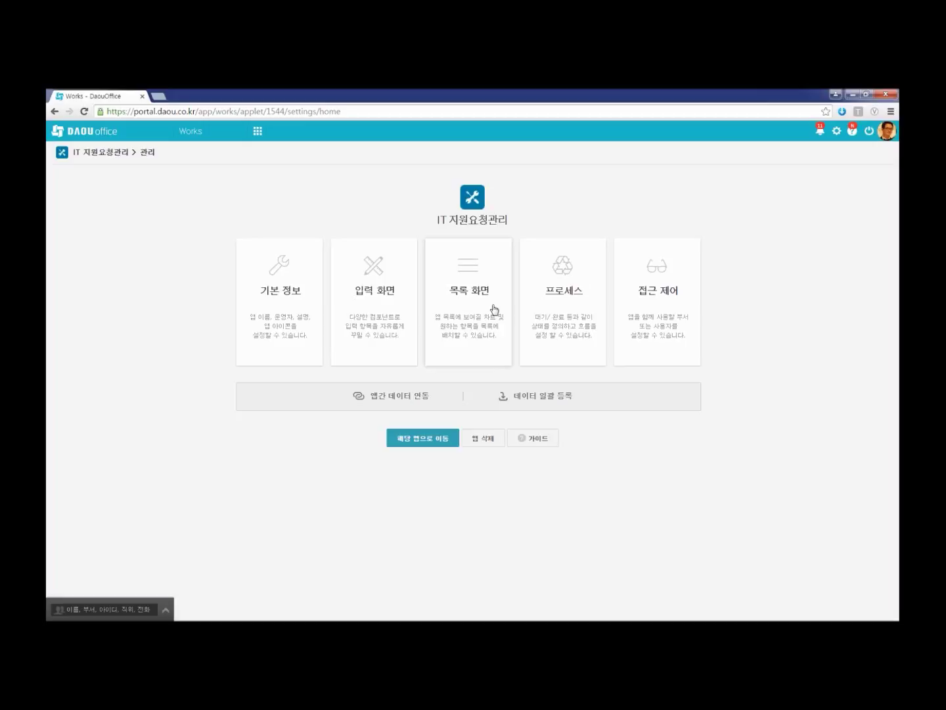
# - Switch 접근 제어 sharing from the whole company to 사용자 설정 with individual users
pyautogui.click(654, 300)
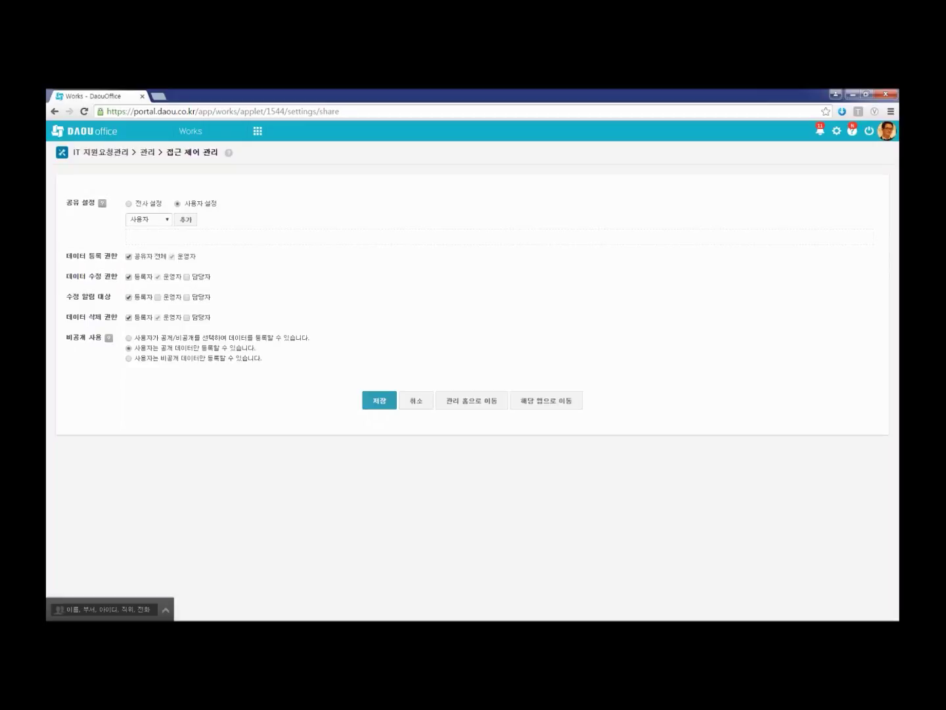
pyautogui.moveTo(102, 203)
pyautogui.click(129, 204)
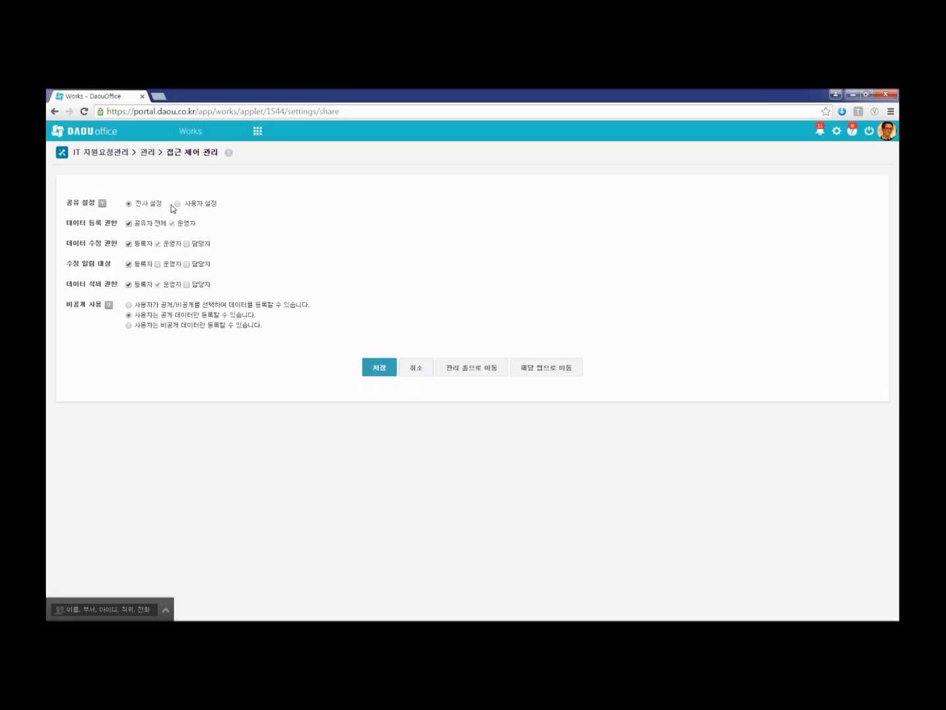
pyautogui.click(176, 205)
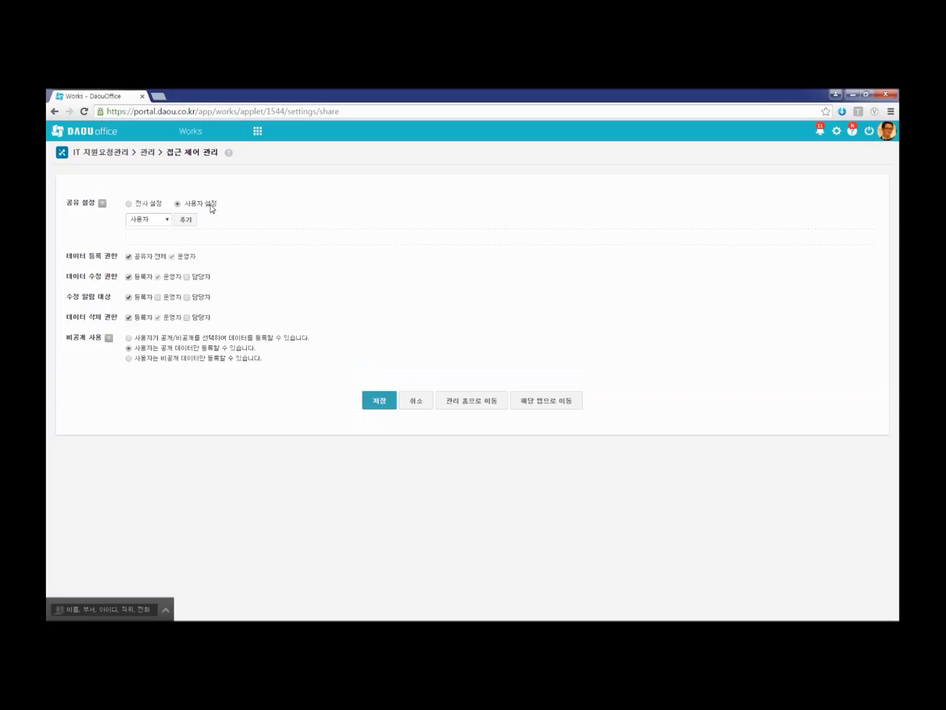
pyautogui.click(159, 222)
pyautogui.click(151, 231)
# - Add four 제품기획팀 members as shared users
pyautogui.click(185, 220)
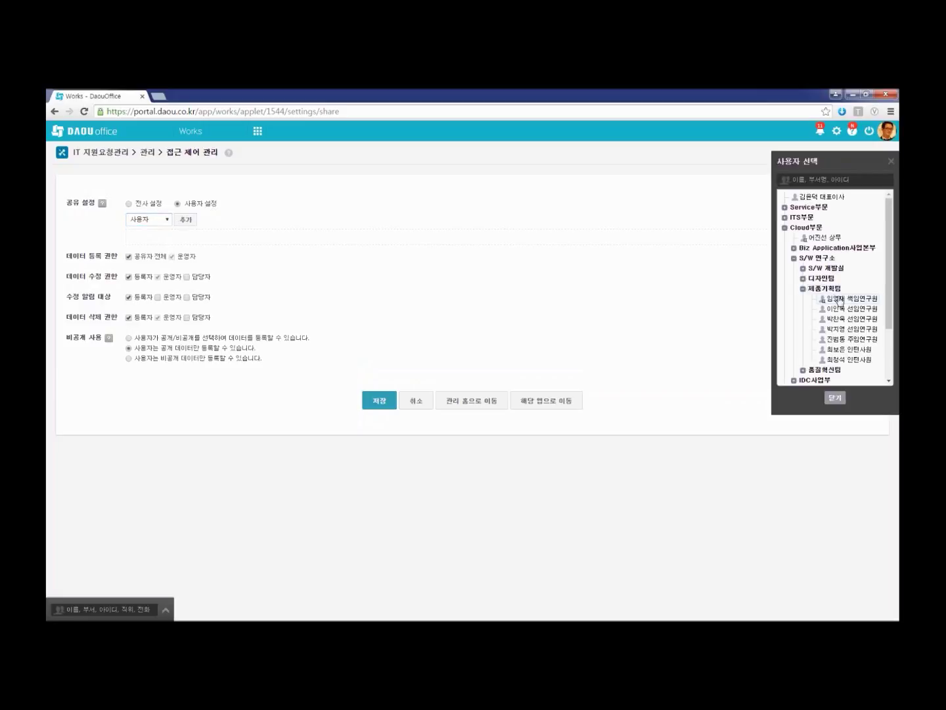
pyautogui.click(840, 300)
pyautogui.click(844, 311)
pyautogui.click(846, 318)
pyautogui.click(848, 330)
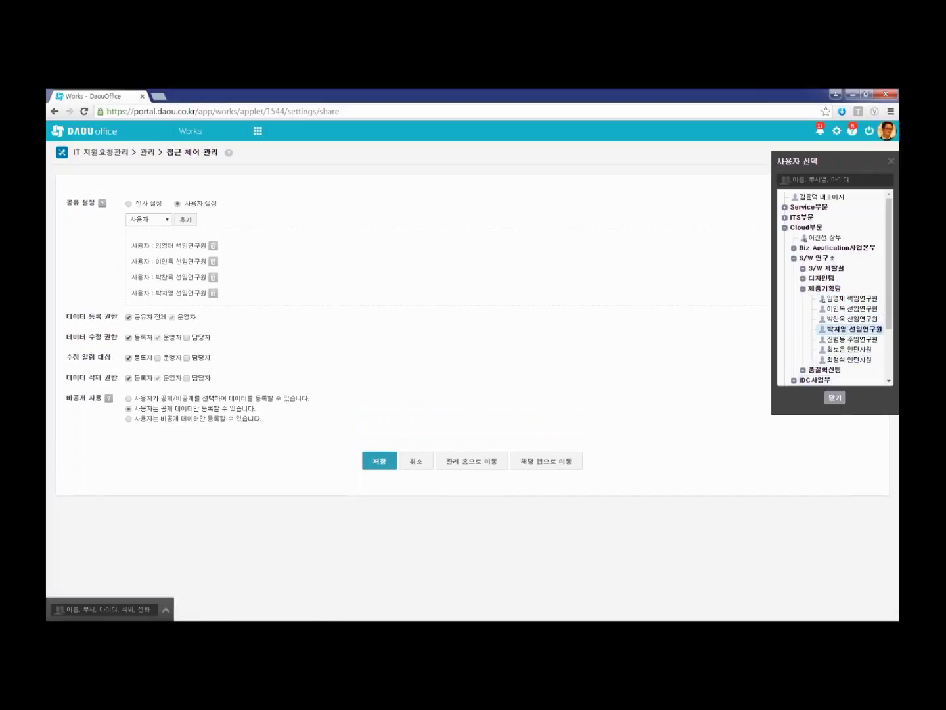
pyautogui.click(835, 399)
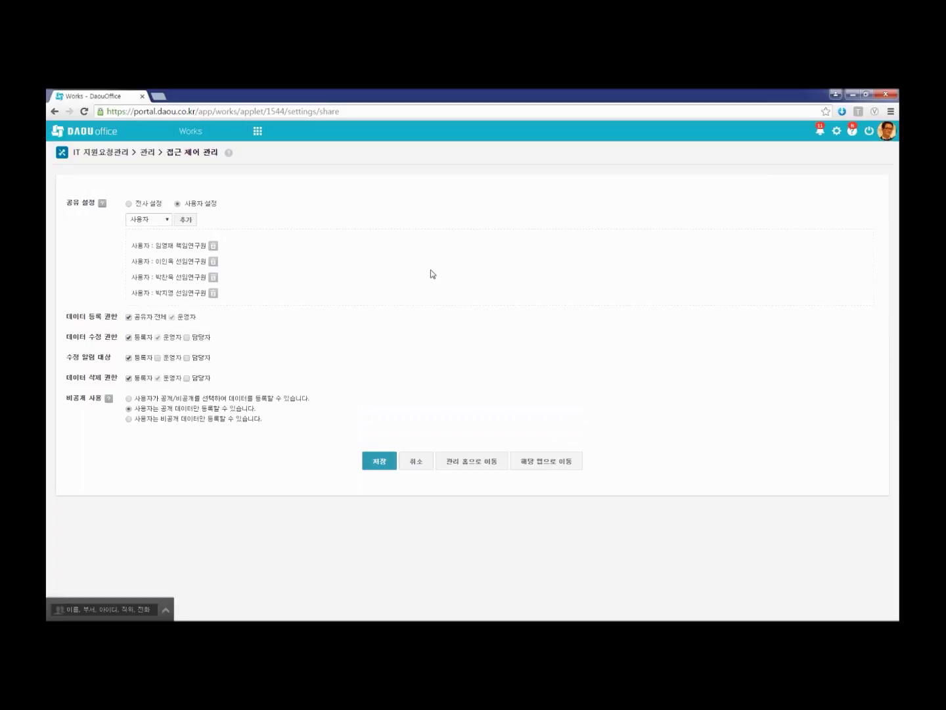
# - Switch the target type to 부서, add 마케팅팀 and 신규사업팀, and save
pyautogui.click(142, 220)
pyautogui.click(140, 240)
pyautogui.click(186, 220)
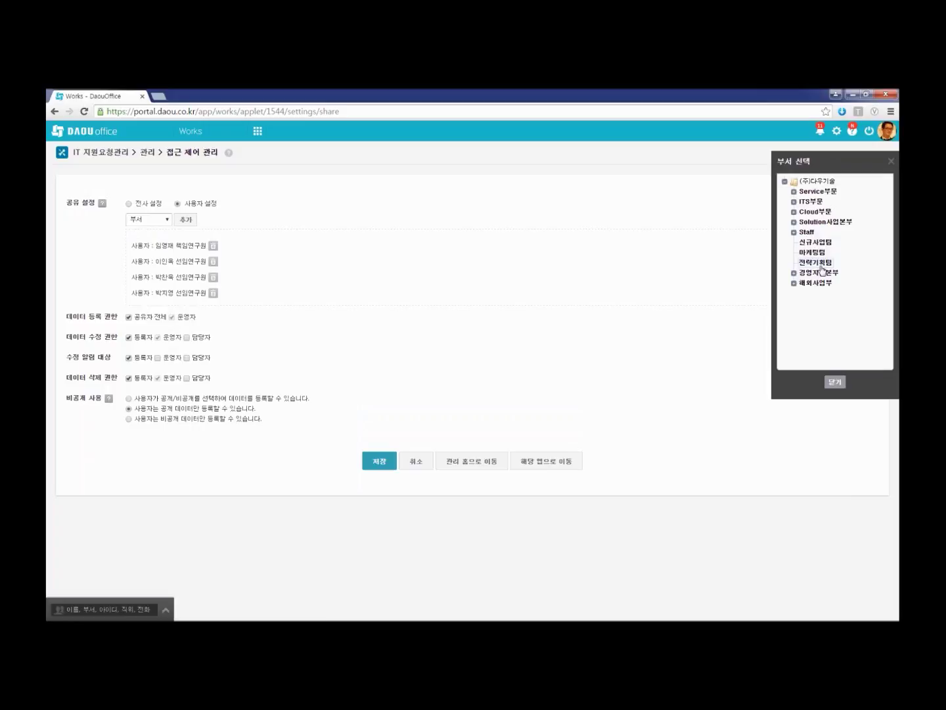
pyautogui.click(812, 253)
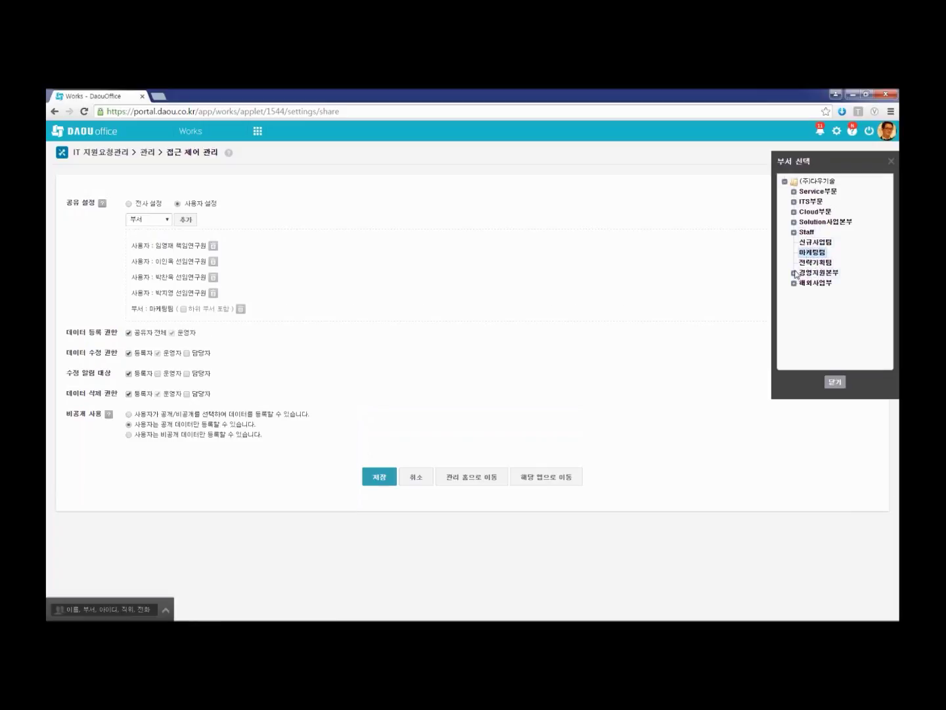
pyautogui.click(808, 243)
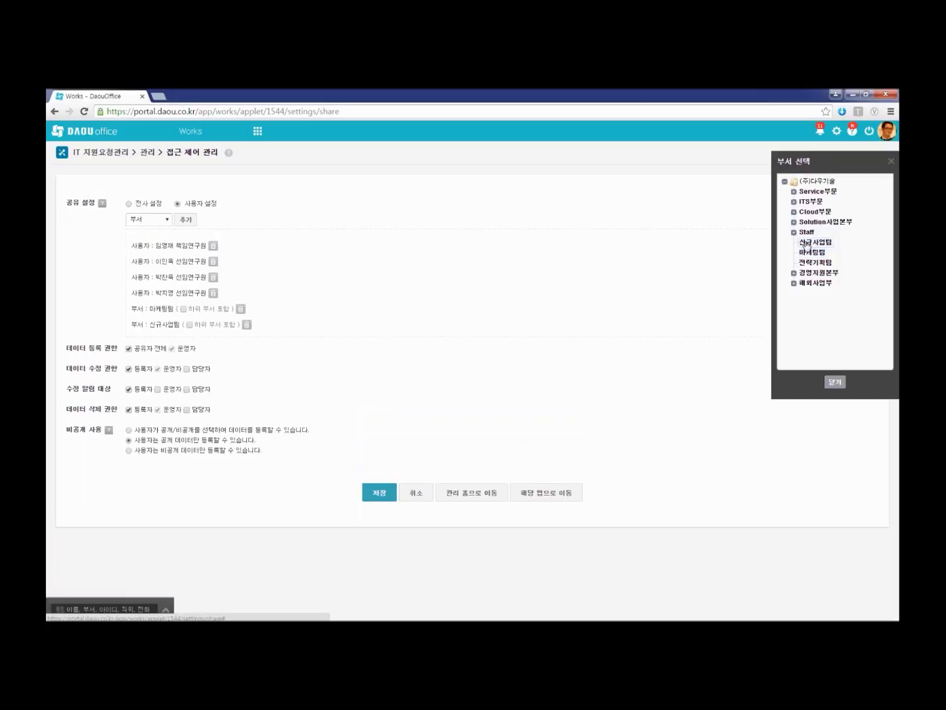
pyautogui.click(835, 383)
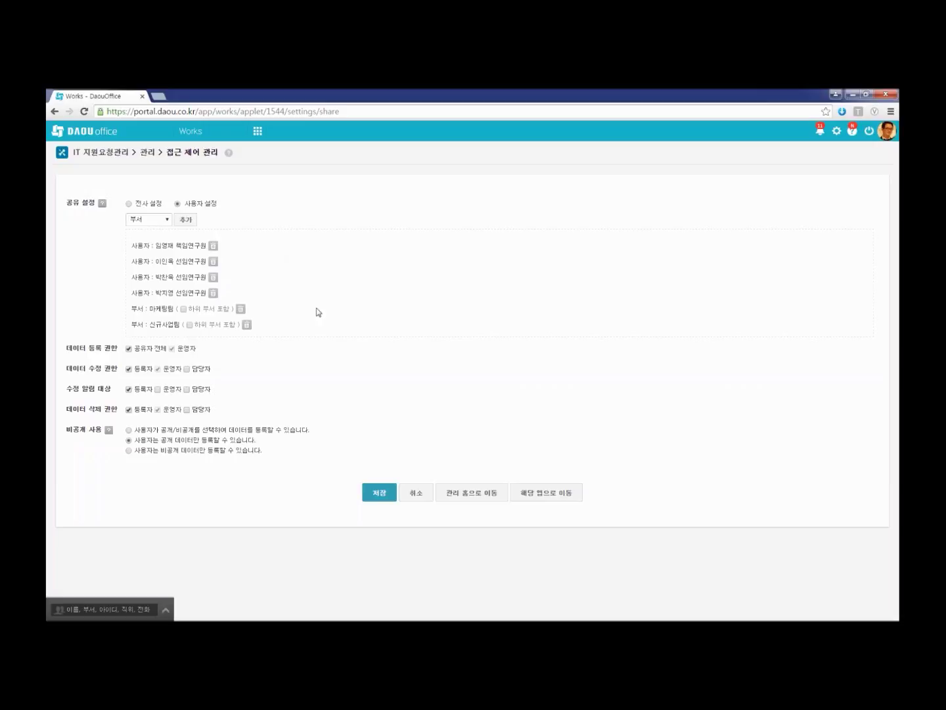
pyautogui.click(387, 502)
# - Save the access settings again, view the app list, and return to the Works favorite-apps home
pyautogui.click(384, 500)
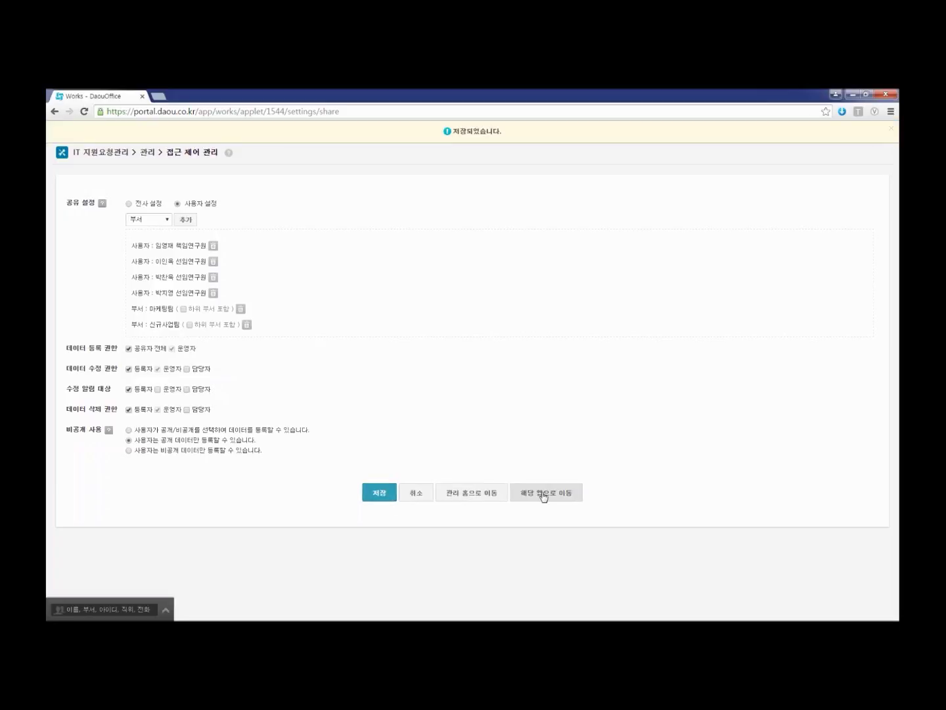
pyautogui.click(542, 493)
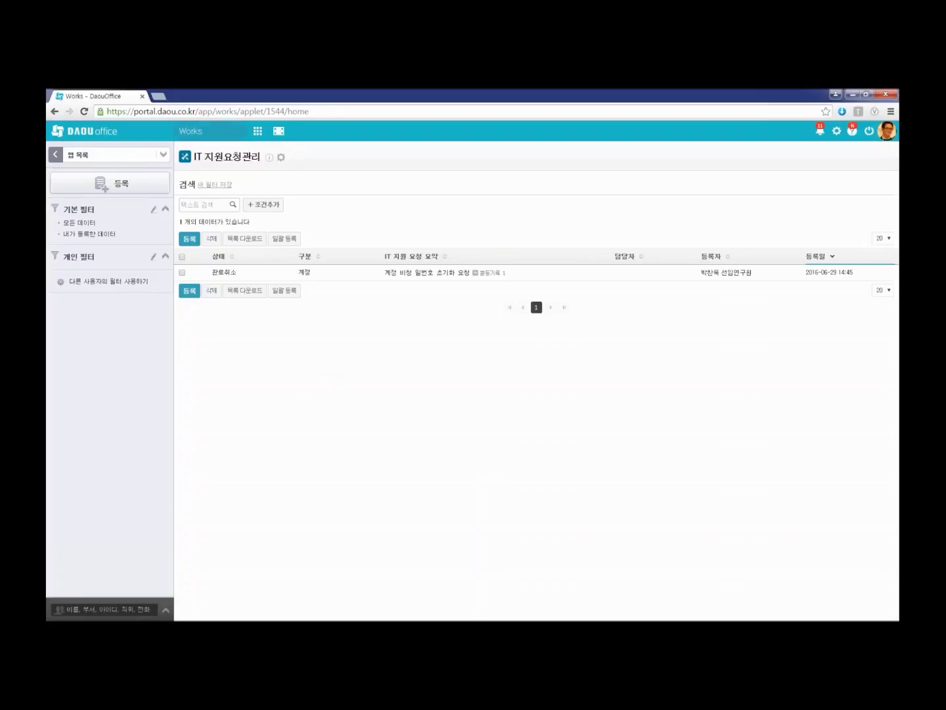
pyautogui.click(190, 132)
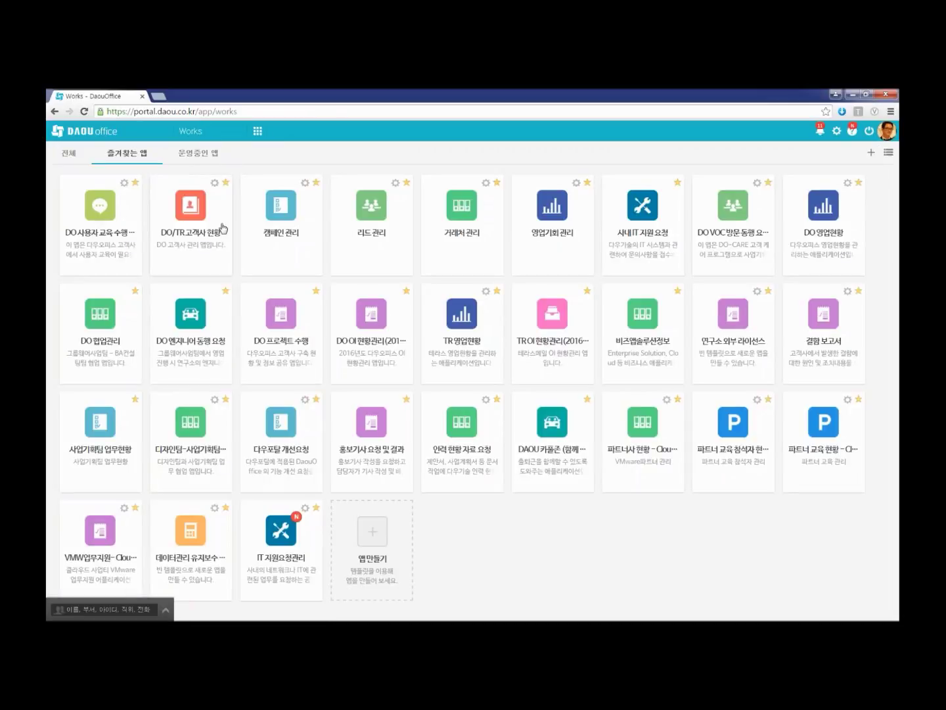
pyautogui.click(102, 216)
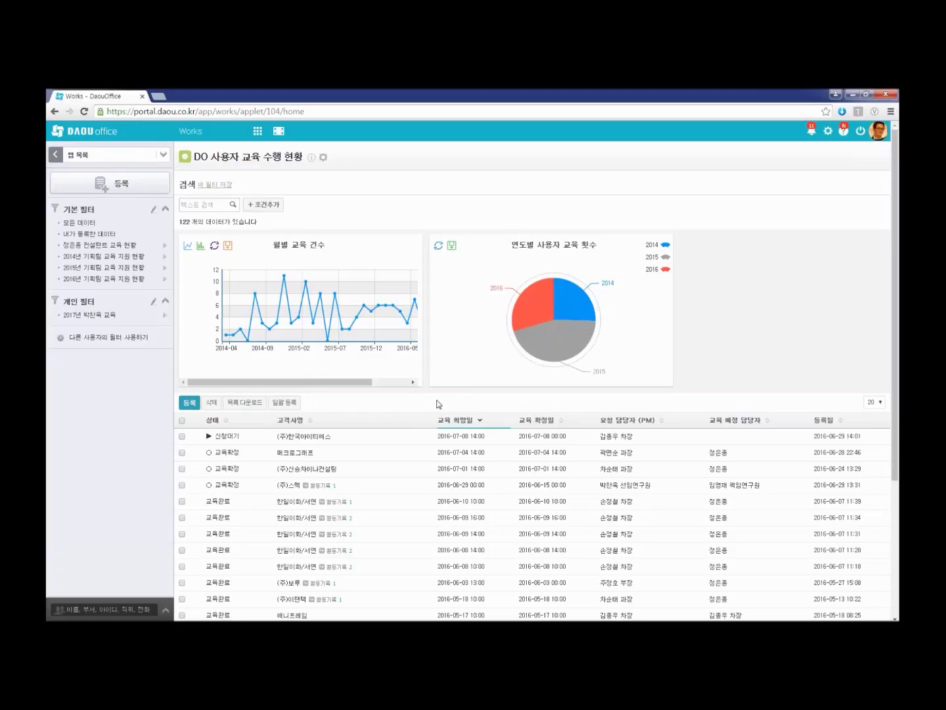
pyautogui.scroll(-3, 437, 403)
pyautogui.scroll(-1, 429, 416)
pyautogui.scroll(3, 401, 430)
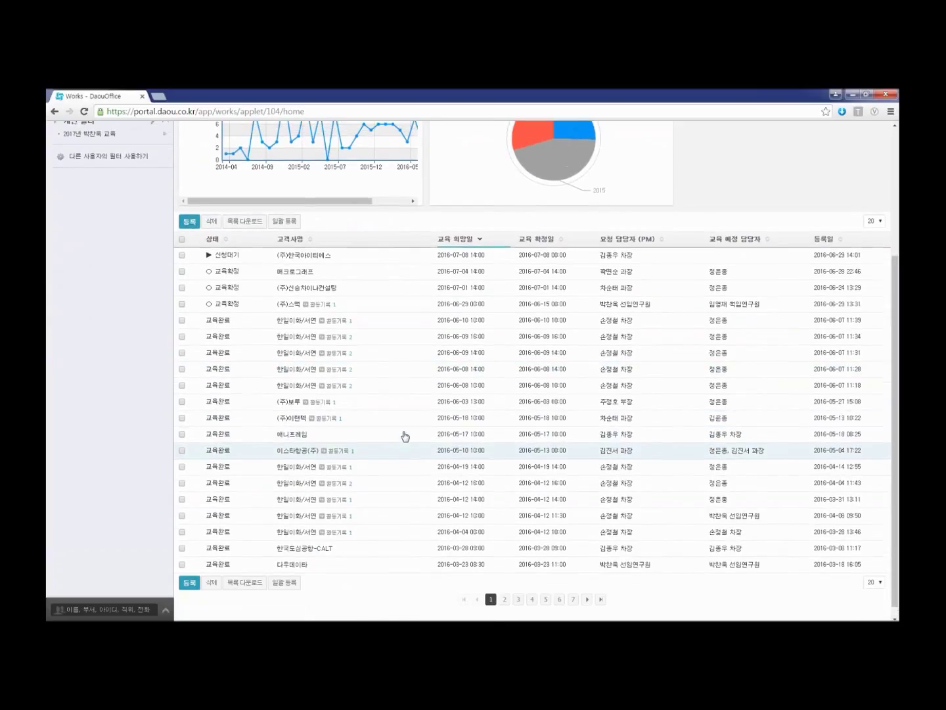
pyautogui.scroll(-3, 397, 431)
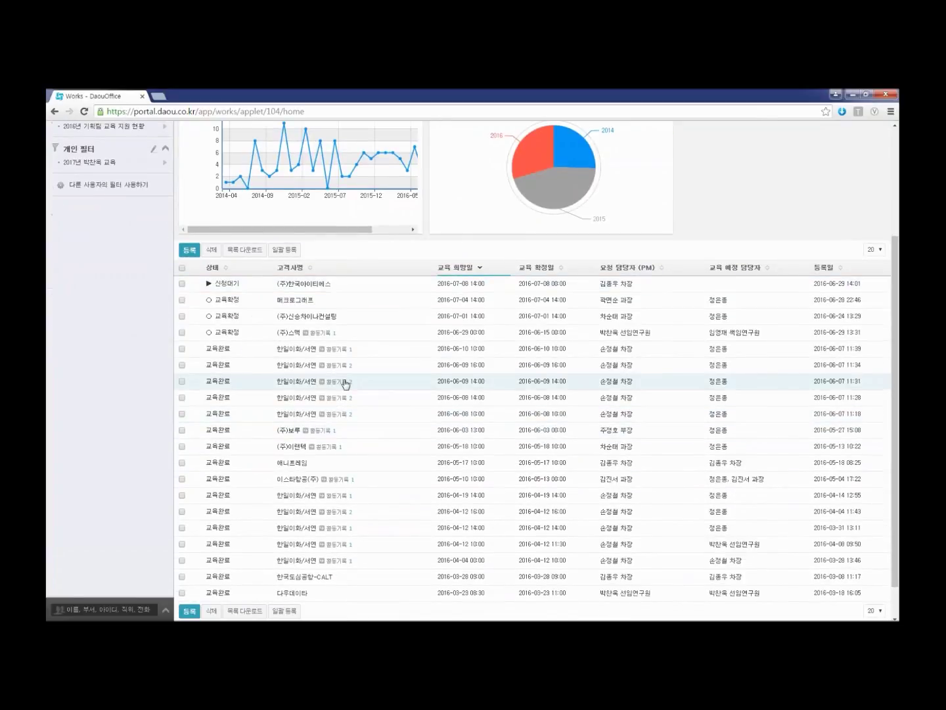
pyautogui.scroll(3, 344, 383)
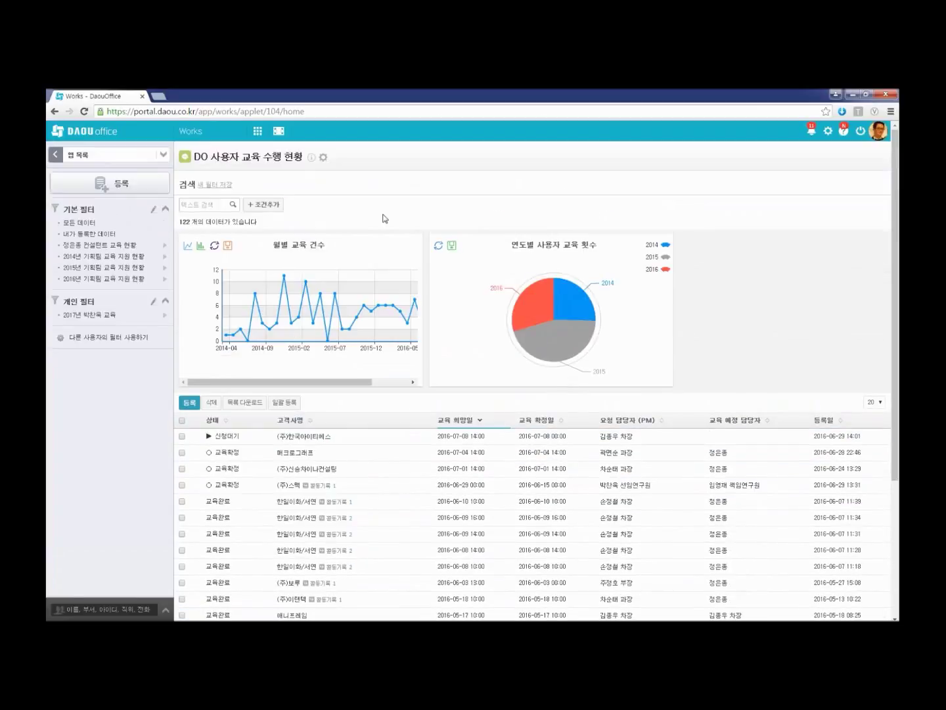
pyautogui.scroll(-2, 387, 451)
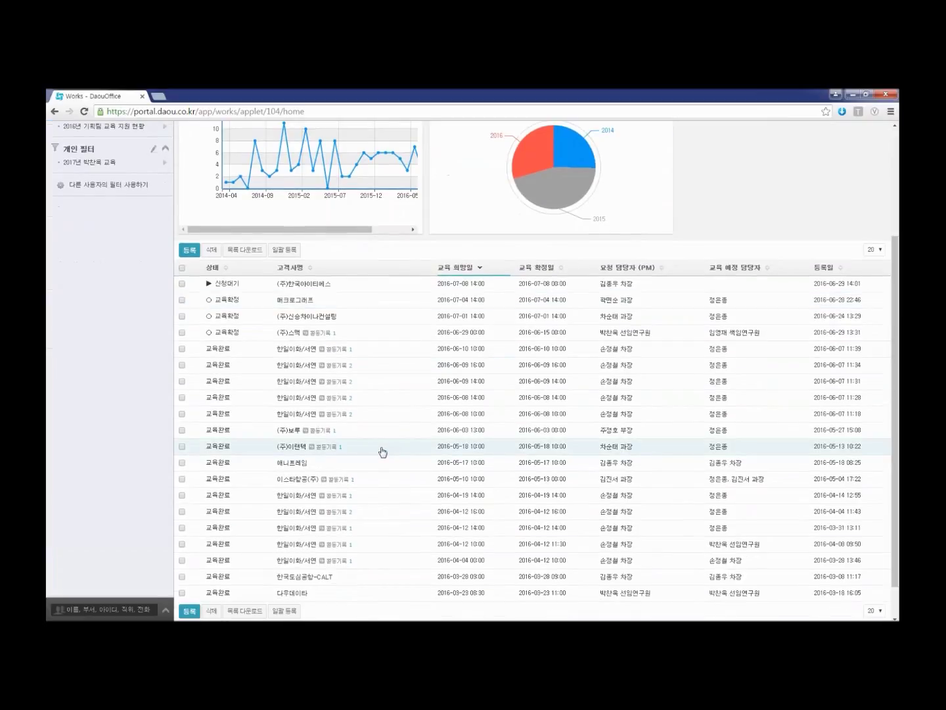
pyautogui.scroll(1, 378, 451)
pyautogui.scroll(3, 375, 468)
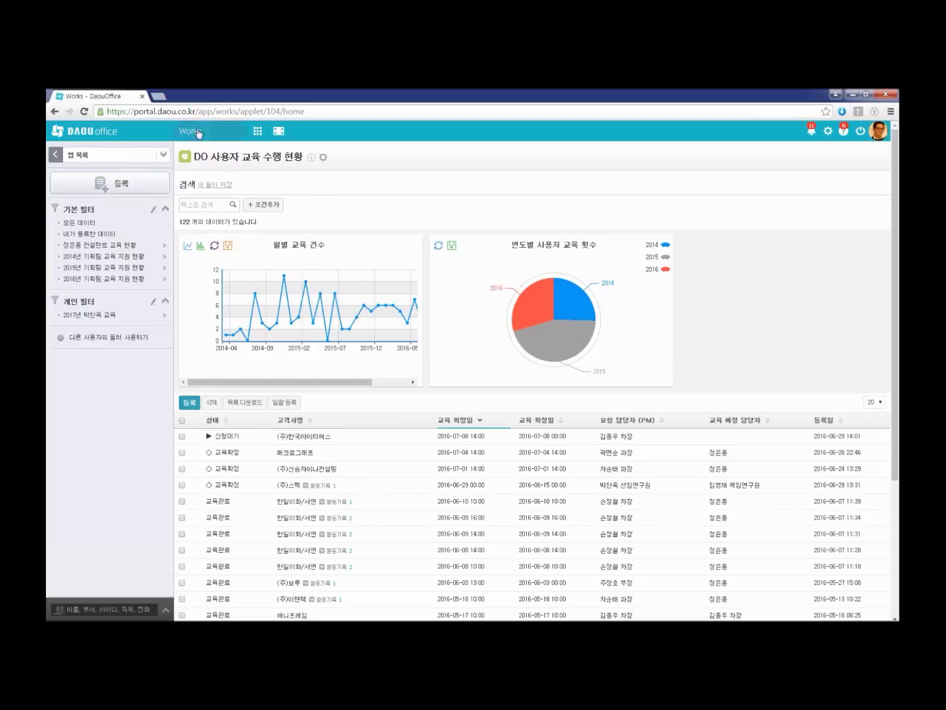
pyautogui.click(193, 131)
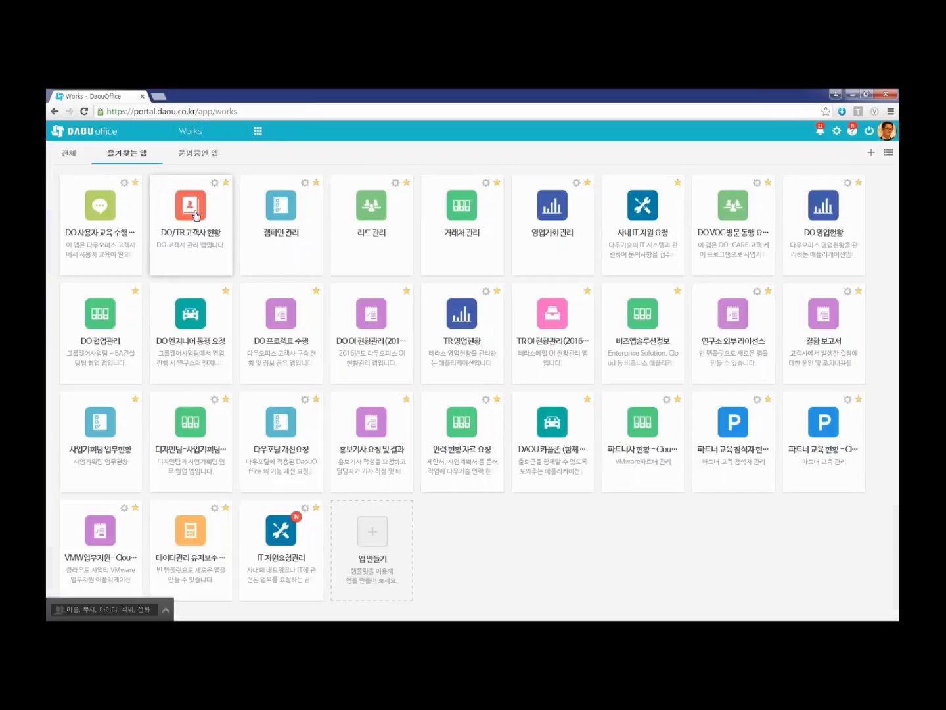
# - In DO/TR 고객사 현황, drop the 지역 대분류 chip, try and clear a 다우 search, then show filterable fields
pyautogui.click(197, 217)
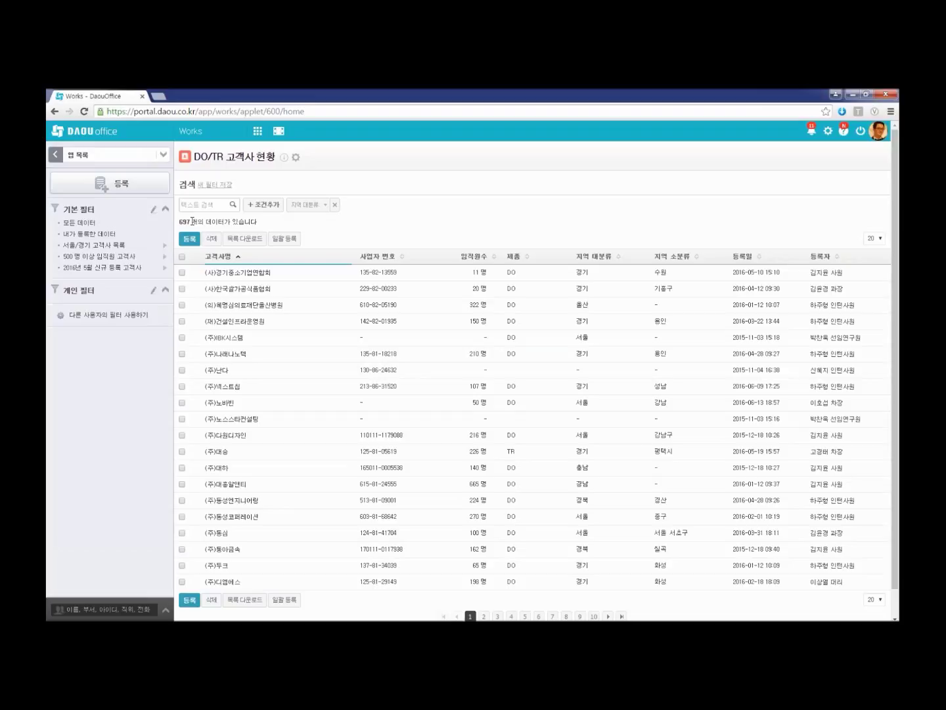
pyautogui.click(335, 204)
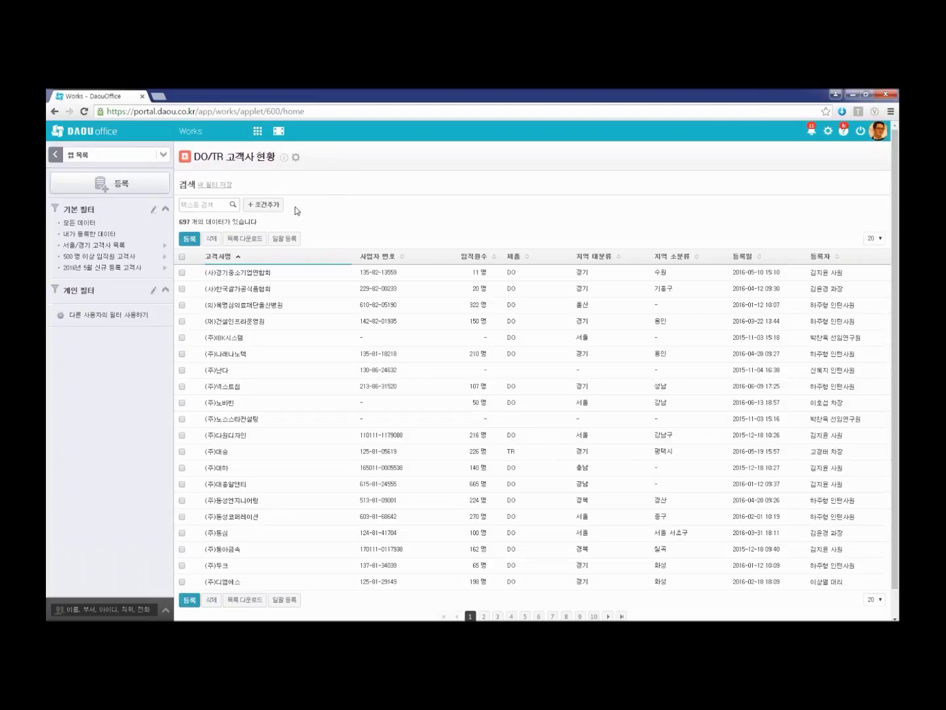
pyautogui.click(197, 206)
pyautogui.write('ㄷ')
pyautogui.press('Return')
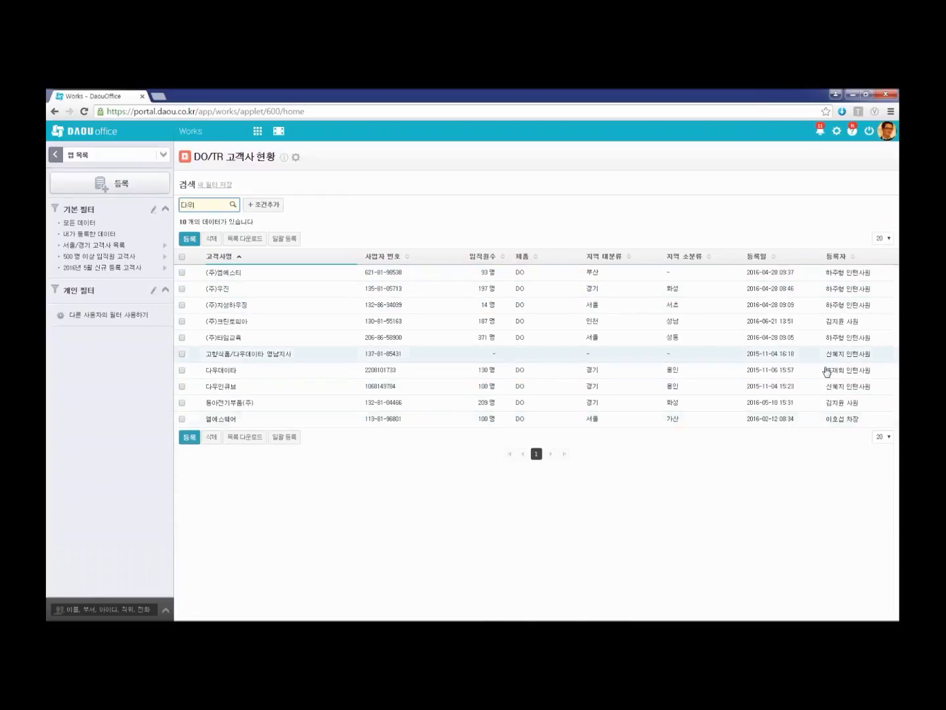
pyautogui.doubleClick(205, 204)
pyautogui.press('BackSpace')
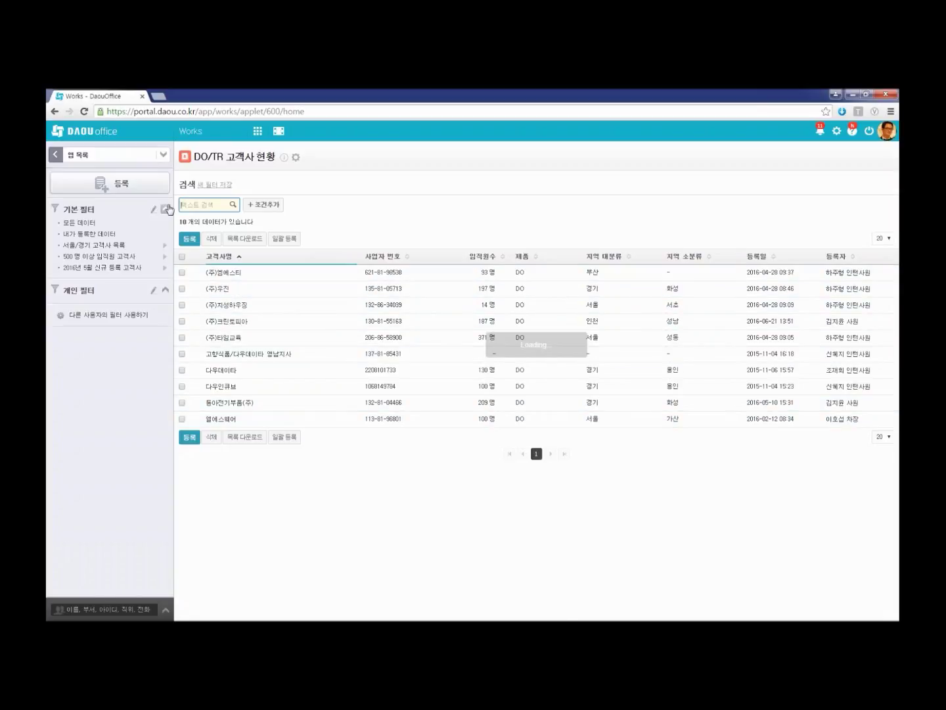
pyautogui.click(265, 206)
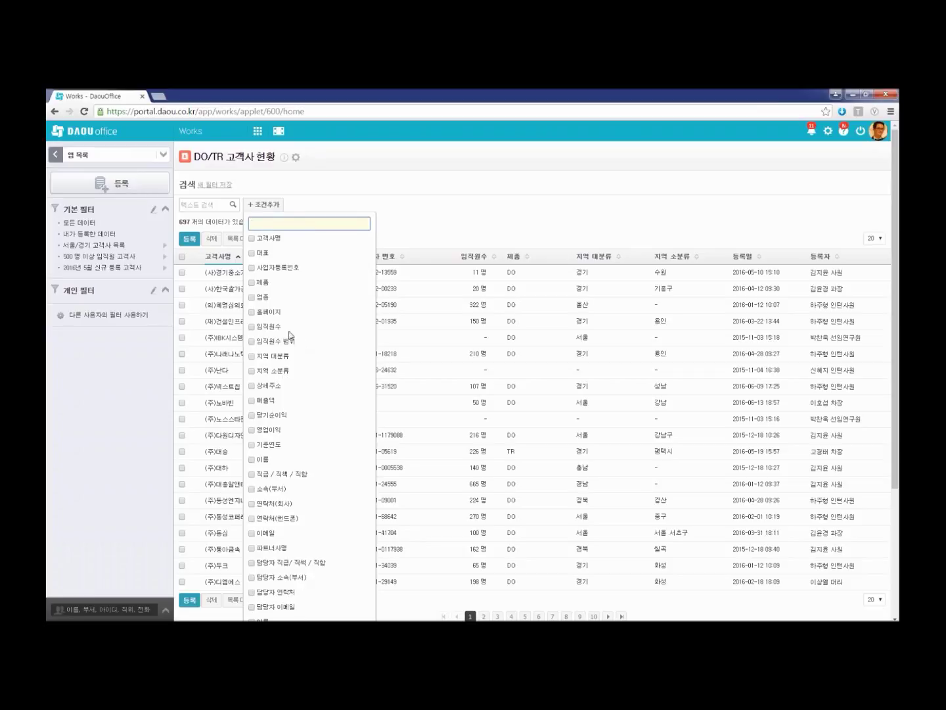
# - Add a 지역 대분류 condition set to 서울
pyautogui.click(251, 357)
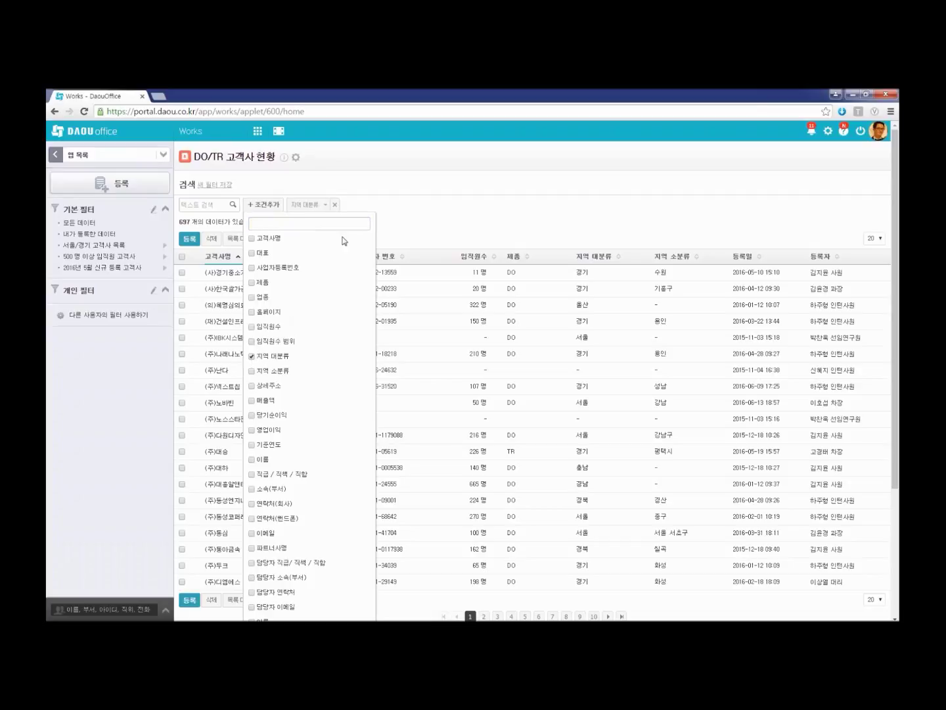
pyautogui.click(391, 209)
pyautogui.click(325, 210)
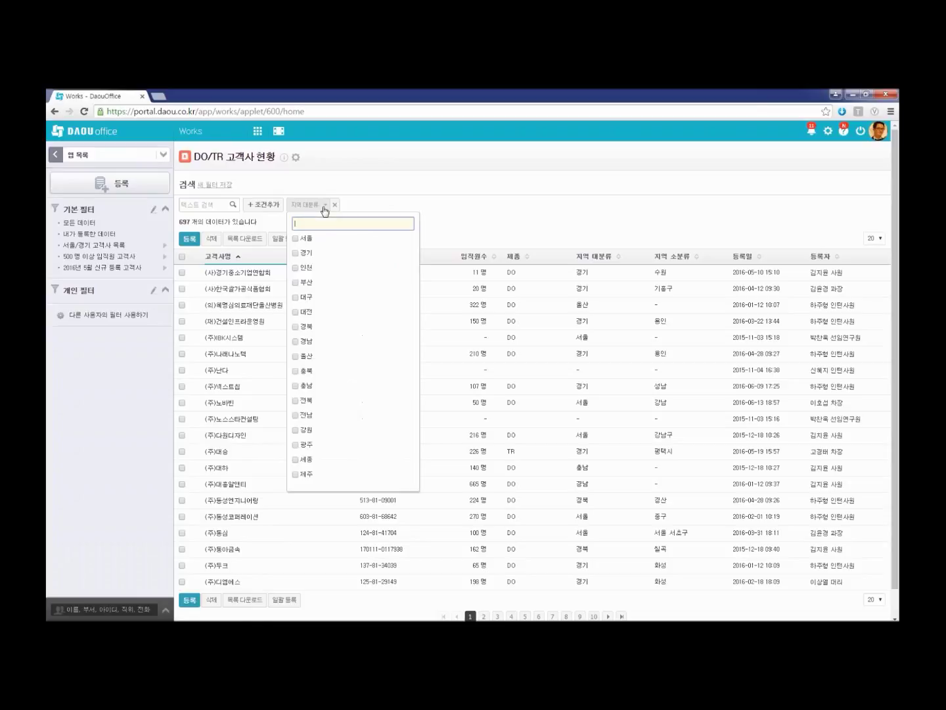
pyautogui.click(296, 239)
pyautogui.click(454, 220)
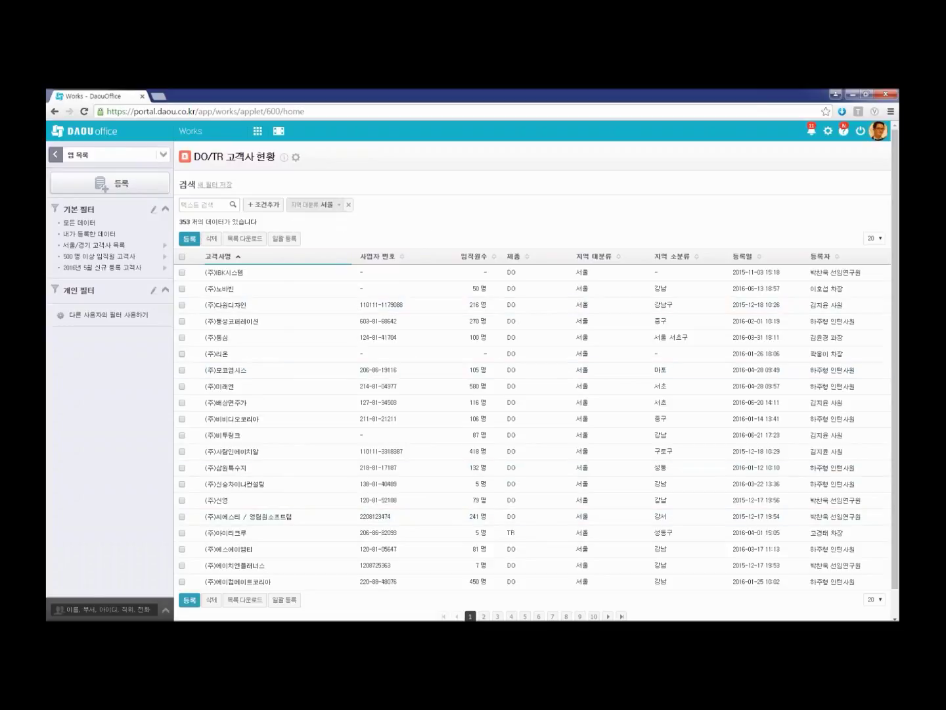
# - Add an 임직원수 range condition from 0 to 2,000, leaving 249 customers
pyautogui.click(263, 204)
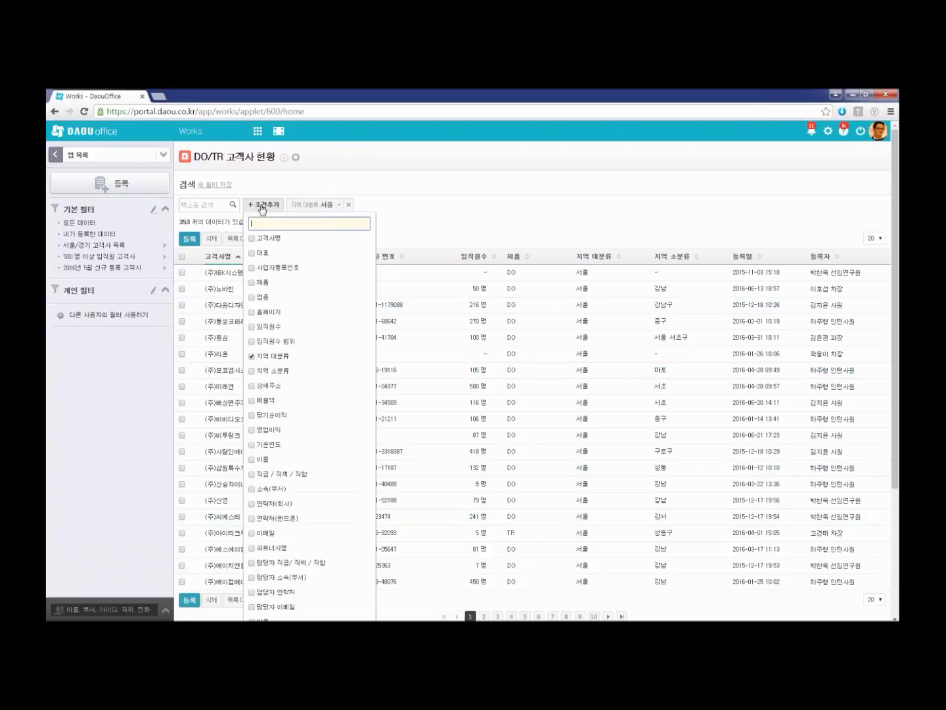
pyautogui.click(252, 341)
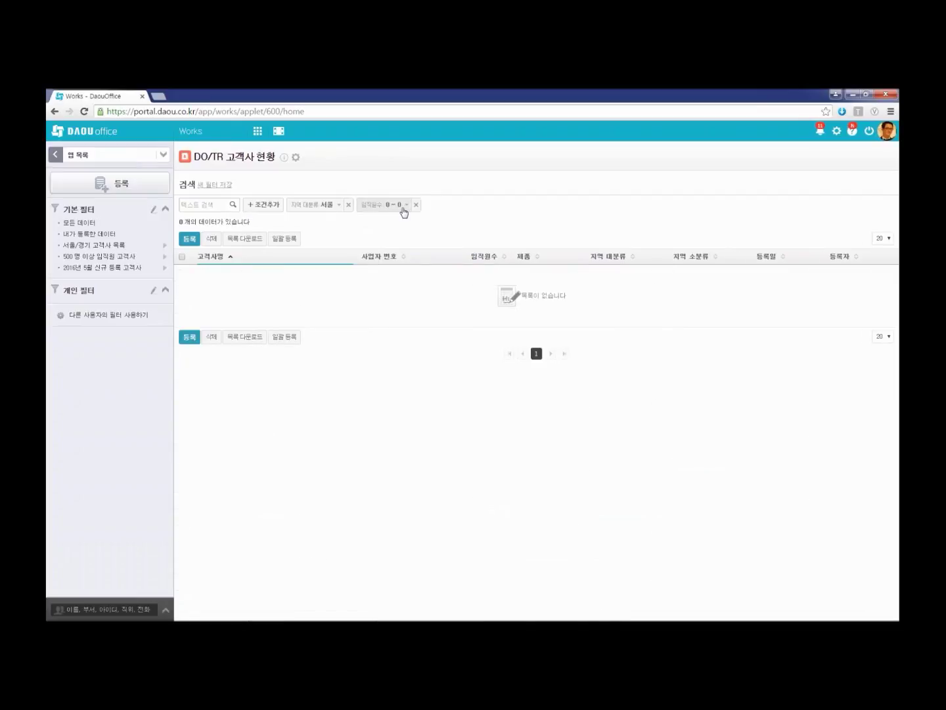
pyautogui.click(404, 208)
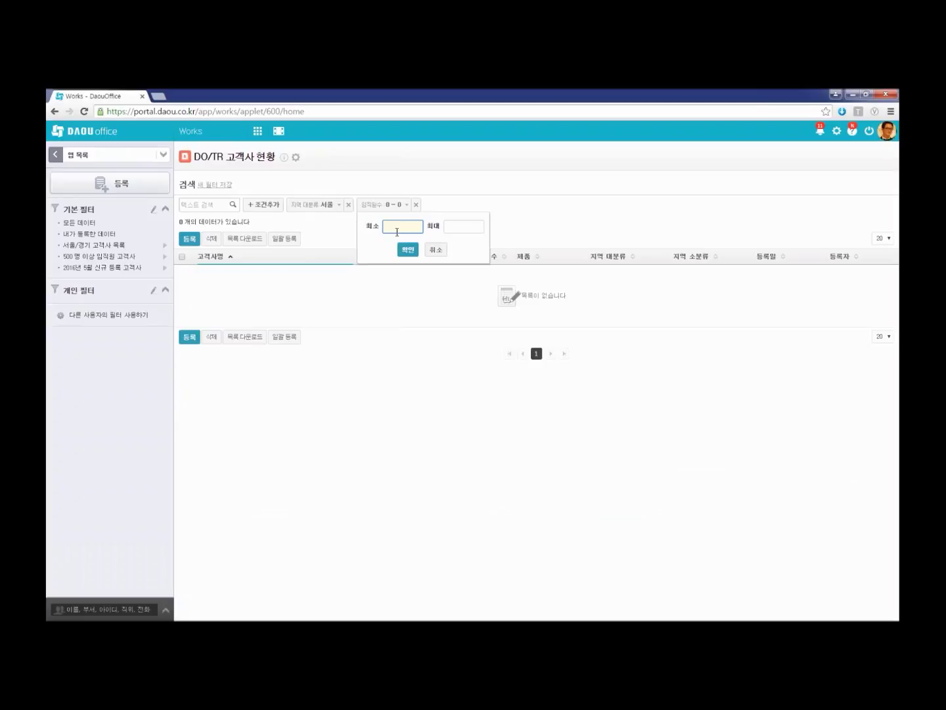
pyautogui.click(451, 226)
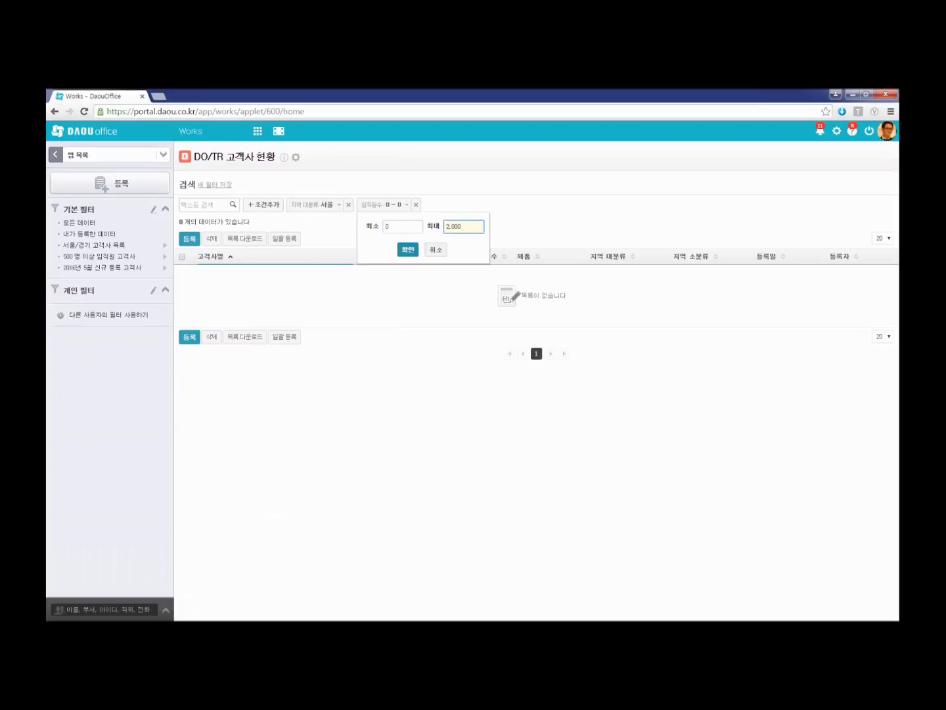
pyautogui.click(409, 251)
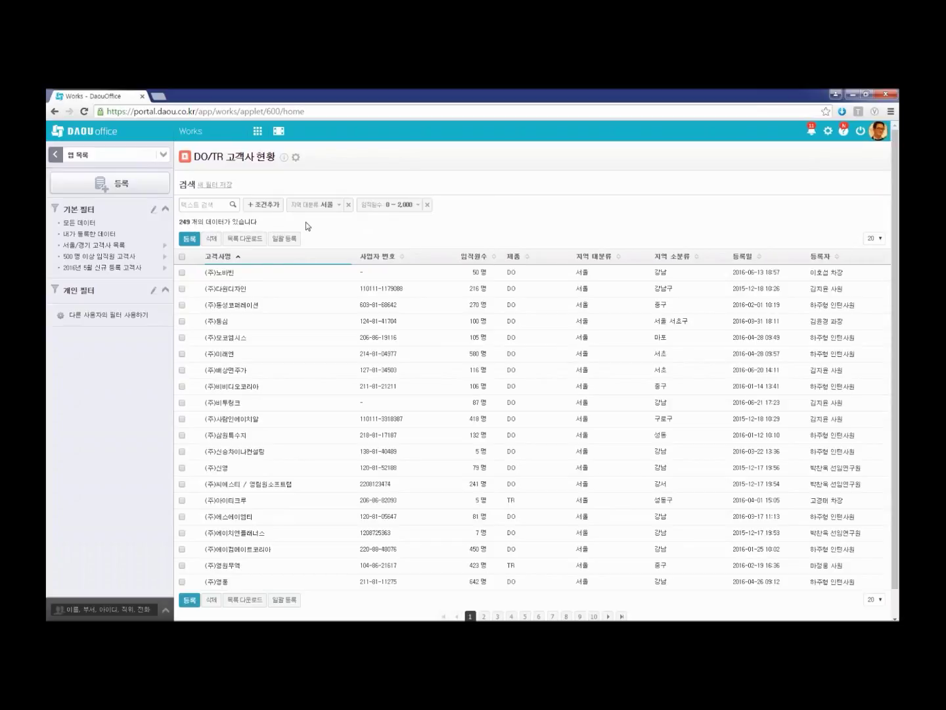
pyautogui.click(270, 205)
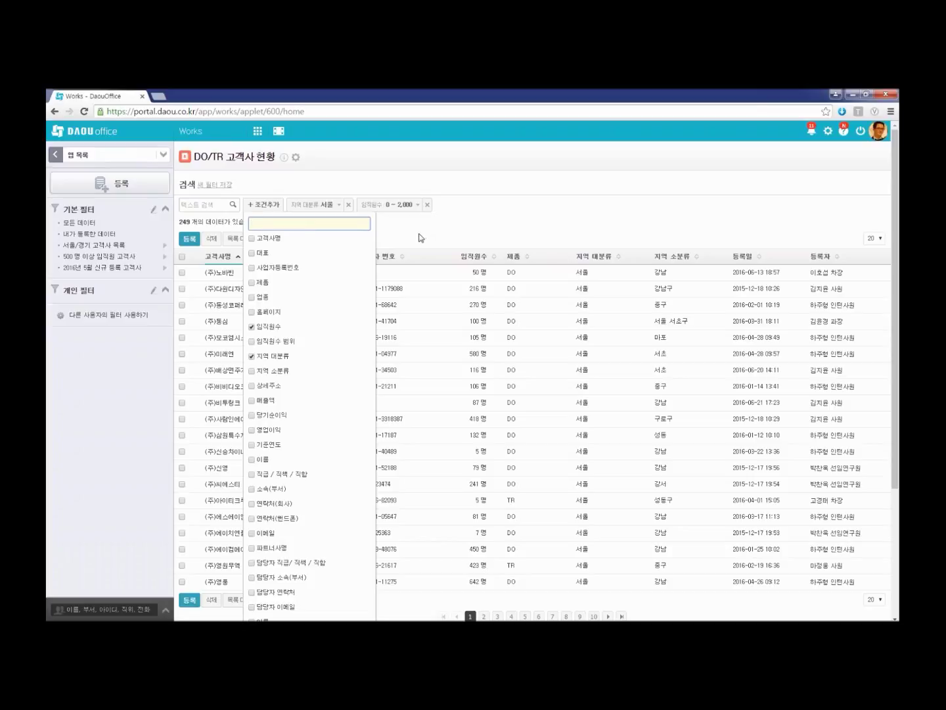
pyautogui.click(422, 238)
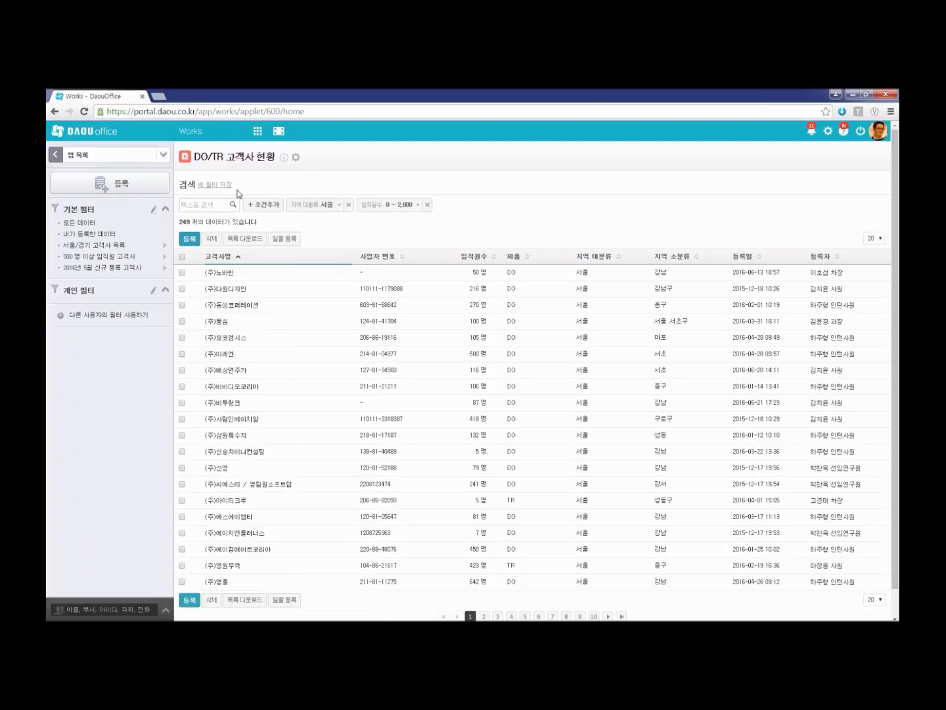
# - Save the conditions as personal filter '서울 고객사이며 2천명 이하 고객사' and reapply it from 개인 필터
pyautogui.click(212, 186)
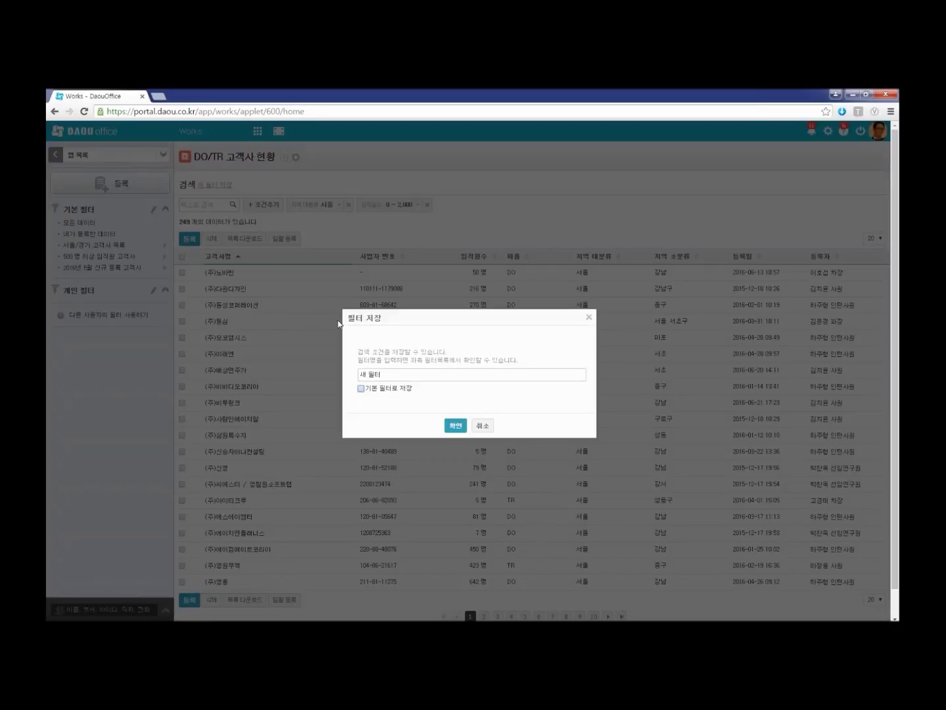
pyautogui.moveTo(398, 375); pyautogui.dragTo(318, 377)
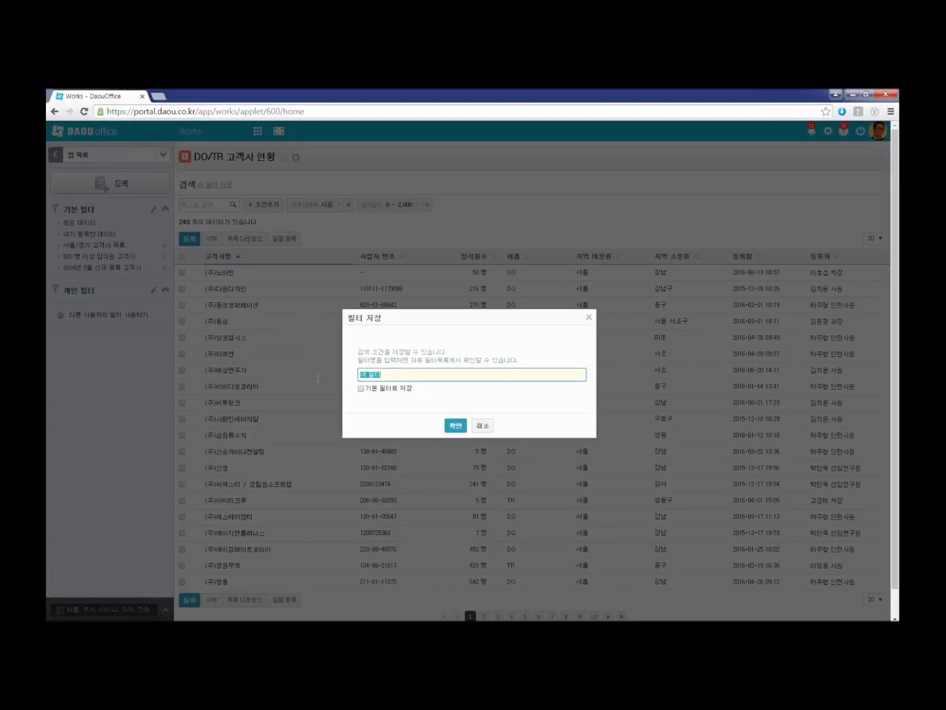
pyautogui.write('ㅅ')
pyautogui.write('울 고객사이며')
pyautogui.scroll(-1, 472, 372)
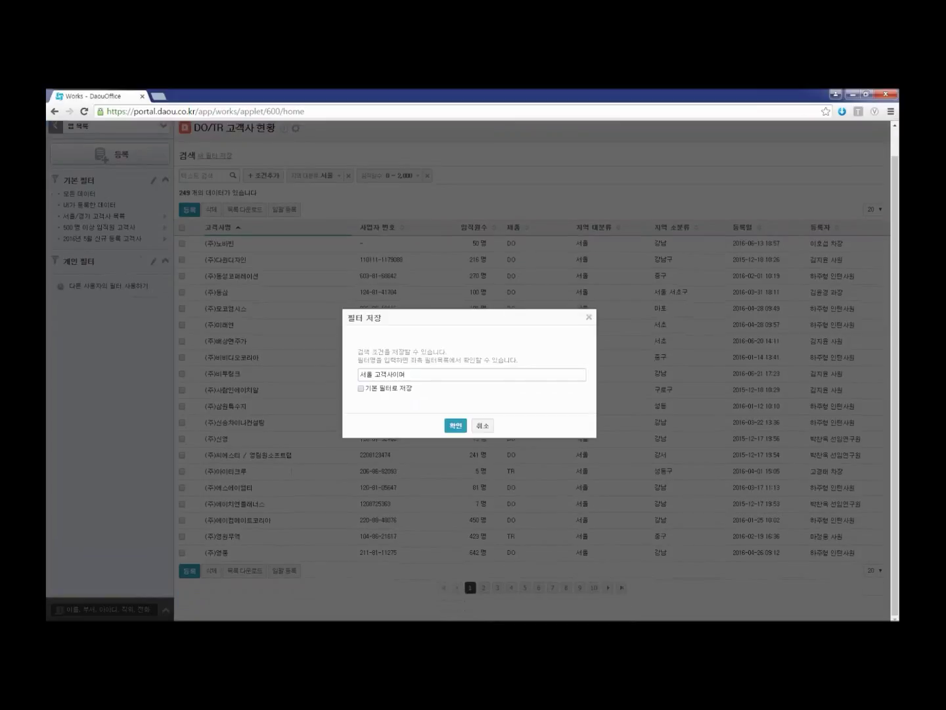
pyautogui.click(401, 373)
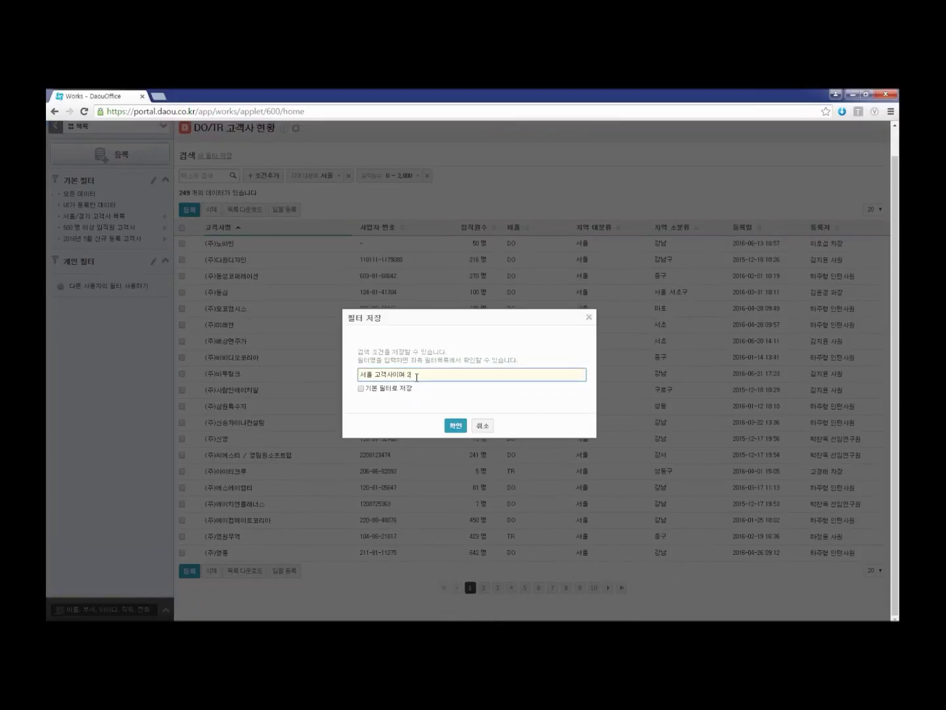
pyautogui.write('2천명 이하 고객사')
pyautogui.click(455, 425)
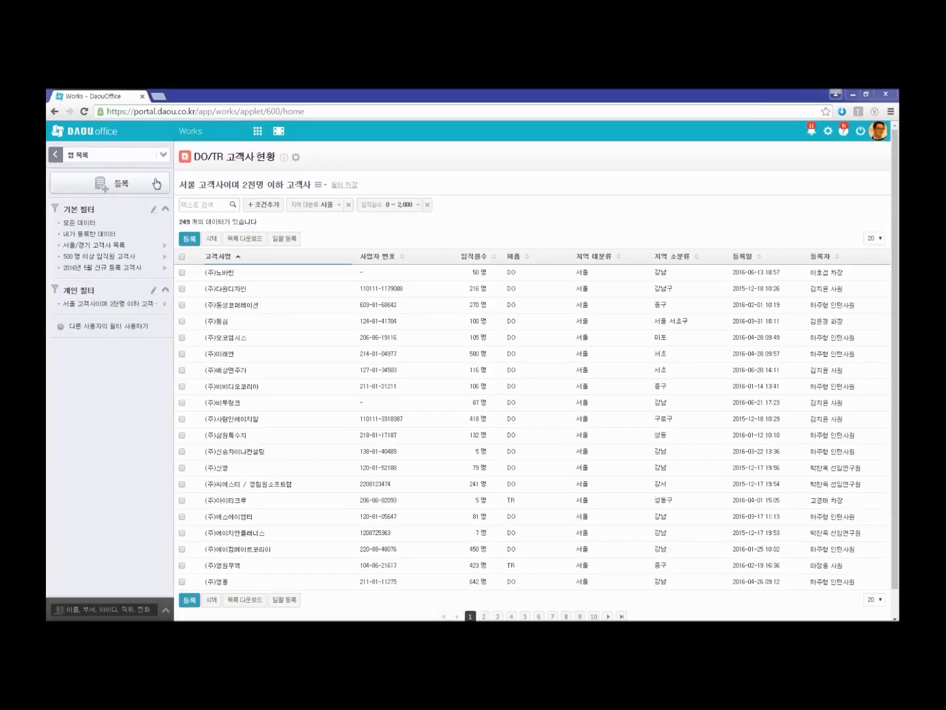
pyautogui.click(80, 222)
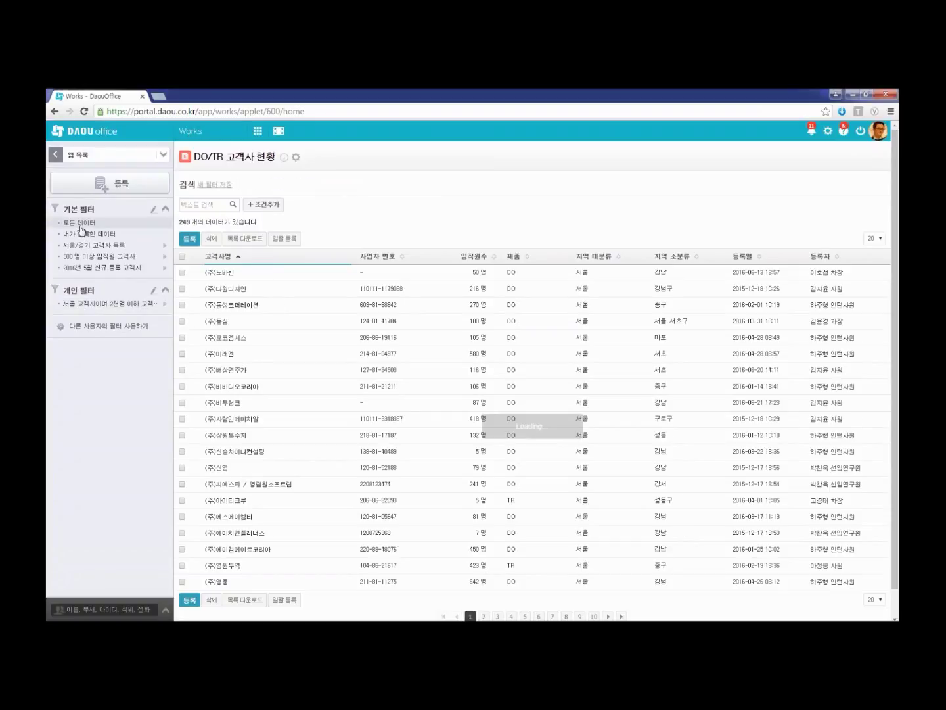
pyautogui.click(102, 311)
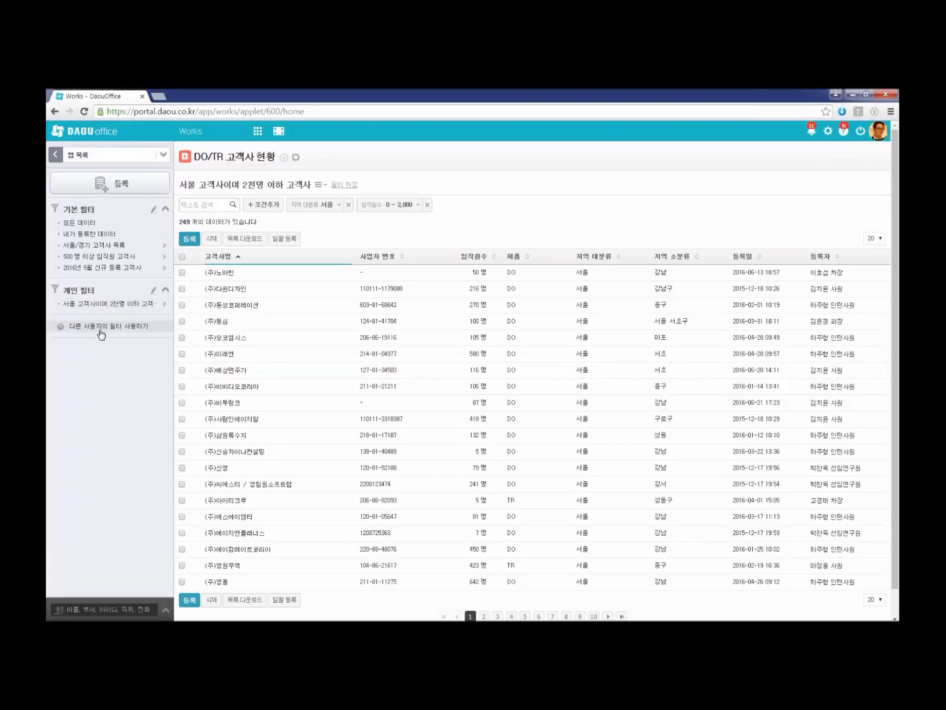
pyautogui.click(101, 329)
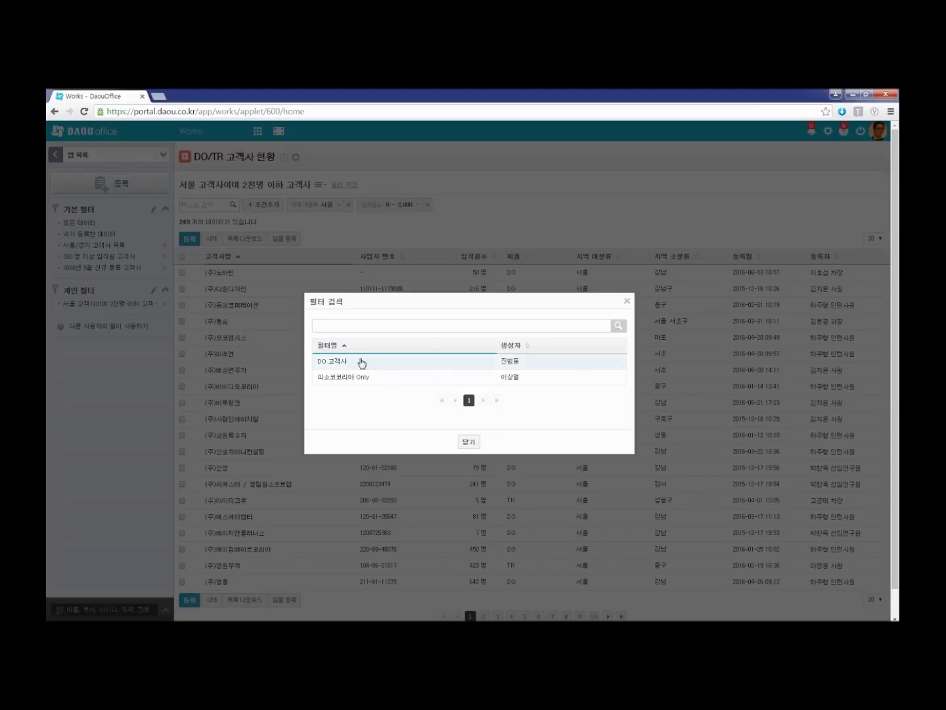
pyautogui.click(626, 302)
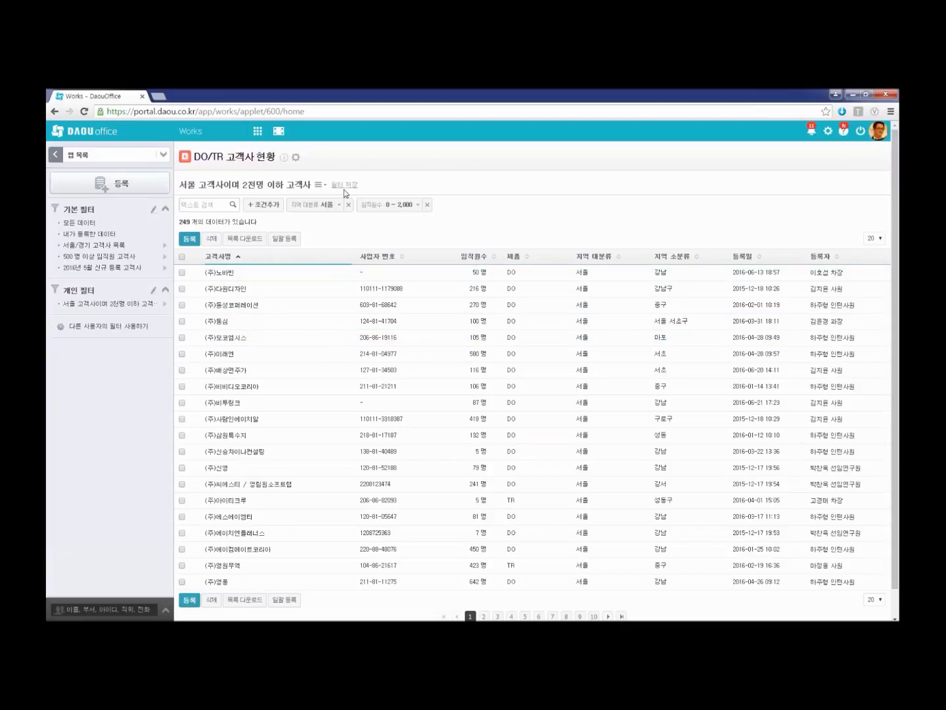
pyautogui.click(318, 186)
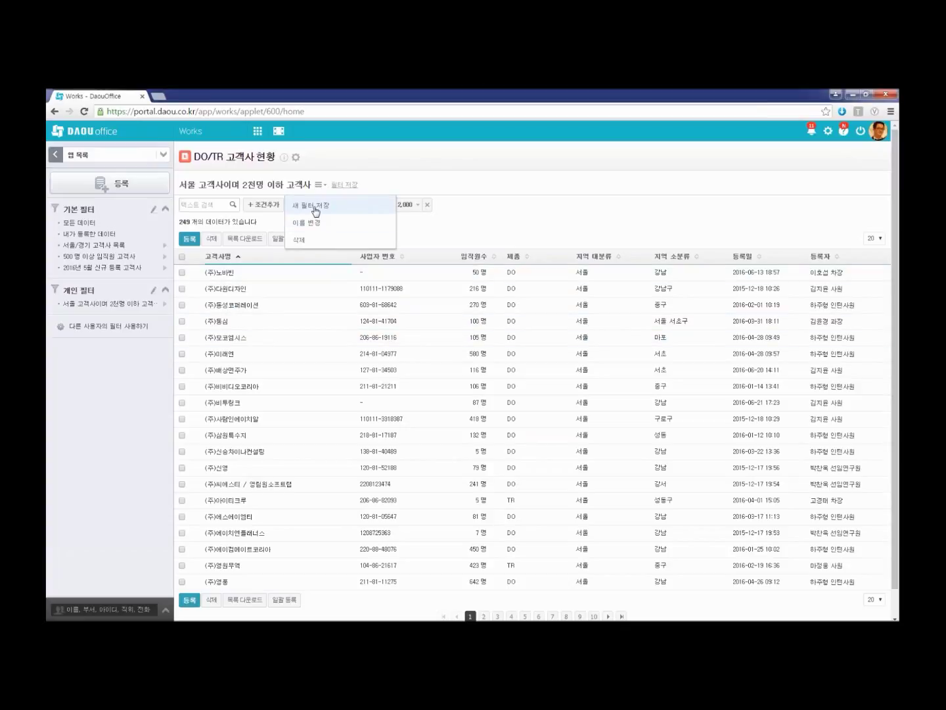
pyautogui.click(313, 206)
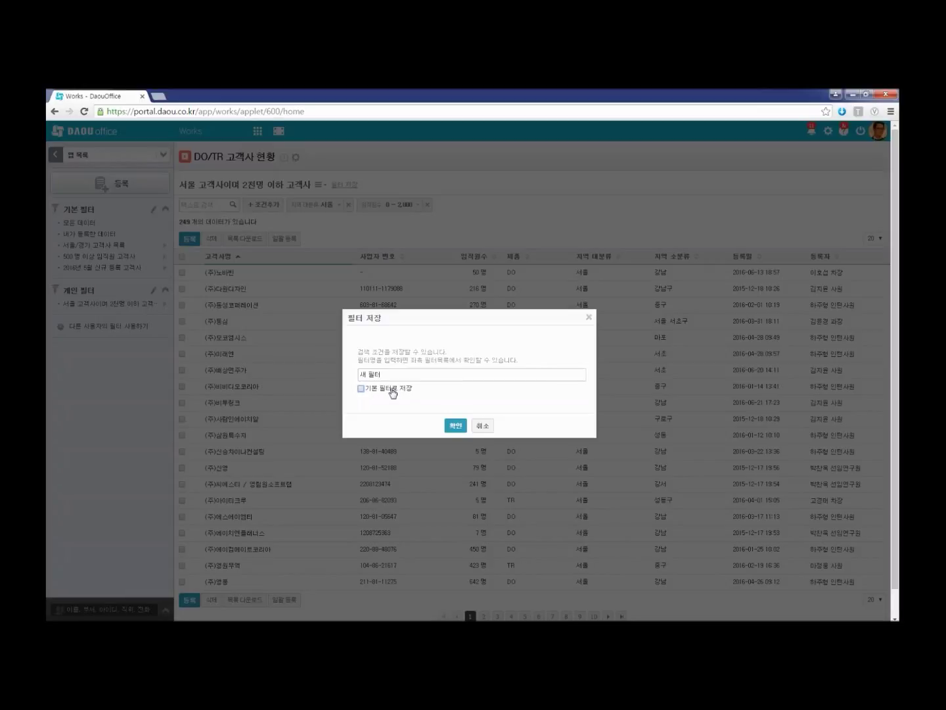
pyautogui.click(362, 389)
pyautogui.click(484, 425)
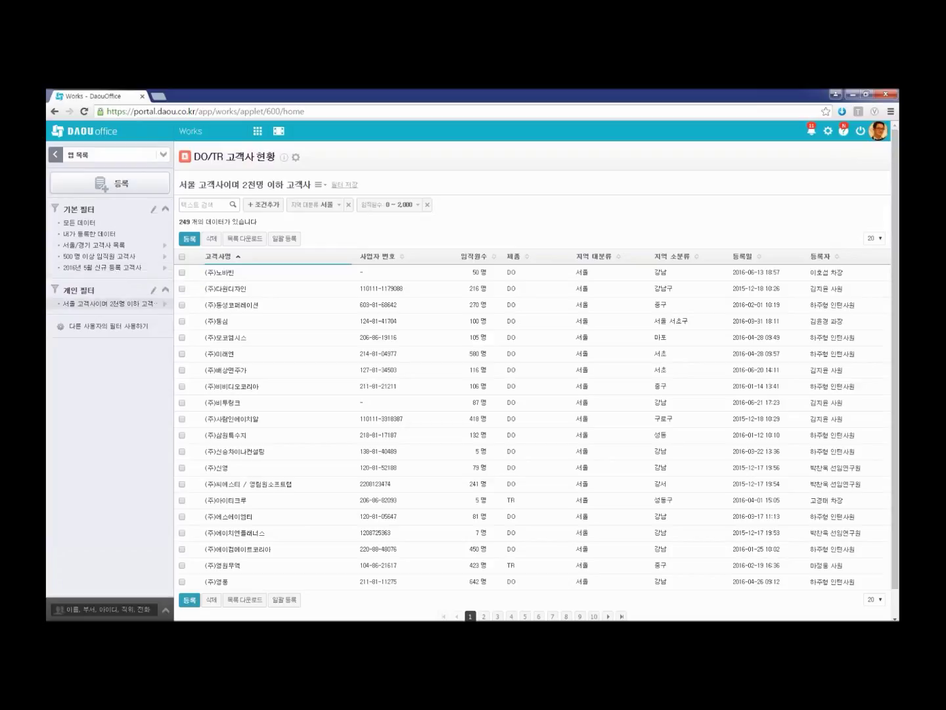
# - Go from the Works home into the IT 지원요청관리 app and open its management settings
pyautogui.click(191, 132)
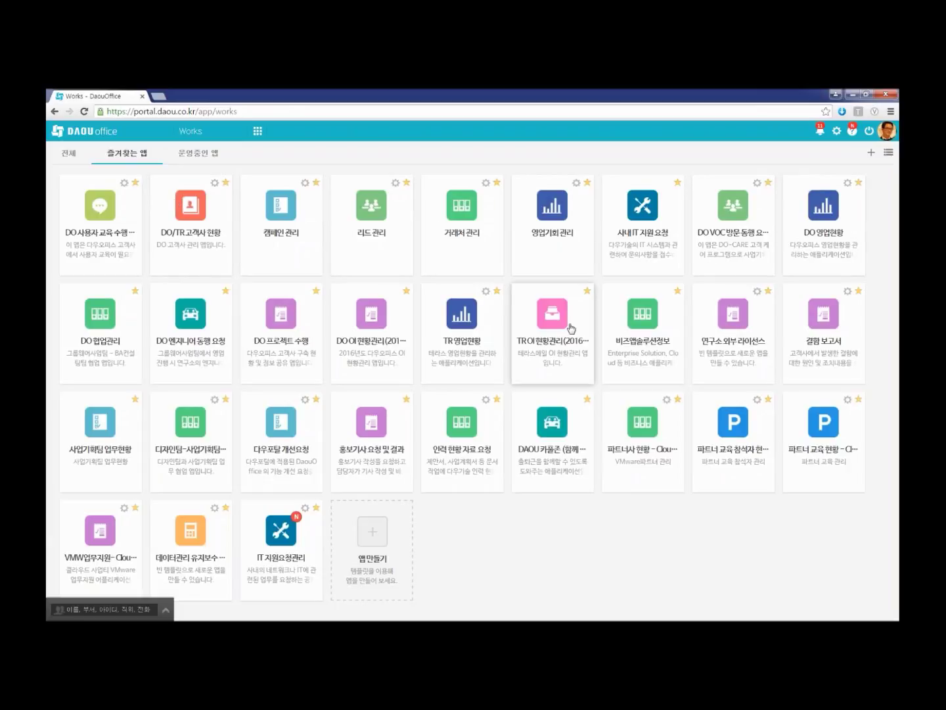
pyautogui.click(279, 532)
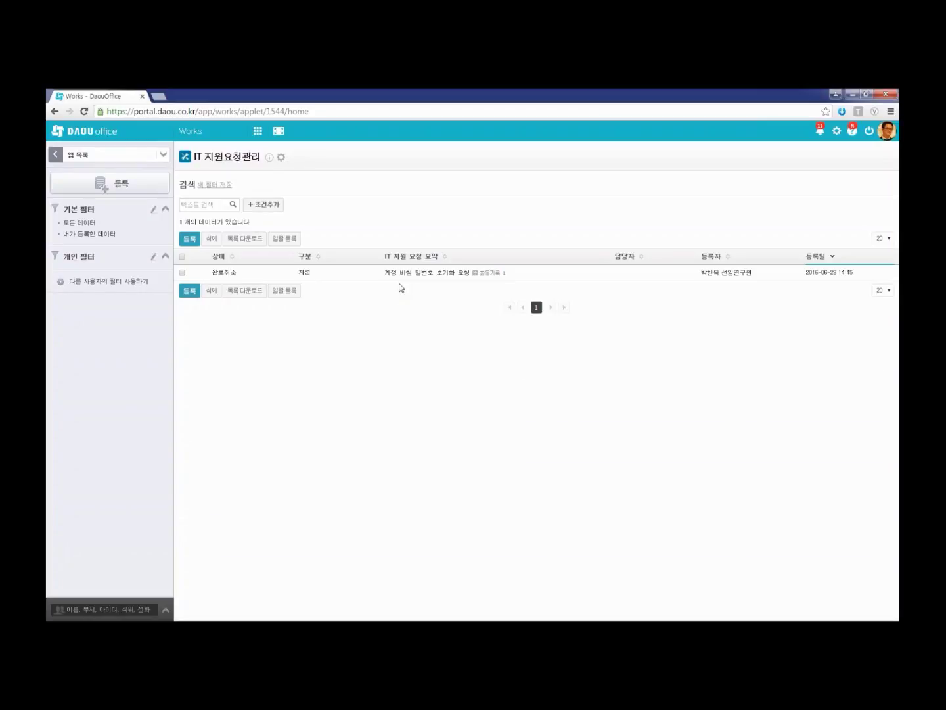
pyautogui.click(282, 157)
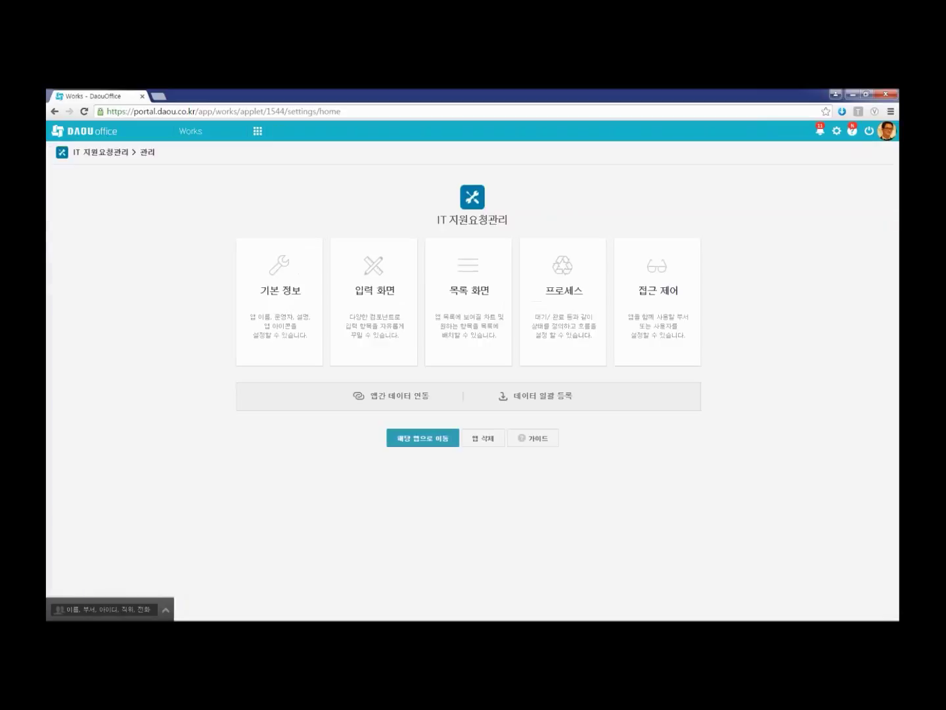
# - Look over the CSV bulk registration help, then go back through app management to the apps grid
pyautogui.doubleClick(544, 395)
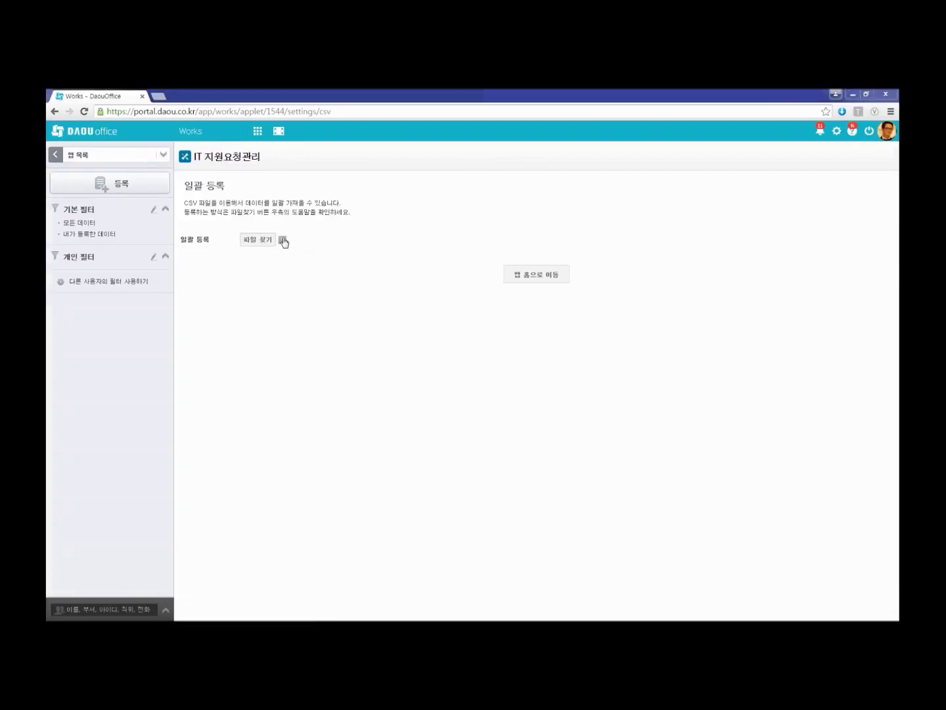
pyautogui.click(283, 239)
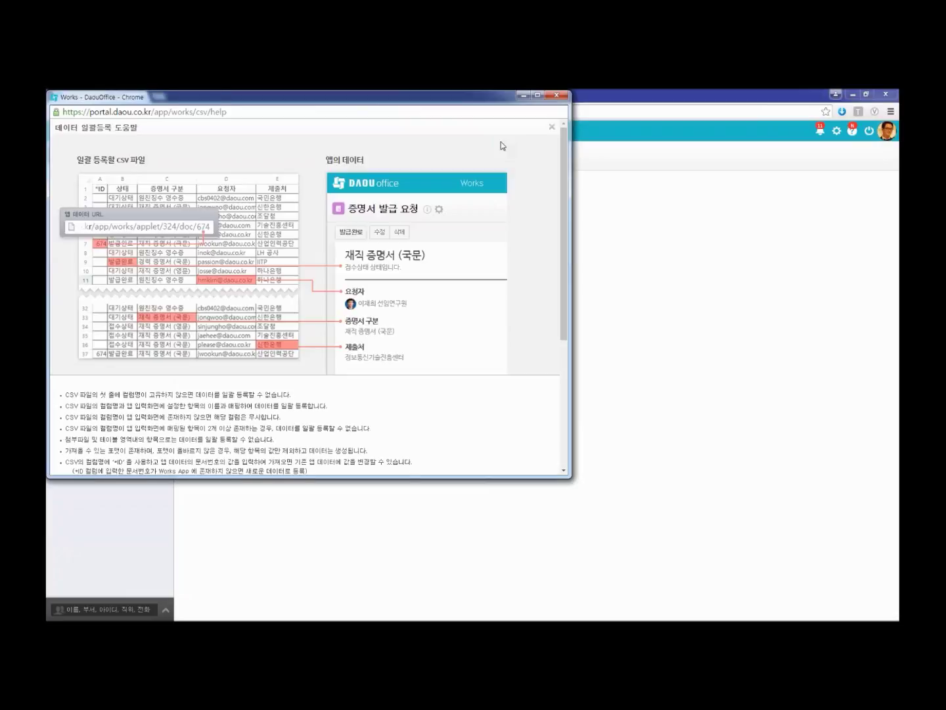
pyautogui.click(557, 94)
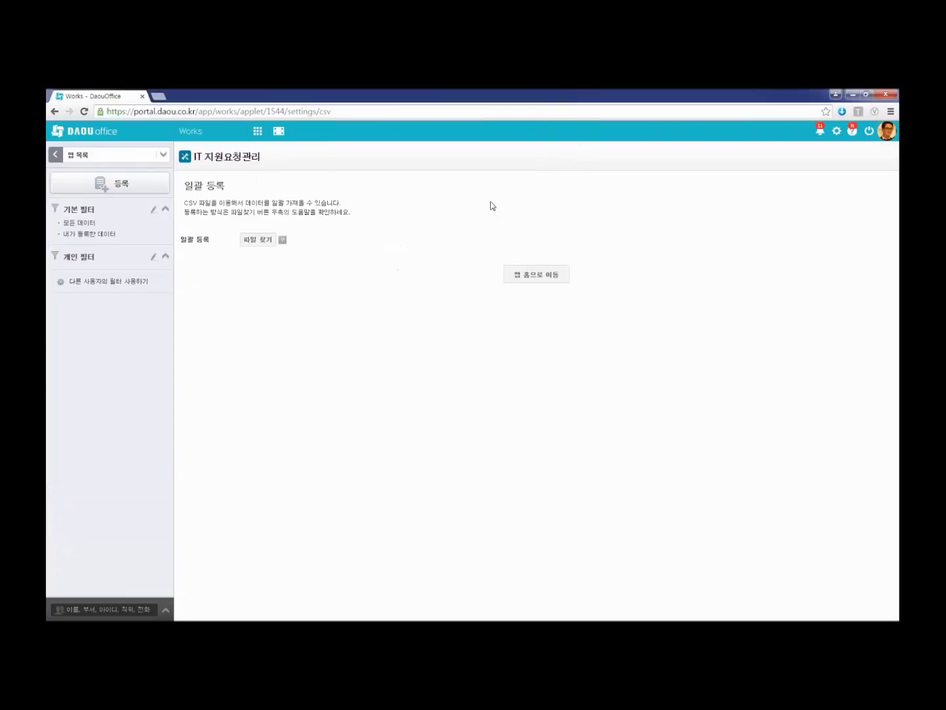
pyautogui.click(55, 112)
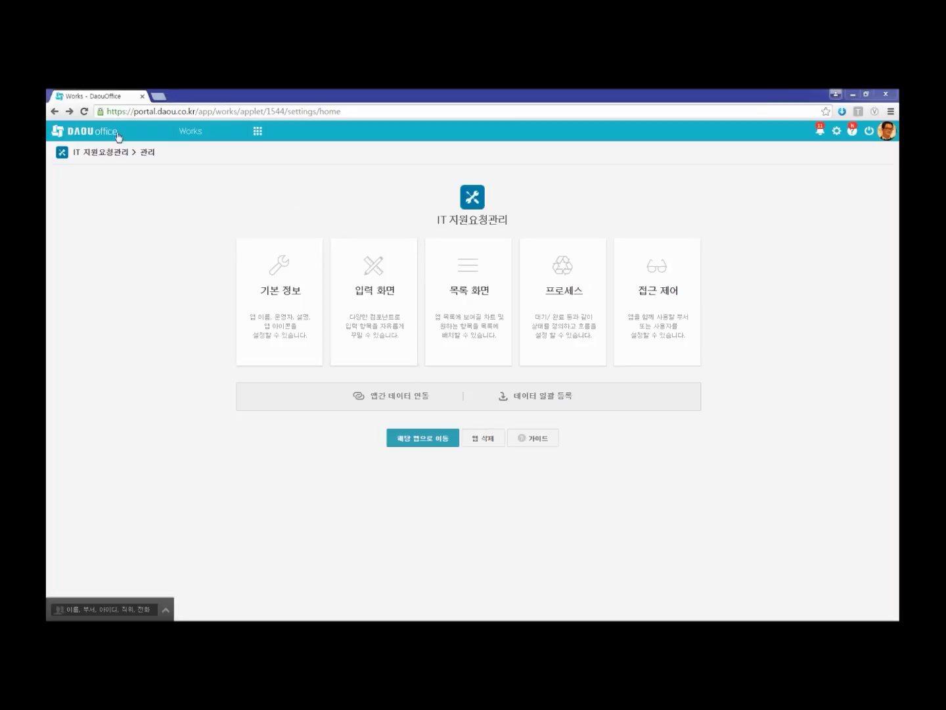
pyautogui.click(201, 136)
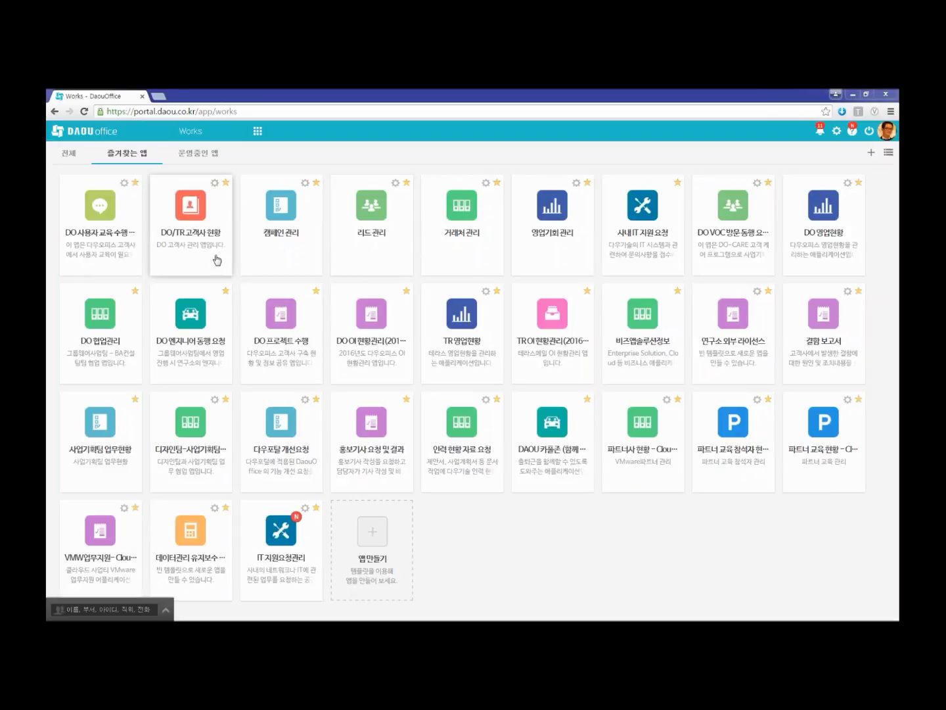
# - Show all records in DO/TR 고객사 현황, then open the DO 사용자 교육 수행 현황 app
pyautogui.click(198, 213)
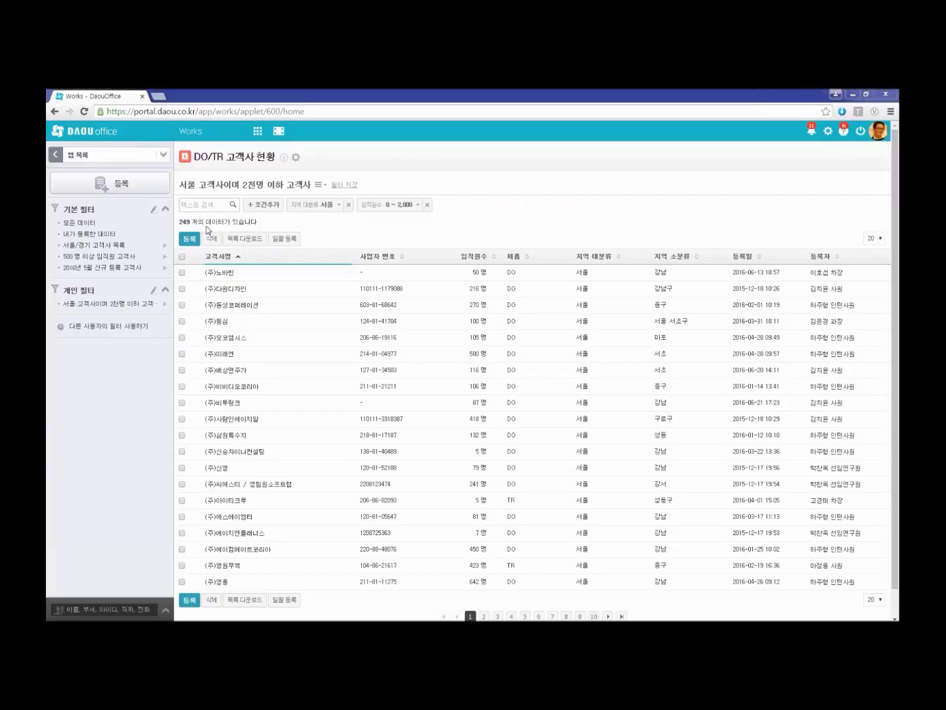
pyautogui.click(82, 223)
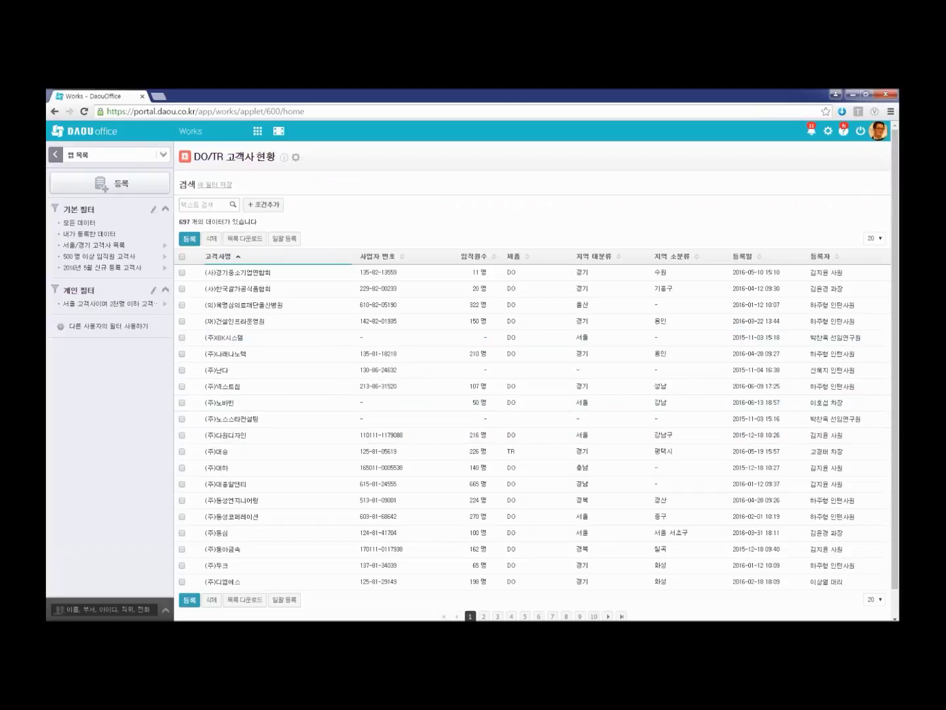
pyautogui.click(192, 132)
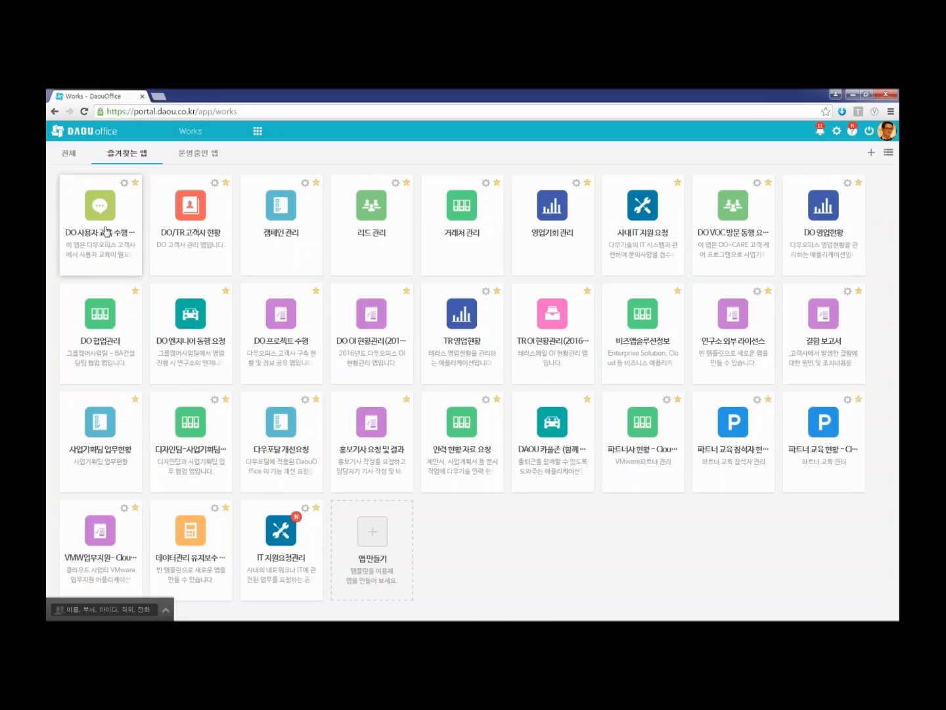
pyautogui.click(106, 230)
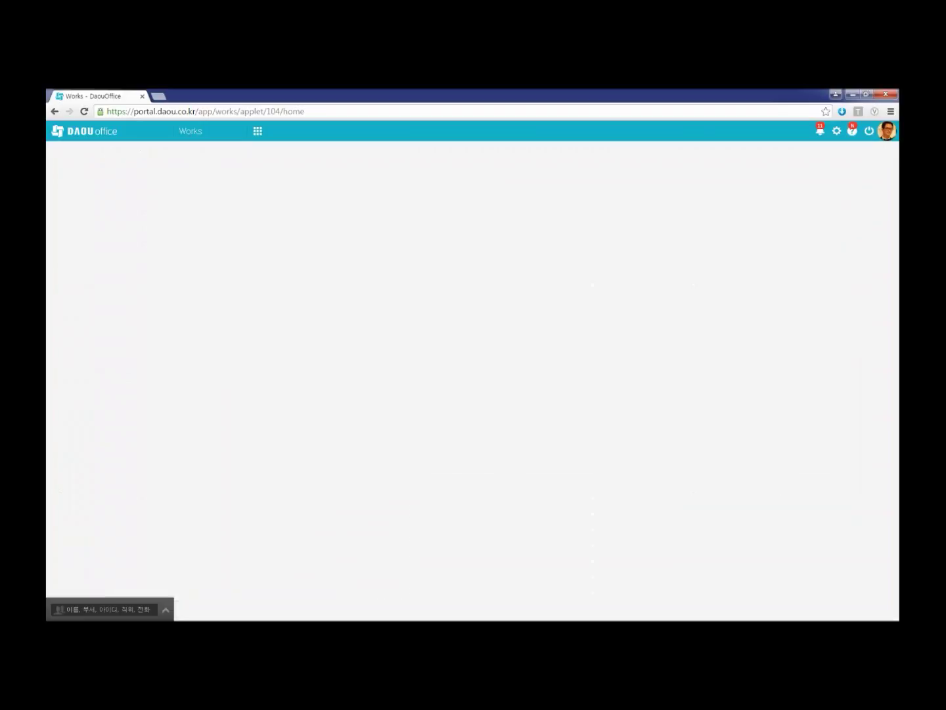
# - Start a new training record and link customer 미니게이트 to it via the customer search
pyautogui.click(118, 187)
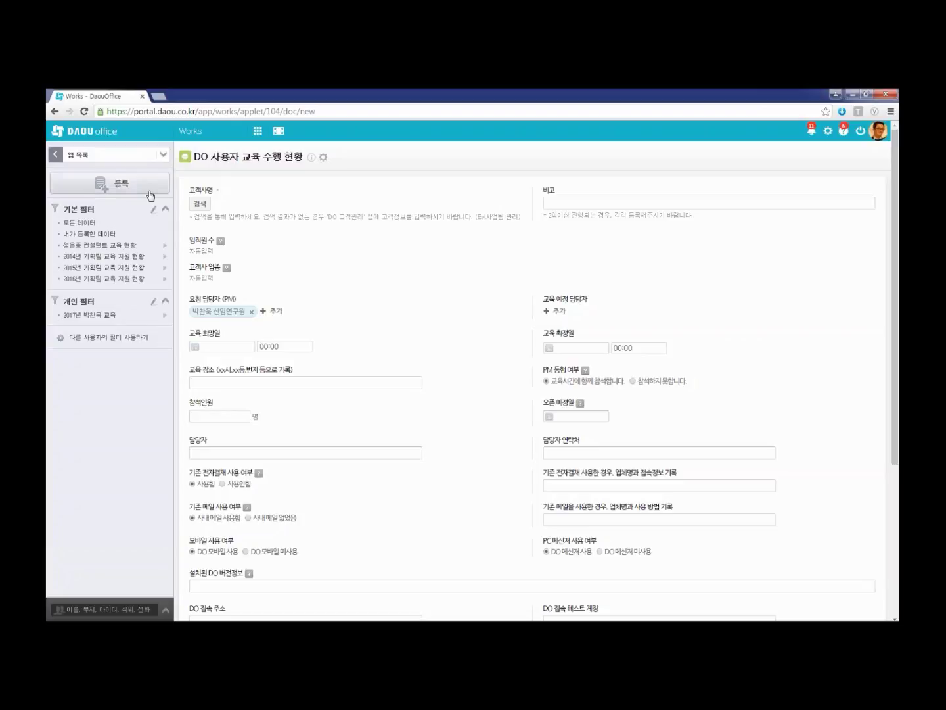
pyautogui.scroll(-2, 578, 259)
pyautogui.scroll(-1, 579, 260)
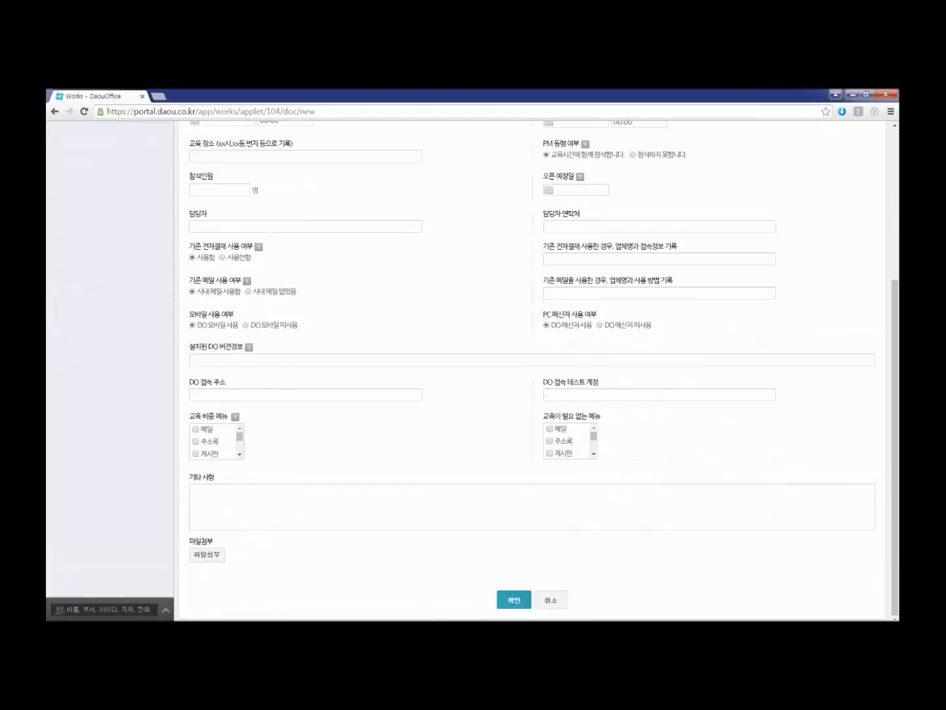
pyautogui.scroll(3, 393, 371)
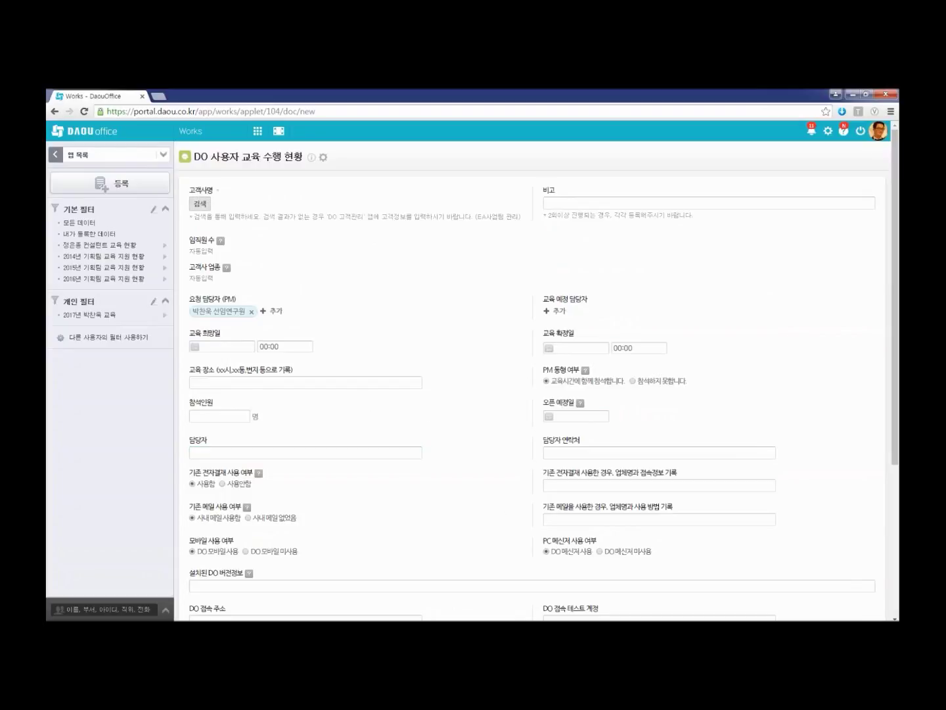
pyautogui.click(200, 204)
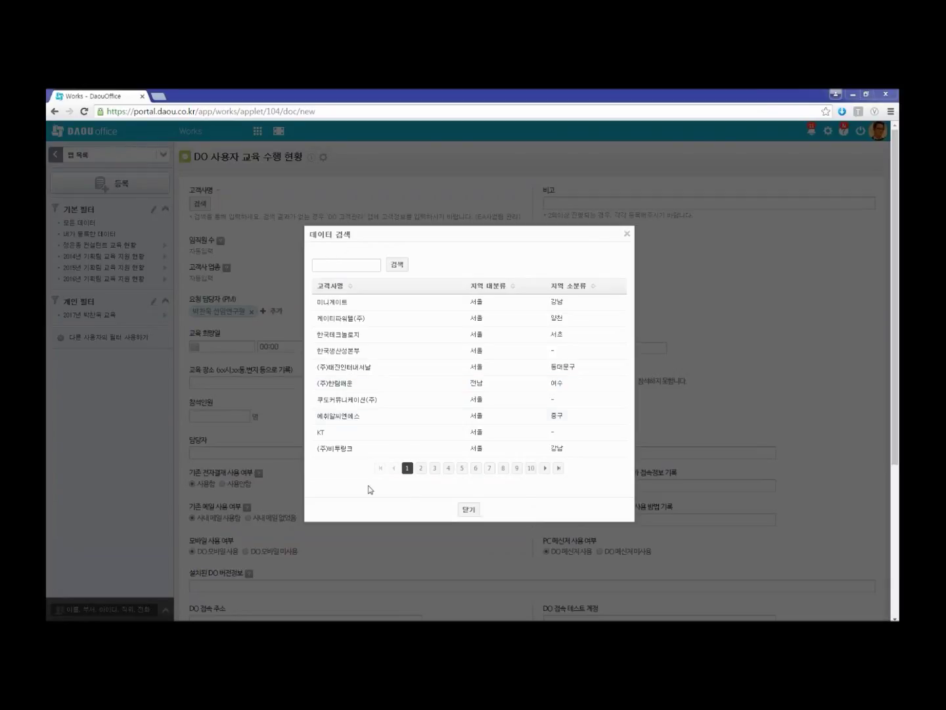
pyautogui.click(340, 309)
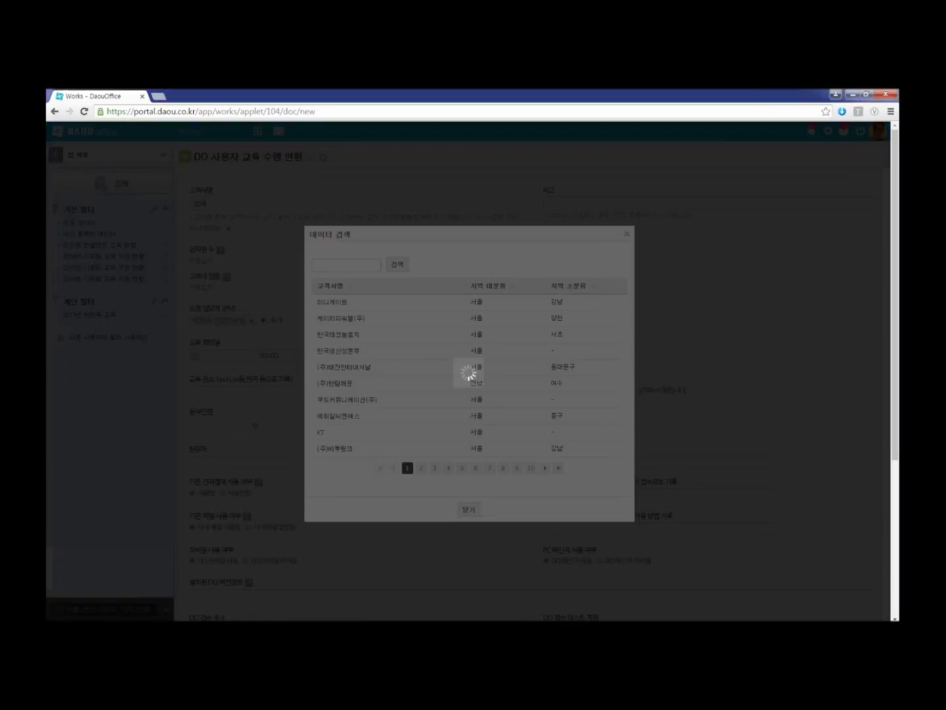
pyautogui.click(468, 509)
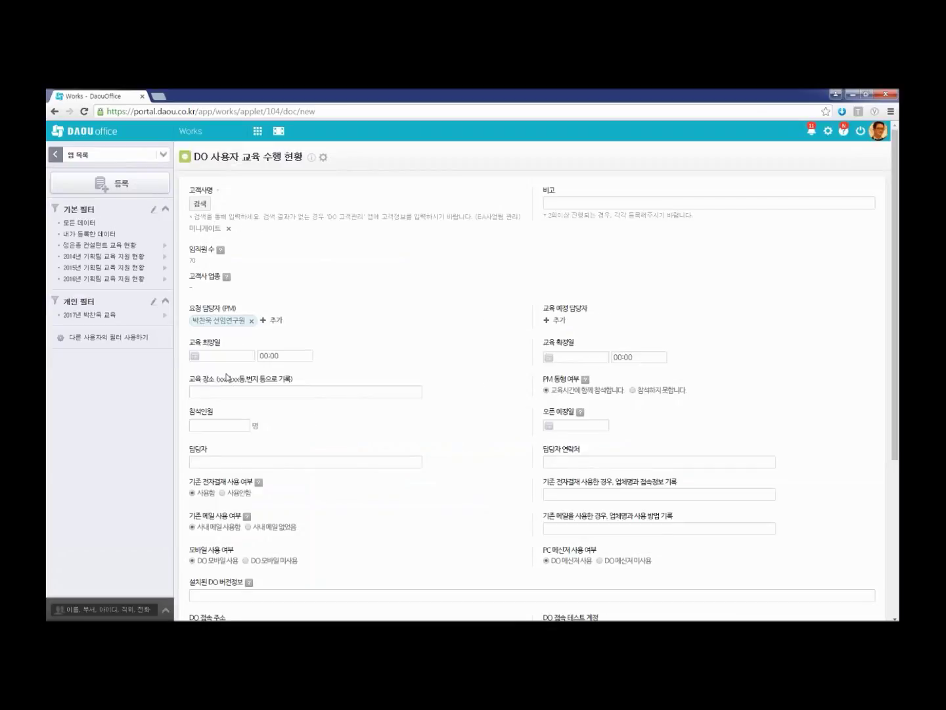
pyautogui.click(374, 393)
pyautogui.scroll(-4, 394, 414)
pyautogui.click(513, 599)
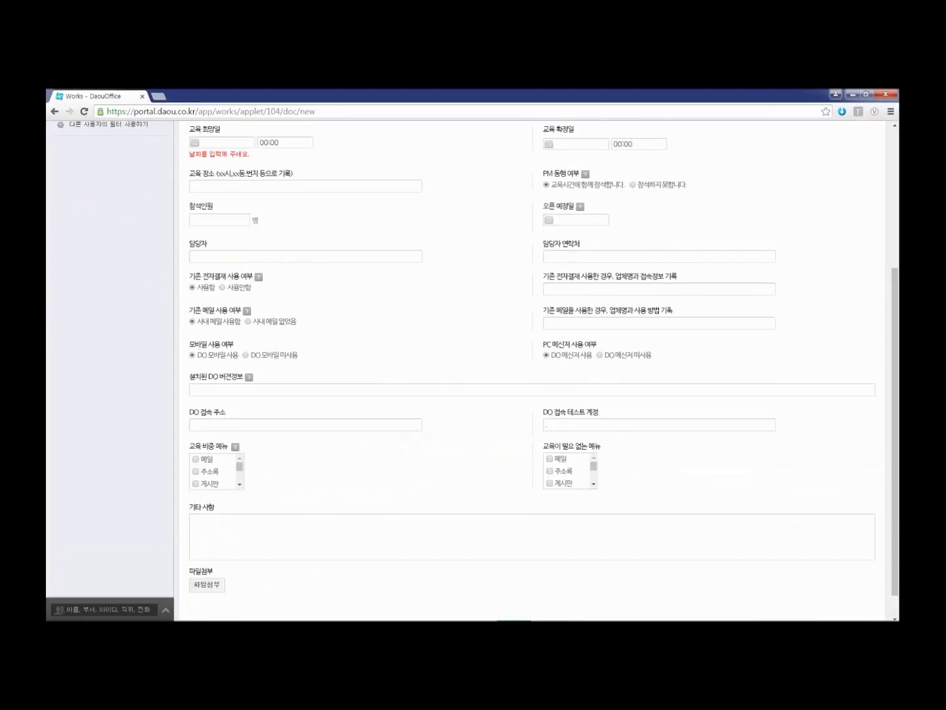
pyautogui.click(218, 142)
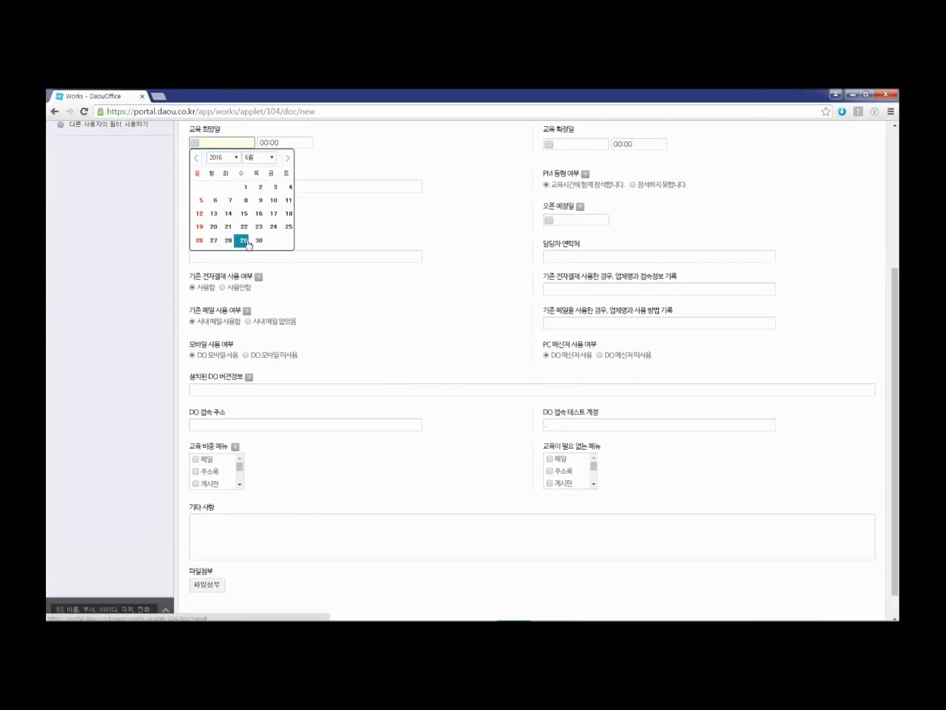
pyautogui.click(248, 244)
pyautogui.click(271, 142)
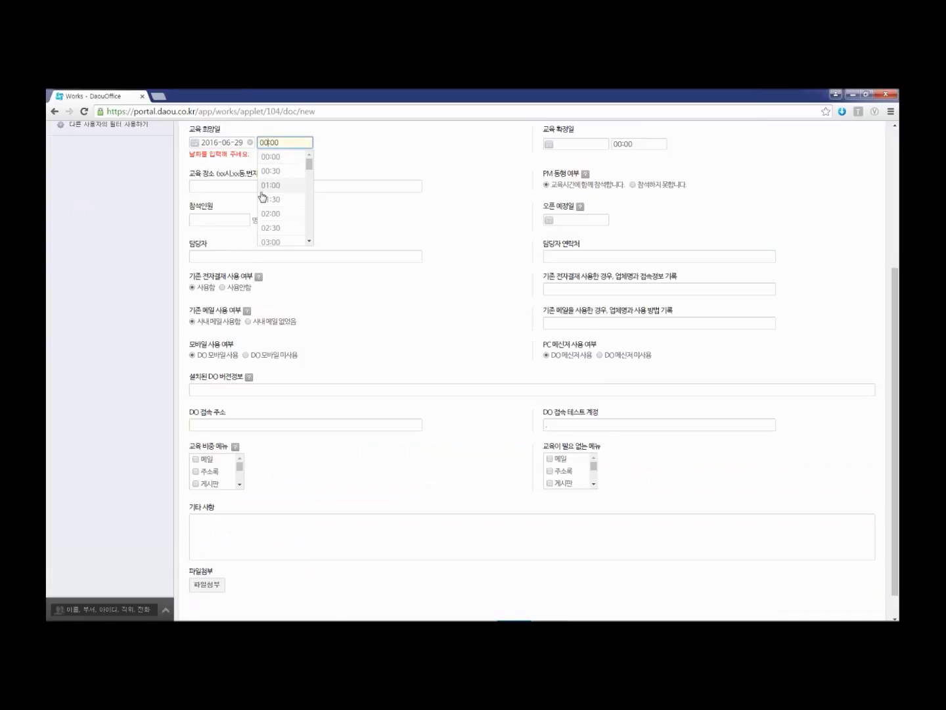
pyautogui.click(270, 185)
pyautogui.click(576, 148)
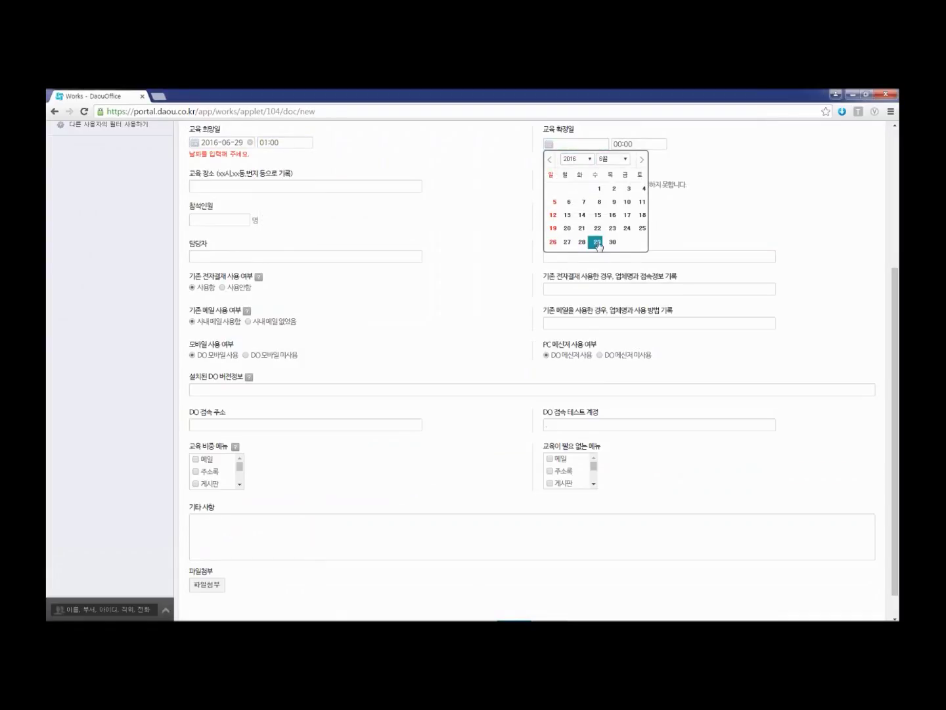
pyautogui.click(601, 246)
pyautogui.scroll(-1, 467, 375)
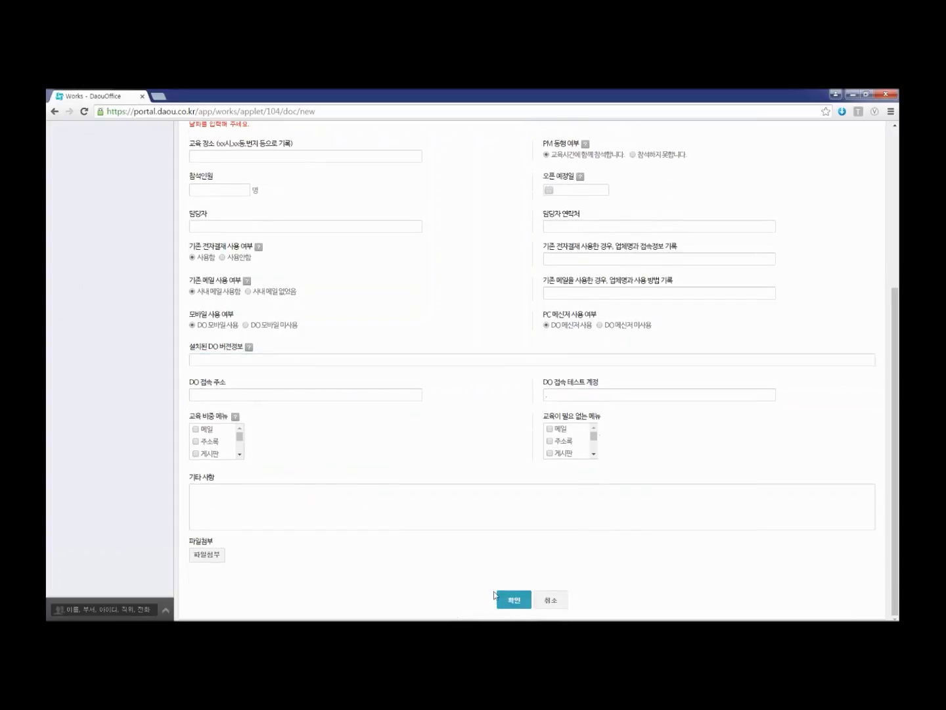
pyautogui.click(514, 592)
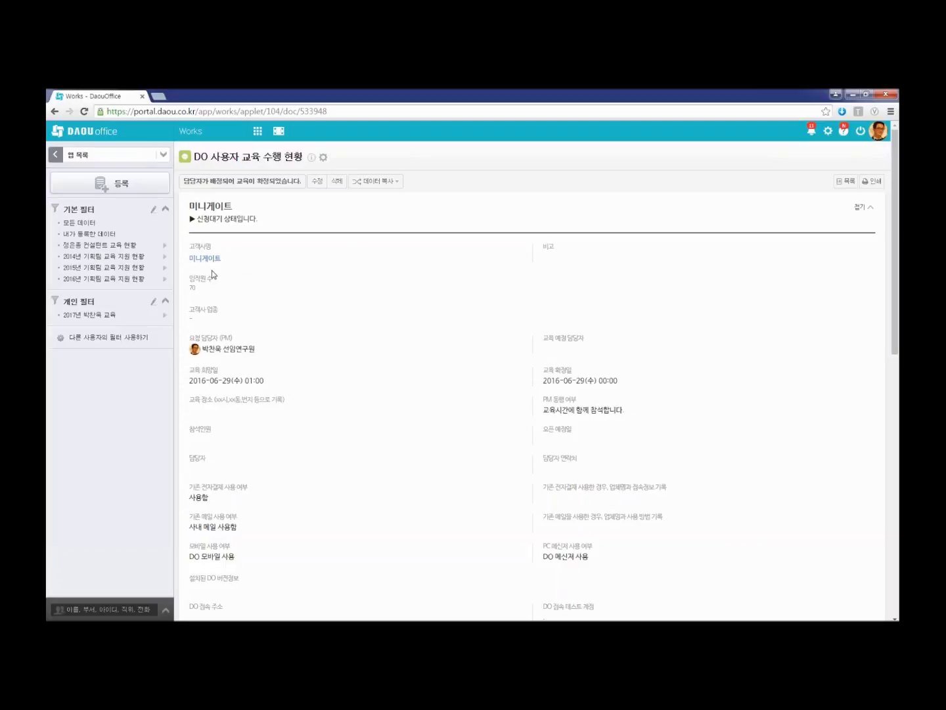
# - Check 미니게이트's customer record for the linked training request, then return to the training record tab
pyautogui.click(203, 260)
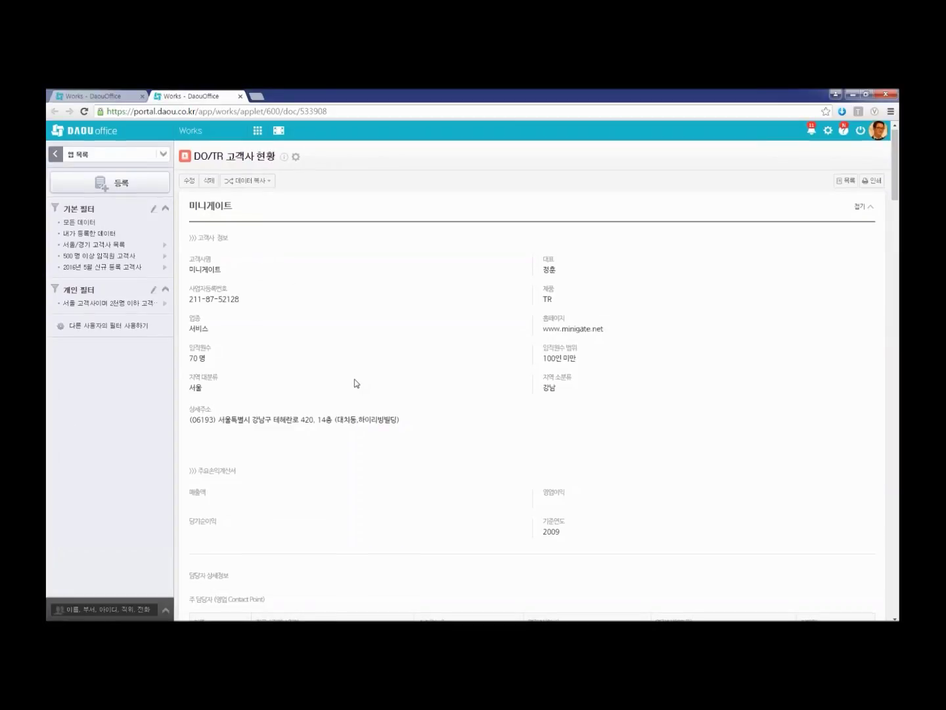
pyautogui.scroll(-5, 355, 383)
pyautogui.scroll(-10, 355, 383)
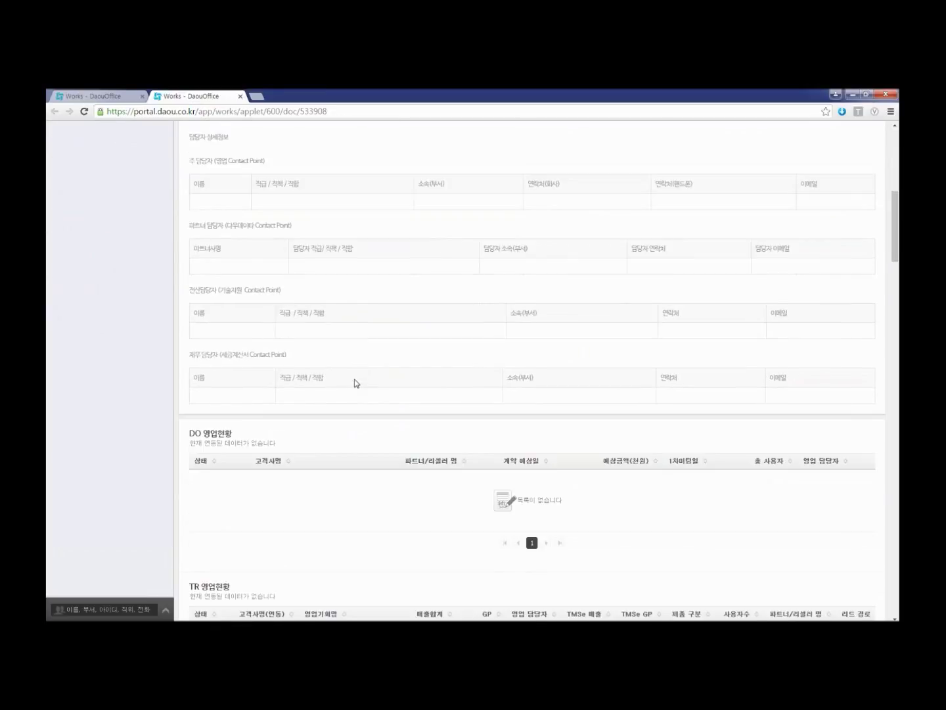
pyautogui.scroll(-15, 532, 371)
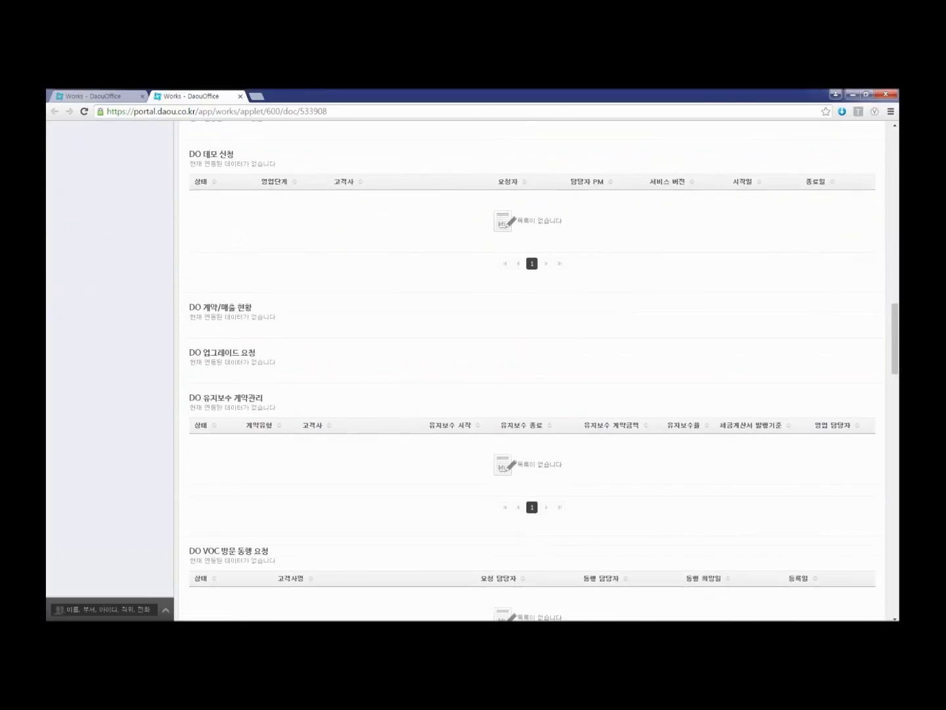
pyautogui.scroll(-15, 532, 370)
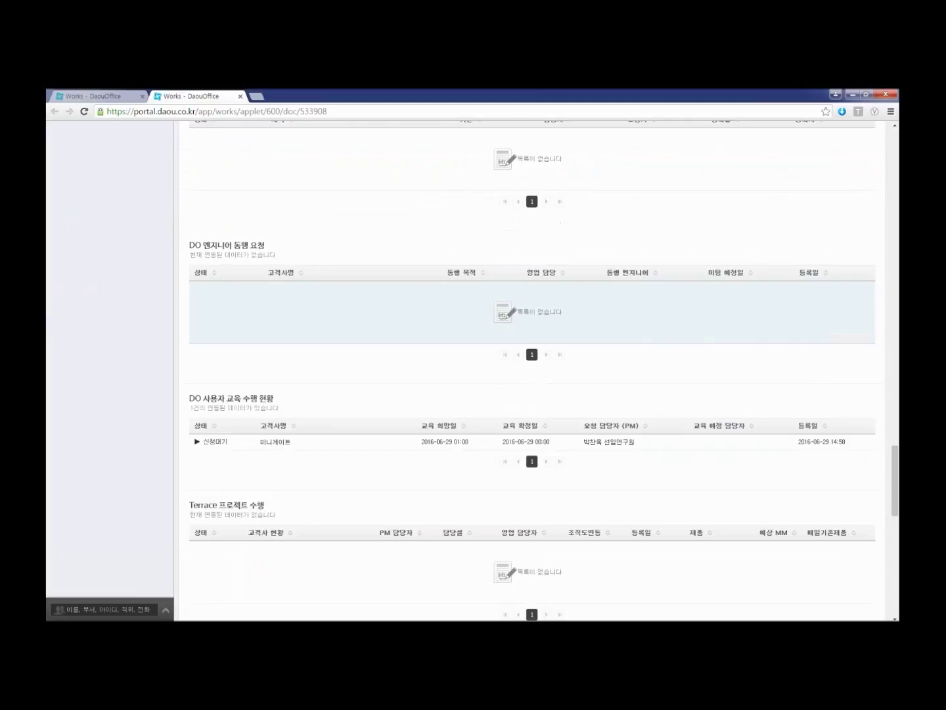
pyautogui.scroll(6, 532, 371)
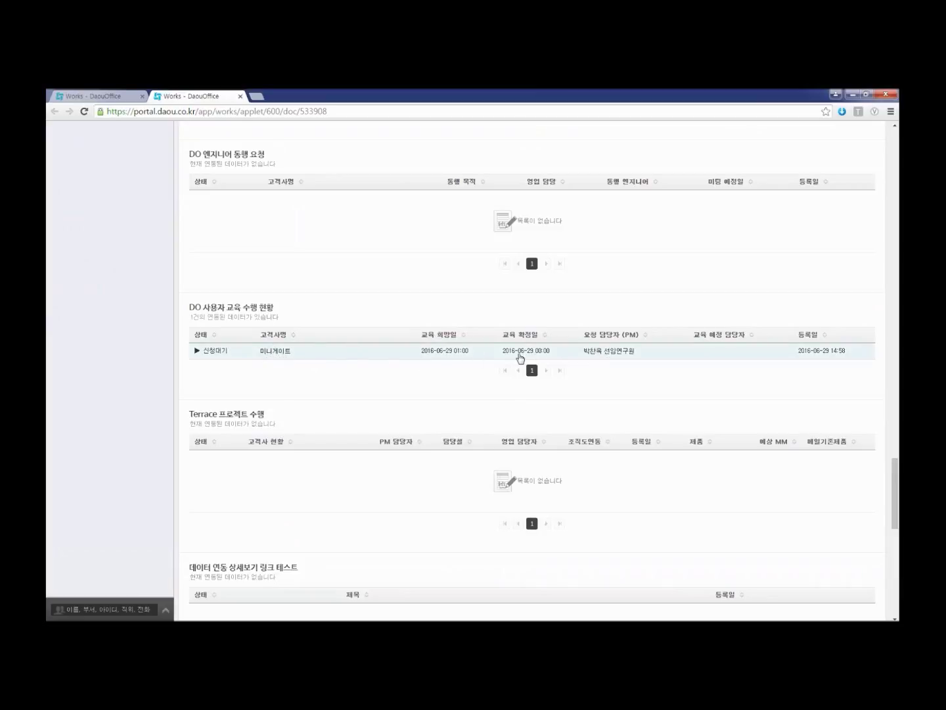
pyautogui.click(110, 99)
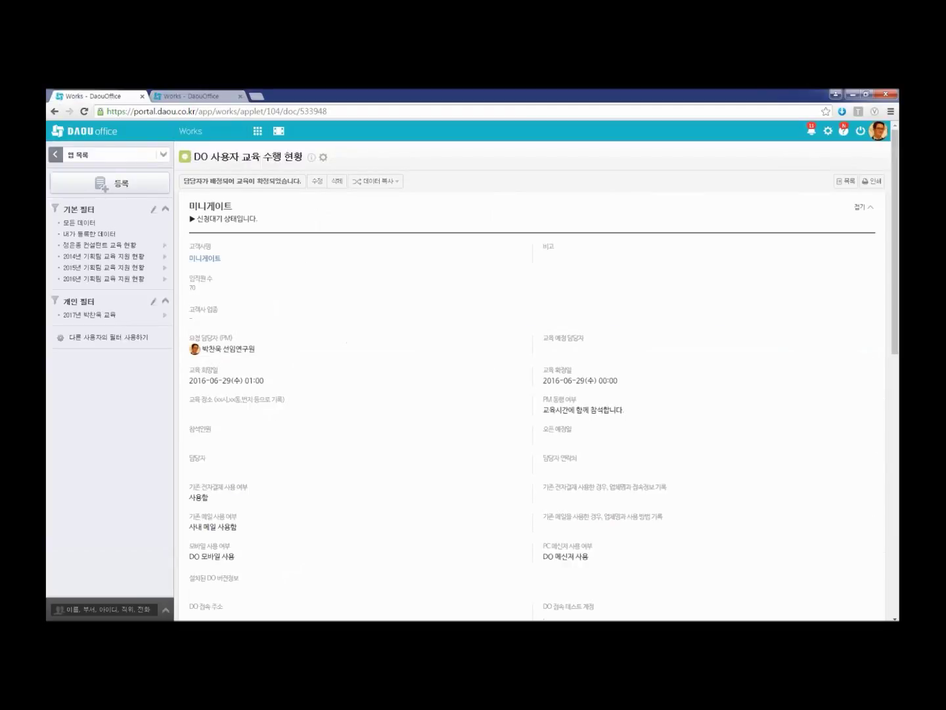
# - Open the training app's 입력 화면 editor and view the 고객사명 field's data-link properties
pyautogui.click(324, 159)
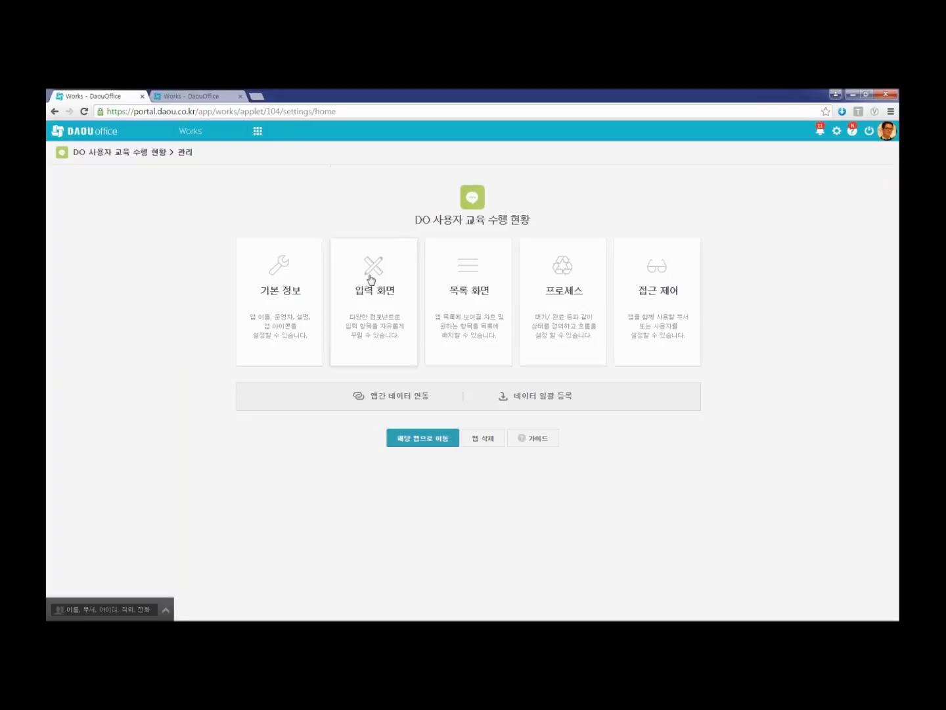
pyautogui.click(378, 291)
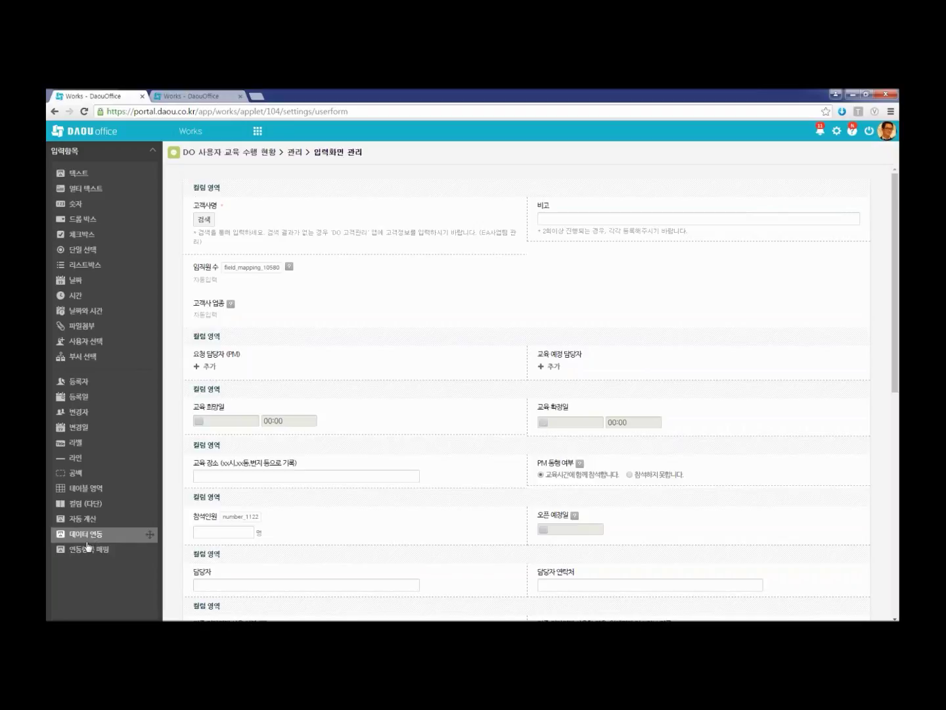
pyautogui.moveTo(92, 544); pyautogui.dragTo(253, 221)
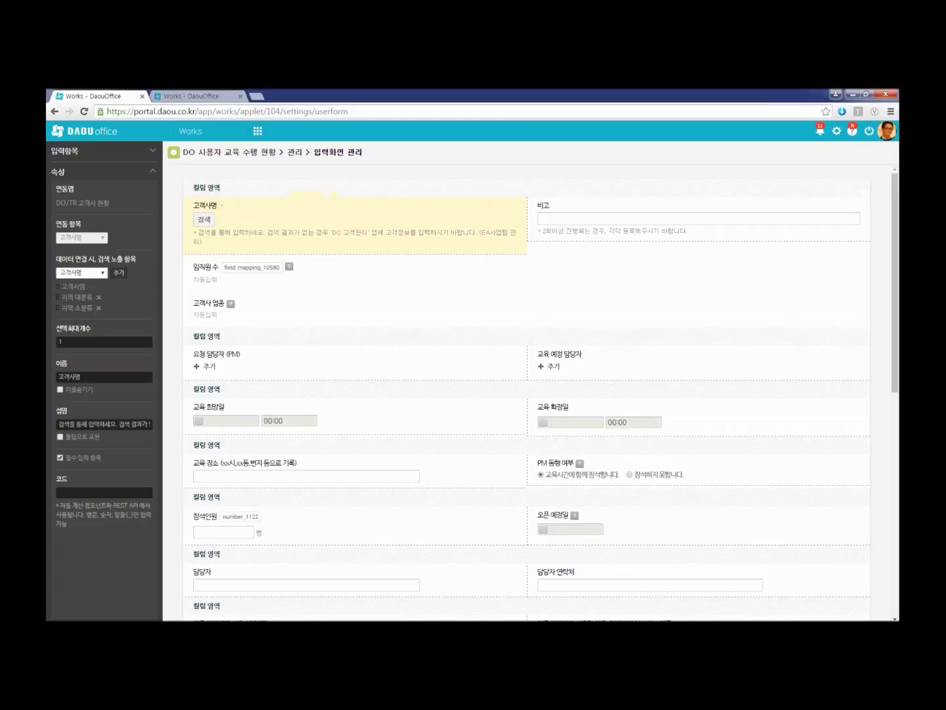
pyautogui.click(96, 151)
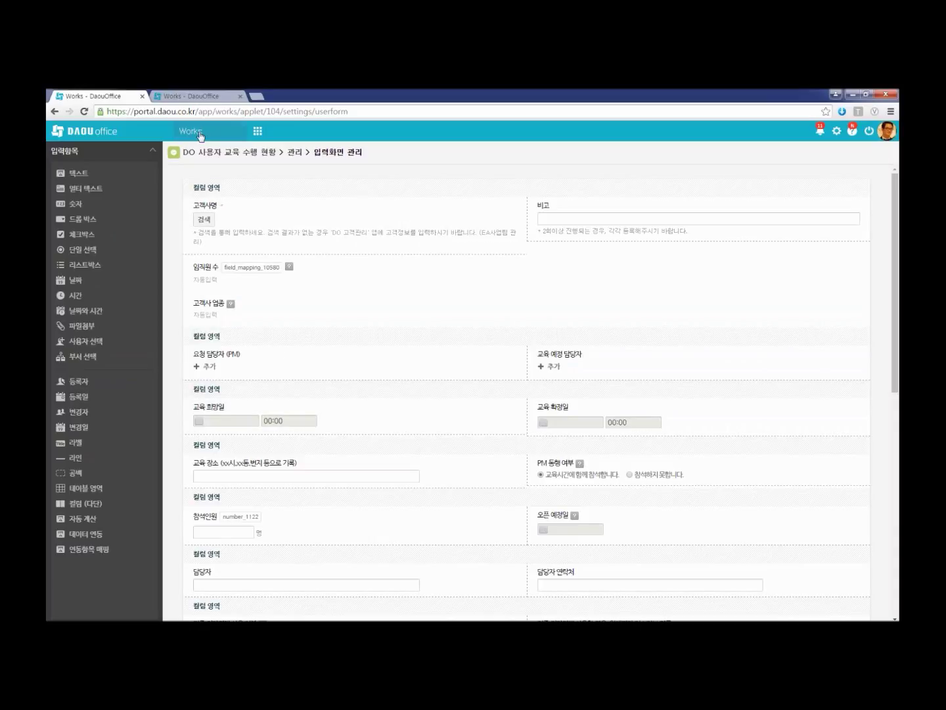
# - Go back to the favourite apps grid and show the 2016-06-24 update notice
pyautogui.click(199, 136)
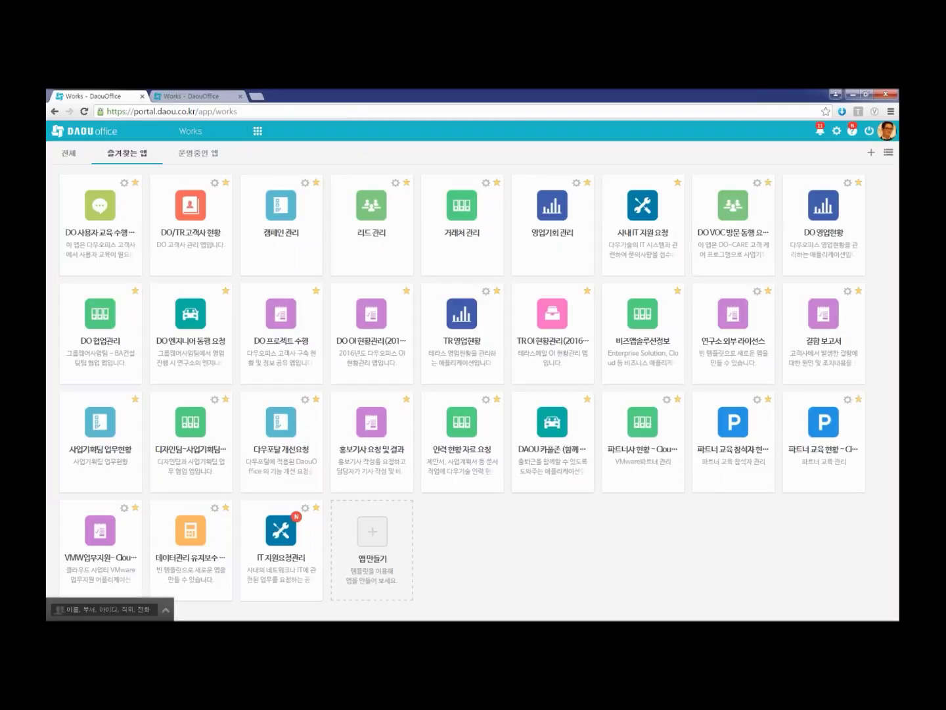
pyautogui.click(854, 132)
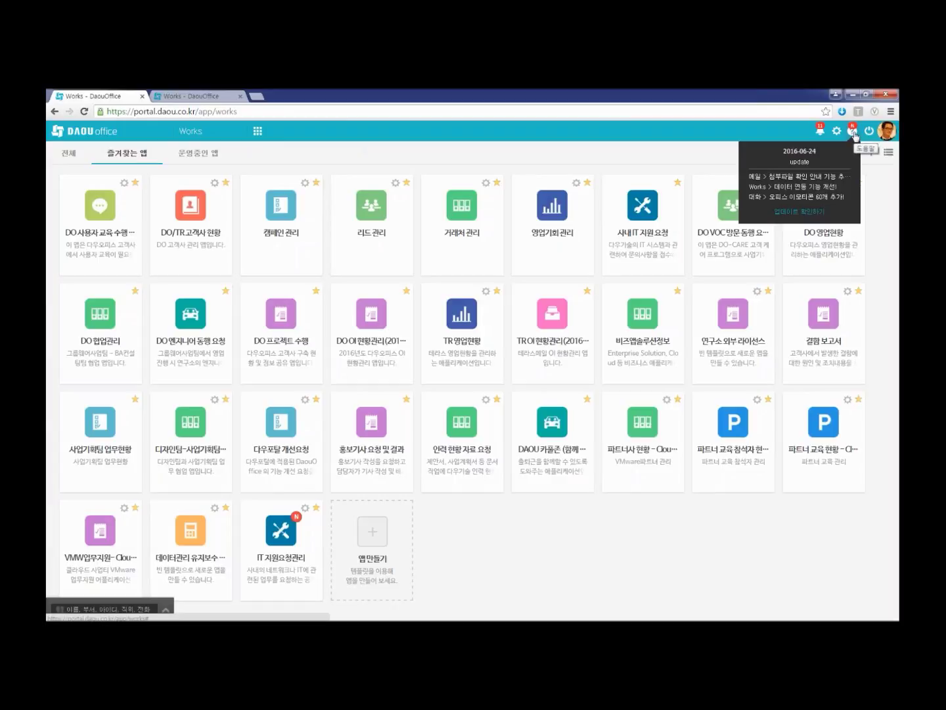
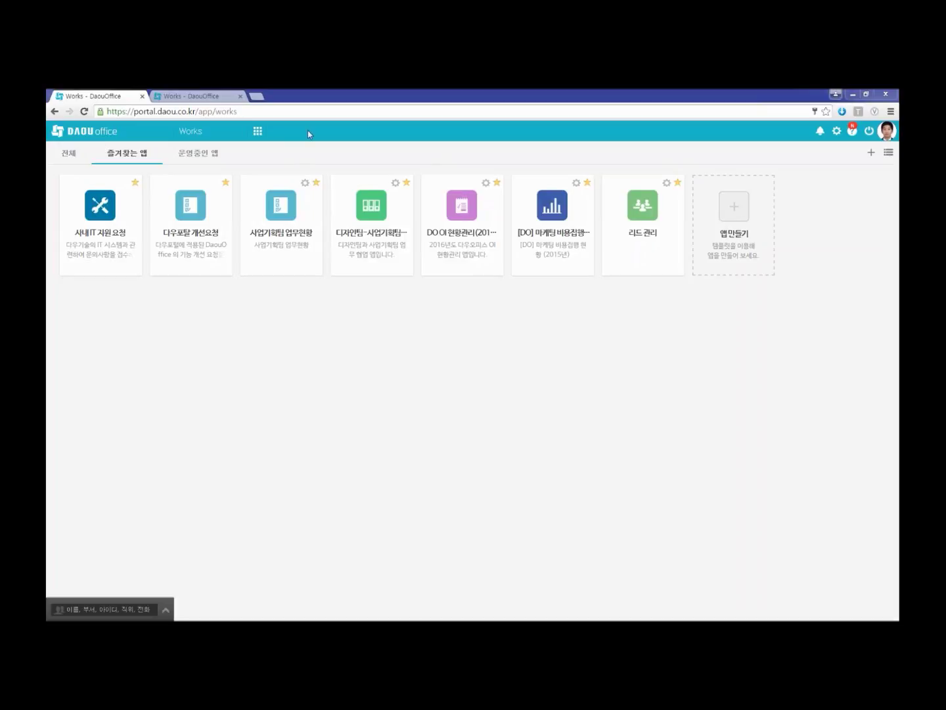
# - Browse the 전체, 즐겨찾는 앱 and 운영중인 앱 tabs, then open the 사내 IT 지원 요청 app
pyautogui.click(72, 155)
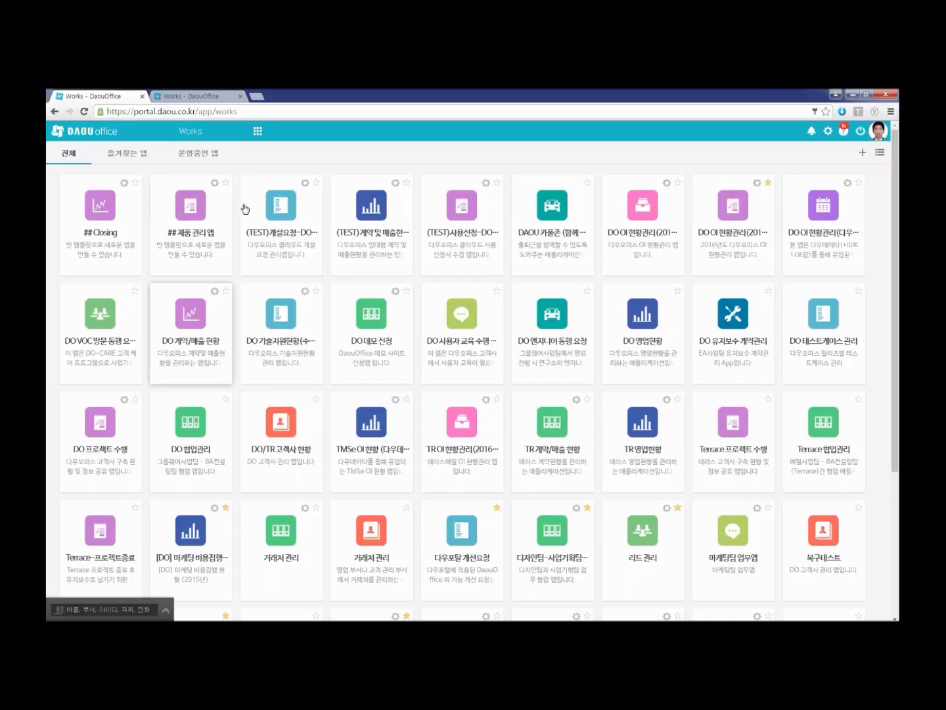
pyautogui.click(127, 159)
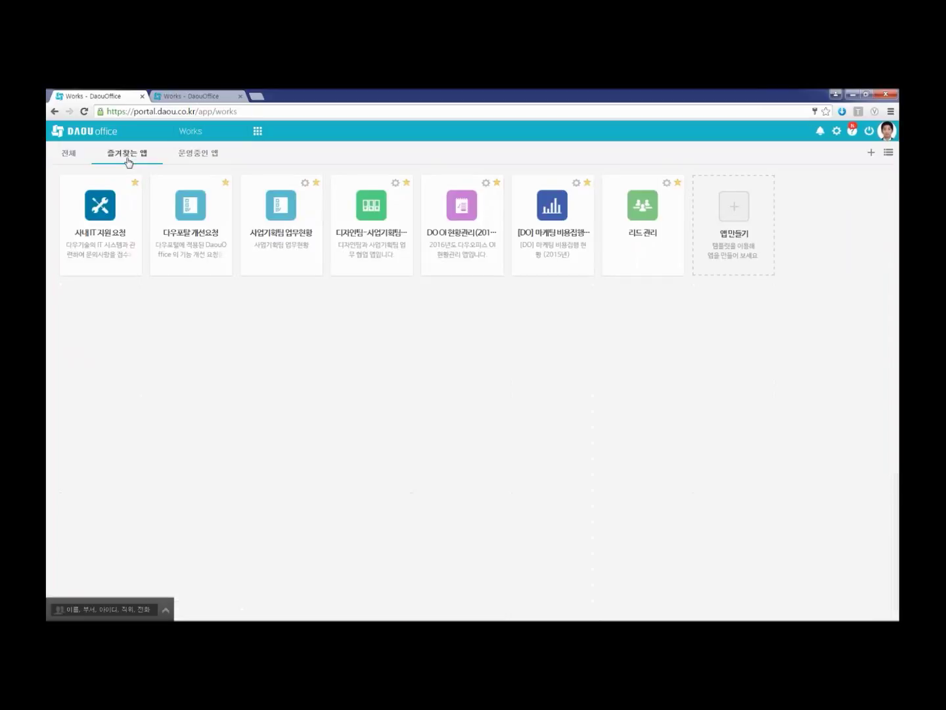
pyautogui.click(209, 157)
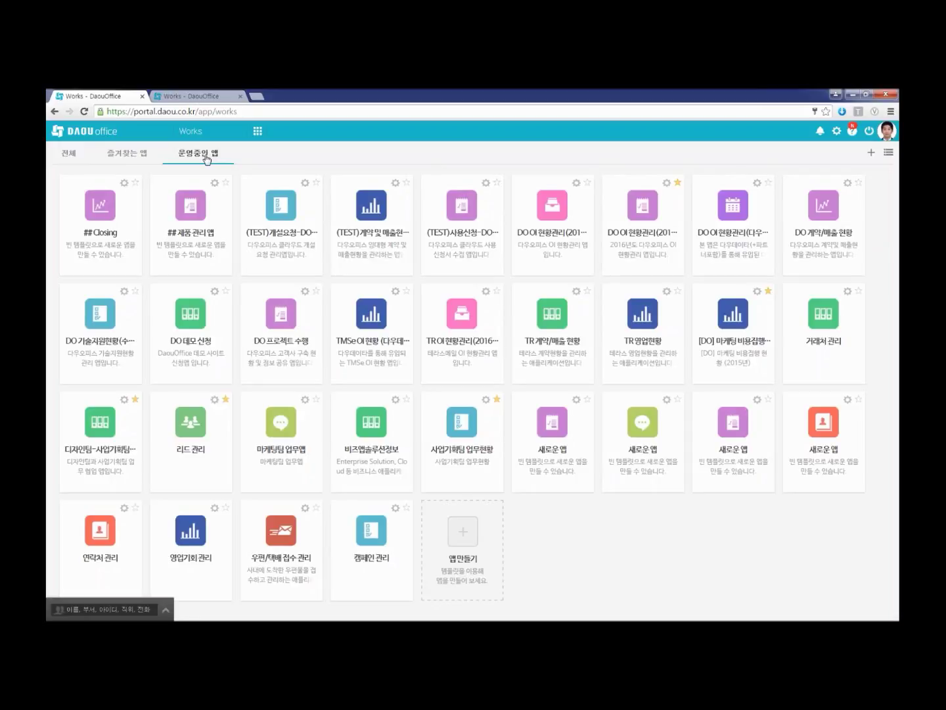
pyautogui.click(68, 153)
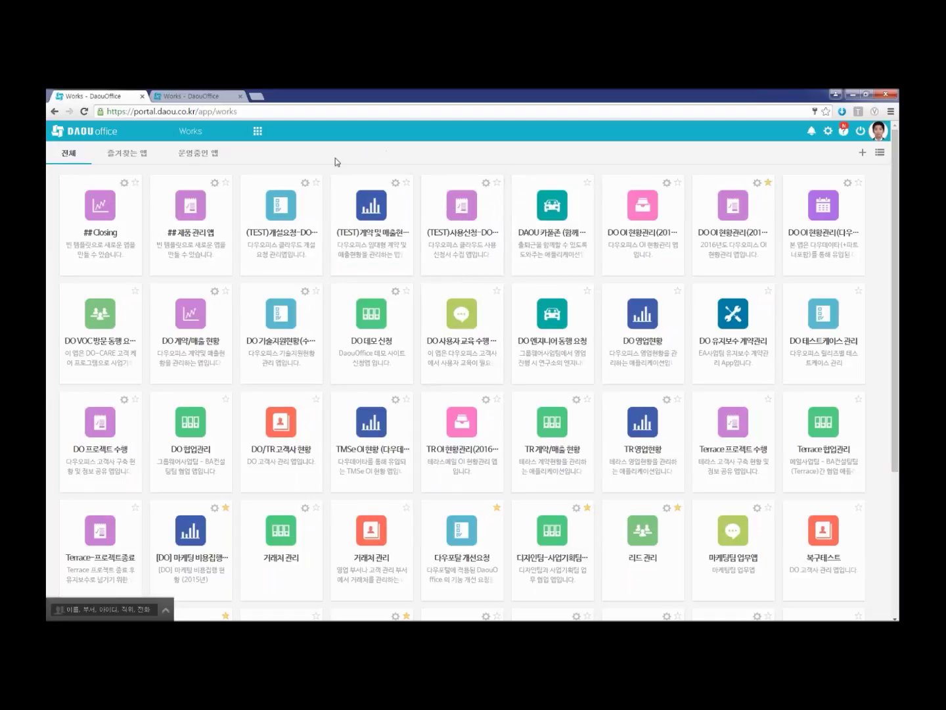
pyautogui.click(132, 156)
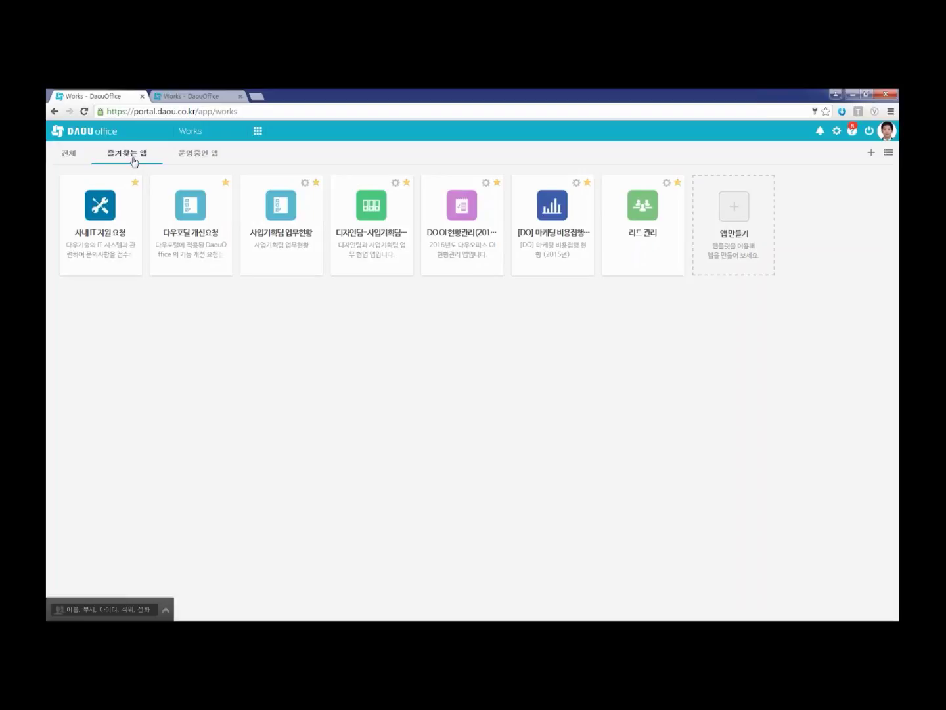
pyautogui.click(99, 246)
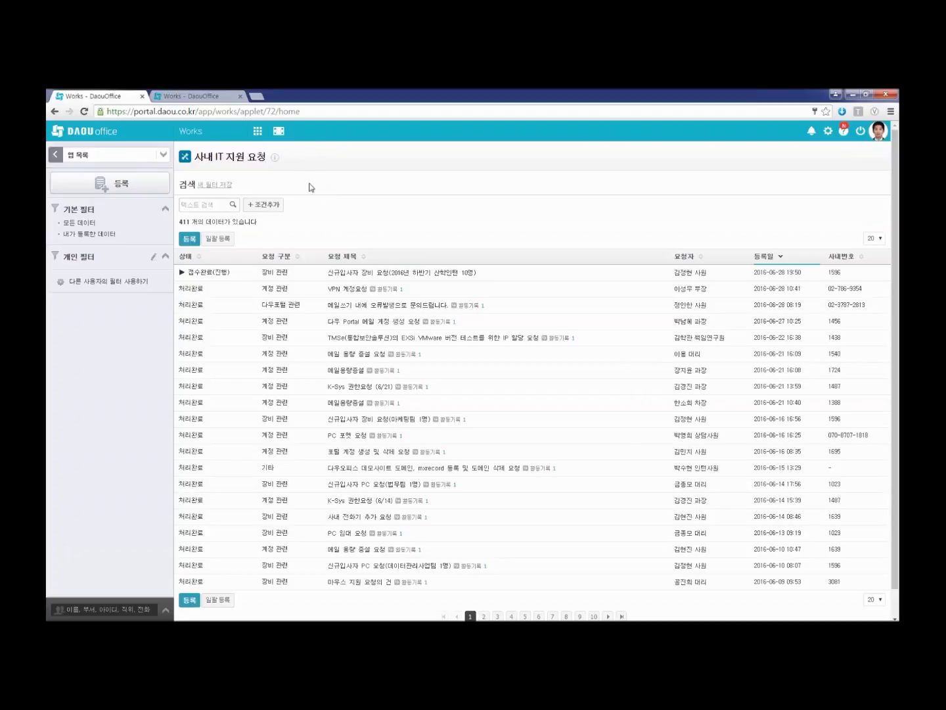
# - Start a new 사내 IT 지원 요청 entry and place the cursor in the 요청 제목 field
pyautogui.click(110, 184)
pyautogui.click(260, 244)
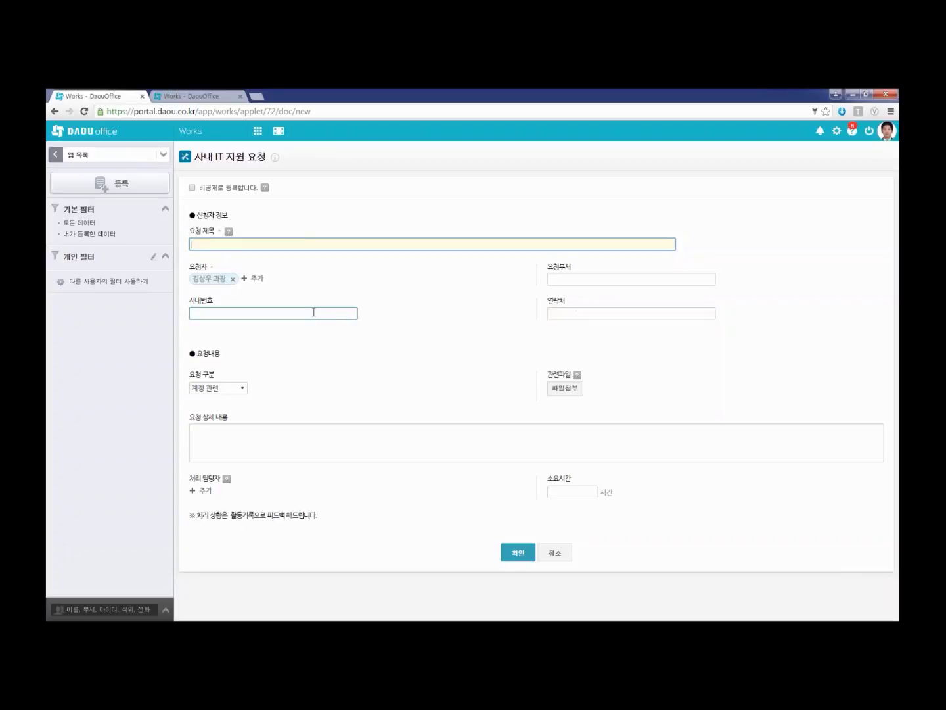
# - Set the request category to 다우포털 관련 and enter 'test' as the request details
pyautogui.click(224, 390)
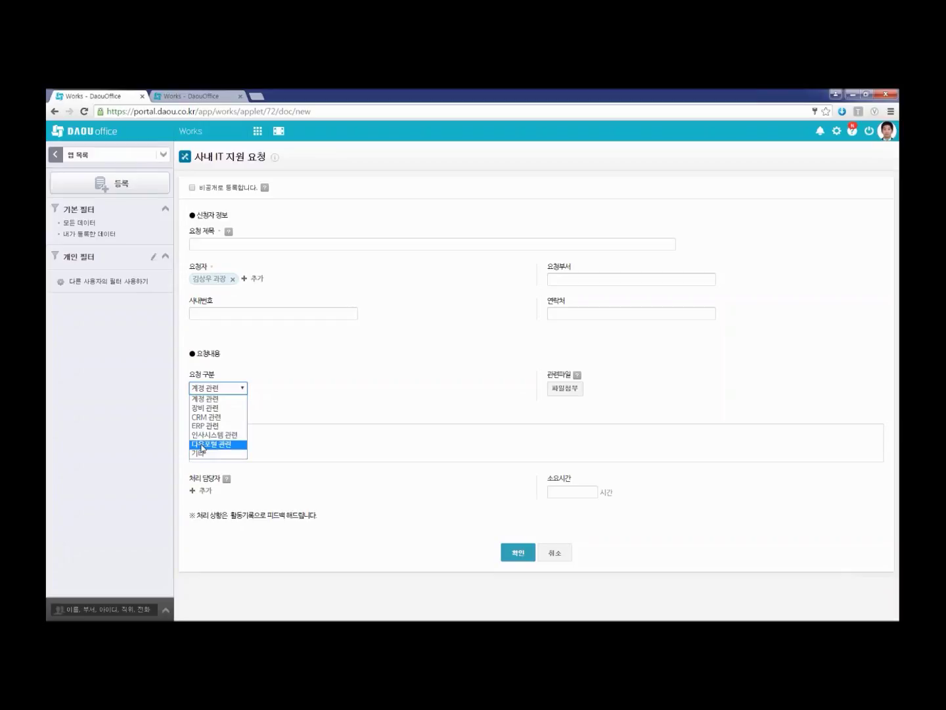
pyautogui.click(202, 449)
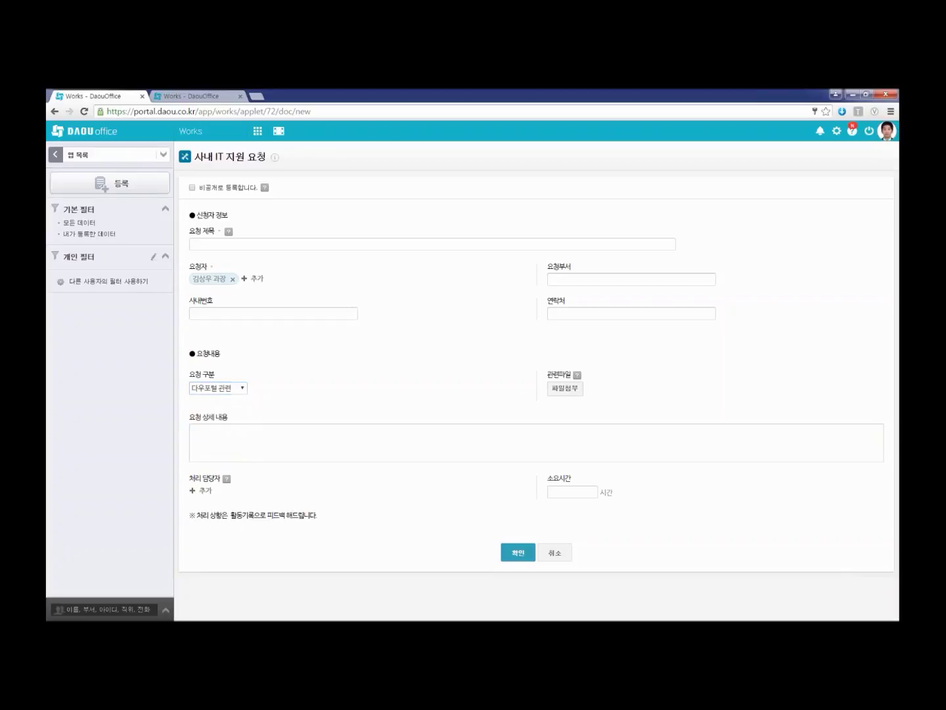
pyautogui.click(253, 458)
pyautogui.click(238, 435)
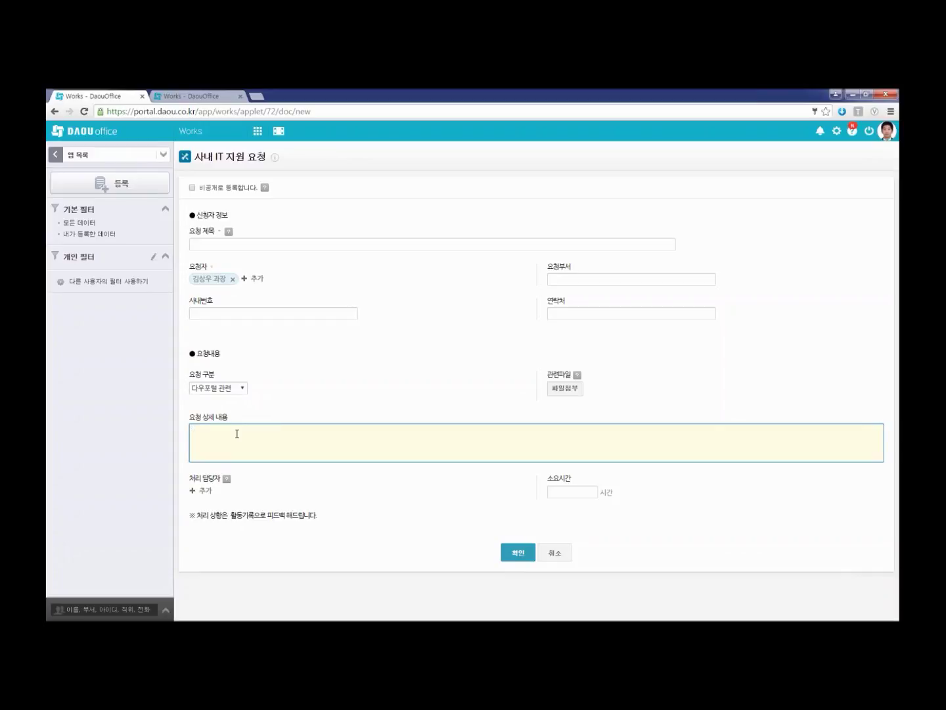
pyautogui.write('ㅅㄷㄴ')
pyautogui.press('BackSpace')
pyautogui.press('BackSpace')
pyautogui.press('BackSpace')
pyautogui.write('test')
# - Title the request 'test', submit it, and show the full request list
pyautogui.click(308, 241)
pyautogui.write('test')
pyautogui.click(518, 552)
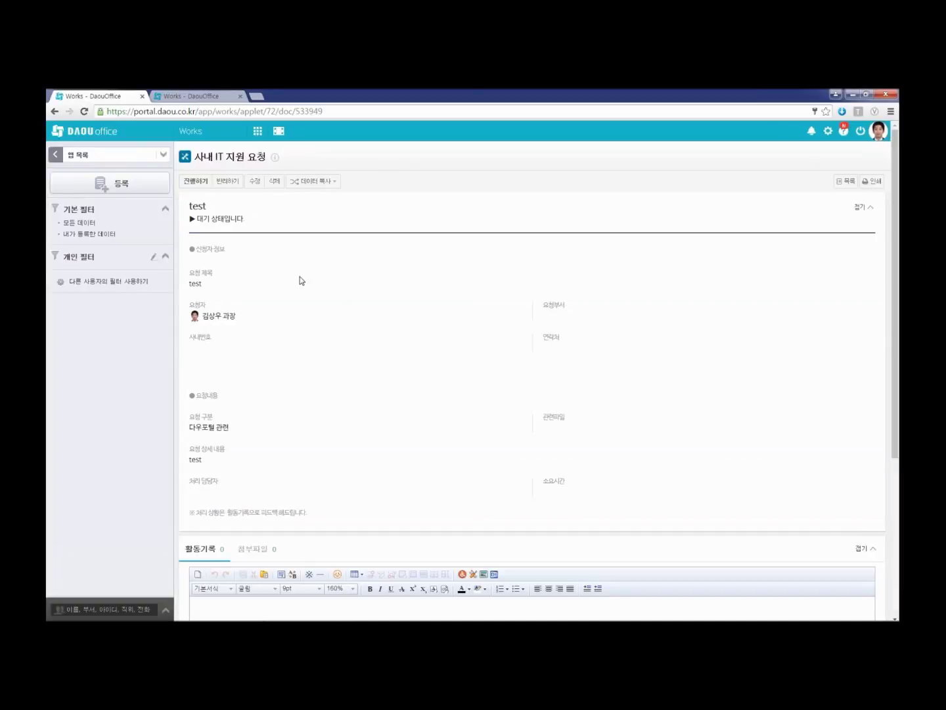
pyautogui.click(80, 223)
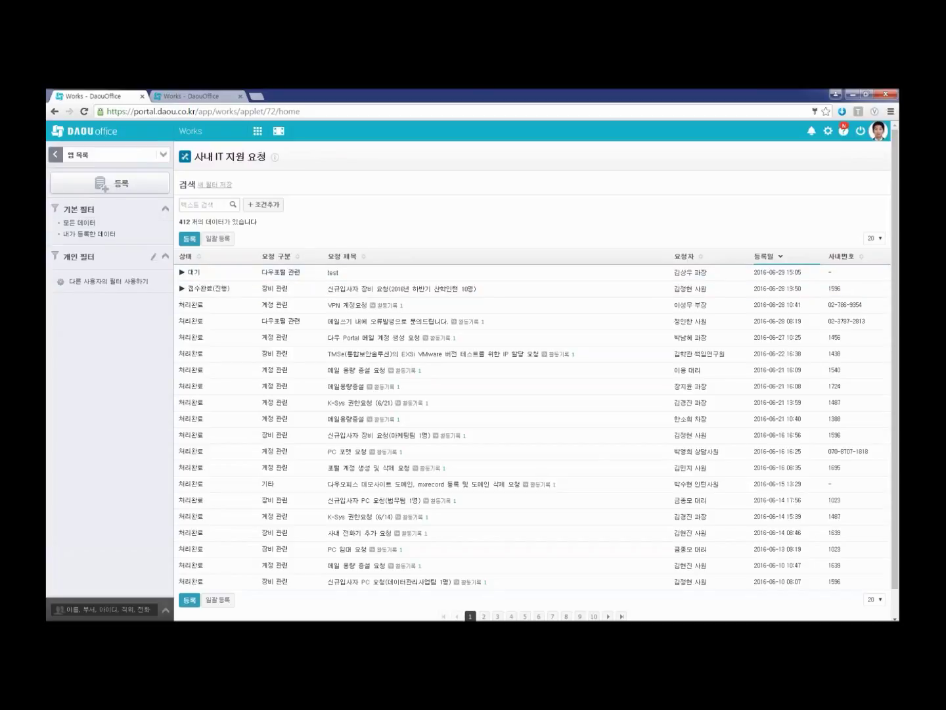
# - View the new 'test' request, return to the full list, then go back to the Works home
pyautogui.click(334, 273)
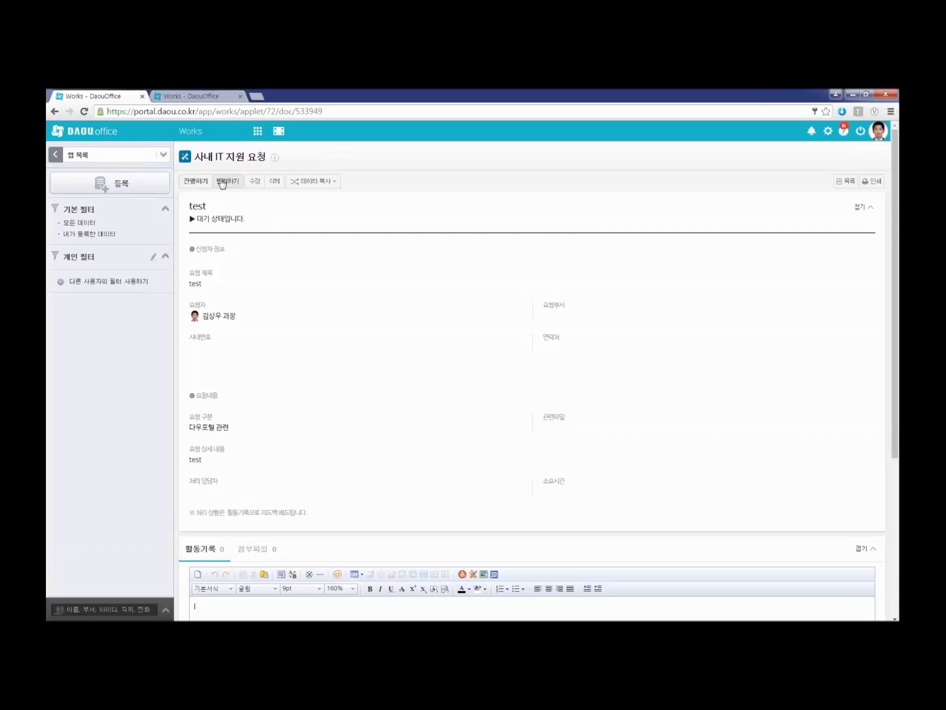
pyautogui.click(84, 228)
pyautogui.click(194, 131)
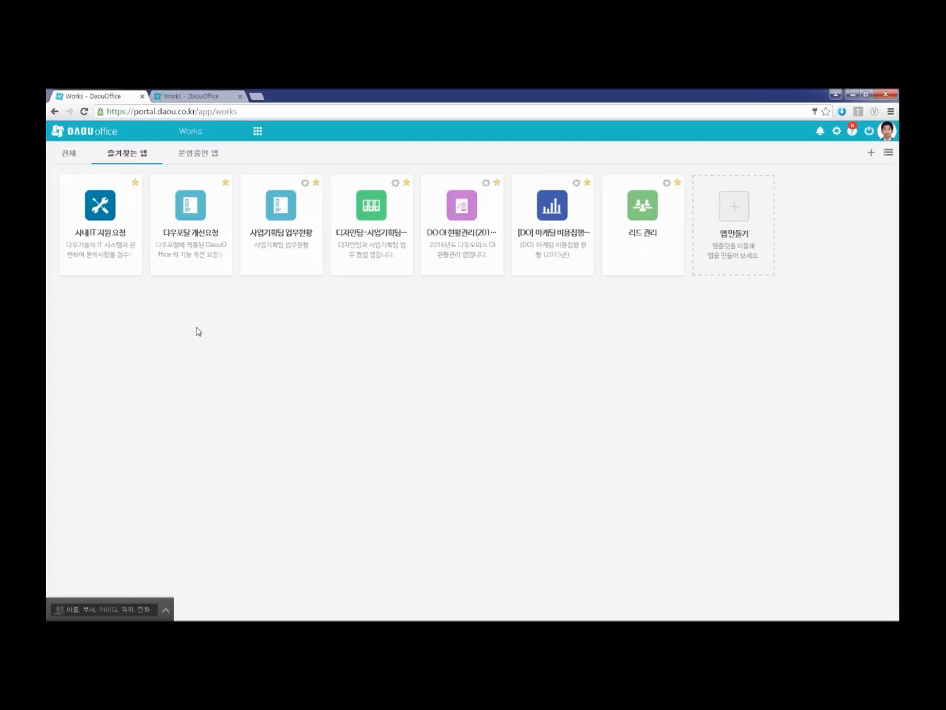
# - Open the 다우포탈 개선요청 app from the favourite apps
pyautogui.click(191, 207)
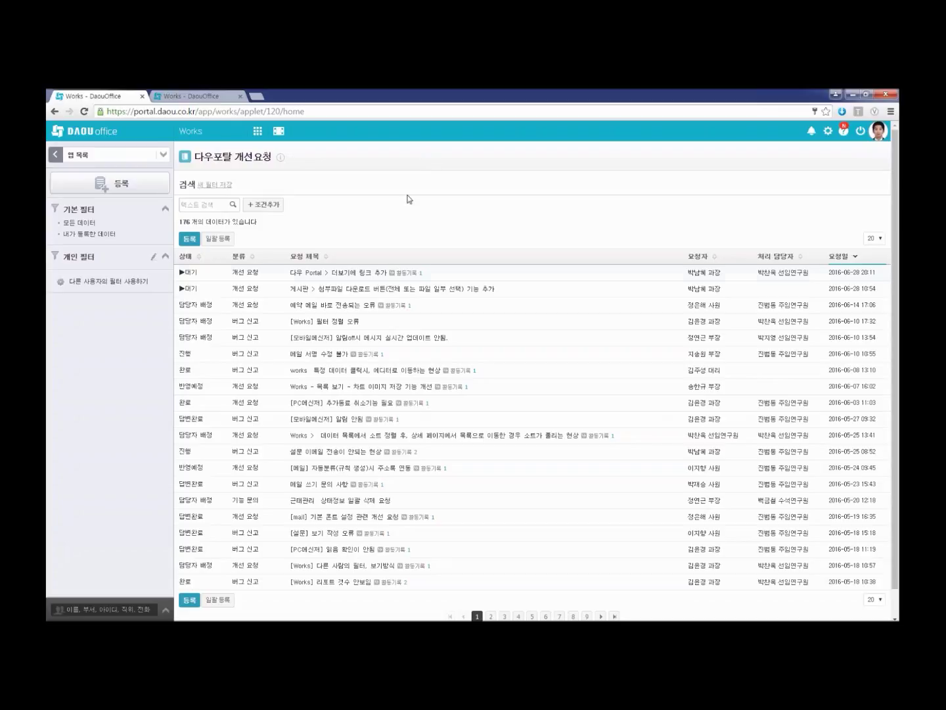
# - Open the 더보기에 링크 추가 request and read through its details and assignee
pyautogui.click(350, 275)
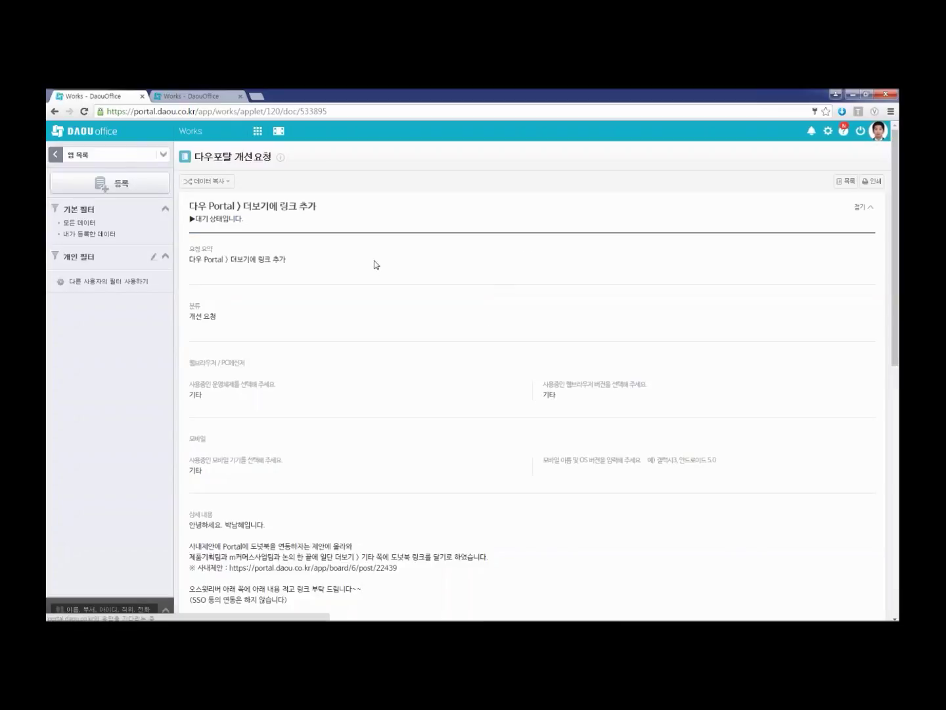
pyautogui.scroll(-3, 355, 304)
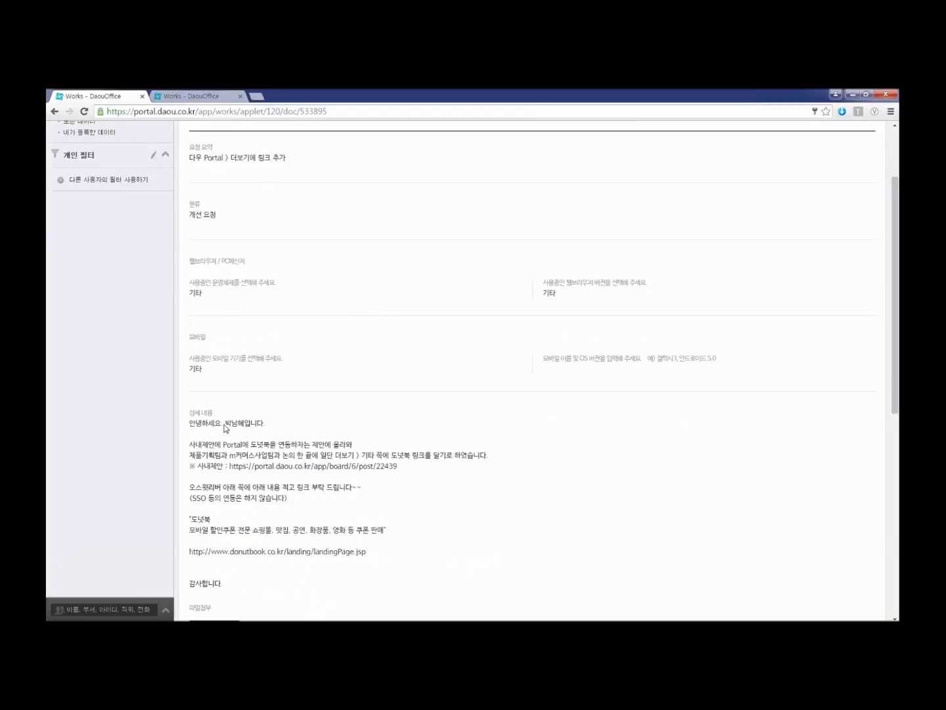
pyautogui.scroll(-2, 227, 423)
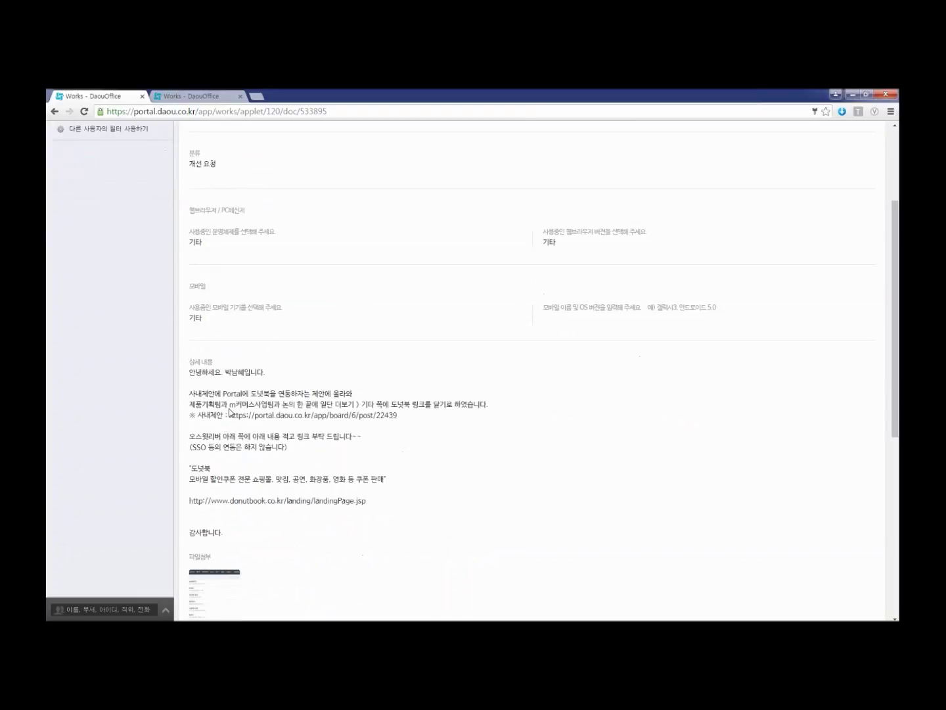
pyautogui.scroll(6, 238, 397)
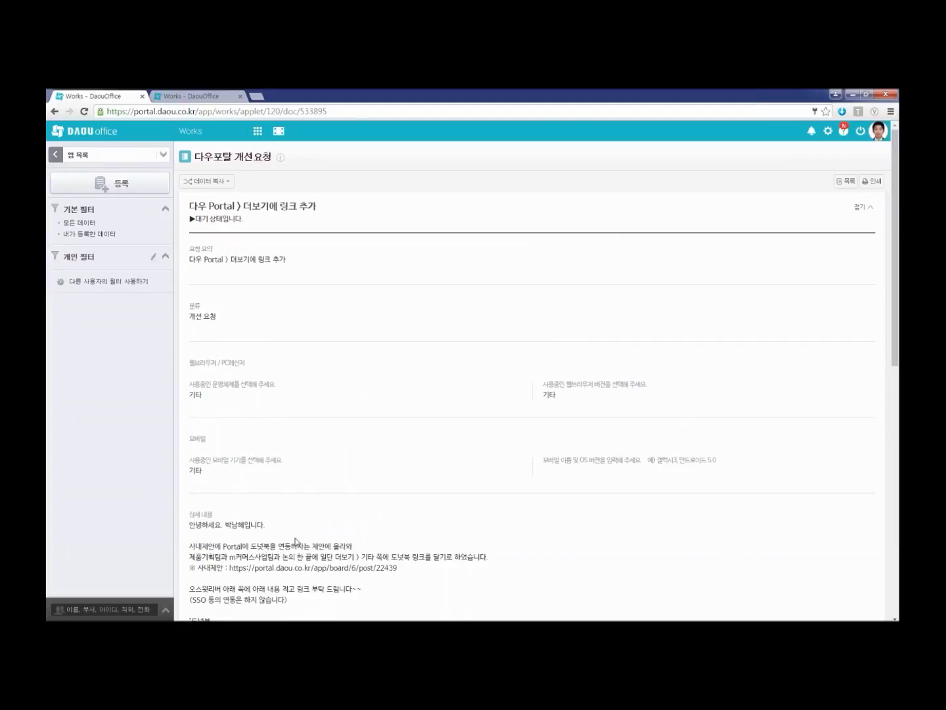
pyautogui.scroll(-3, 311, 489)
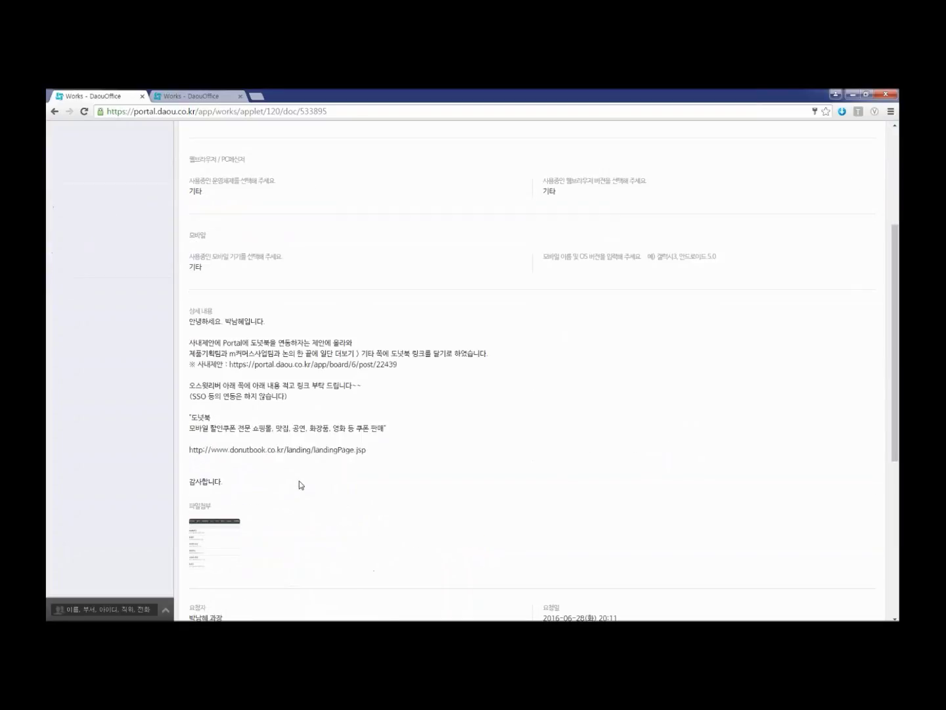
pyautogui.scroll(-4, 304, 489)
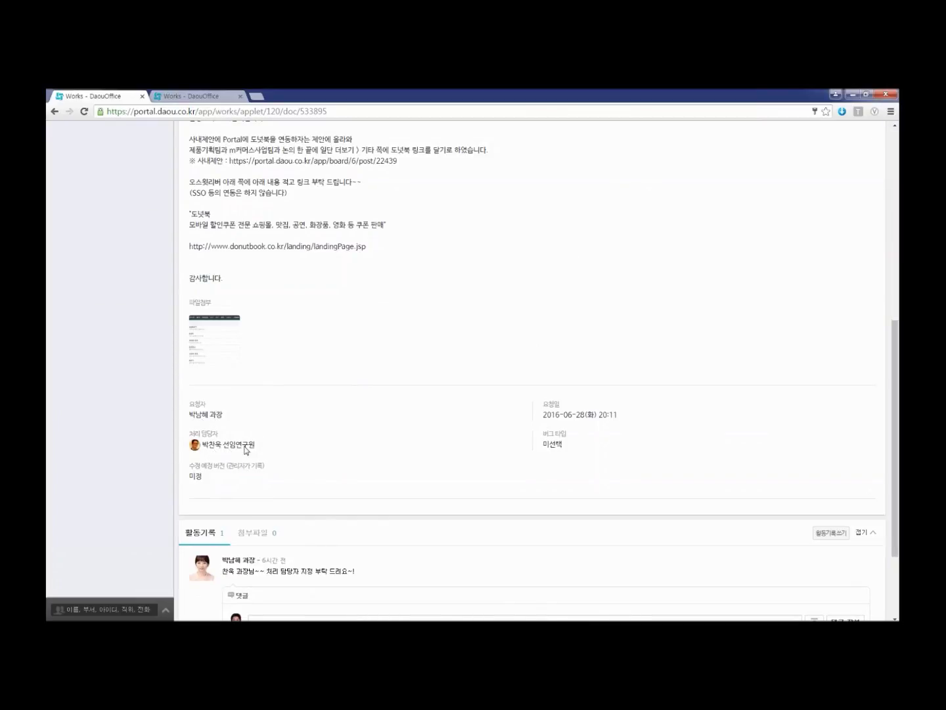
pyautogui.moveTo(215, 446); pyautogui.dragTo(261, 446)
pyautogui.scroll(-3, 262, 449)
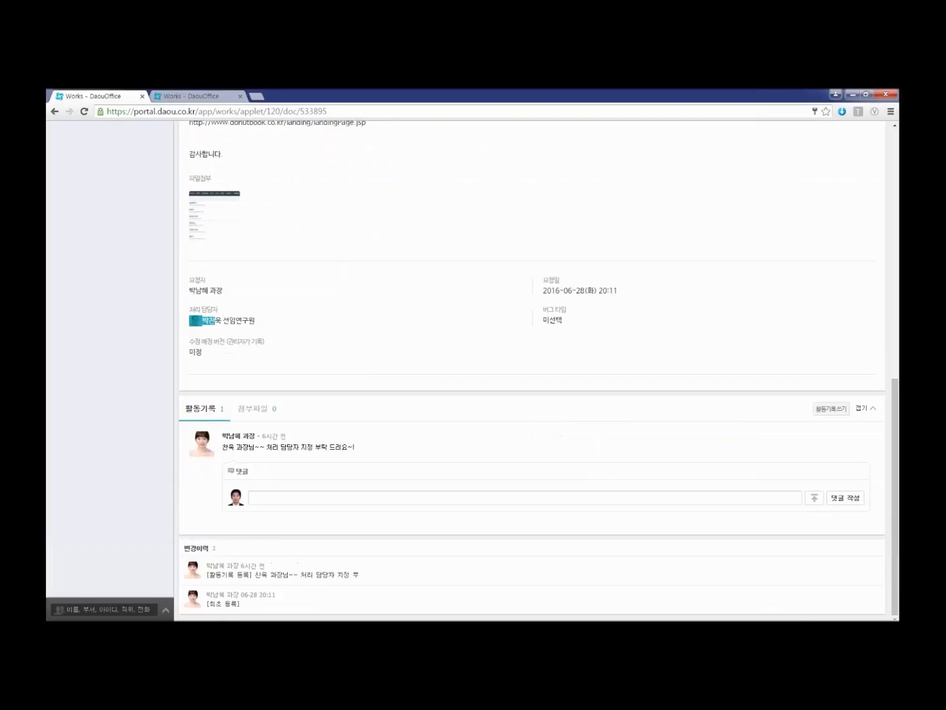
# - Click into the comment box, then return to the request list and the Works home
pyautogui.click(287, 498)
pyautogui.scroll(8, 327, 390)
pyautogui.scroll(1, 327, 389)
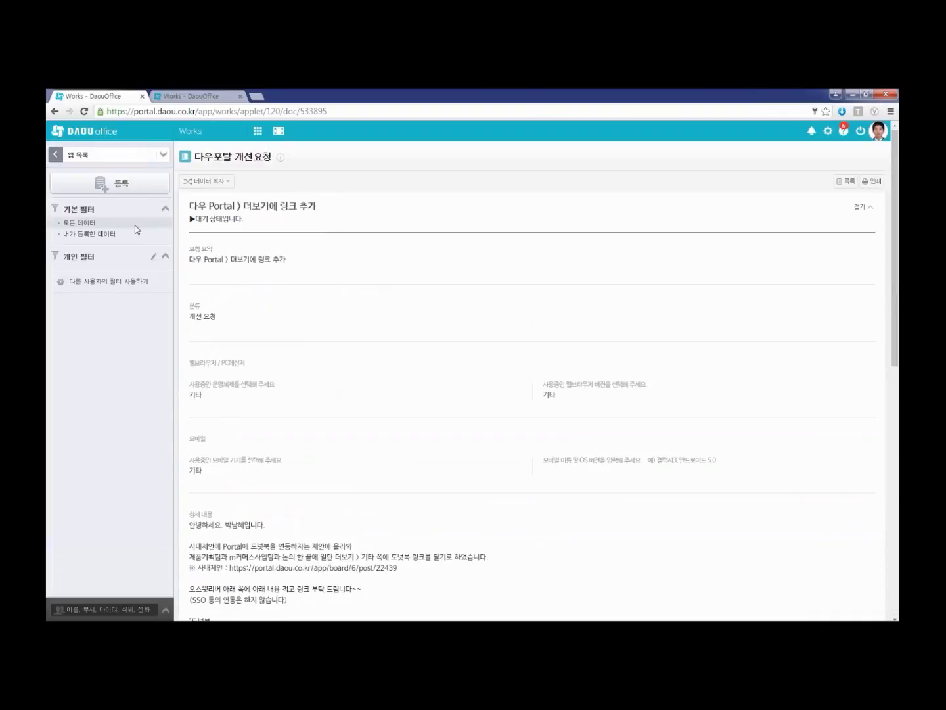
pyautogui.click(86, 225)
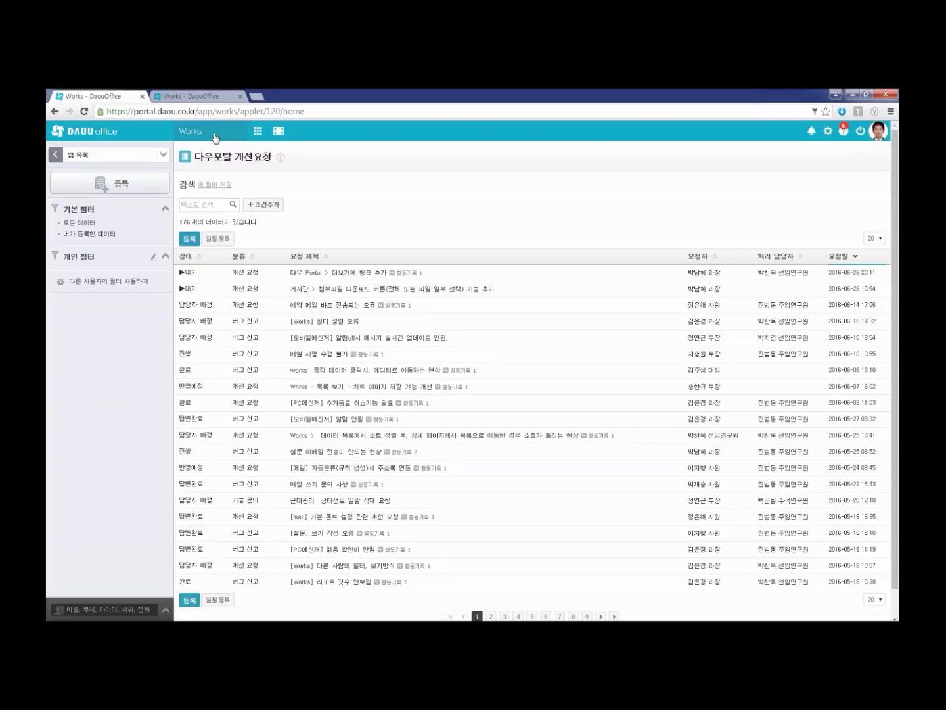
pyautogui.click(216, 138)
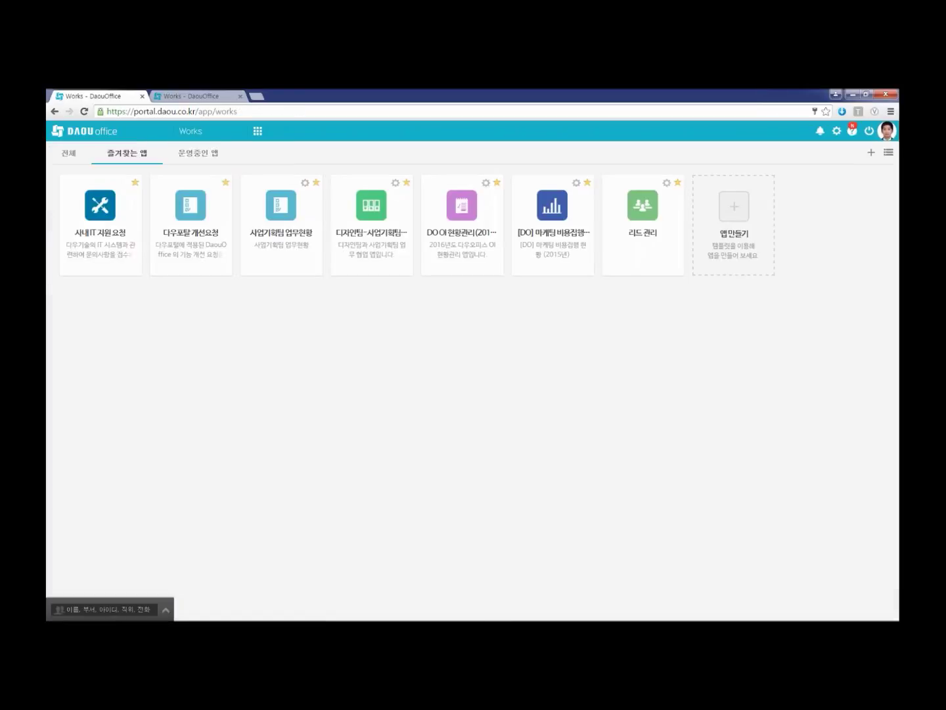
pyautogui.click(275, 225)
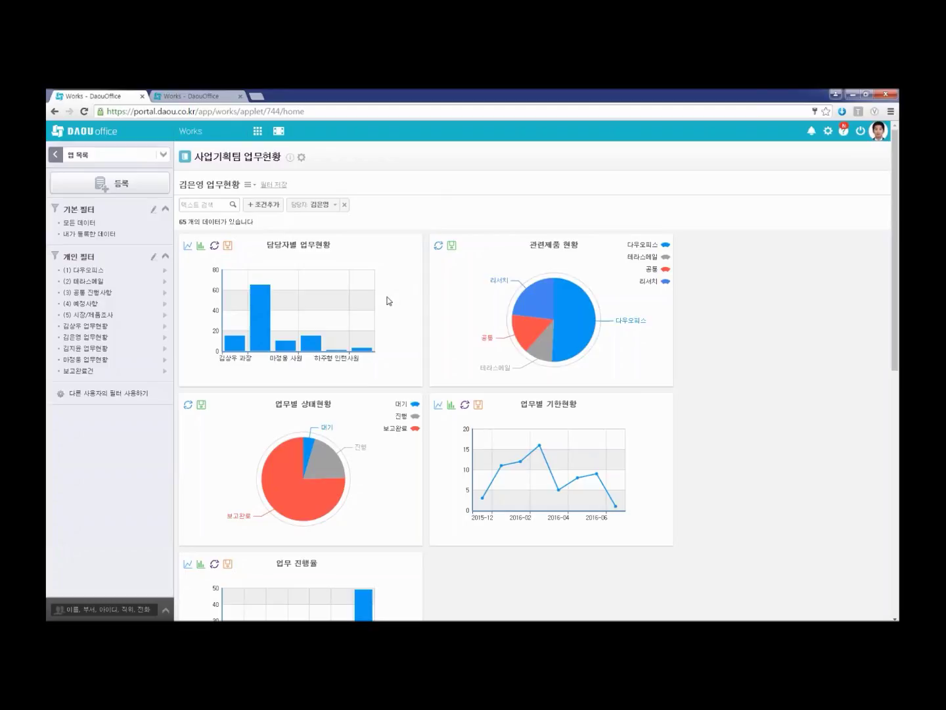
pyautogui.scroll(-7, 387, 301)
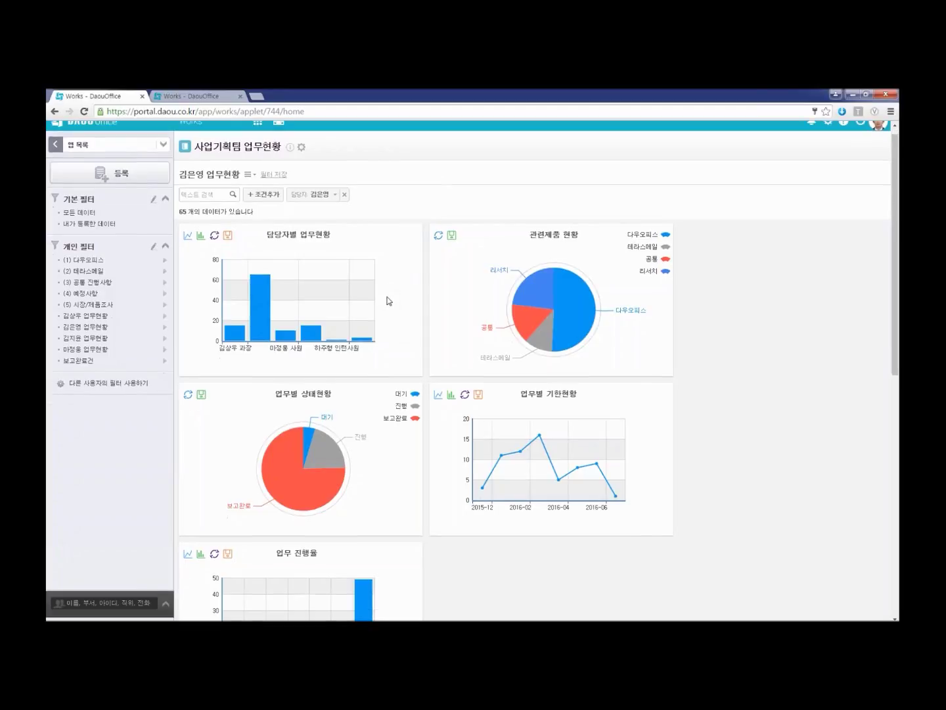
pyautogui.scroll(-1, 388, 301)
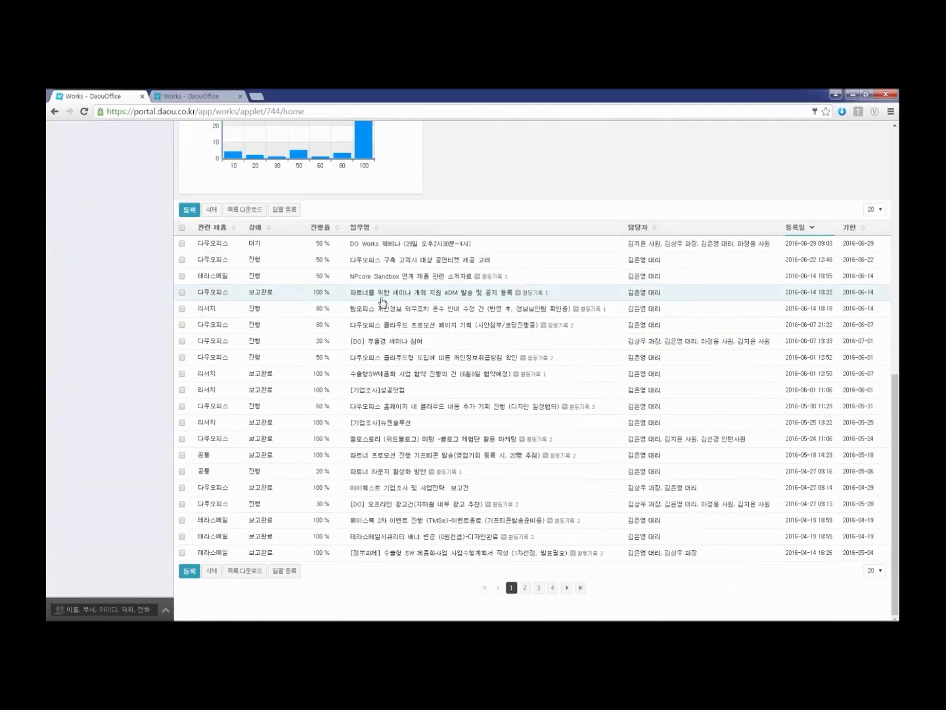
pyautogui.scroll(8, 114, 307)
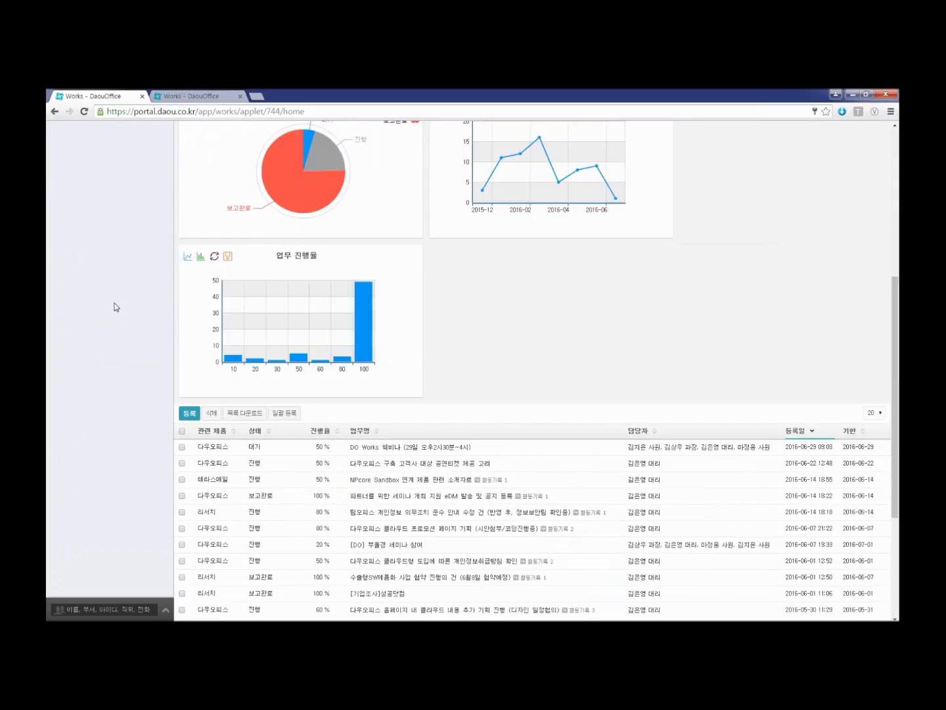
# - Start a new task named 'test' and add a second team member as assignee
pyautogui.click(122, 187)
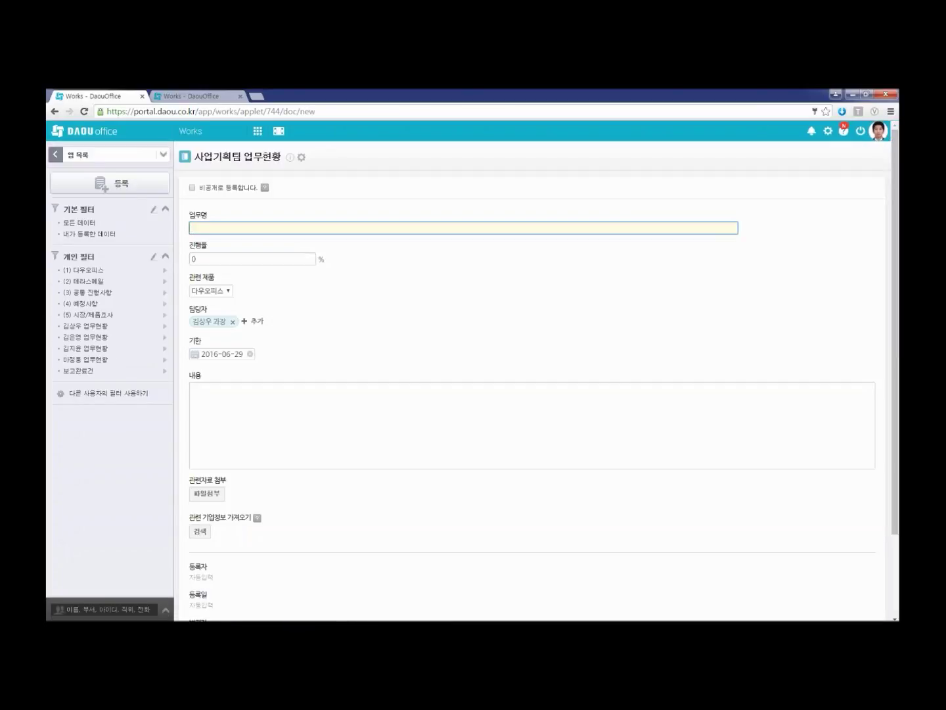
pyautogui.write('test')
pyautogui.click(243, 267)
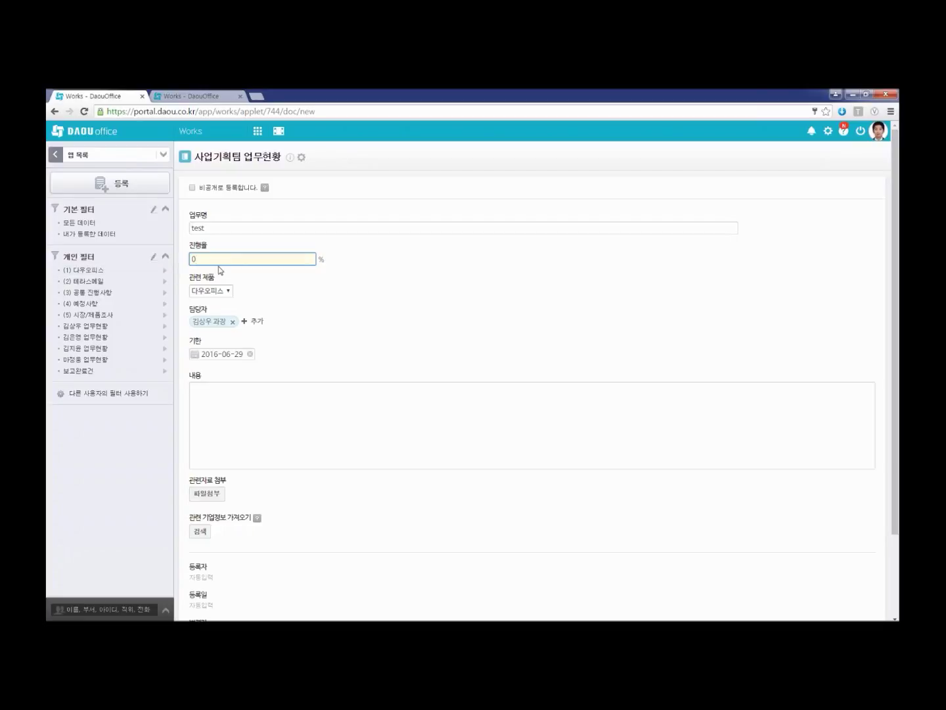
pyautogui.click(218, 291)
pyautogui.click(219, 290)
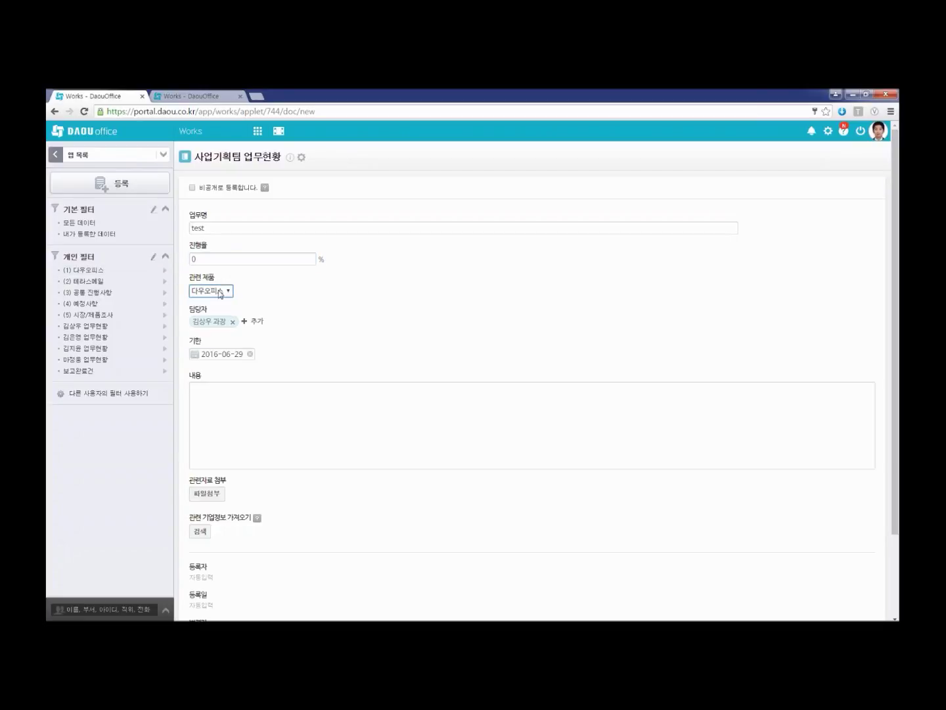
pyautogui.click(253, 322)
pyautogui.click(830, 309)
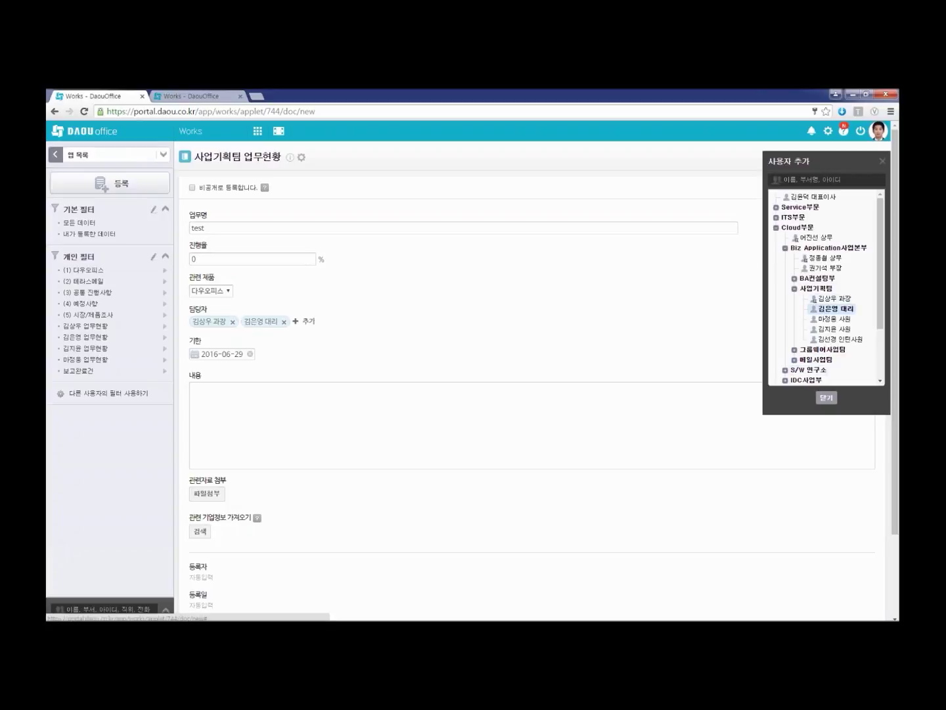
pyautogui.click(827, 398)
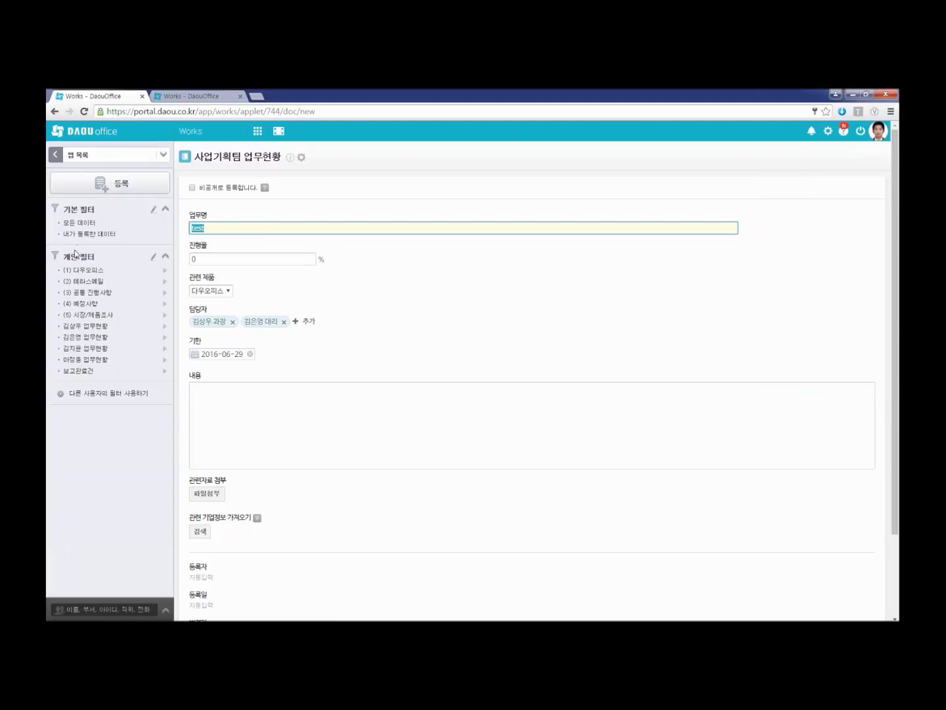
# - Enter 'test' as the task content and save the task
pyautogui.click(322, 421)
pyautogui.write('test')
pyautogui.scroll(-2, 323, 421)
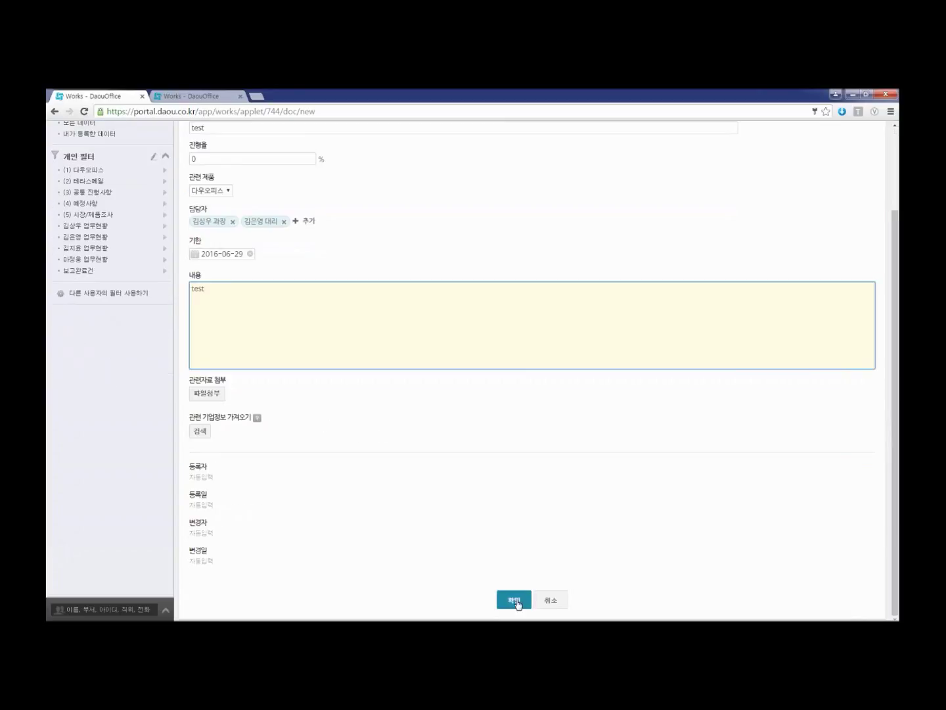
pyautogui.click(512, 600)
pyautogui.scroll(-3, 430, 399)
pyautogui.scroll(3, 358, 341)
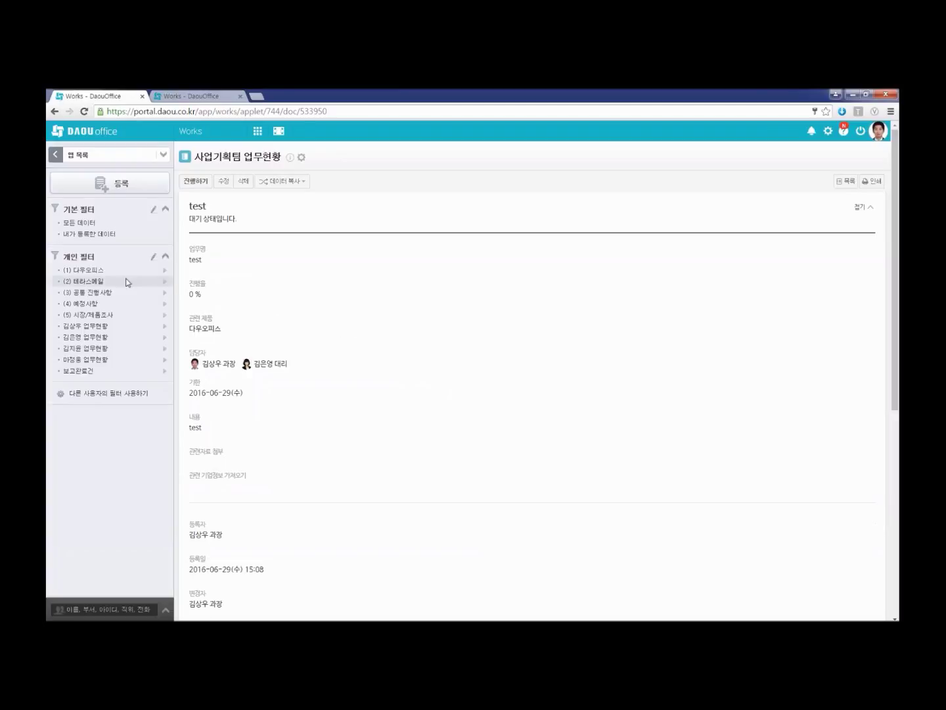
# - Apply the (1) 다우오피스 filter, inspect the [DO] 클라우드 안내메일 task, then reapply the filter
pyautogui.click(91, 272)
pyautogui.scroll(-3, 373, 414)
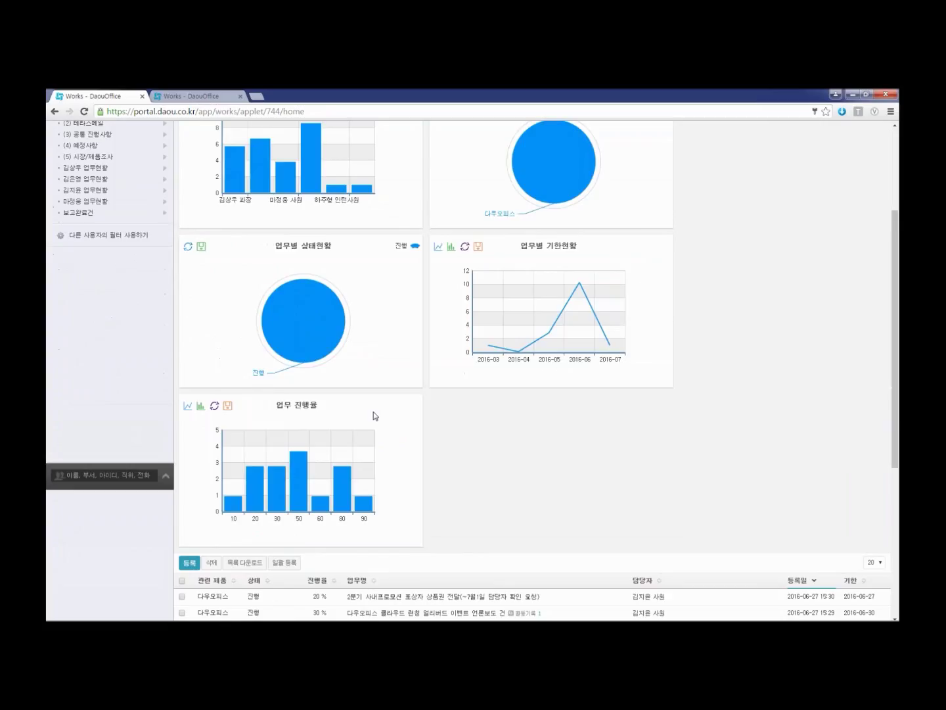
pyautogui.scroll(-5, 373, 411)
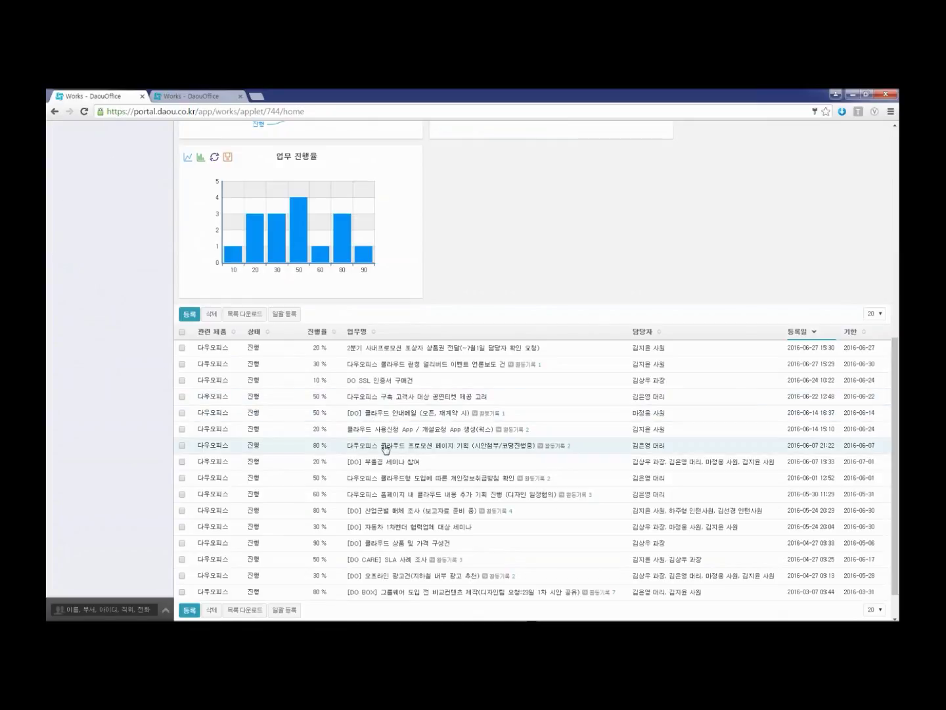
pyautogui.click(395, 412)
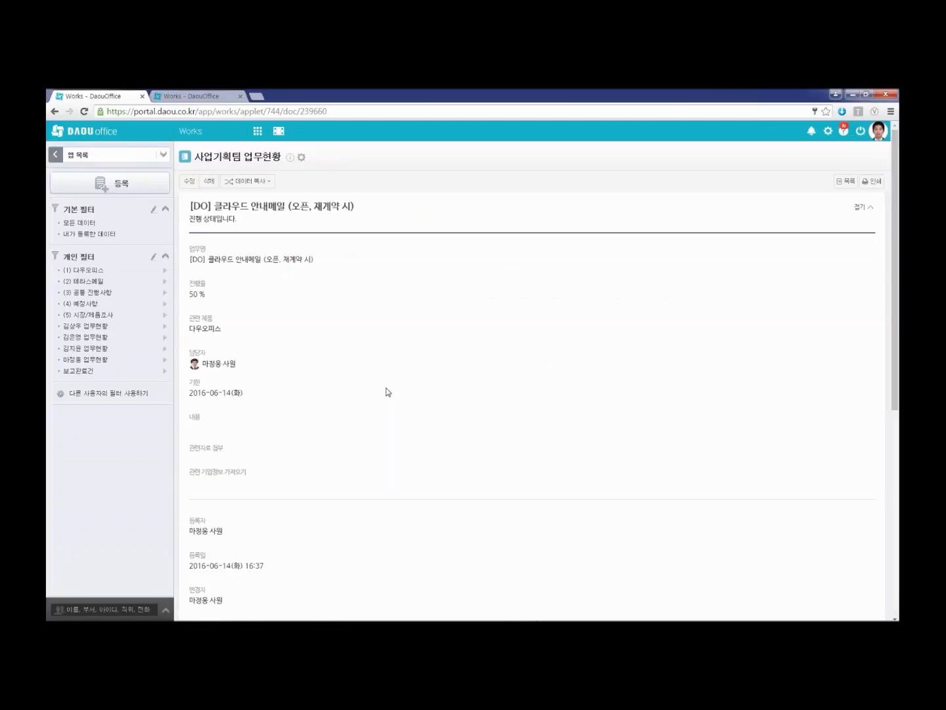
pyautogui.scroll(-6, 386, 392)
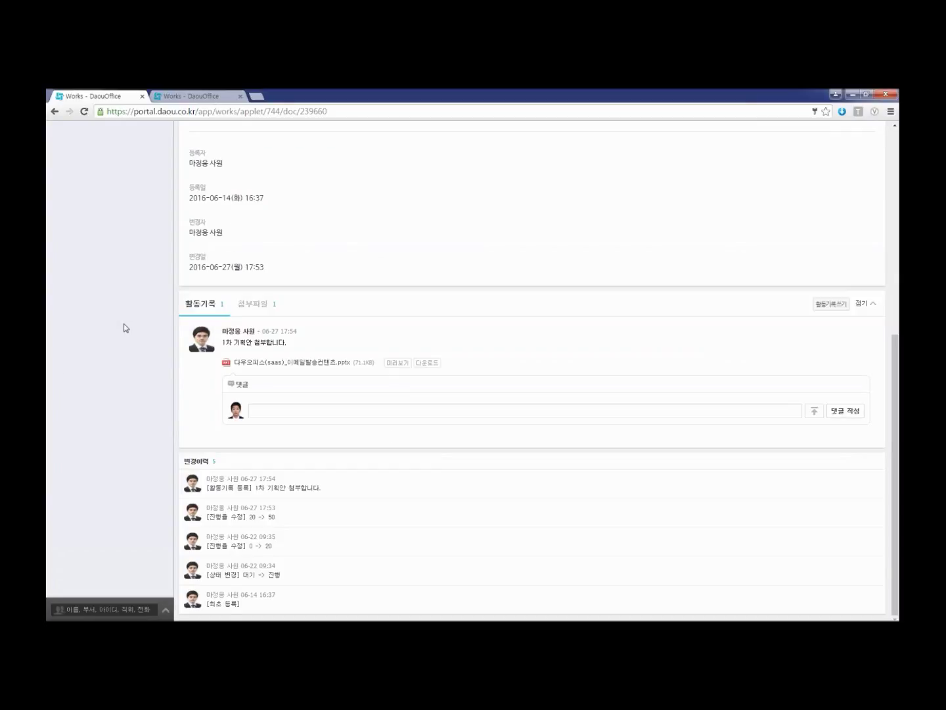
pyautogui.scroll(4, 124, 323)
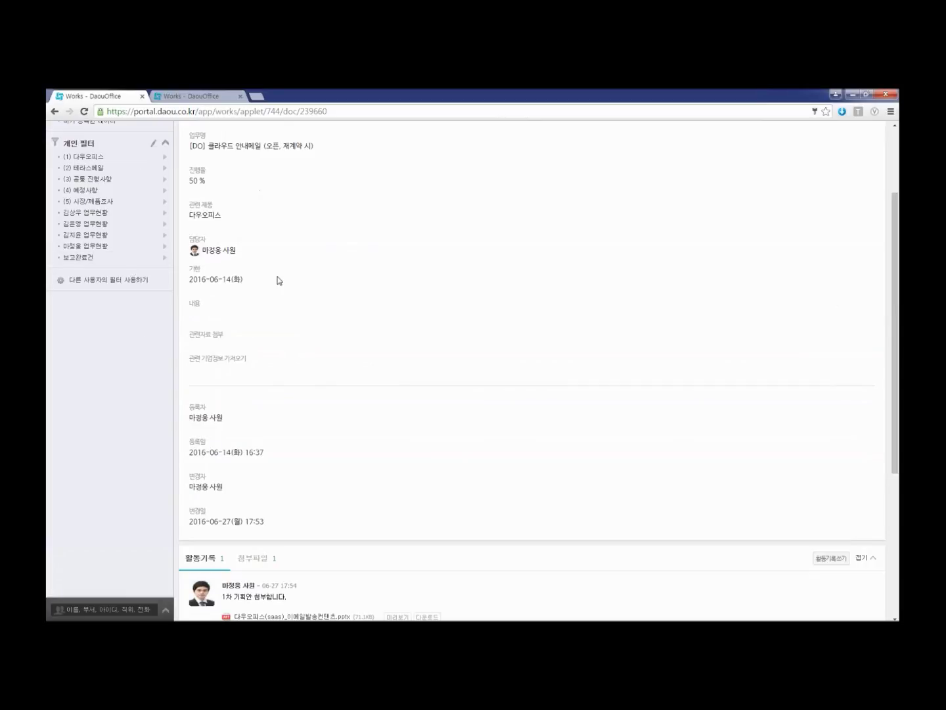
pyautogui.scroll(5, 321, 335)
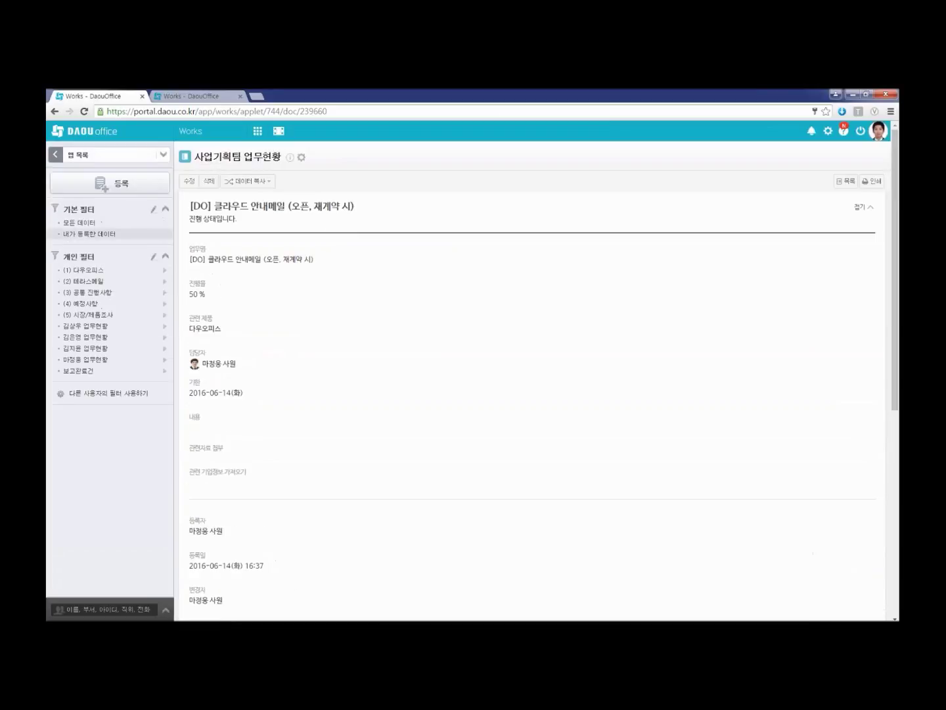
pyautogui.click(79, 222)
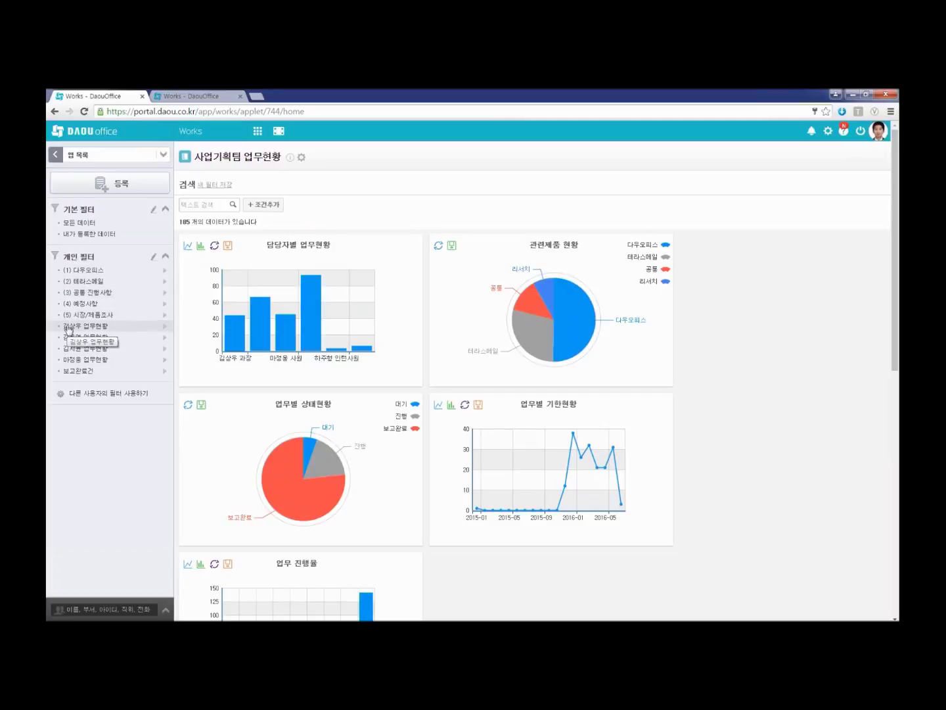
pyautogui.click(85, 272)
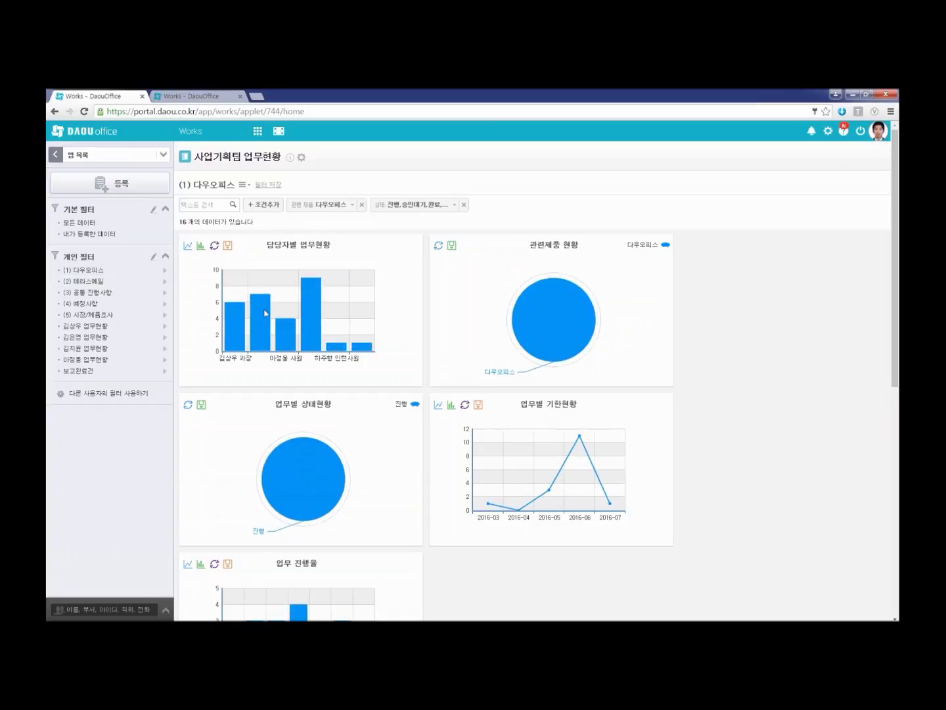
# - Sort the task list by 진행률, then by 상태
pyautogui.scroll(-7, 286, 378)
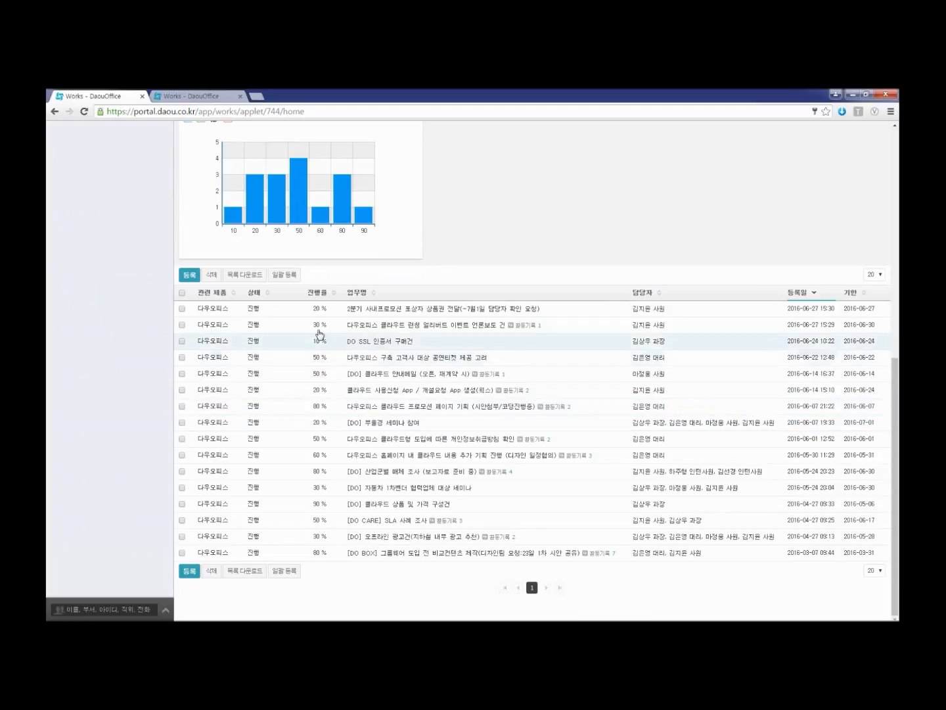
pyautogui.click(320, 293)
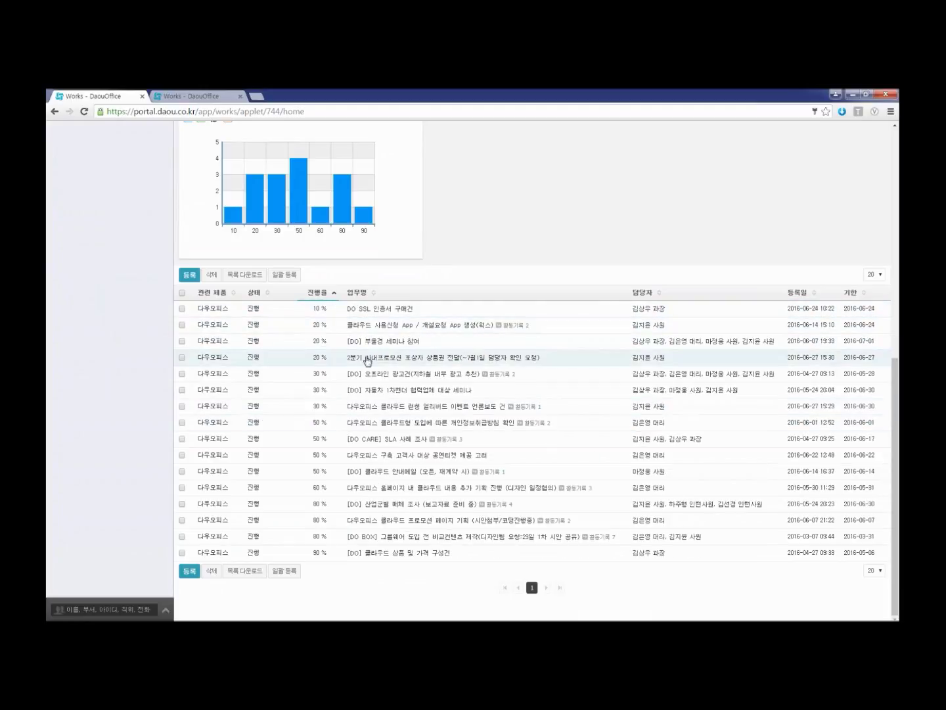
pyautogui.click(254, 292)
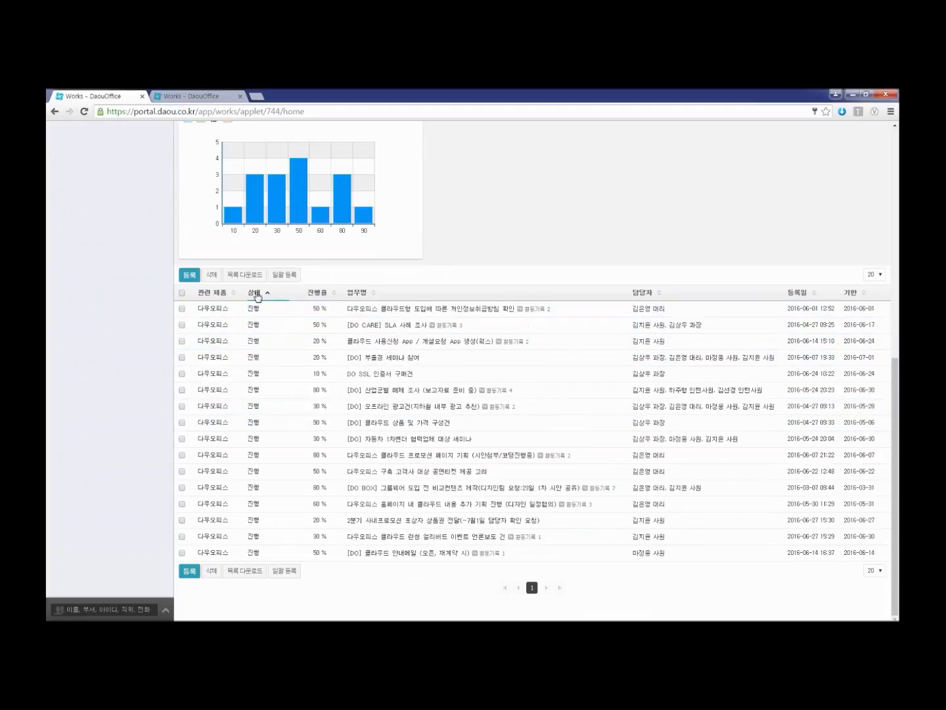
pyautogui.scroll(10, 133, 399)
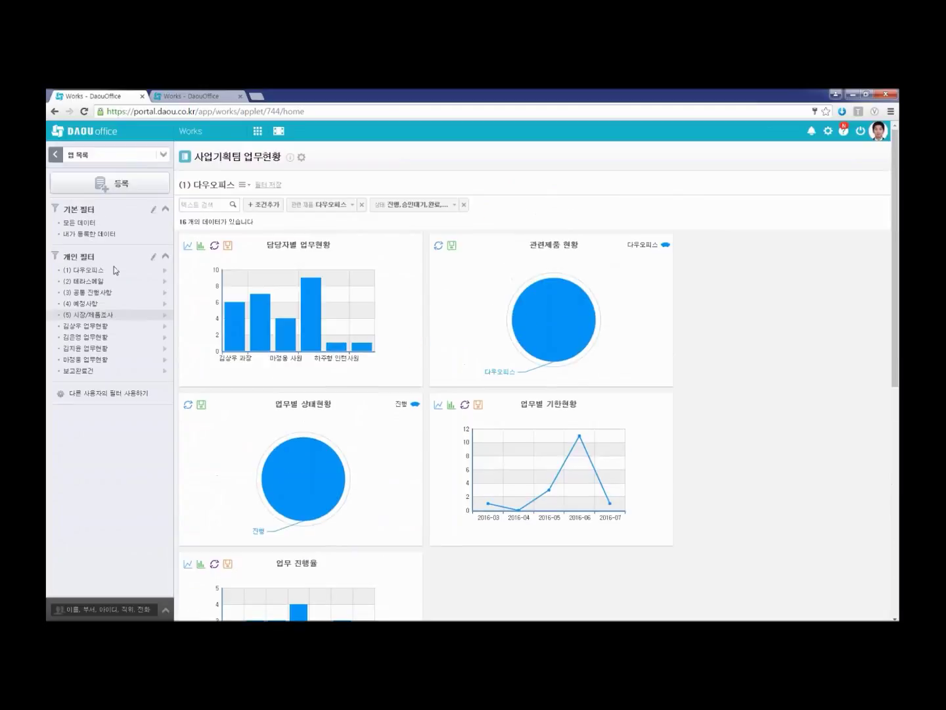
# - Try the (2) 테라스메일 through (5) 시장/제품조사 filters, finishing on 보고완료건
pyautogui.click(92, 283)
pyautogui.click(92, 292)
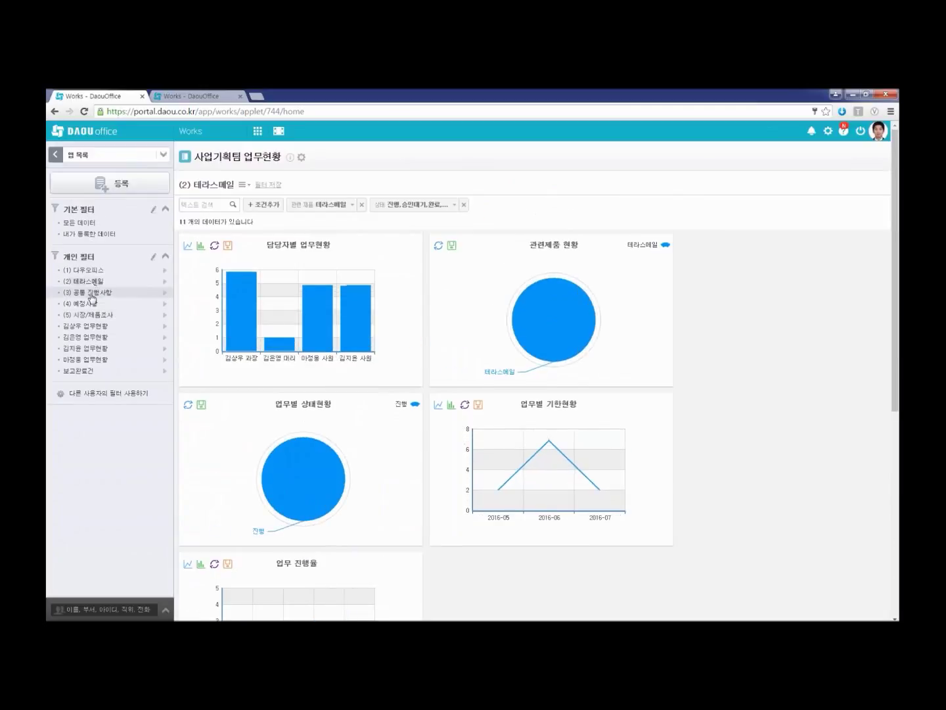
pyautogui.click(89, 304)
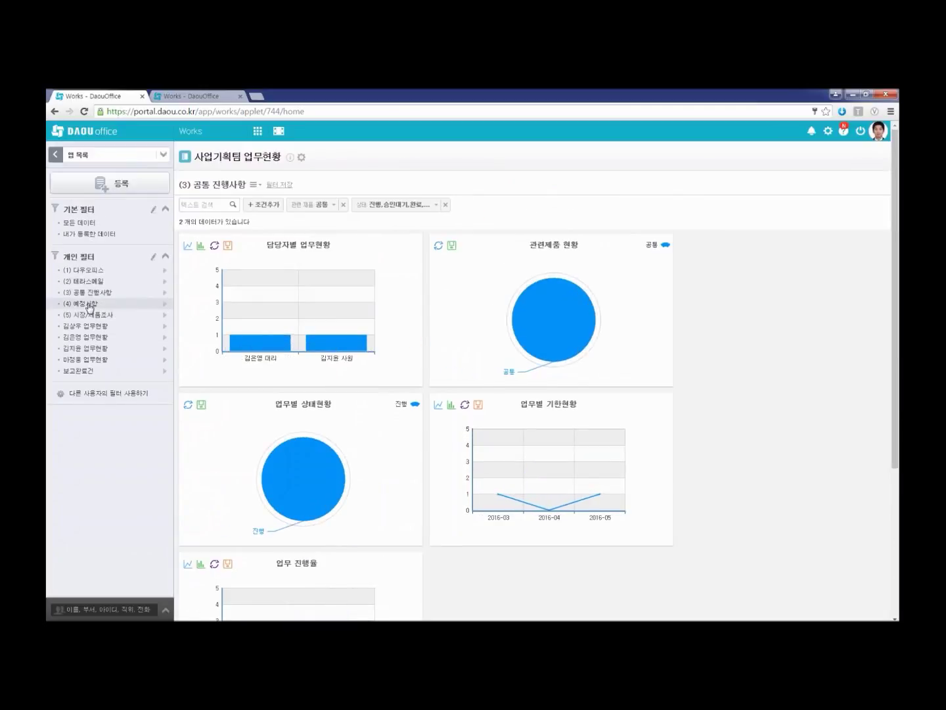
pyautogui.click(90, 317)
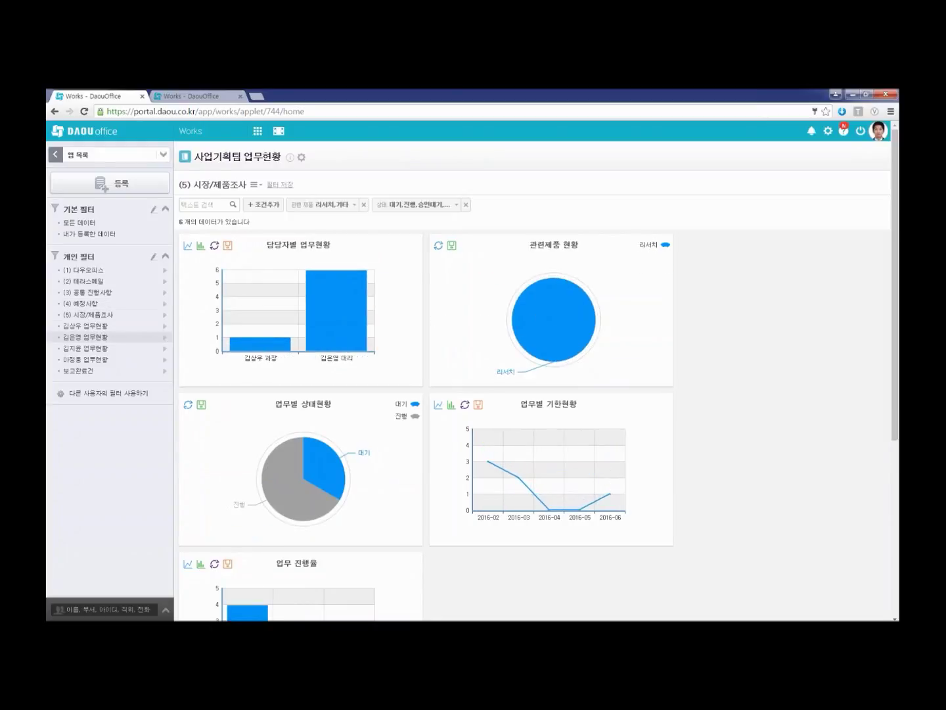
pyautogui.scroll(-3, 493, 285)
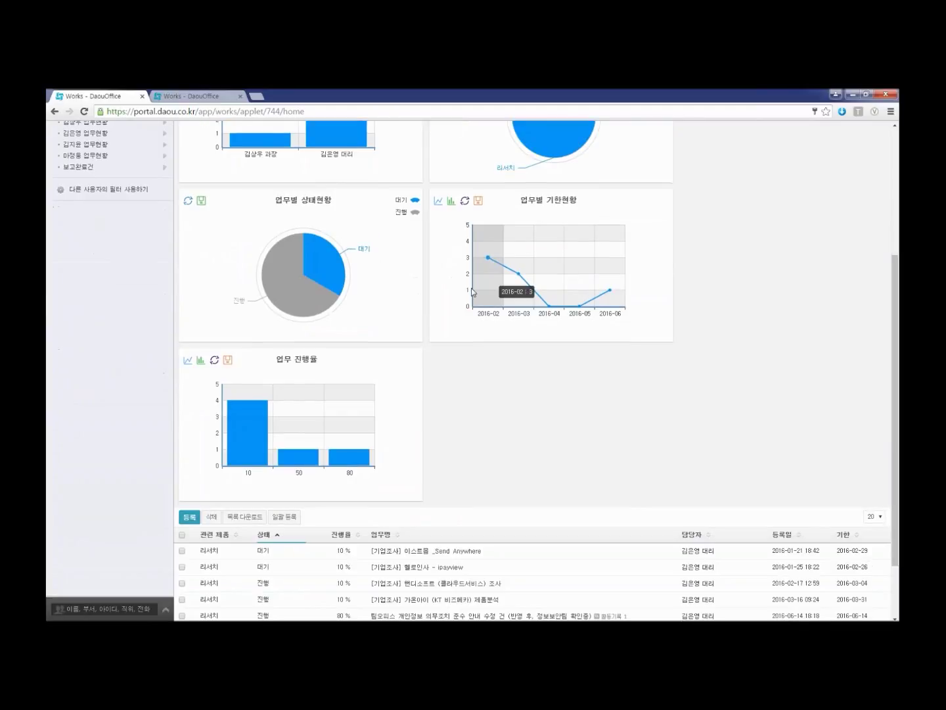
pyautogui.scroll(3, 115, 310)
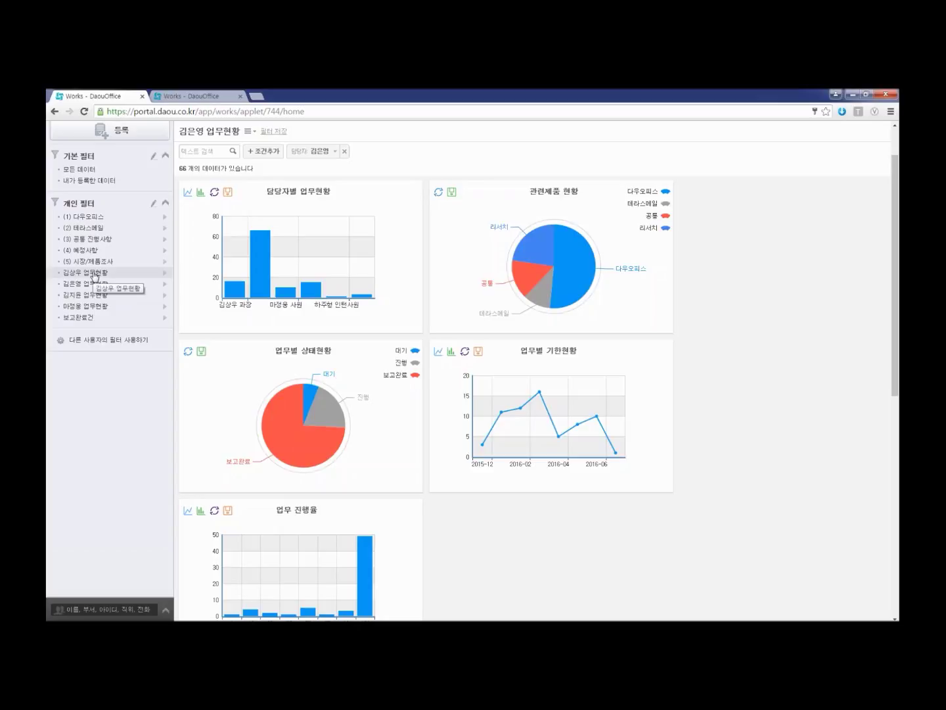
pyautogui.click(86, 318)
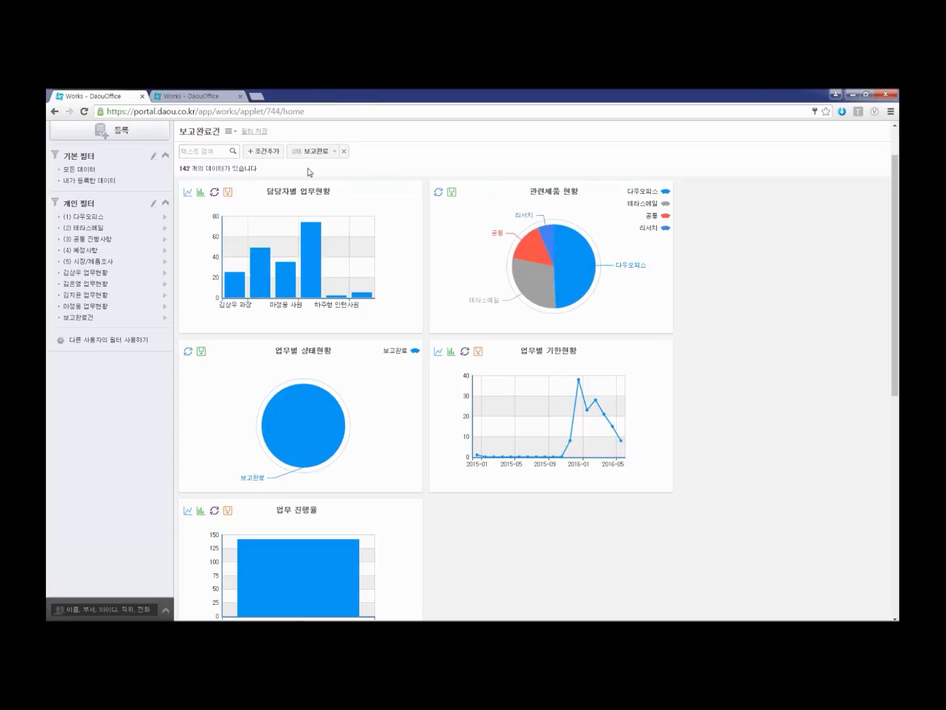
# - Under the (1) 다우오피스 filter, open the top-progress task [DO] 클라우드 상품 및 가격 구성건, then go back
pyautogui.click(90, 219)
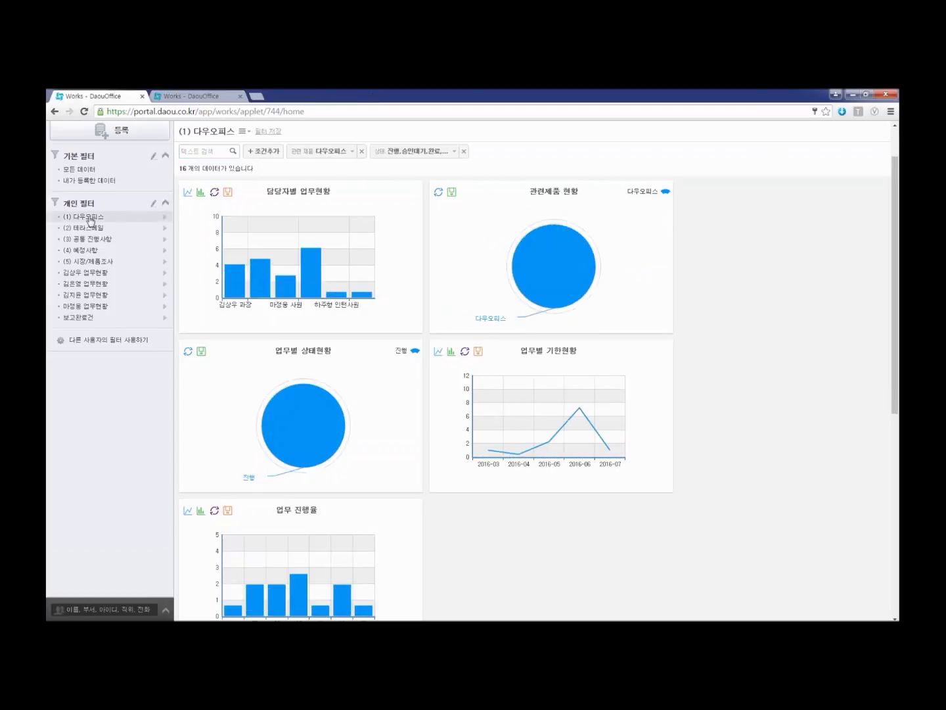
pyautogui.scroll(-3, 135, 394)
pyautogui.scroll(-3, 135, 397)
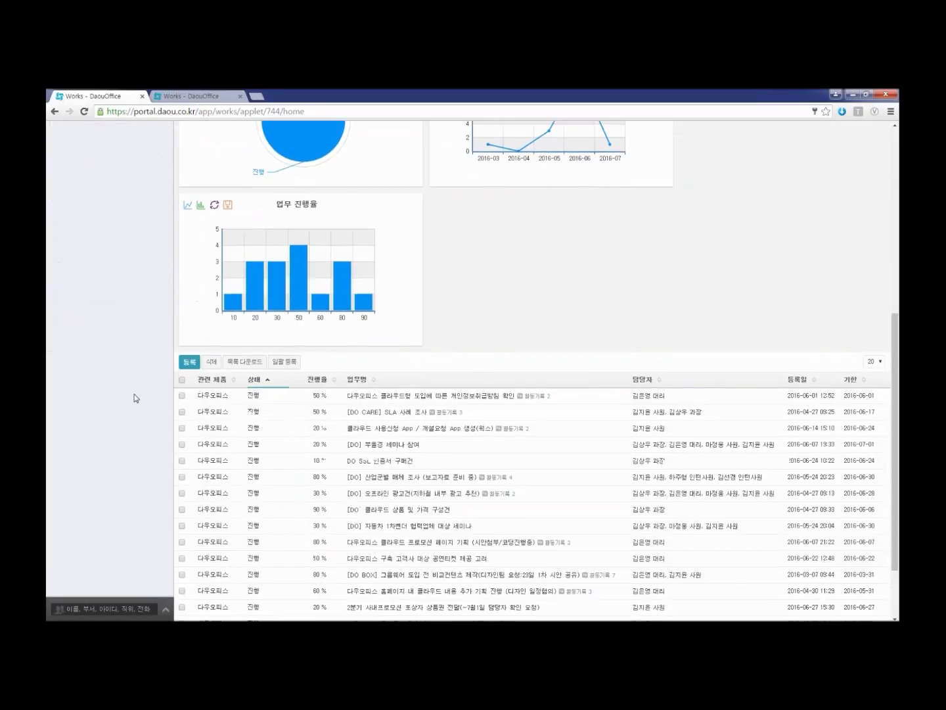
pyautogui.click(317, 294)
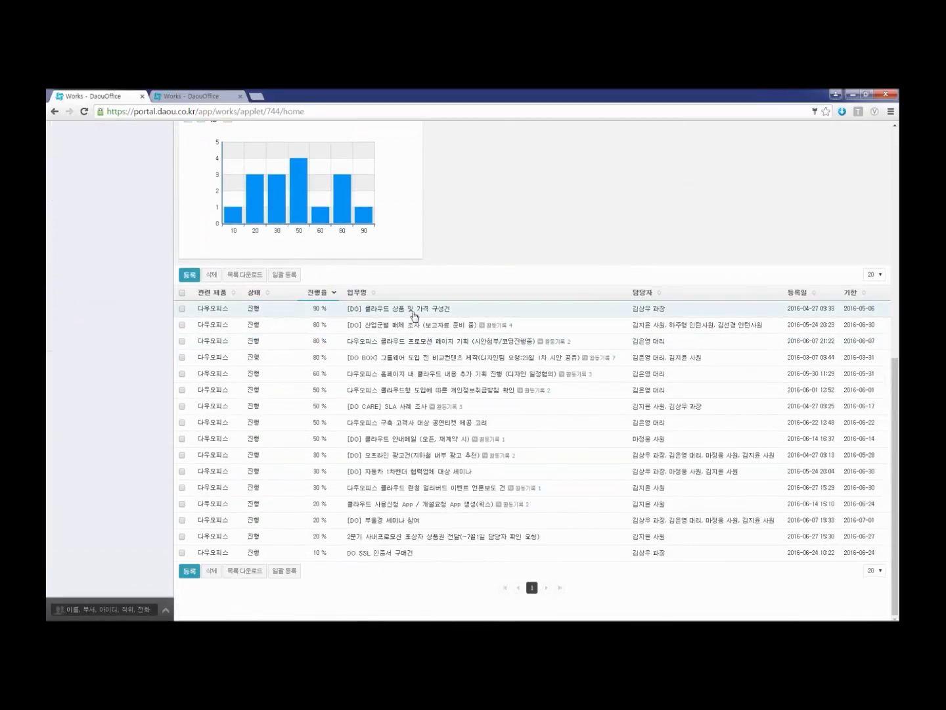
pyautogui.click(428, 311)
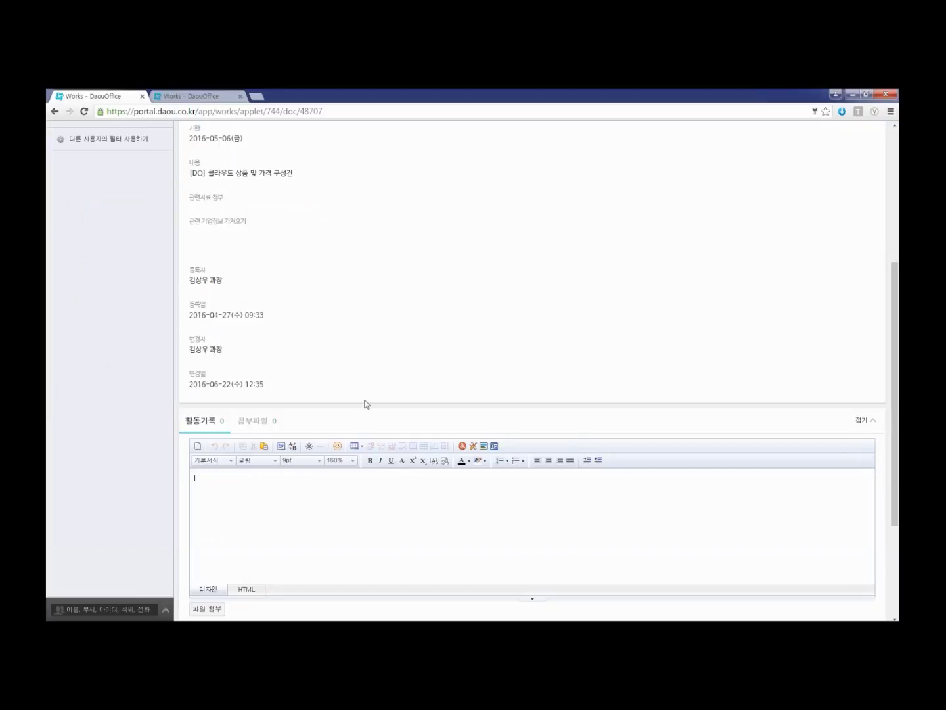
pyautogui.click(55, 111)
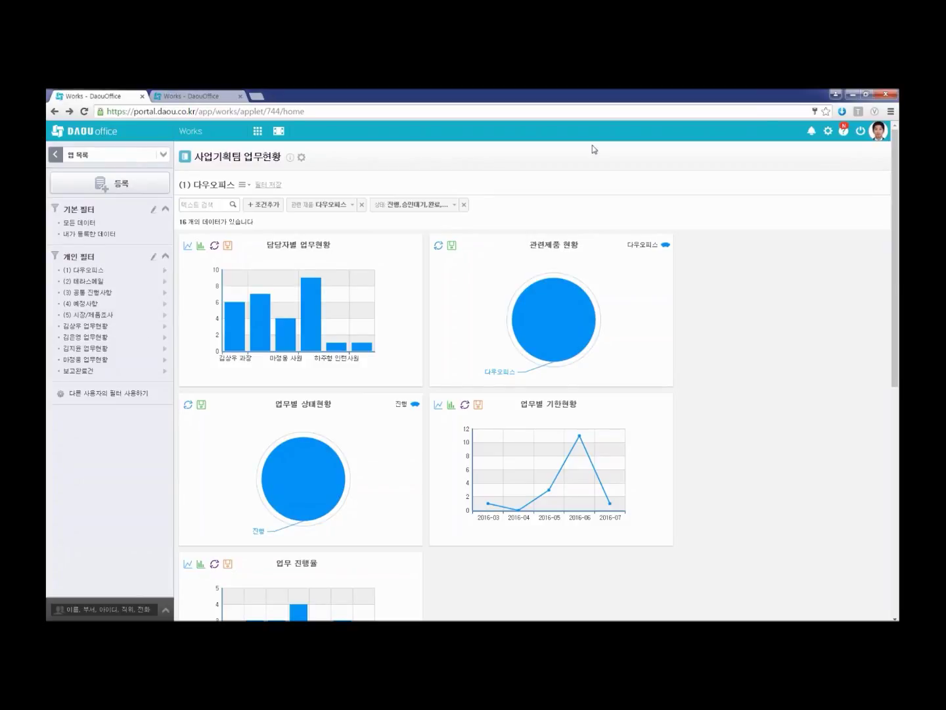
# - Open the 디자인팀-사업기획팀 협업 app from the Works list and browse its charts and request list
pyautogui.click(225, 140)
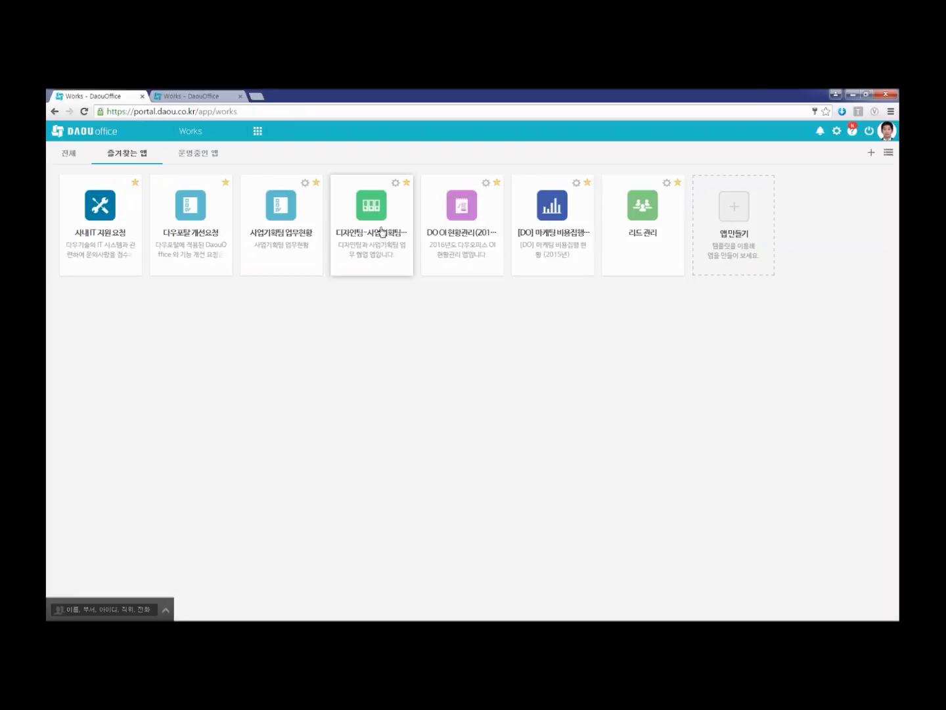
pyautogui.click(376, 217)
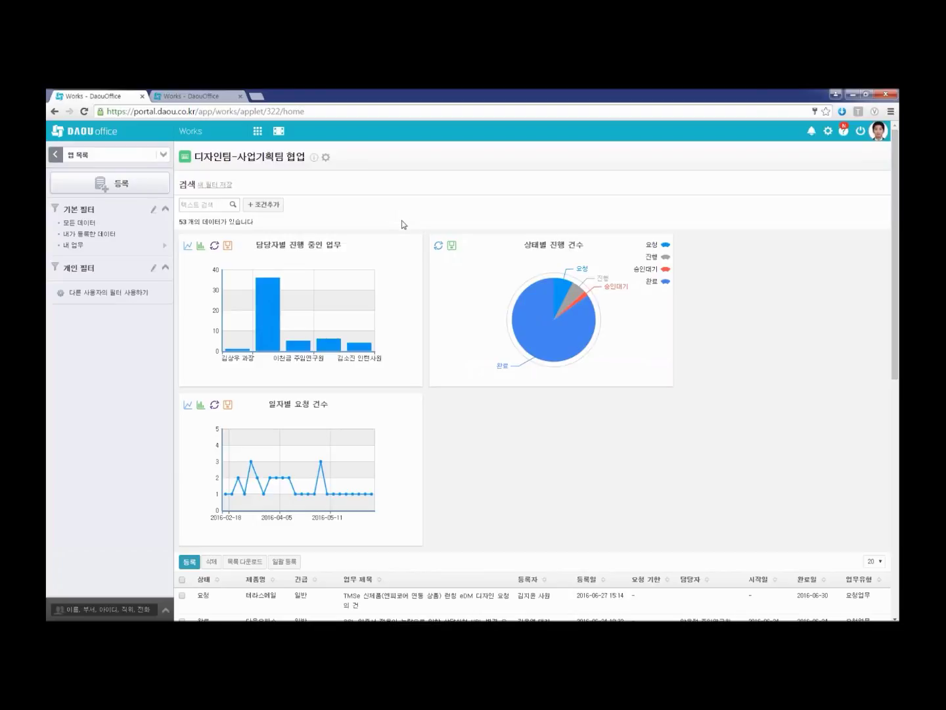
pyautogui.scroll(-4, 359, 332)
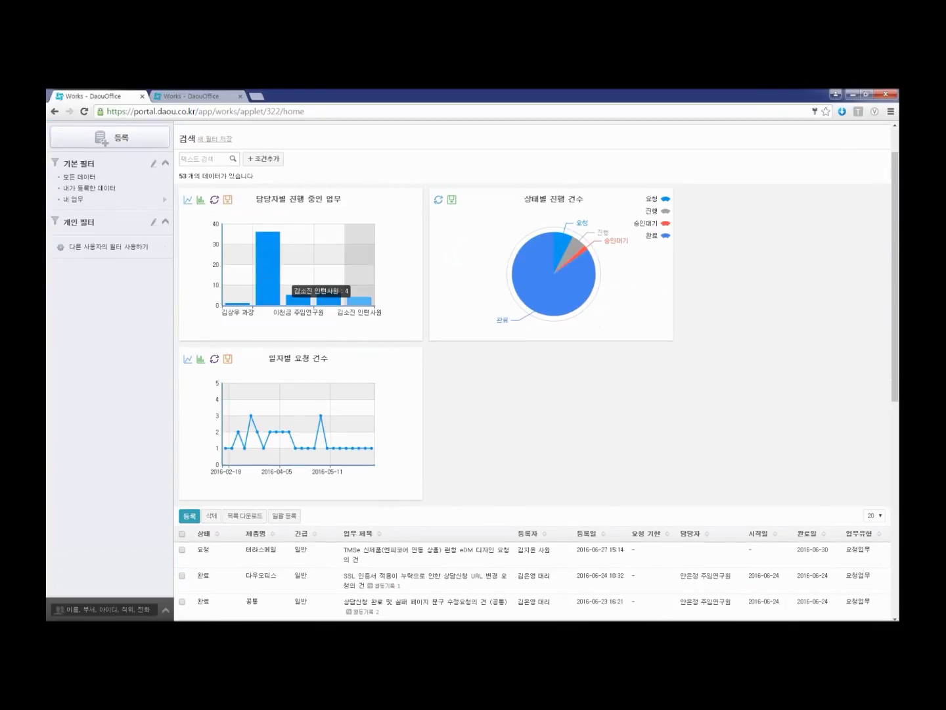
pyautogui.scroll(-2, 141, 369)
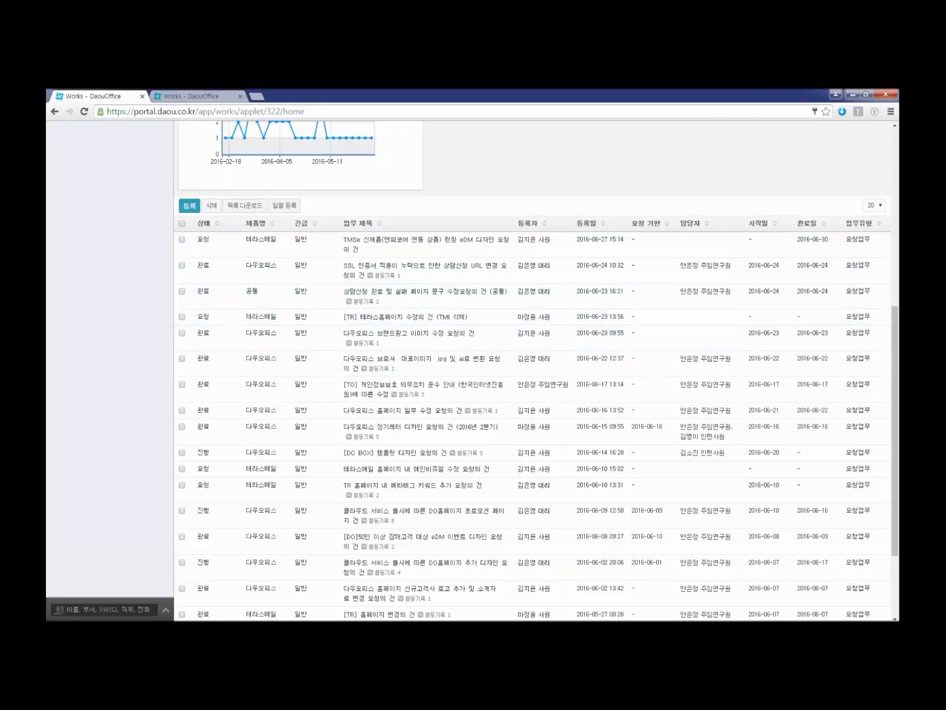
pyautogui.scroll(4, 539, 180)
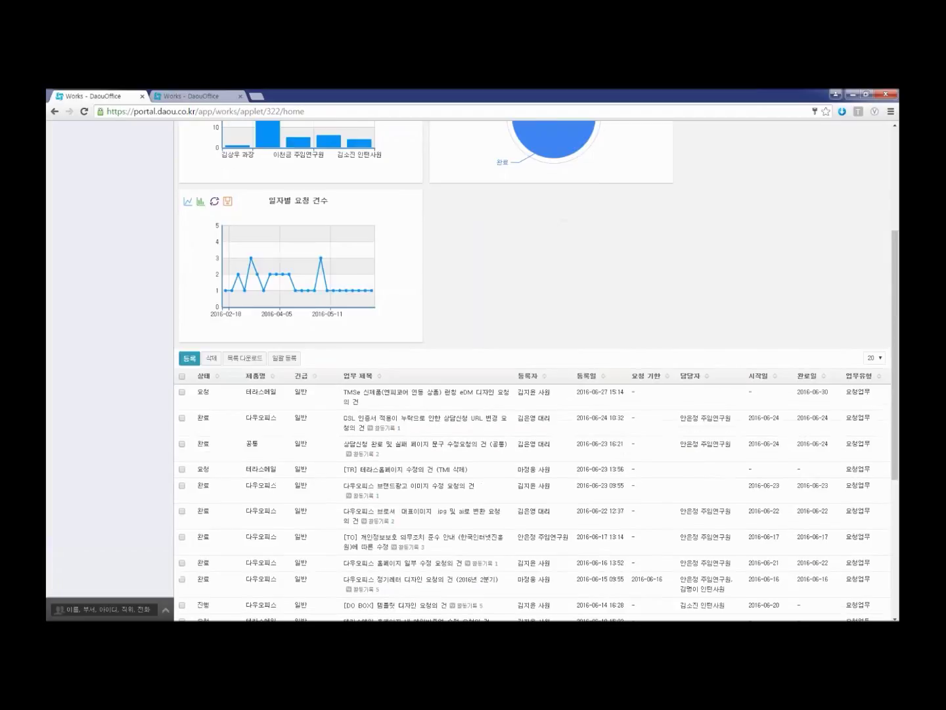
pyautogui.scroll(2, 135, 197)
# - Start a new request titled test, keeping task type 요청업무 and product 다우오피스
pyautogui.click(128, 186)
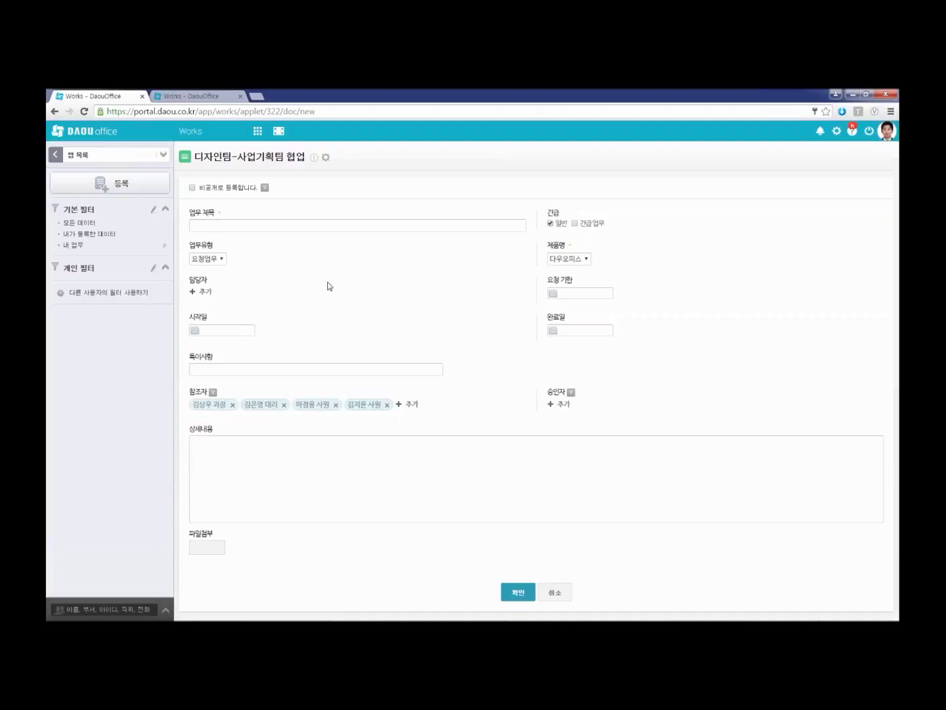
pyautogui.click(225, 223)
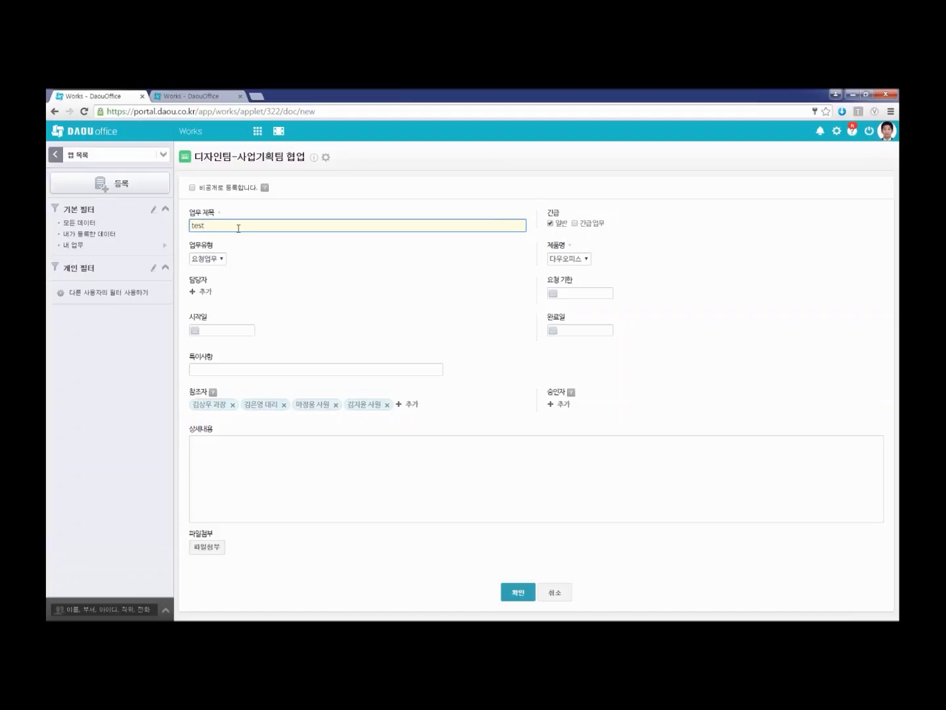
pyautogui.click(215, 260)
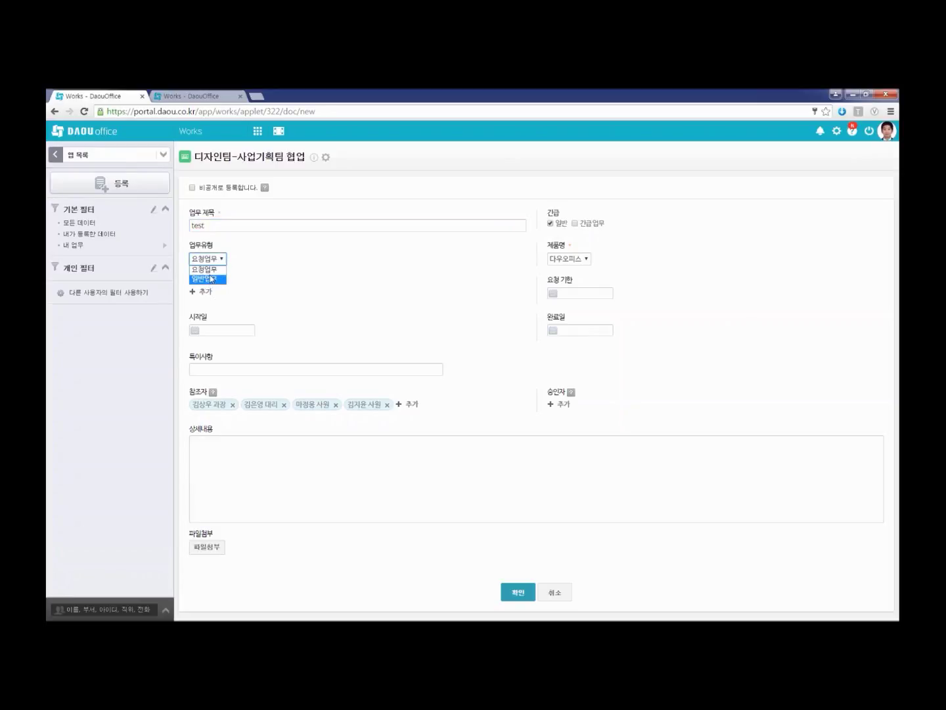
pyautogui.click(213, 273)
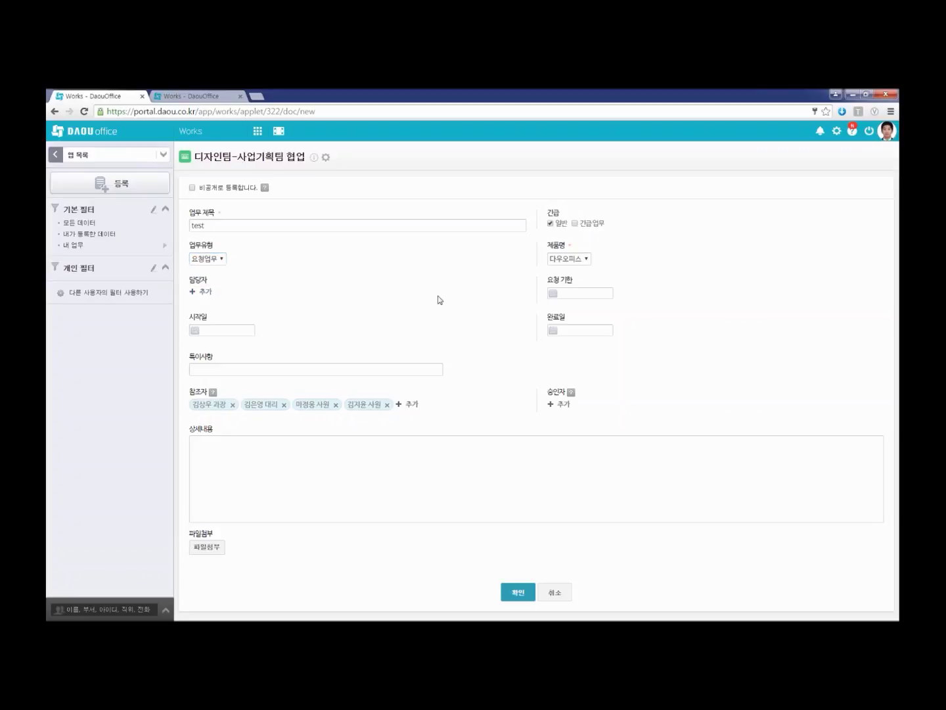
pyautogui.click(581, 263)
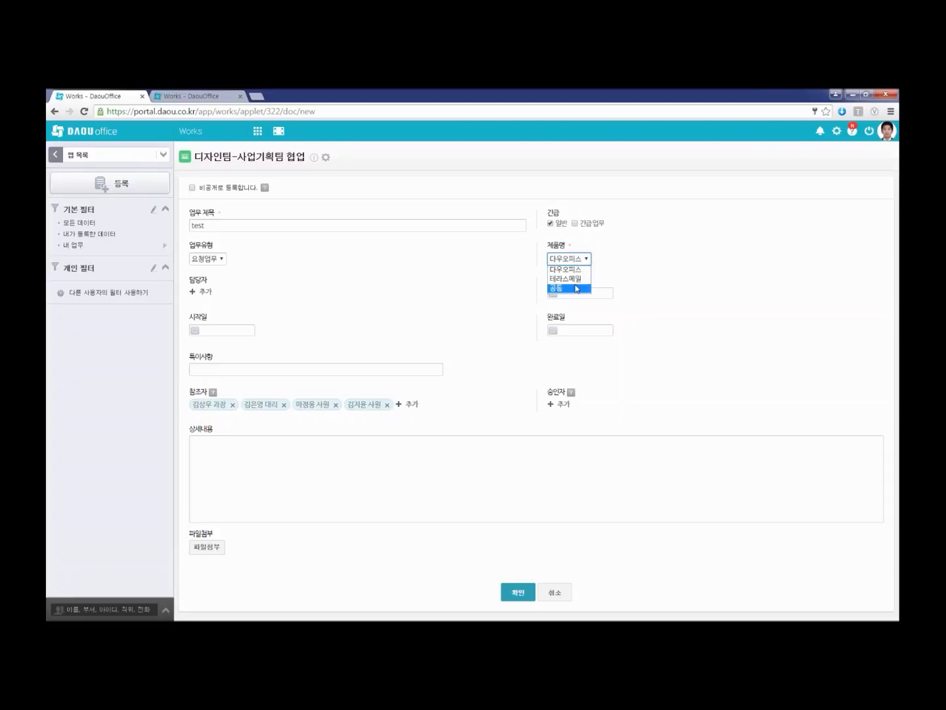
pyautogui.click(523, 270)
# - Set the request deadline to 2016-06-30, enter test as the details, and save it
pyautogui.click(564, 294)
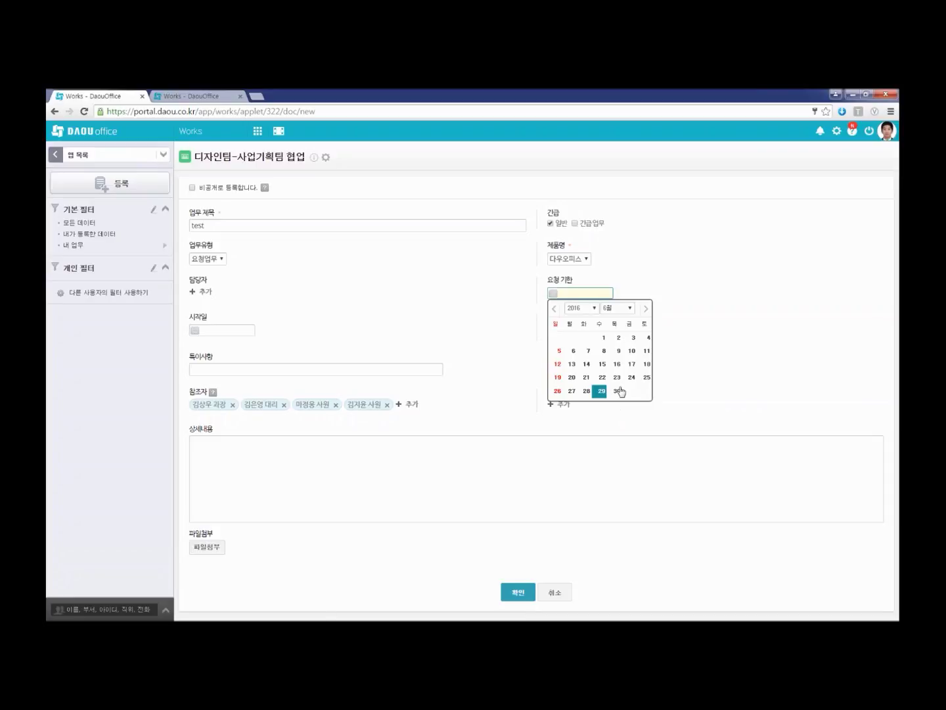
pyautogui.click(618, 391)
pyautogui.click(301, 453)
pyautogui.click(246, 470)
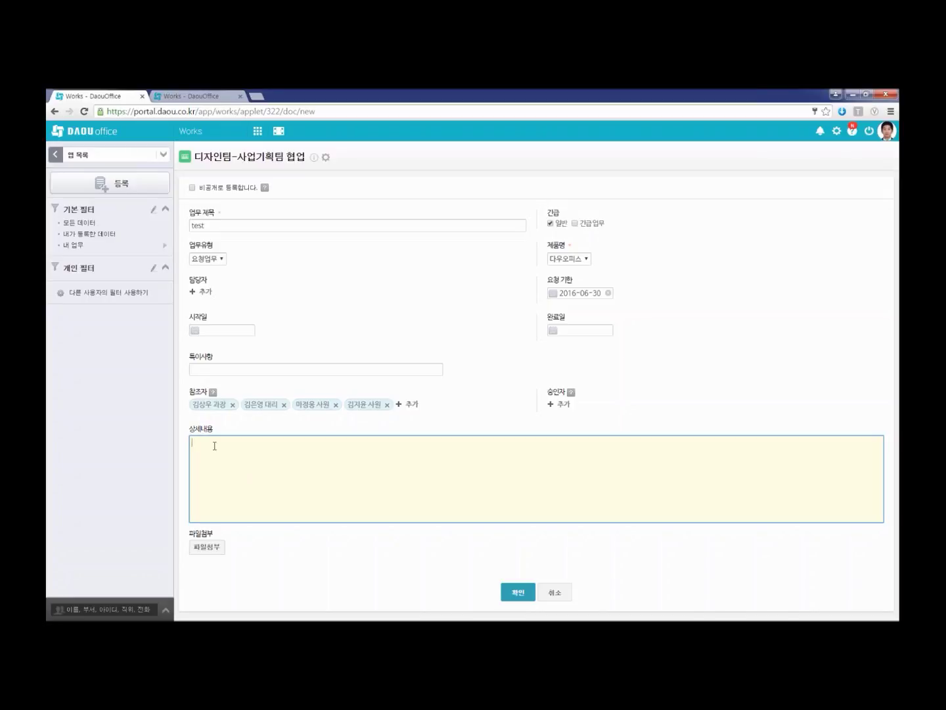
pyautogui.doubleClick(198, 226)
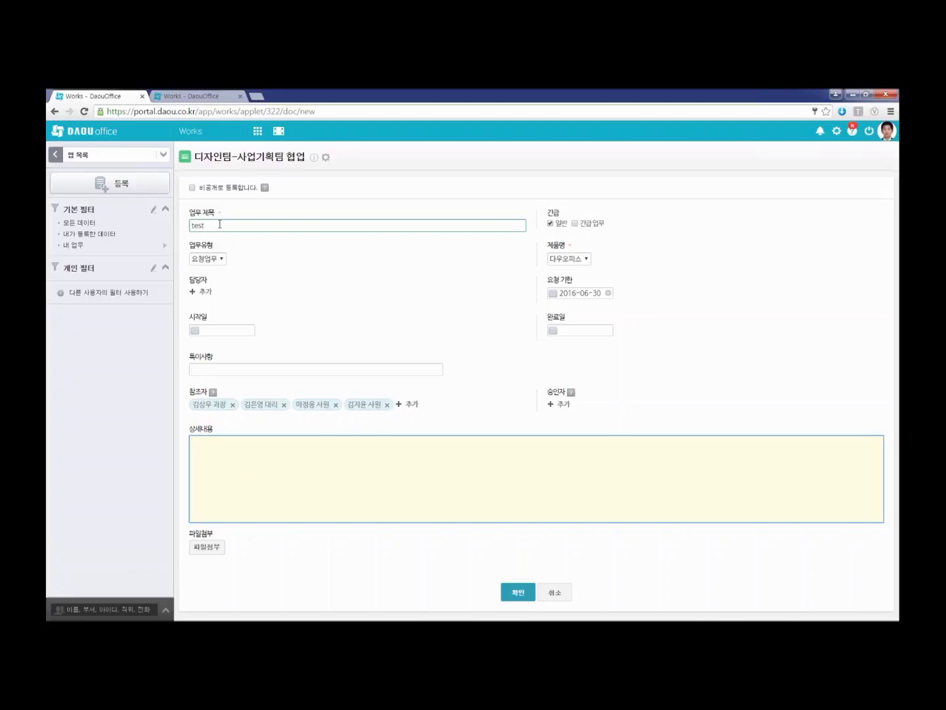
pyautogui.click(300, 453)
pyautogui.write('test')
pyautogui.click(514, 598)
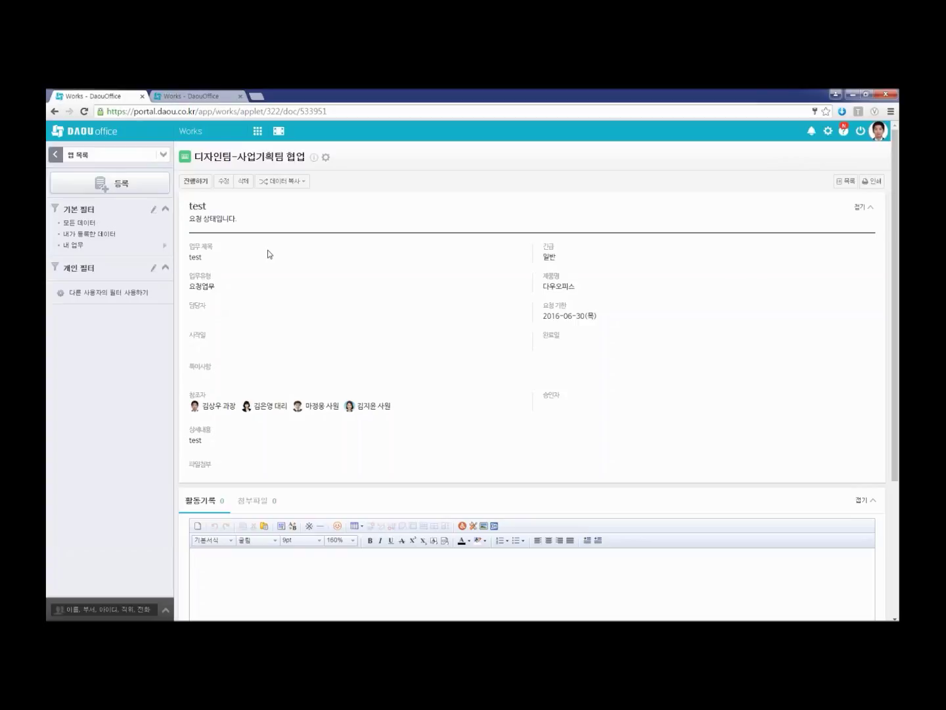
# - Move the test request to 진행 status and assign a team member as 담당자
pyautogui.click(196, 181)
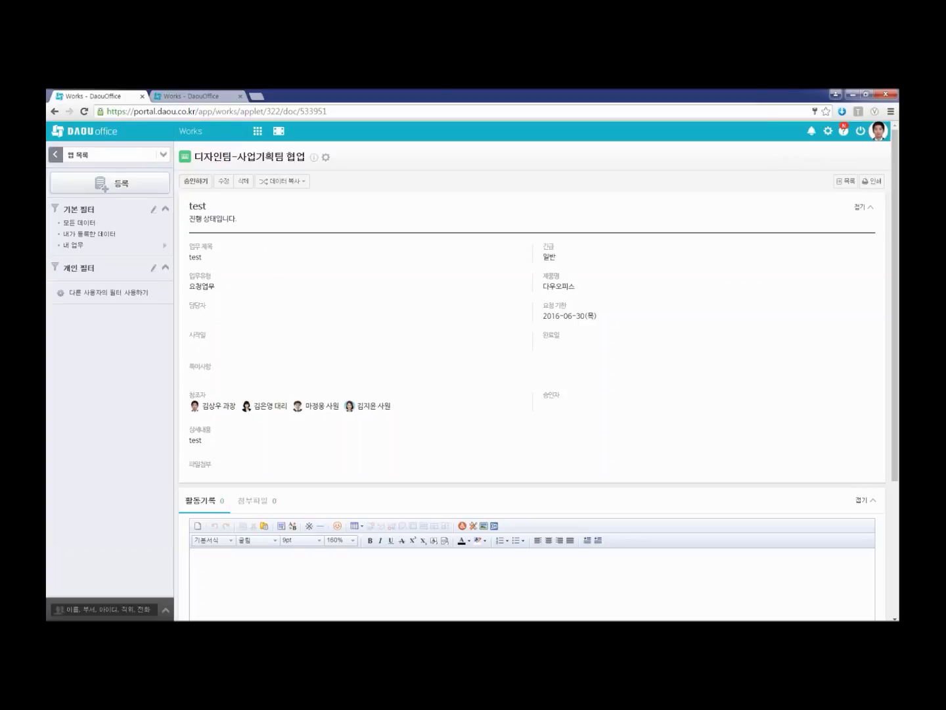
pyautogui.click(223, 181)
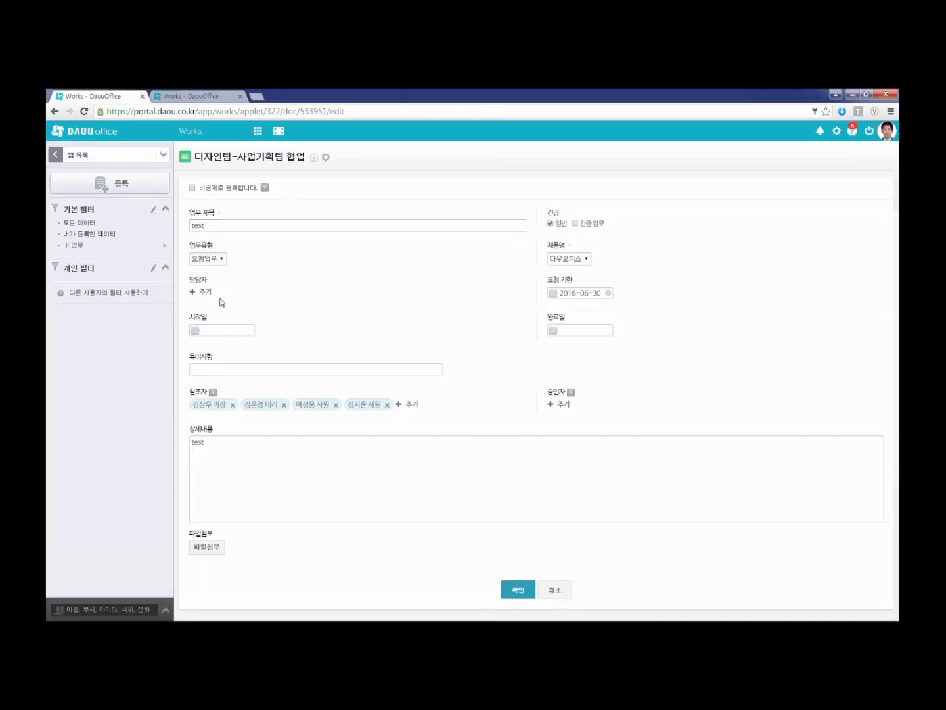
pyautogui.click(202, 291)
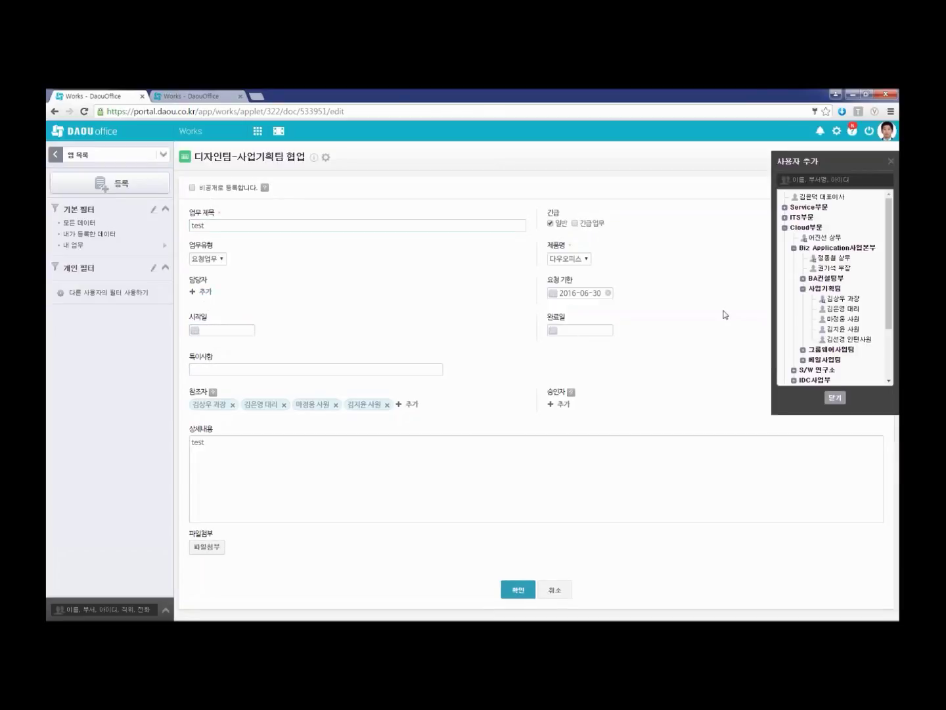
pyautogui.click(844, 328)
pyautogui.click(831, 399)
pyautogui.click(338, 372)
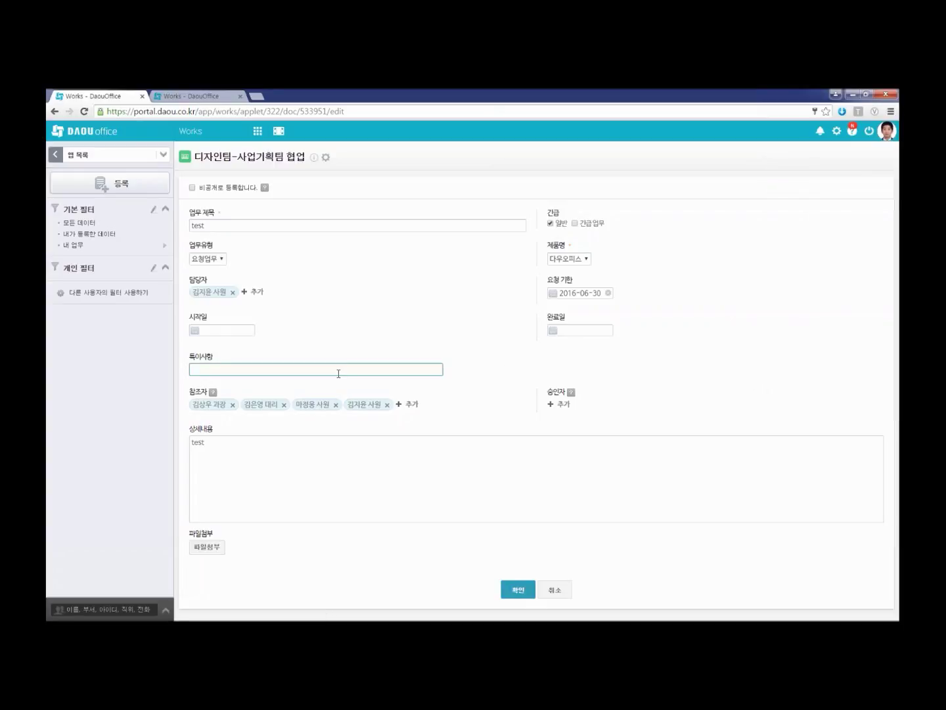
pyautogui.click(247, 488)
pyautogui.click(518, 588)
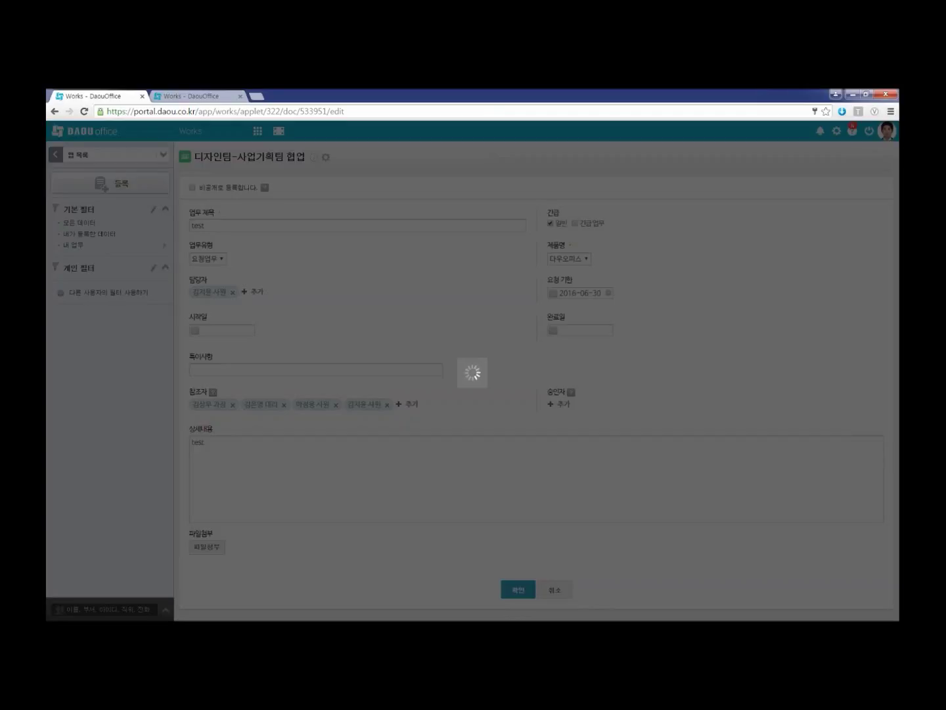
# - Post a test activity entry on the request and return to all data
pyautogui.scroll(-3, 470, 483)
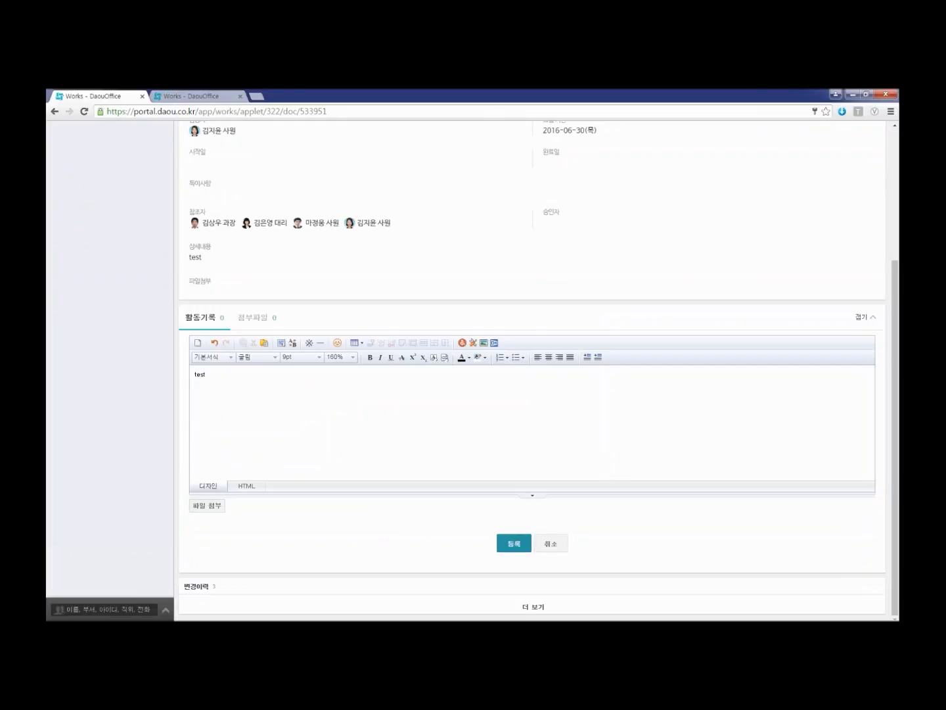
pyautogui.click(516, 546)
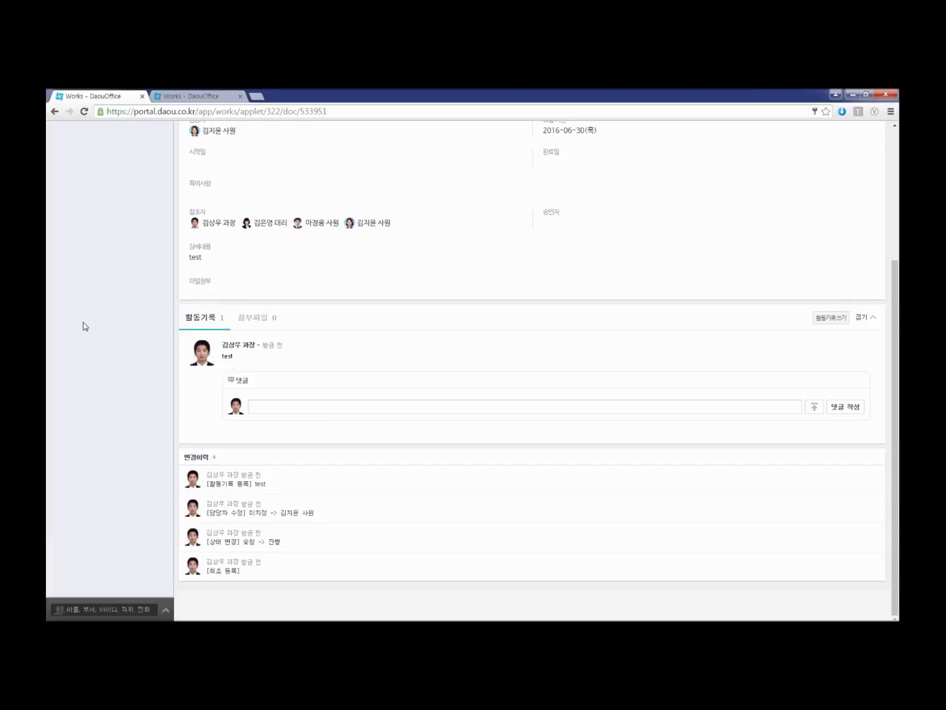
pyautogui.scroll(3, 82, 328)
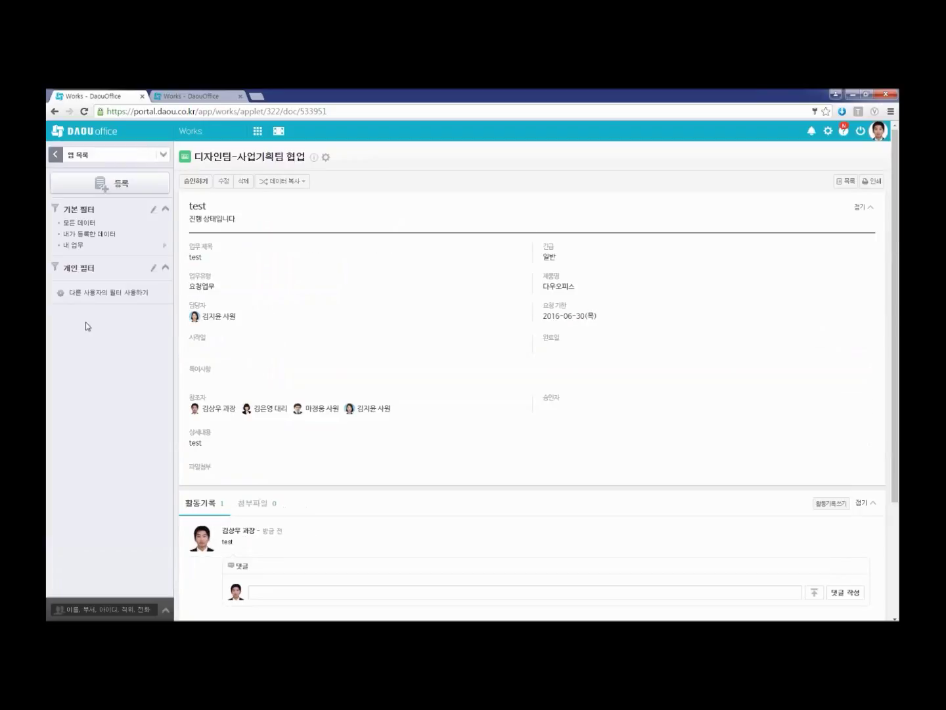
pyautogui.click(72, 223)
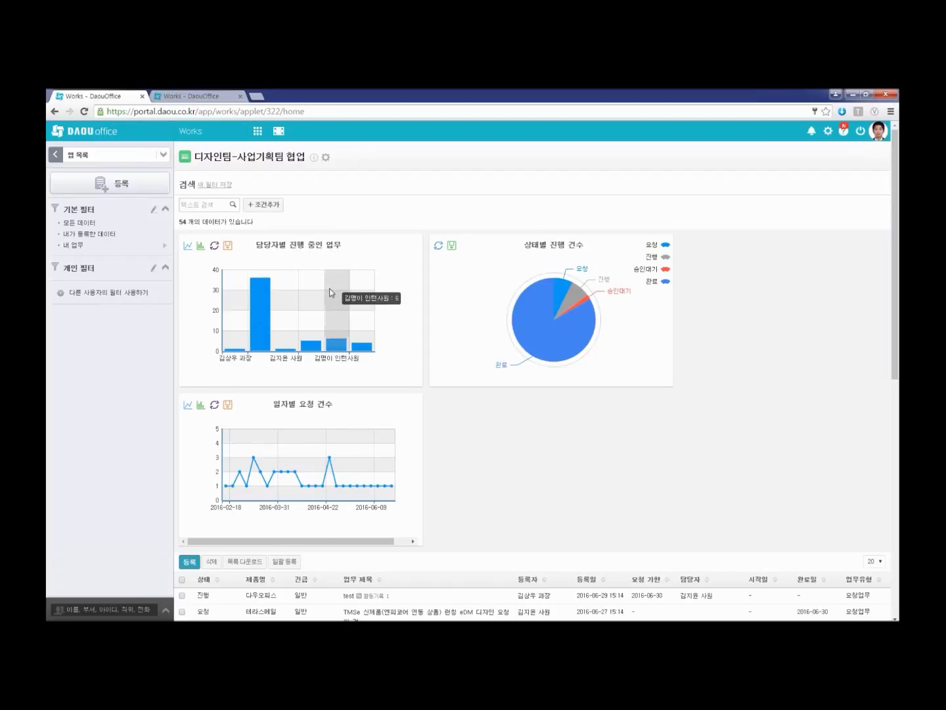
# - Look over the 협업 app dashboard, then open its 관리 settings through the gear icon
pyautogui.moveTo(292, 300)
pyautogui.moveTo(257, 288)
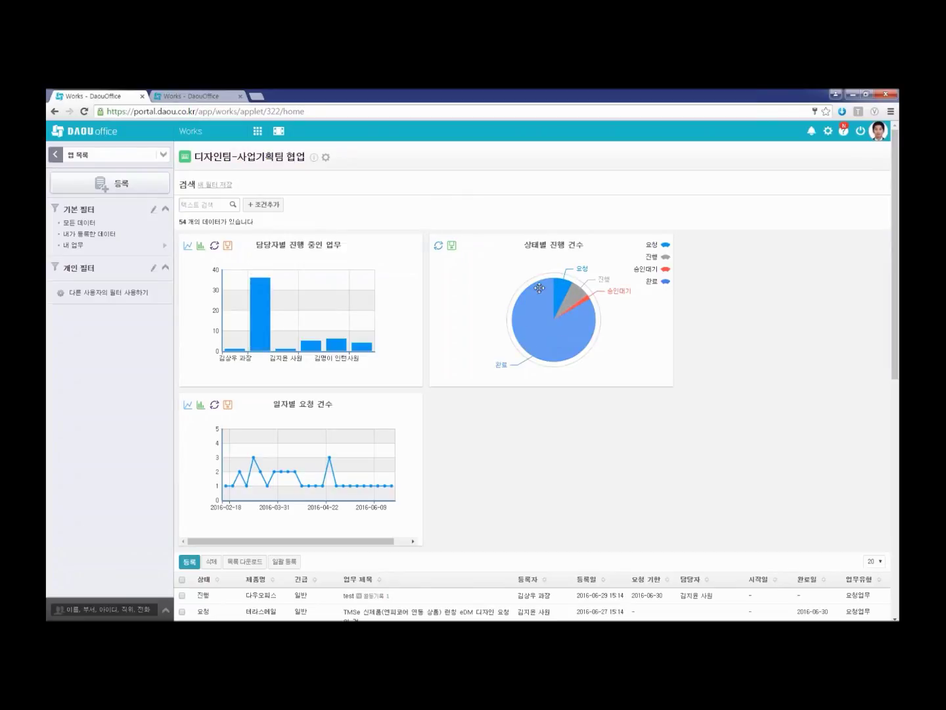
pyautogui.moveTo(586, 297)
pyautogui.moveTo(529, 309)
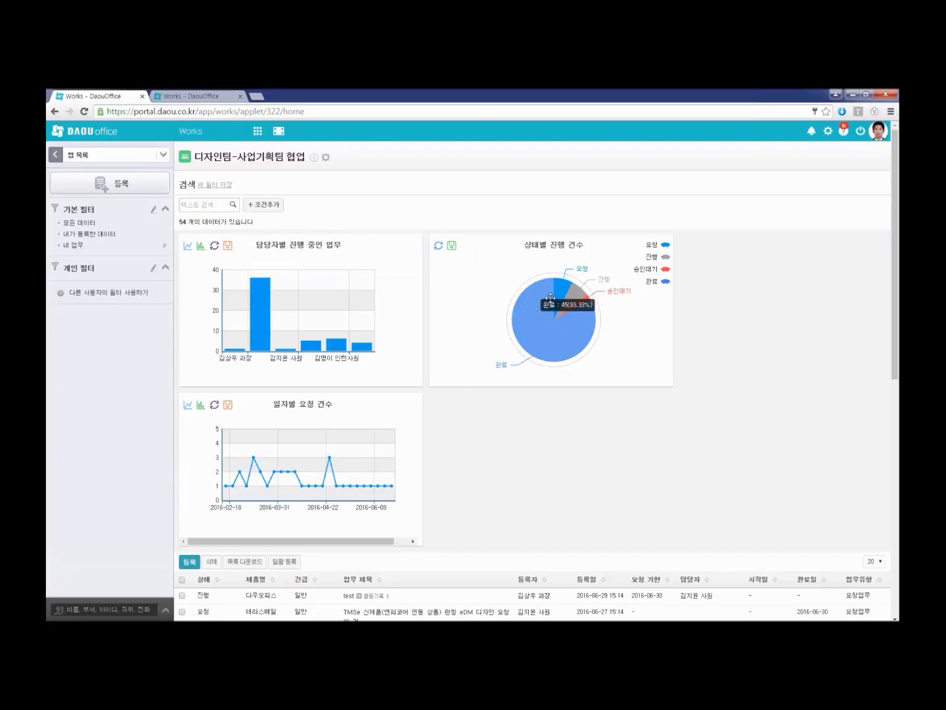
pyautogui.moveTo(559, 287)
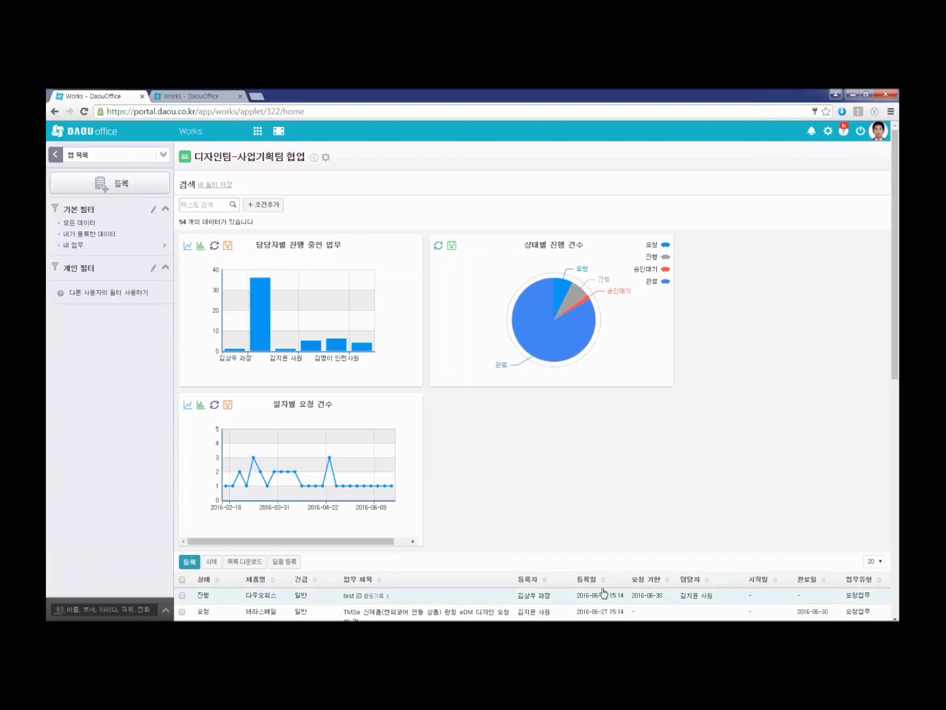
pyautogui.moveTo(333, 489)
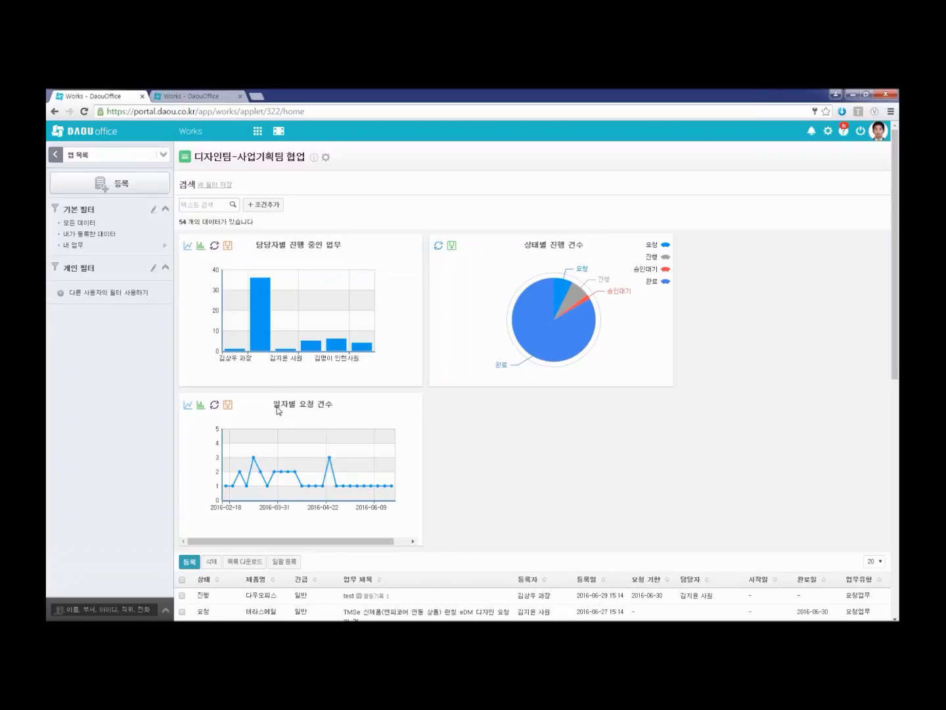
pyautogui.scroll(-2, 282, 321)
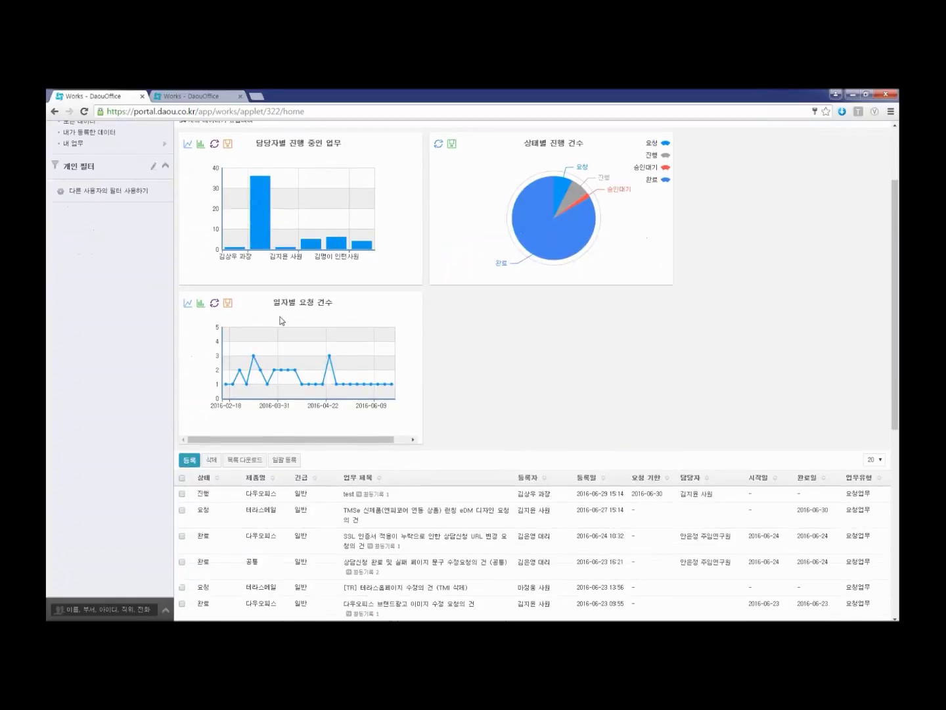
pyautogui.moveTo(263, 391)
pyautogui.scroll(3, 111, 411)
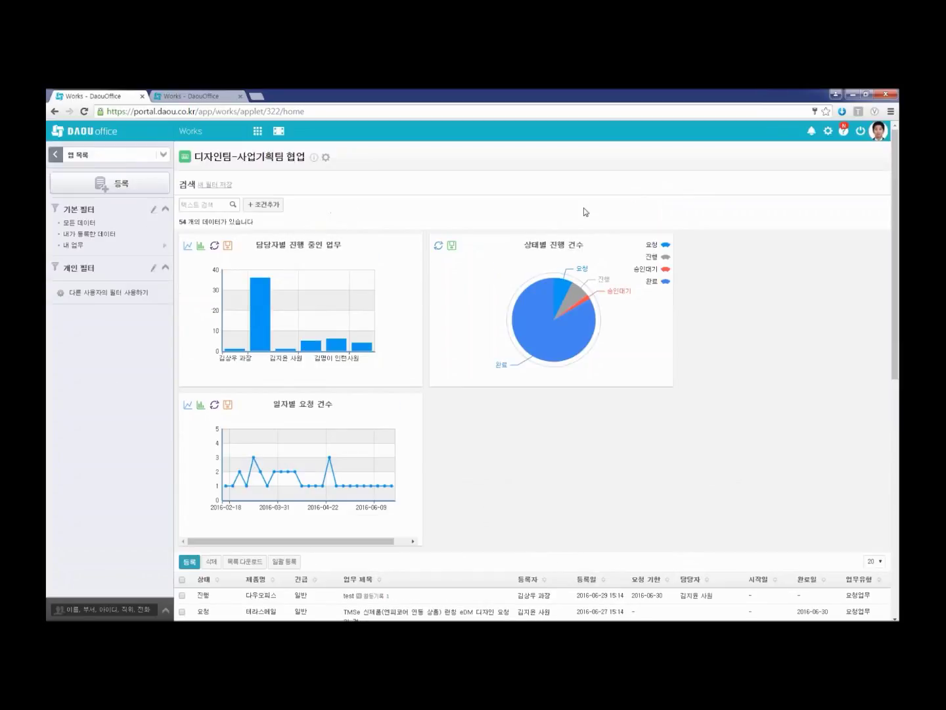
pyautogui.click(326, 157)
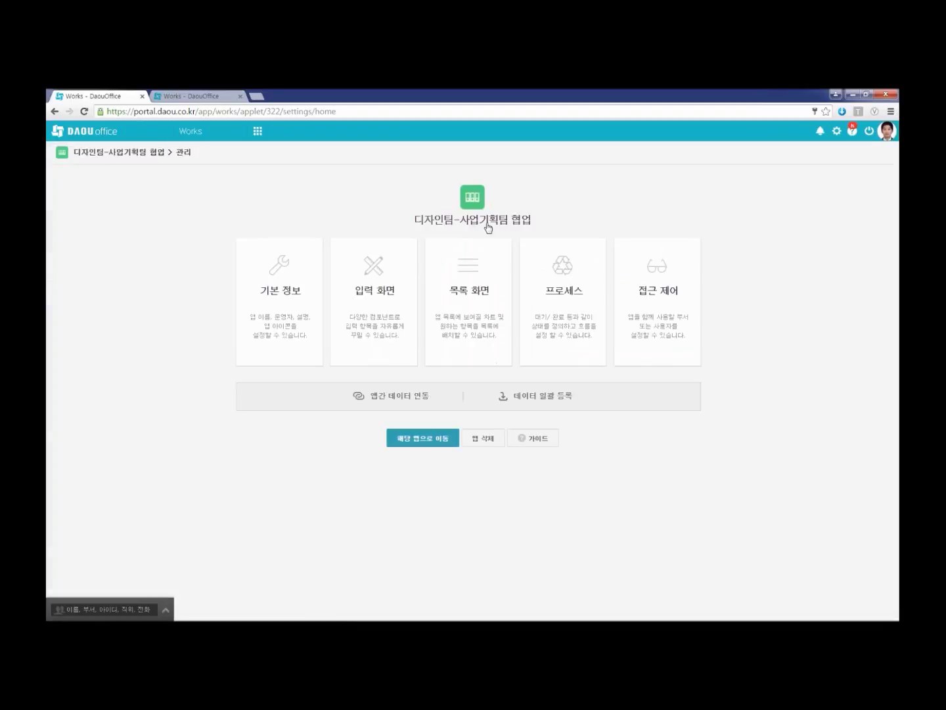
# - Add a line chart in the list-view settings, grouped by 제품명 with 개수 aggregation
pyautogui.click(464, 332)
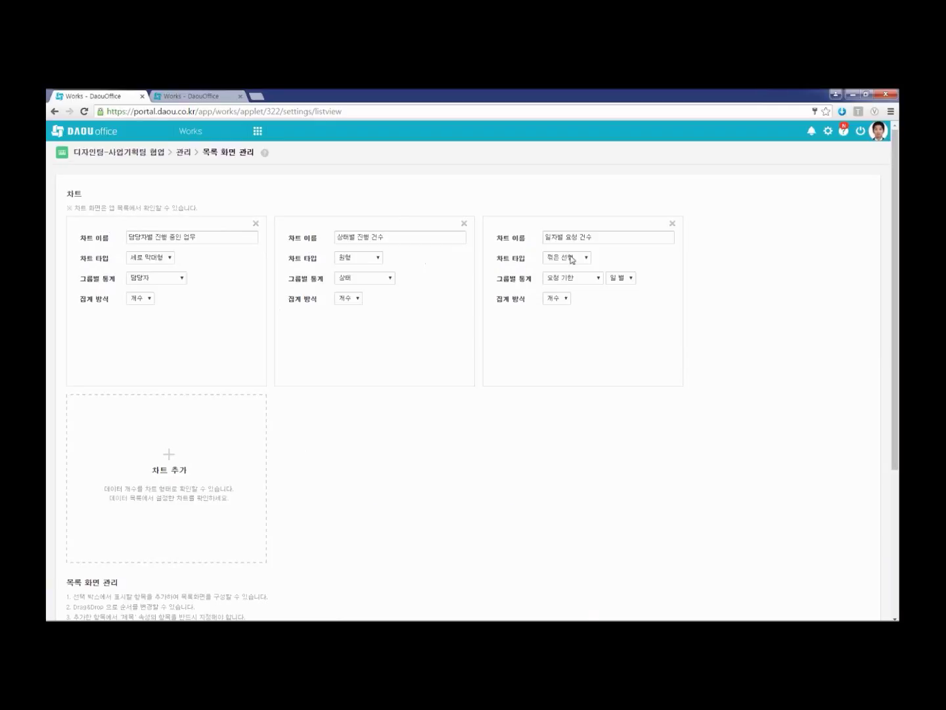
pyautogui.click(162, 459)
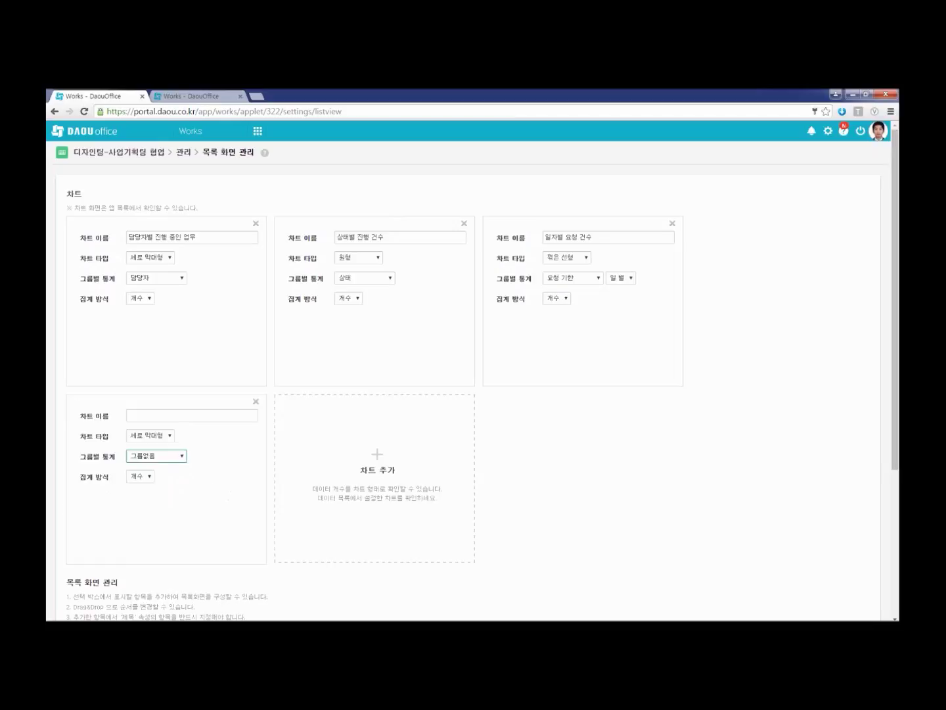
pyautogui.click(149, 436)
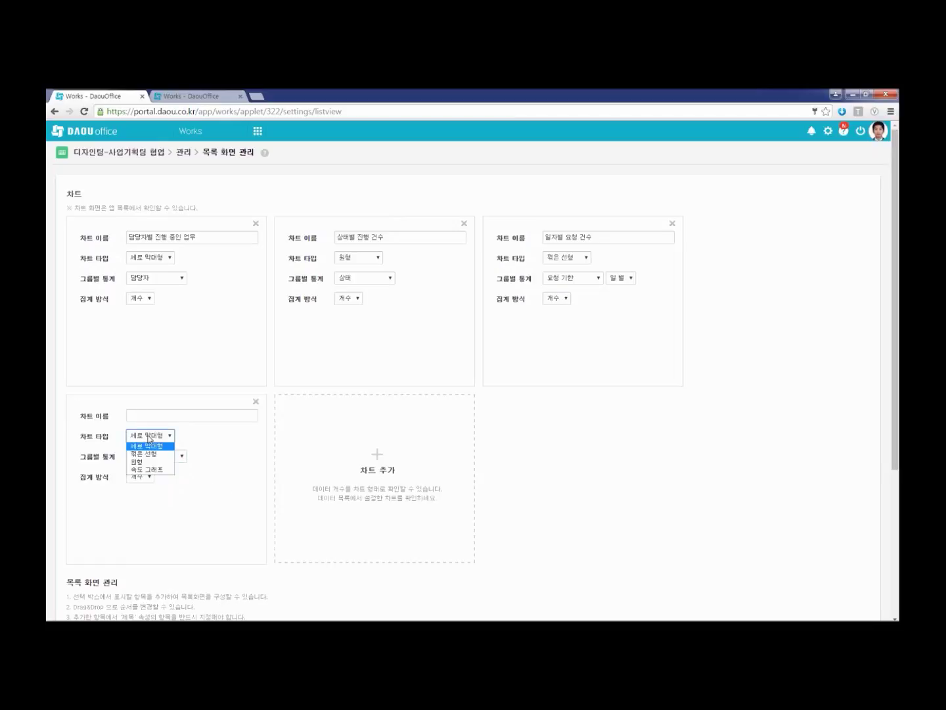
pyautogui.click(152, 453)
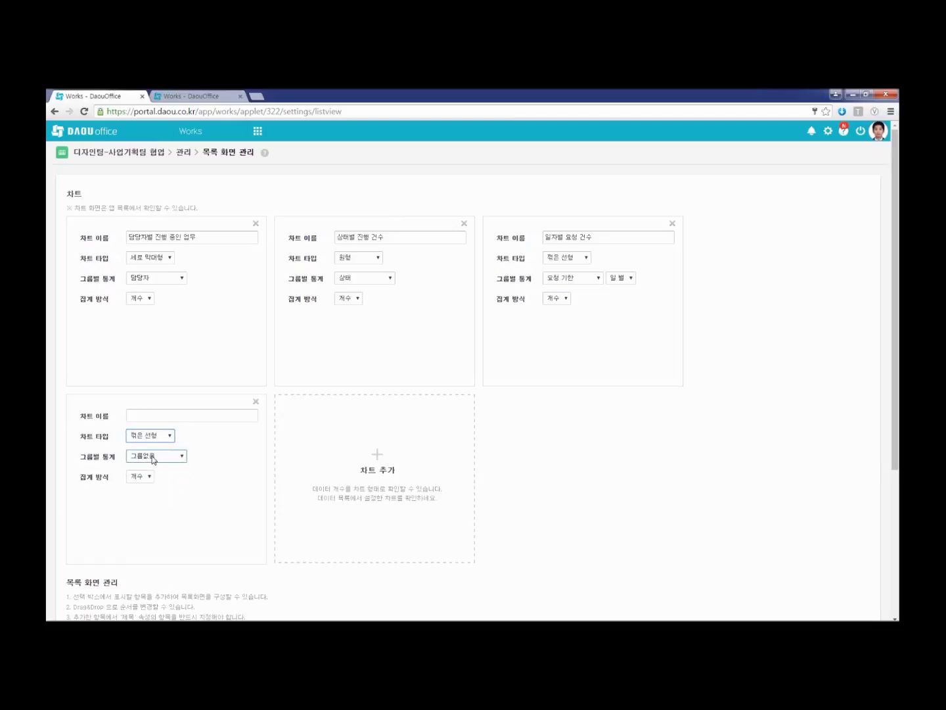
pyautogui.click(152, 459)
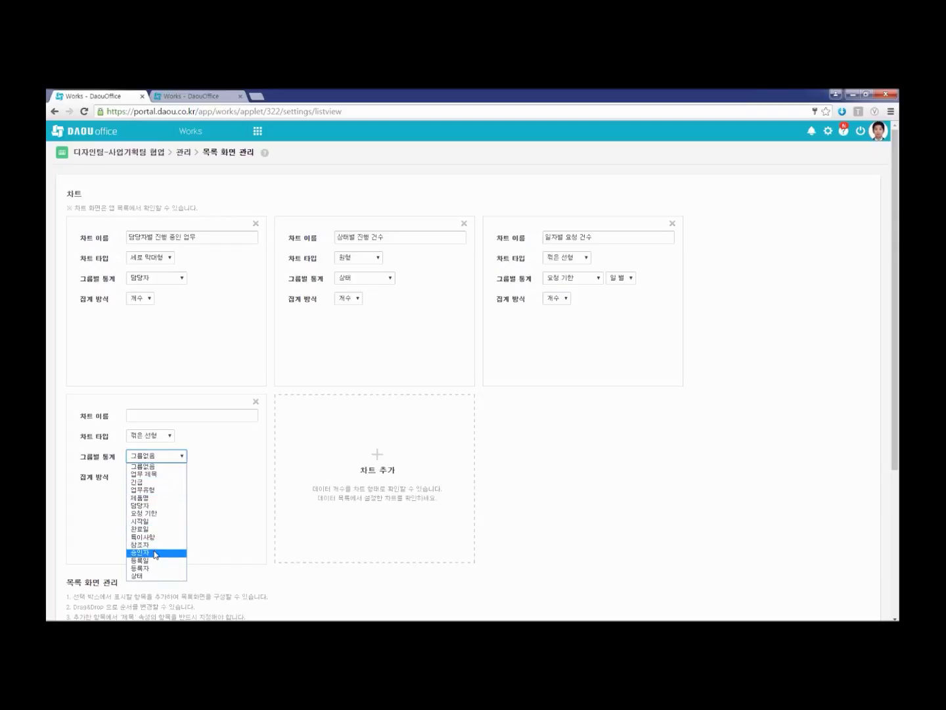
pyautogui.click(149, 500)
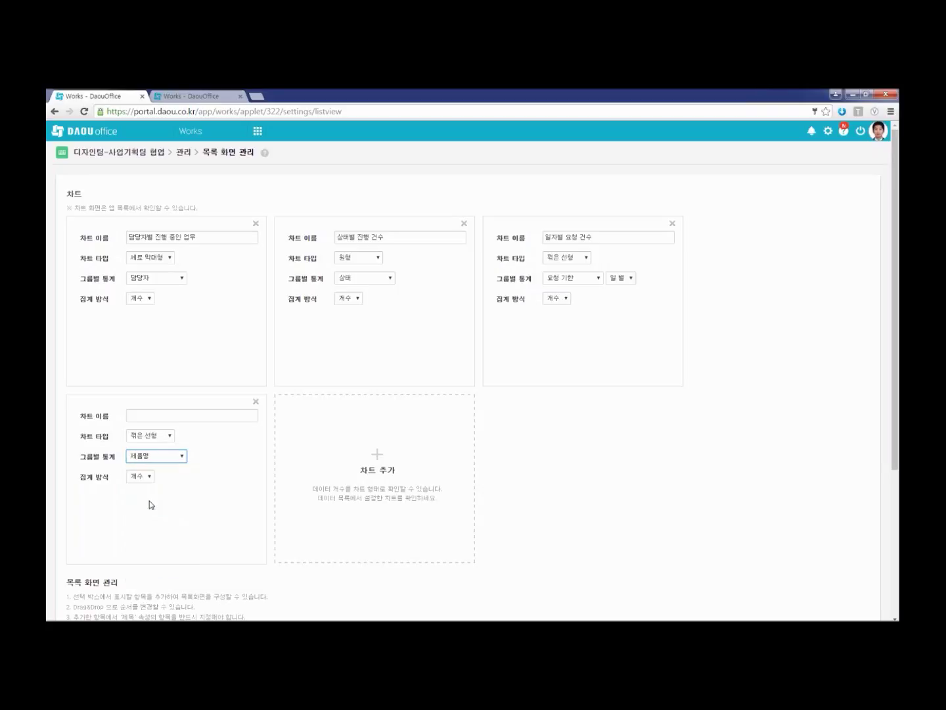
pyautogui.click(143, 479)
pyautogui.click(144, 482)
# - Name the chart 제품별 현황, save the settings, and return to the app dashboard
pyautogui.click(164, 412)
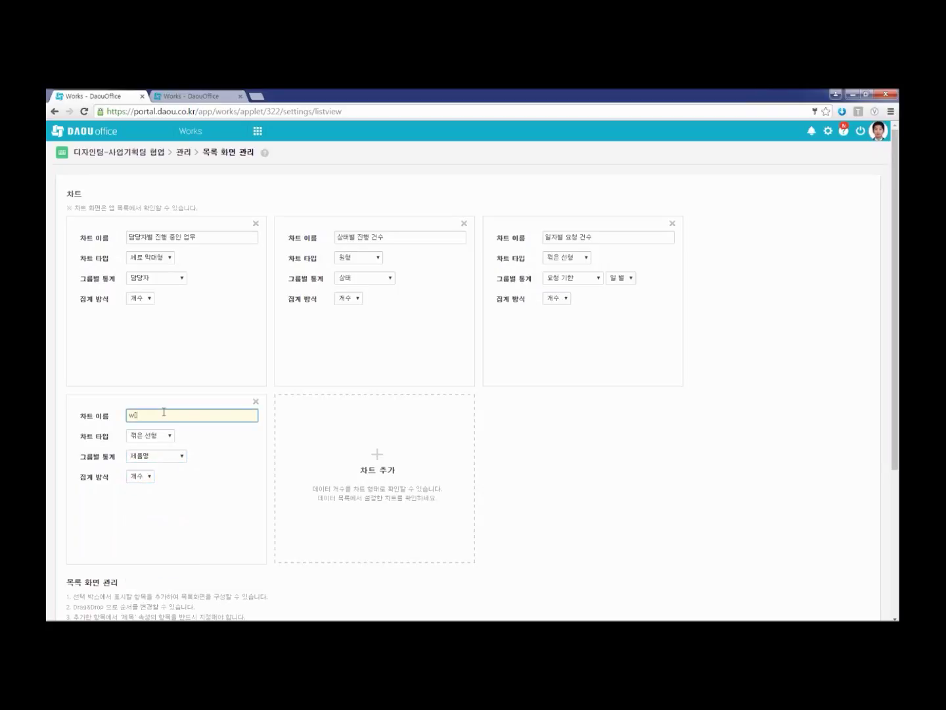
pyautogui.write('제품별 현황')
pyautogui.click(543, 447)
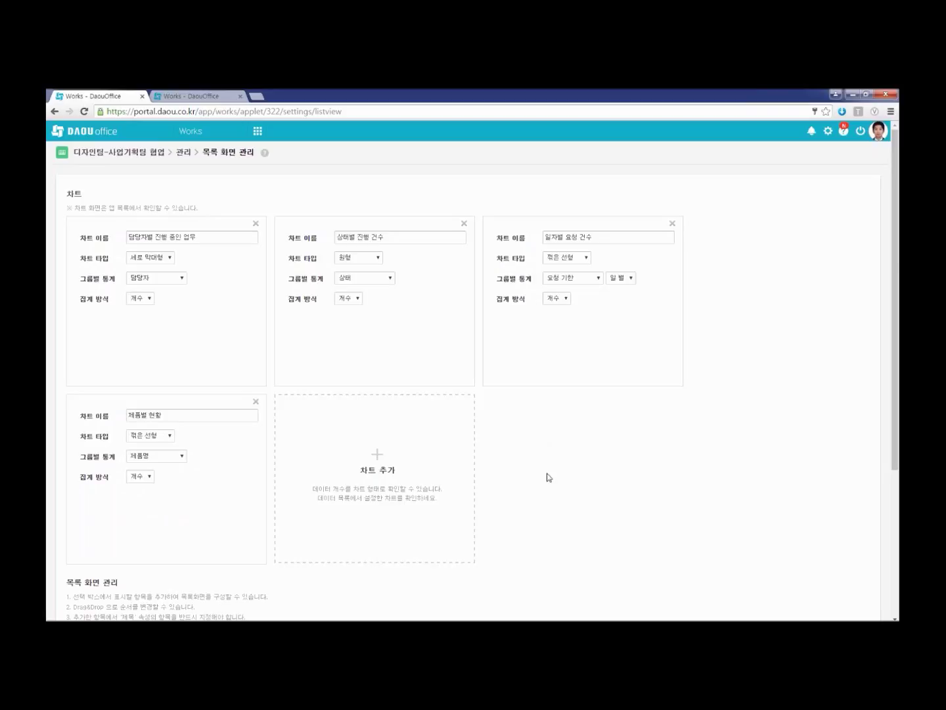
pyautogui.scroll(-3, 547, 477)
pyautogui.click(366, 585)
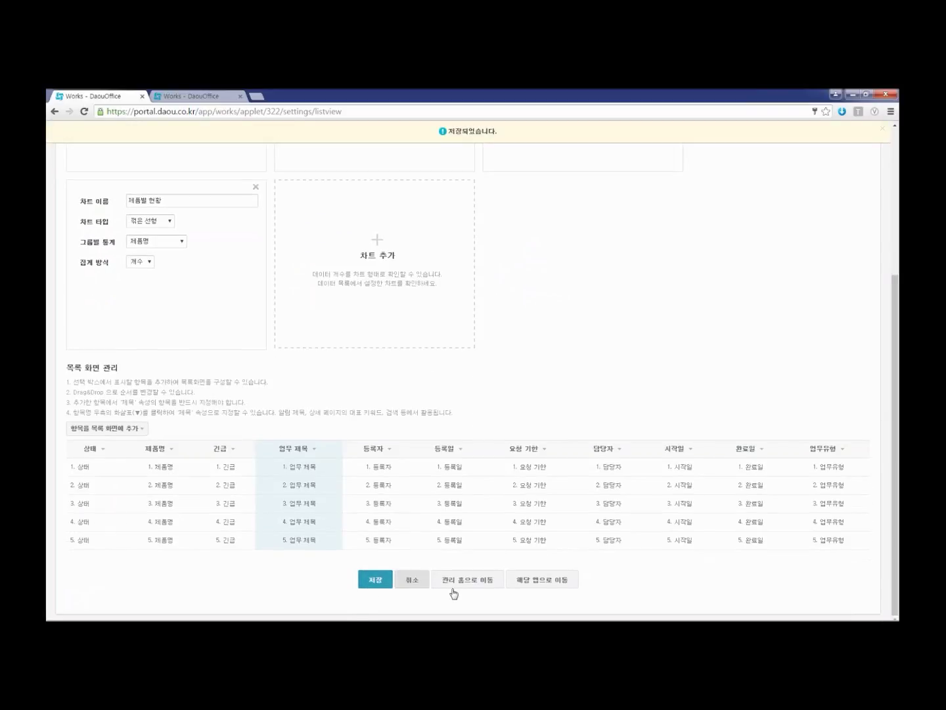
pyautogui.click(528, 583)
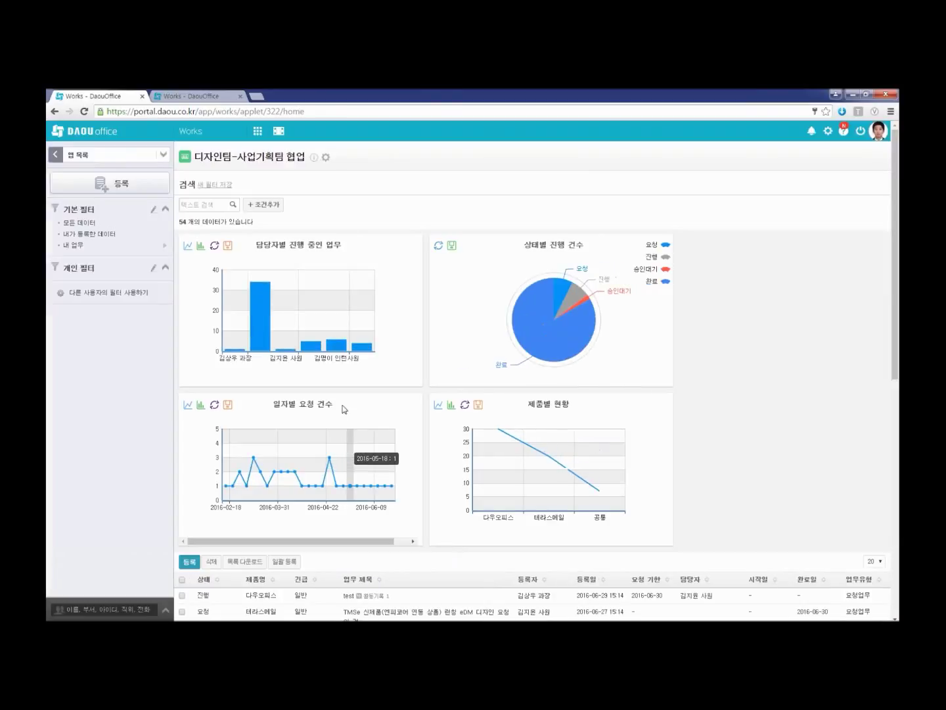
pyautogui.moveTo(505, 491)
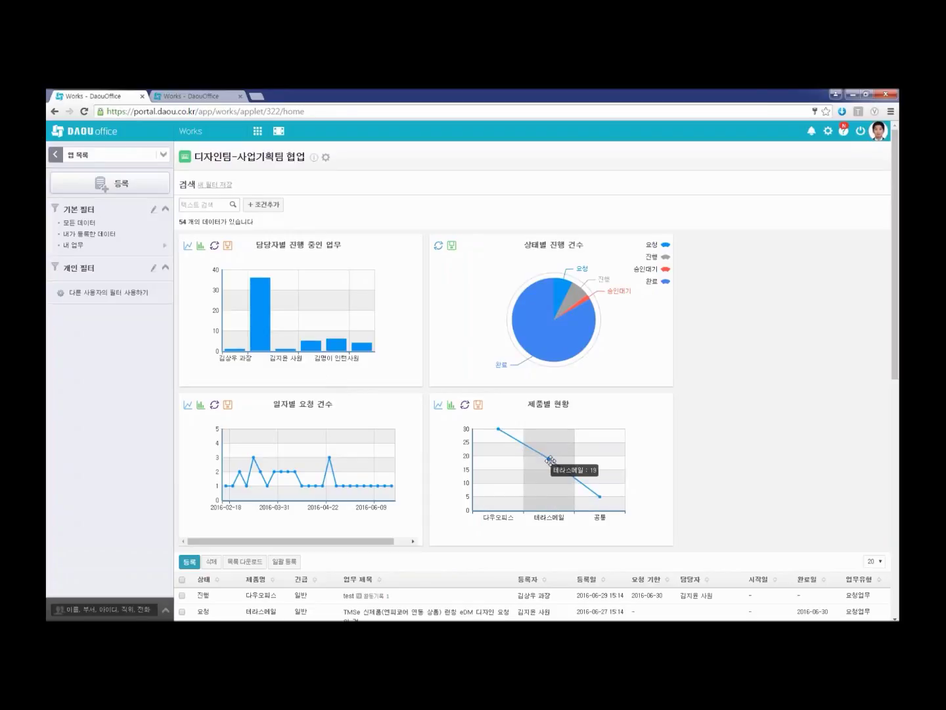
pyautogui.moveTo(594, 500)
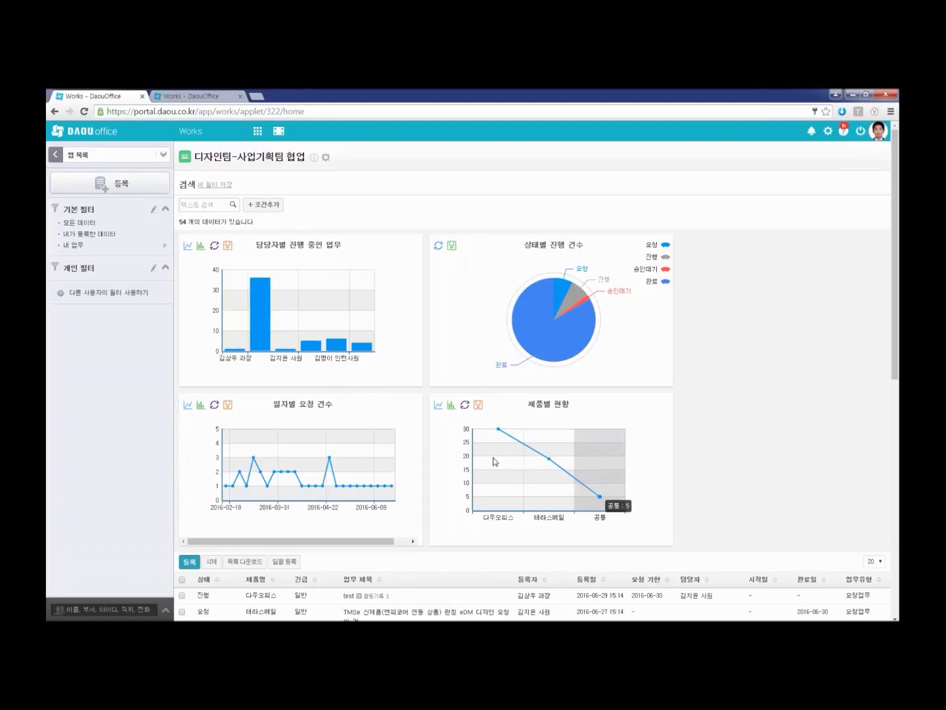
pyautogui.moveTo(494, 440)
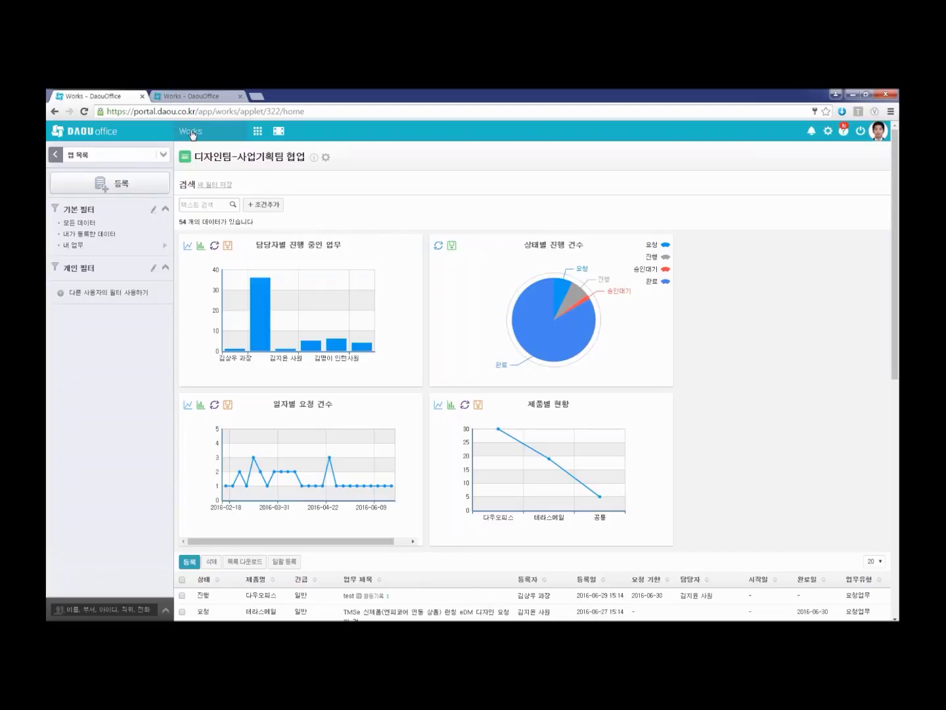
# - Return to the Works home showing the seven favourite apps
pyautogui.click(191, 134)
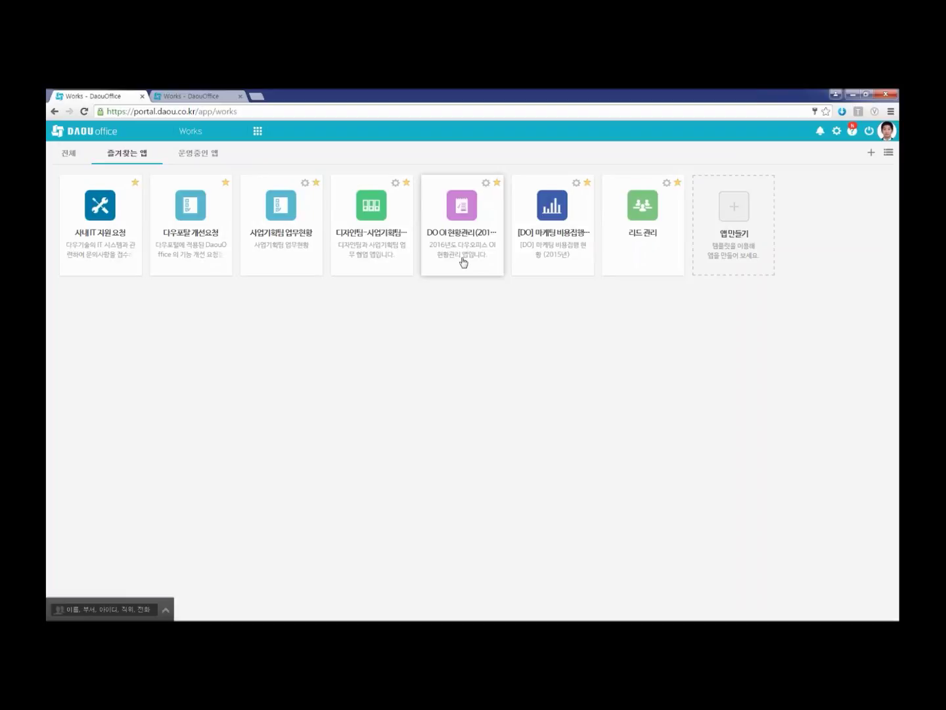
# - Open the DO OI 현황관리(2016년도) lead app and review its 94 records, charts and company table
pyautogui.click(463, 263)
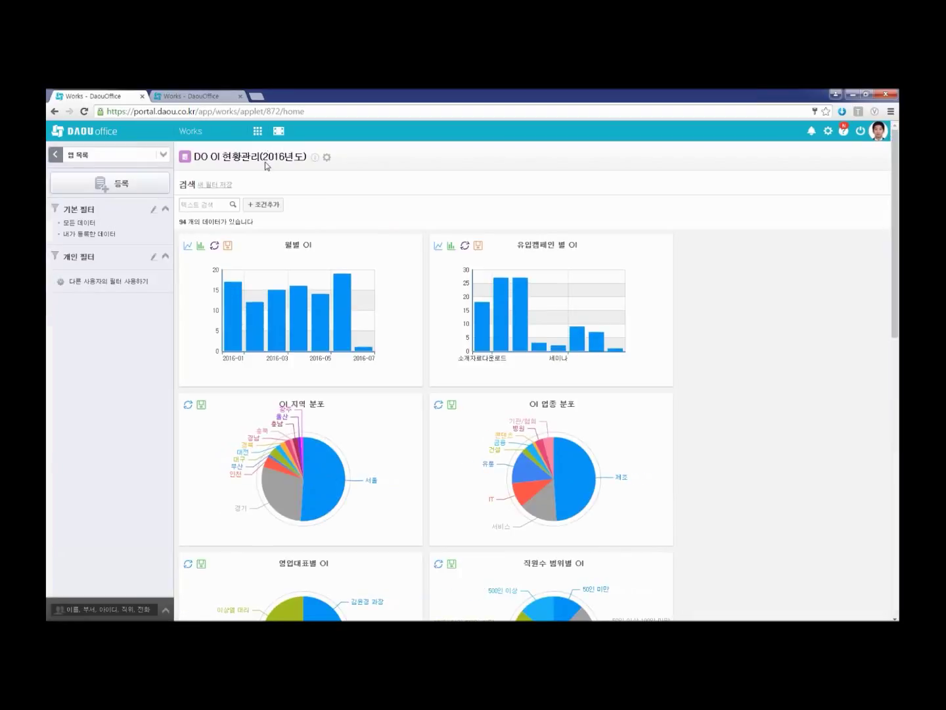
pyautogui.moveTo(261, 157); pyautogui.dragTo(286, 157)
pyautogui.doubleClick(184, 222)
pyautogui.scroll(-4, 131, 381)
pyautogui.scroll(-8, 131, 375)
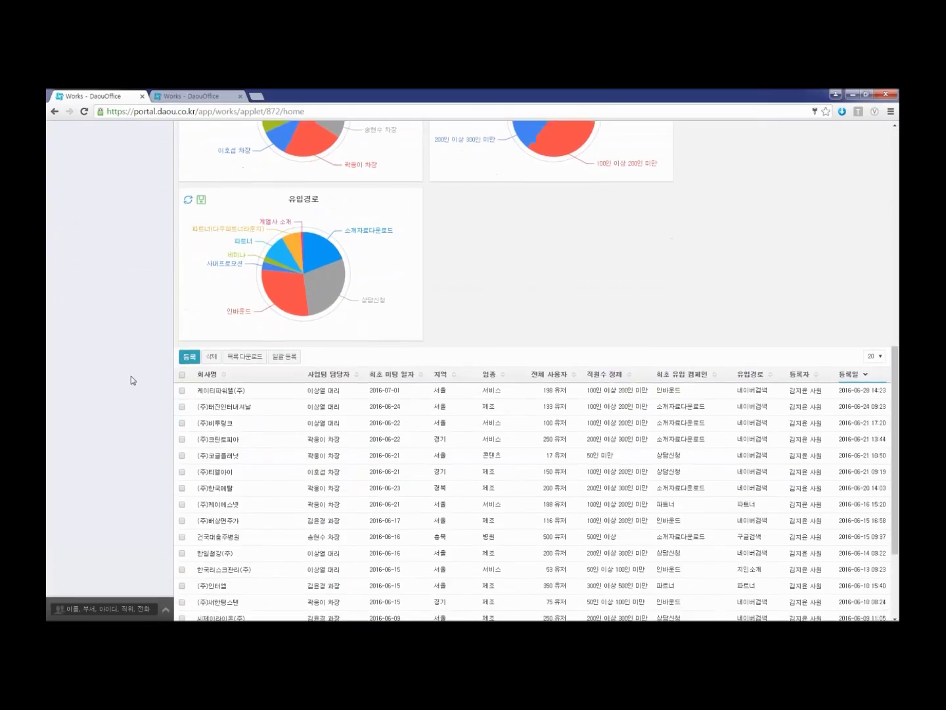
pyautogui.scroll(7, 131, 375)
pyautogui.scroll(-4, 130, 377)
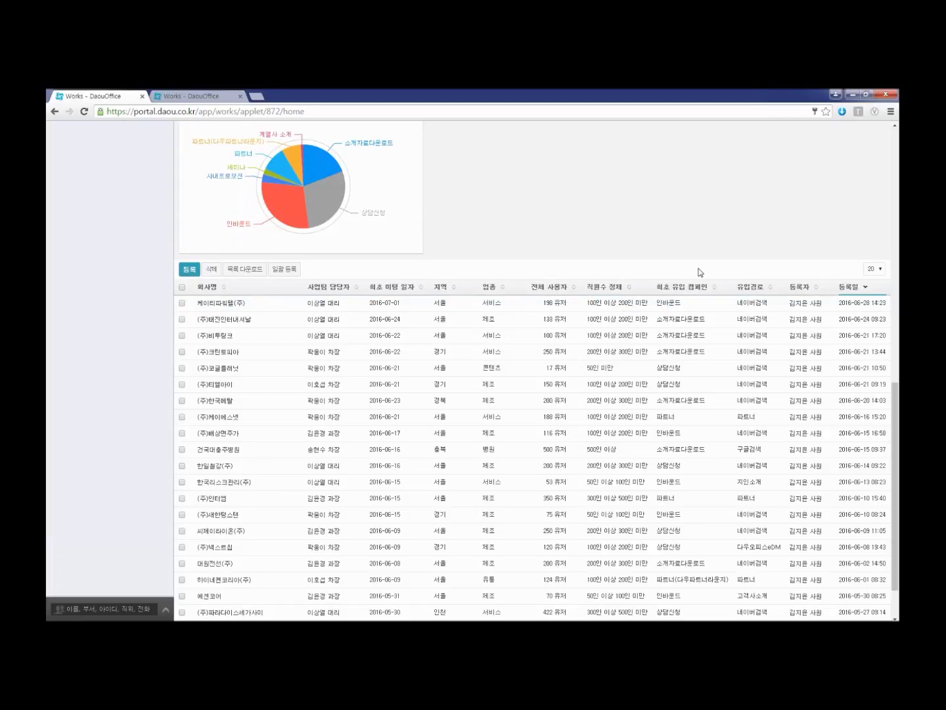
pyautogui.scroll(10, 110, 355)
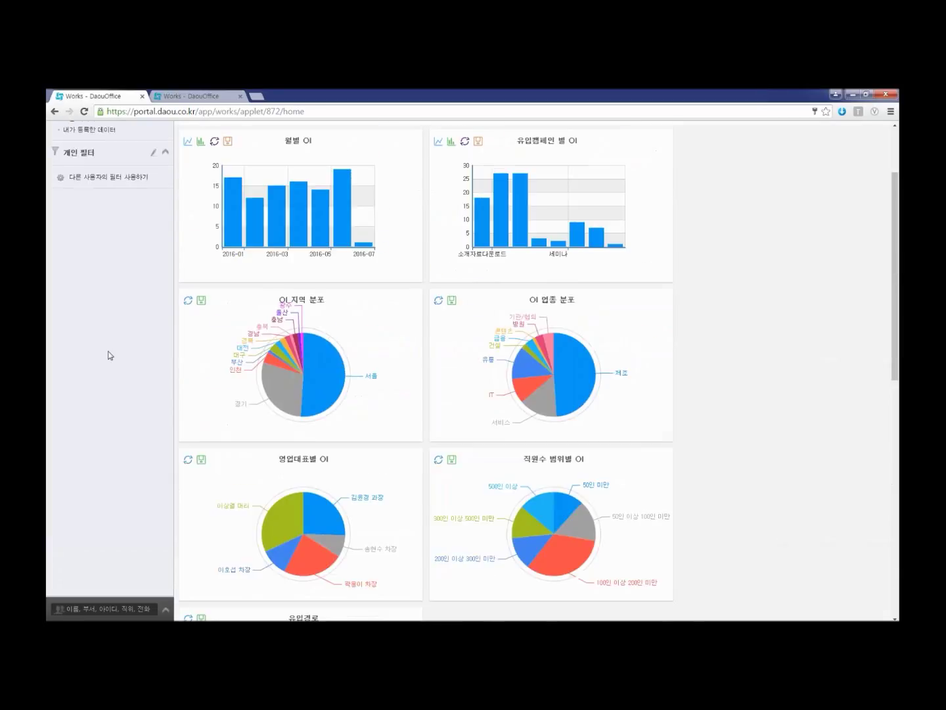
# - Register lead 다우기술 with region 인천 and 200인 이상 300인 미만 employees, then show all 95 records
pyautogui.click(120, 189)
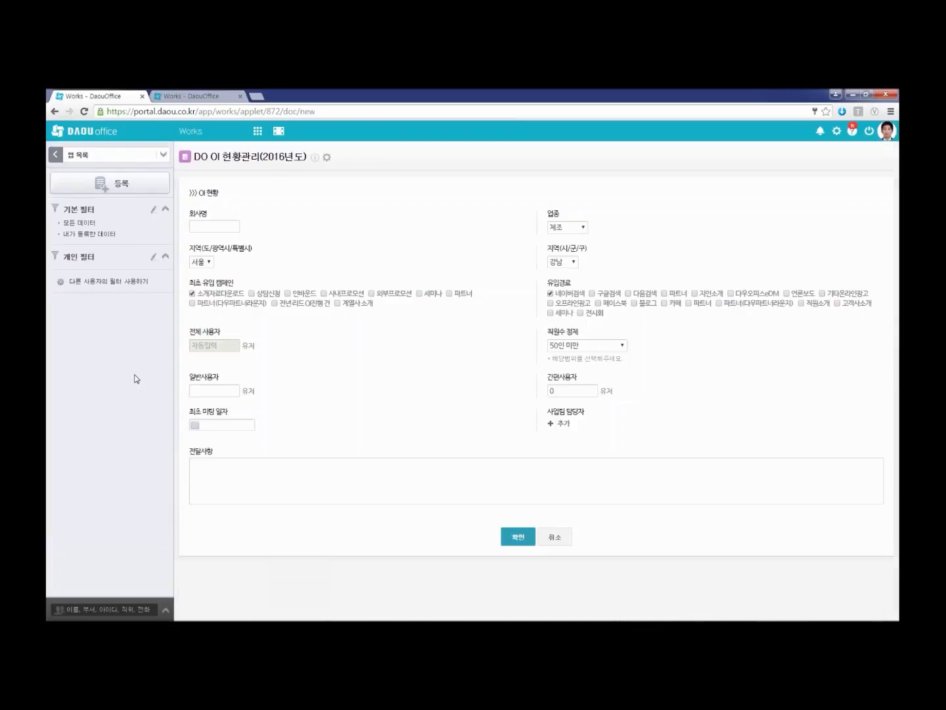
pyautogui.click(218, 222)
pyautogui.press('BackSpace')
pyautogui.press('BackSpace')
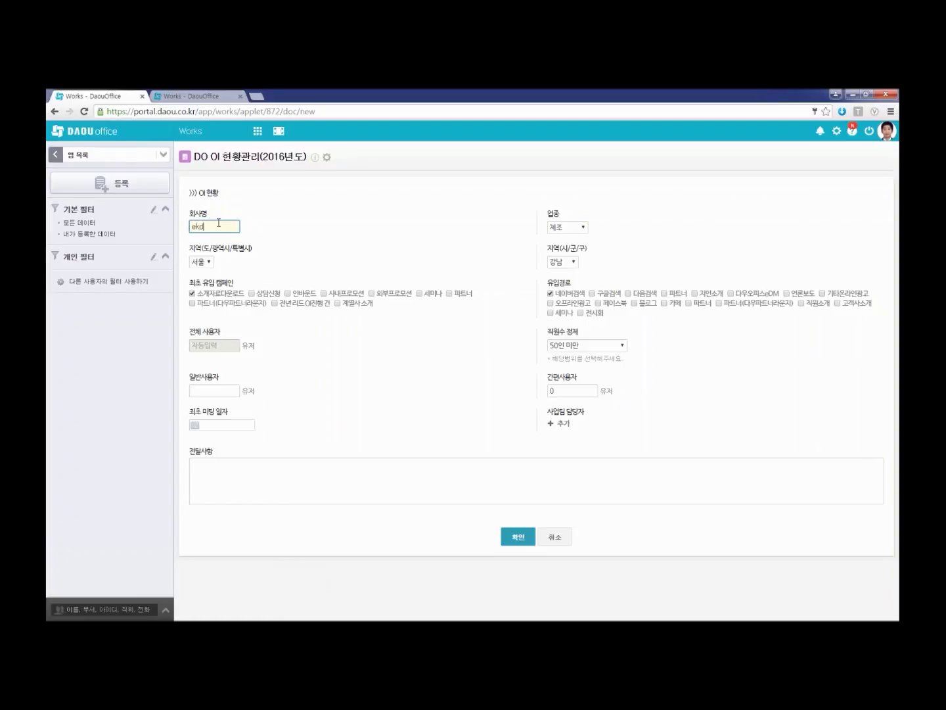
pyautogui.write('다우기순ㄹ')
pyautogui.click(209, 263)
pyautogui.click(203, 293)
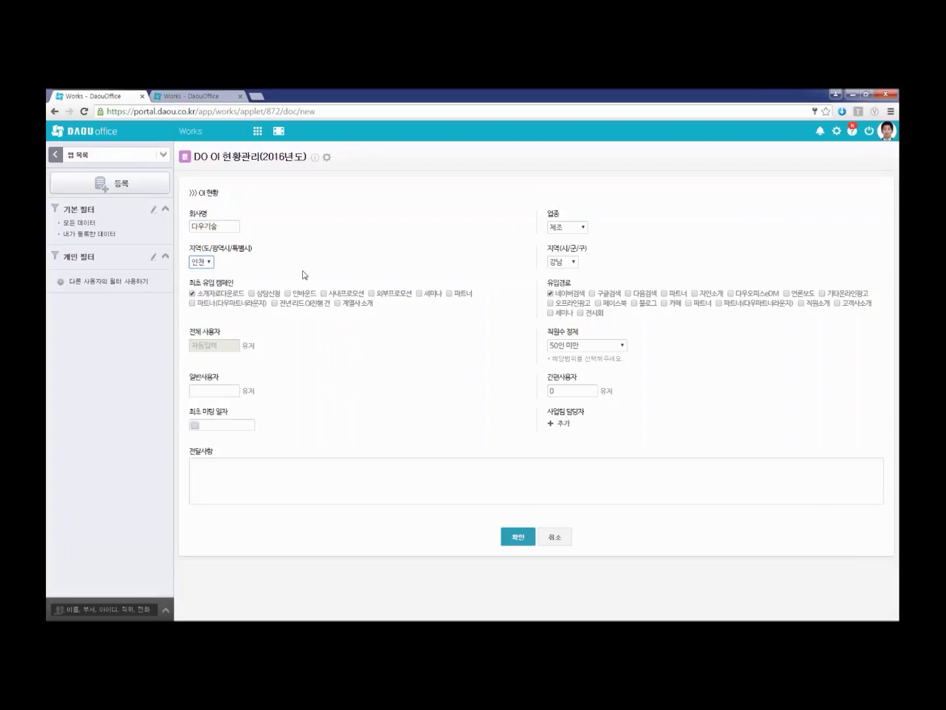
pyautogui.click(583, 345)
pyautogui.click(580, 383)
pyautogui.click(517, 536)
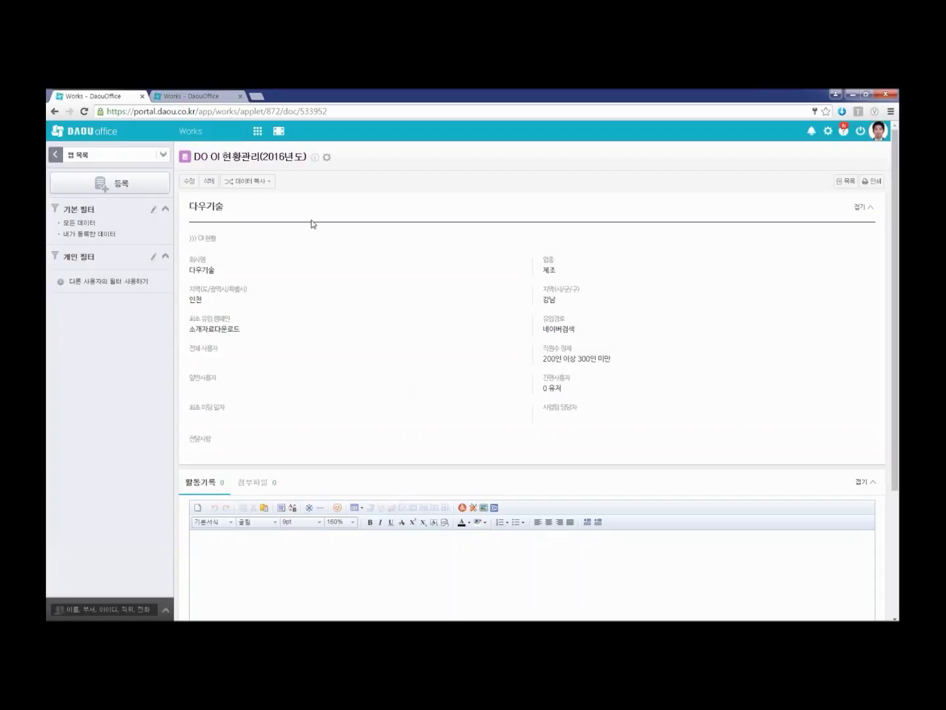
pyautogui.click(164, 221)
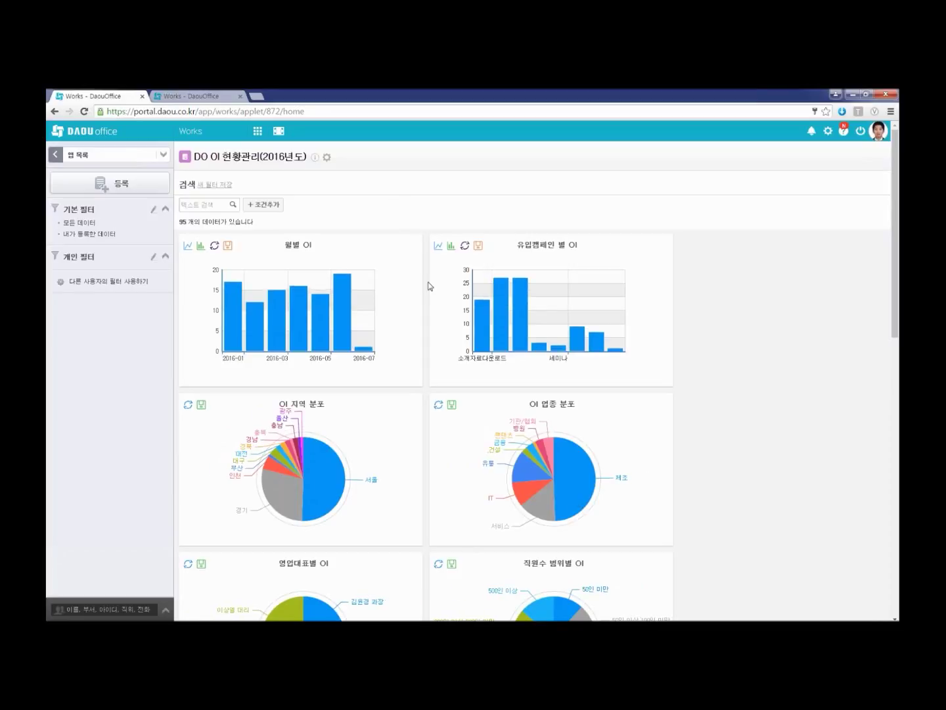
# - Select all lead rows, export them with 목록 다운로드 as CSV, and open the file
pyautogui.scroll(-6, 429, 286)
pyautogui.scroll(-5, 429, 287)
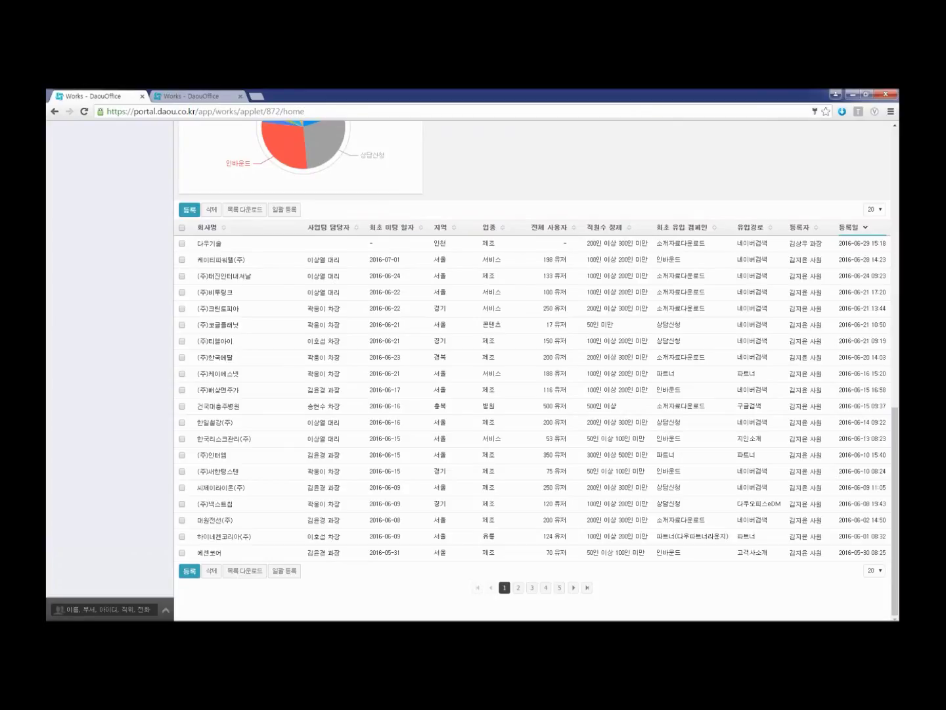
pyautogui.scroll(6, 157, 304)
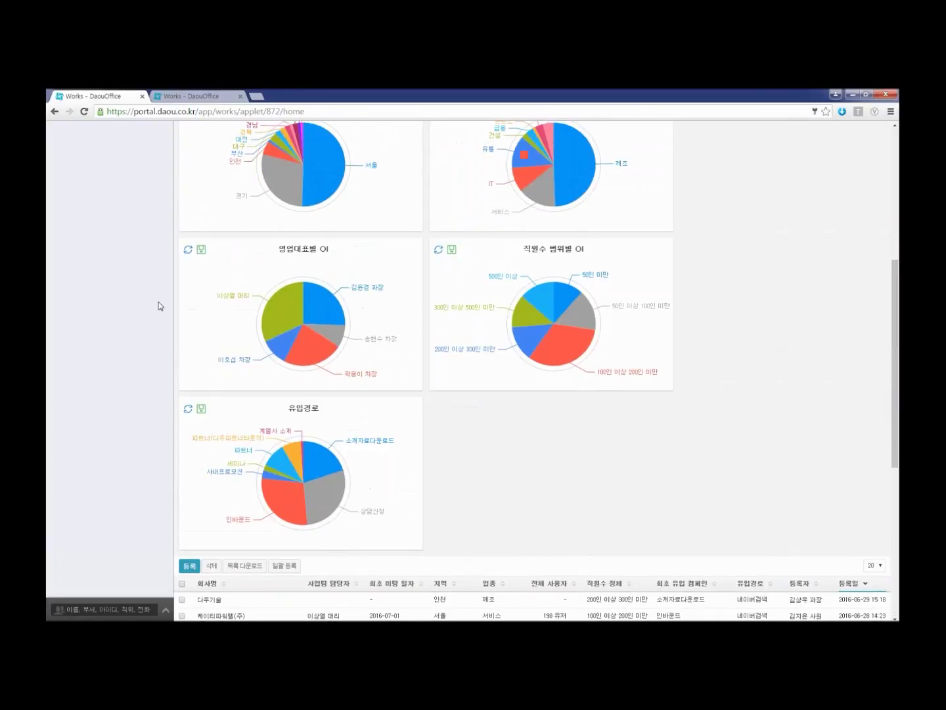
pyautogui.scroll(2, 157, 304)
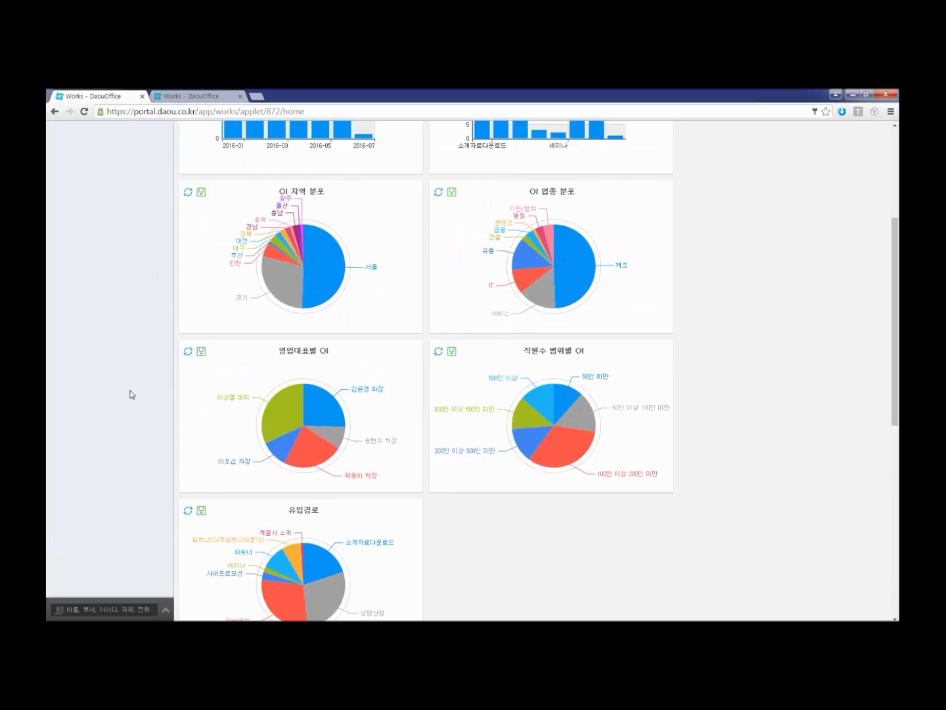
pyautogui.scroll(-5, 132, 395)
pyautogui.scroll(-3, 133, 394)
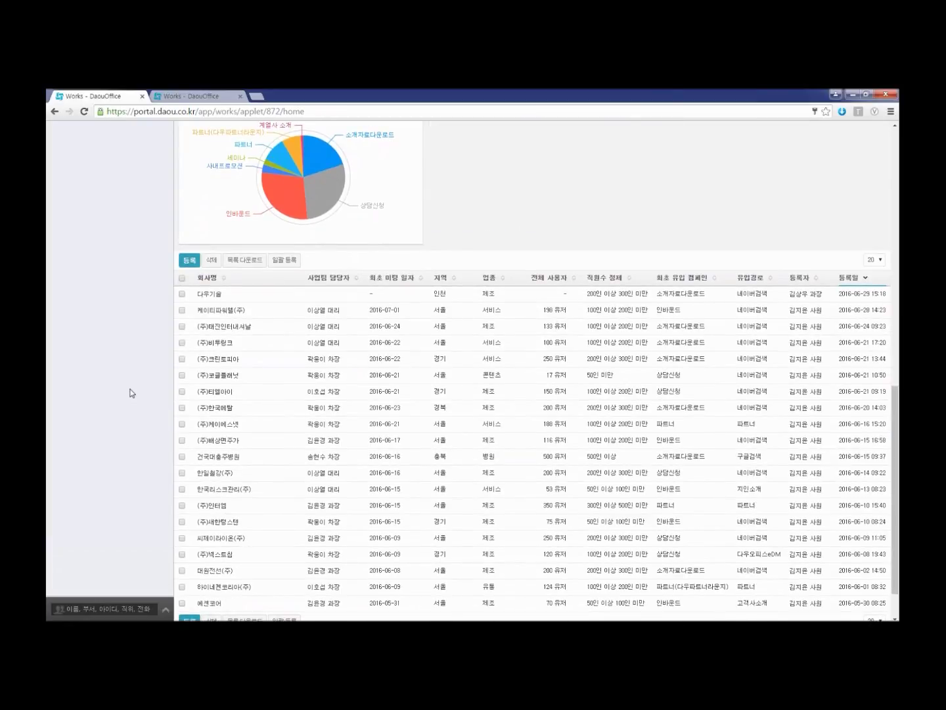
pyautogui.click(182, 278)
pyautogui.scroll(-1, 163, 372)
pyautogui.click(246, 210)
pyautogui.click(92, 613)
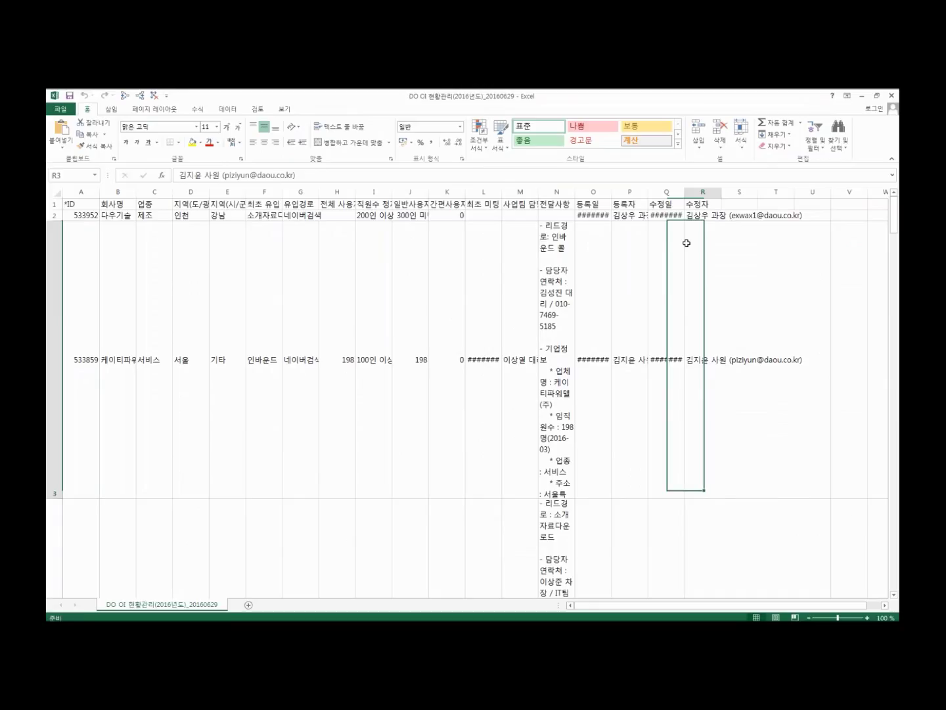
# - Scroll through the DO OI 현황관리(2016년도)_20160629 workbook to the last data row, 21
pyautogui.scroll(-4, 677, 276)
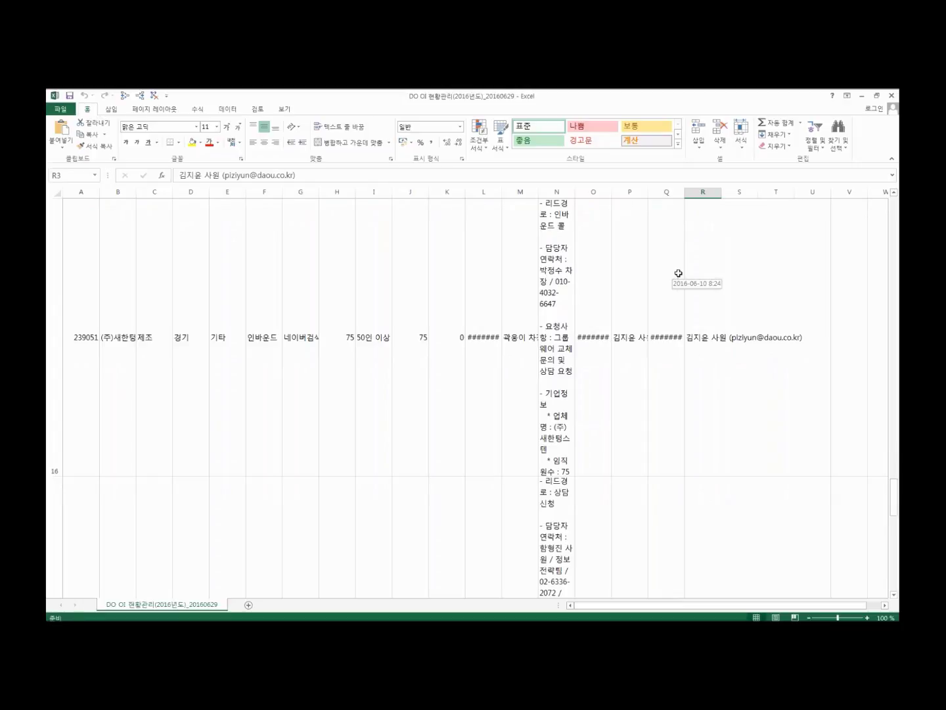
pyautogui.scroll(-1, 677, 274)
pyautogui.scroll(1, 678, 272)
pyautogui.scroll(-2, 650, 295)
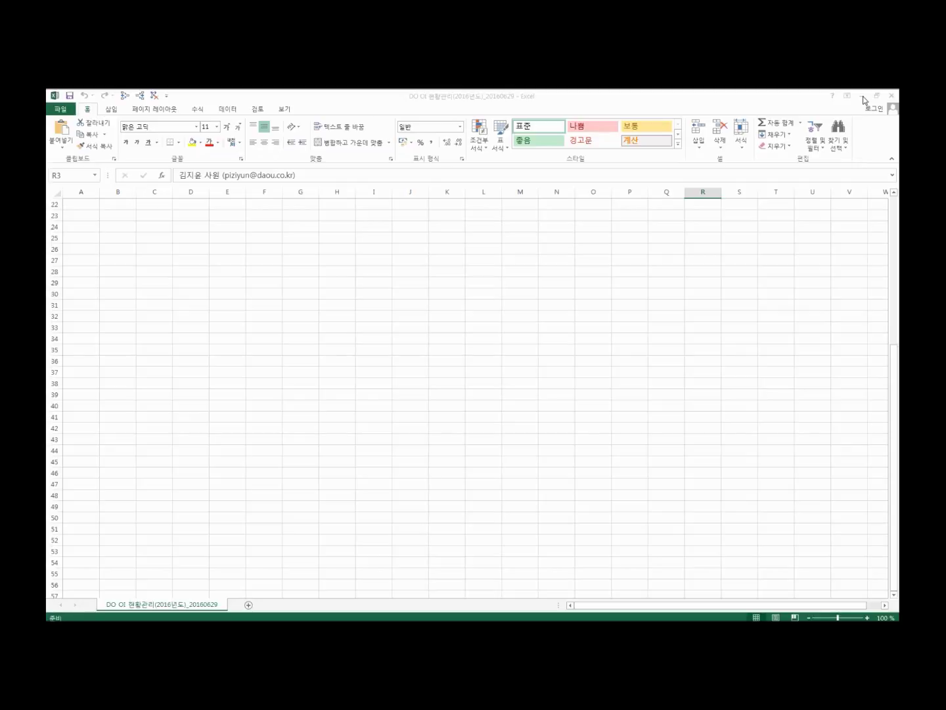
# - Minimize Excel and go back to the Works home with its seven favourite apps
pyautogui.click(862, 96)
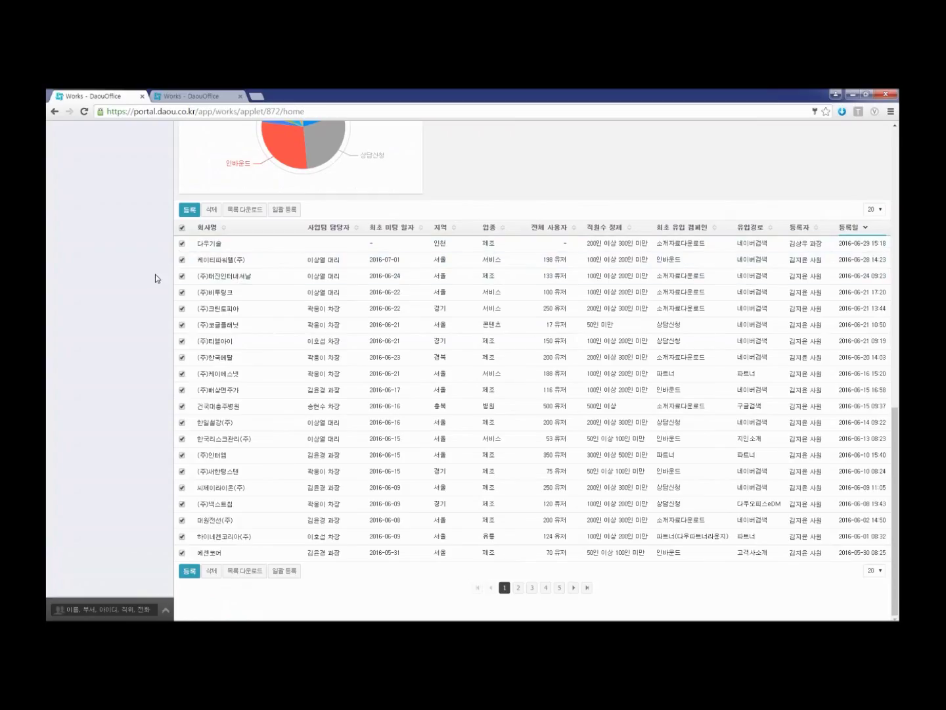
pyautogui.scroll(8, 155, 274)
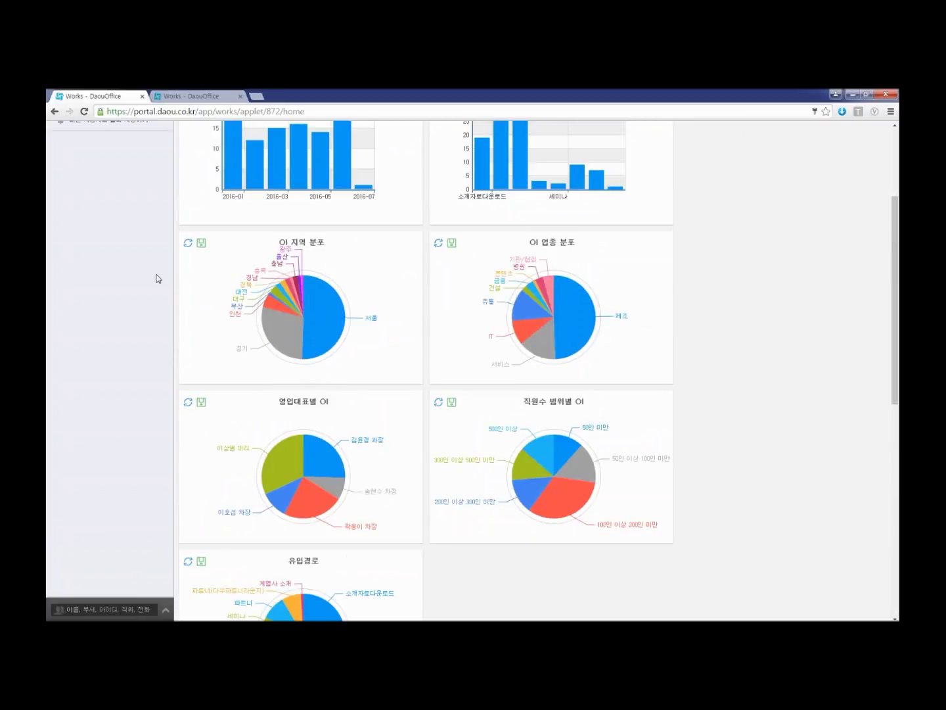
pyautogui.scroll(3, 157, 278)
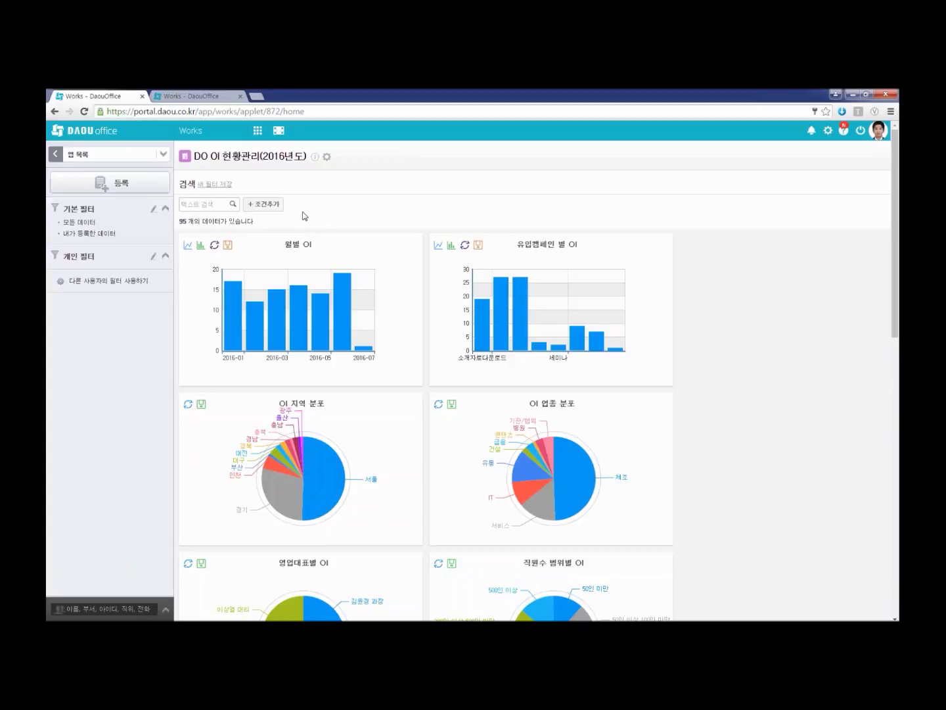
pyautogui.click(205, 138)
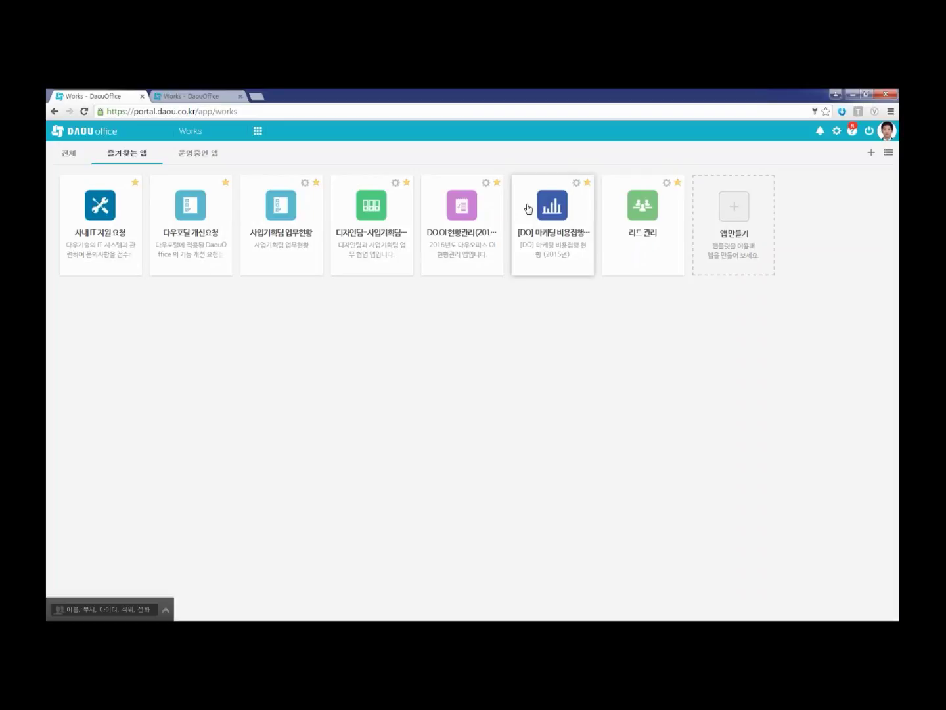
# - Open the [DO] 마케팅 비용집행 현황 app and scroll through its 108 expense records
pyautogui.click(529, 209)
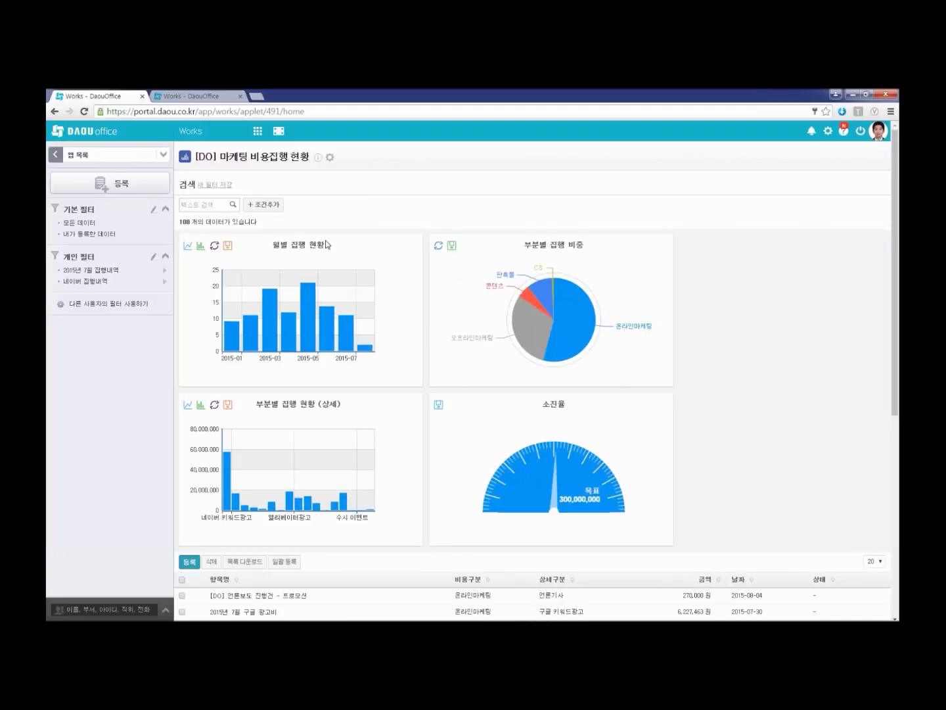
pyautogui.scroll(-3, 102, 399)
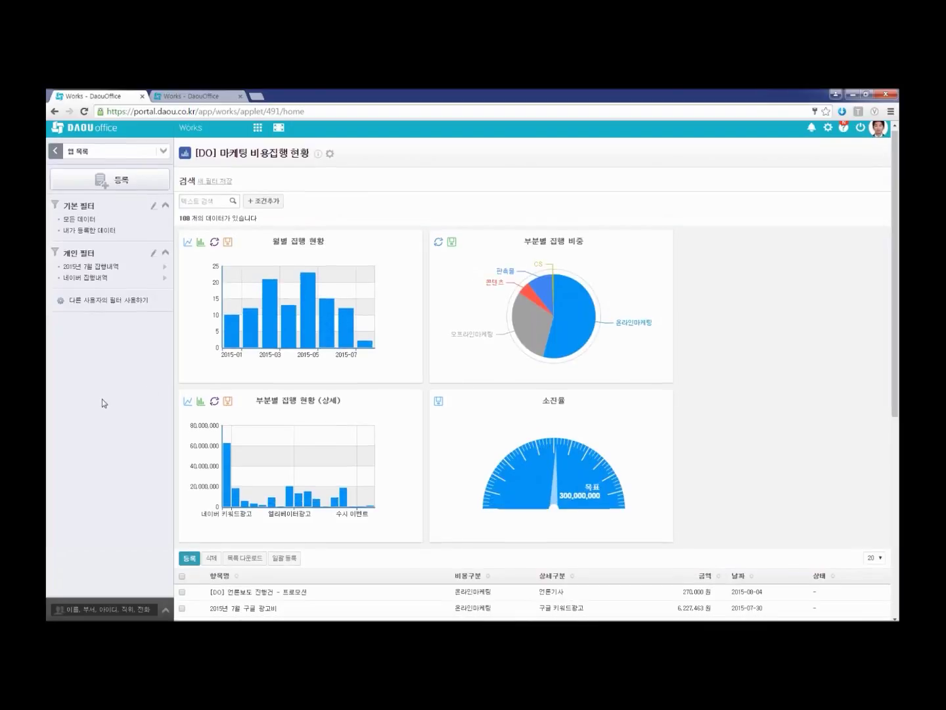
pyautogui.scroll(-3, 102, 399)
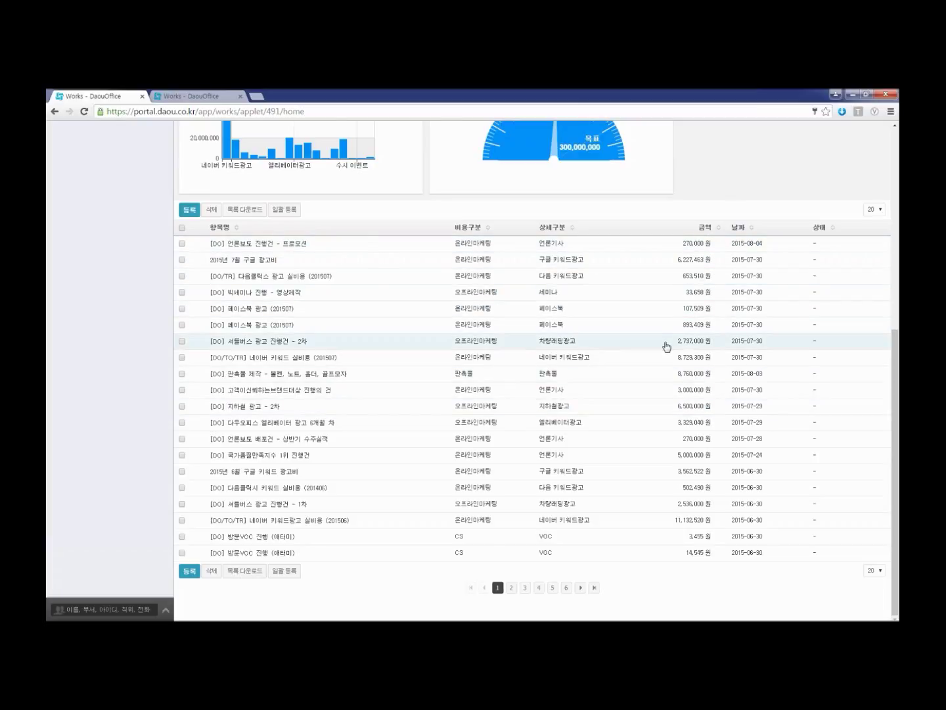
pyautogui.scroll(5, 667, 346)
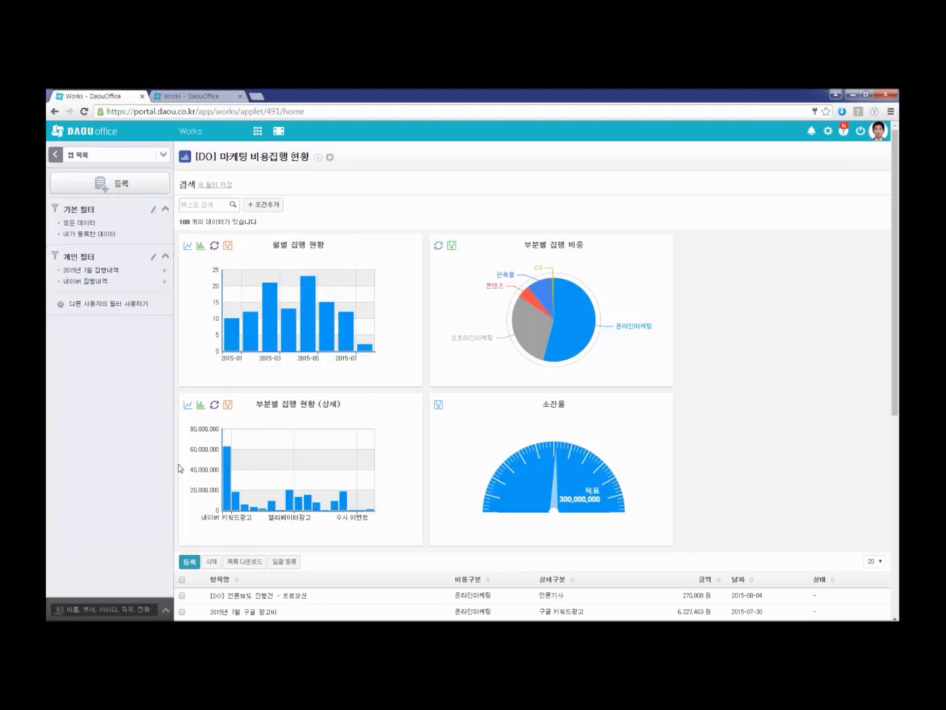
pyautogui.scroll(-2, 713, 426)
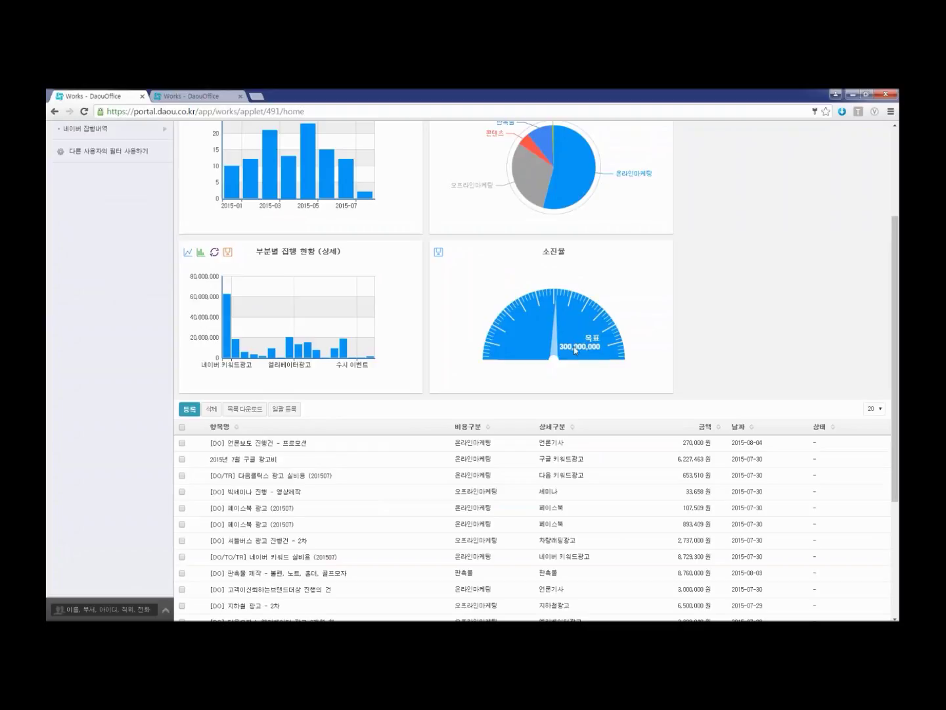
pyautogui.moveTo(505, 318)
pyautogui.scroll(3, 113, 328)
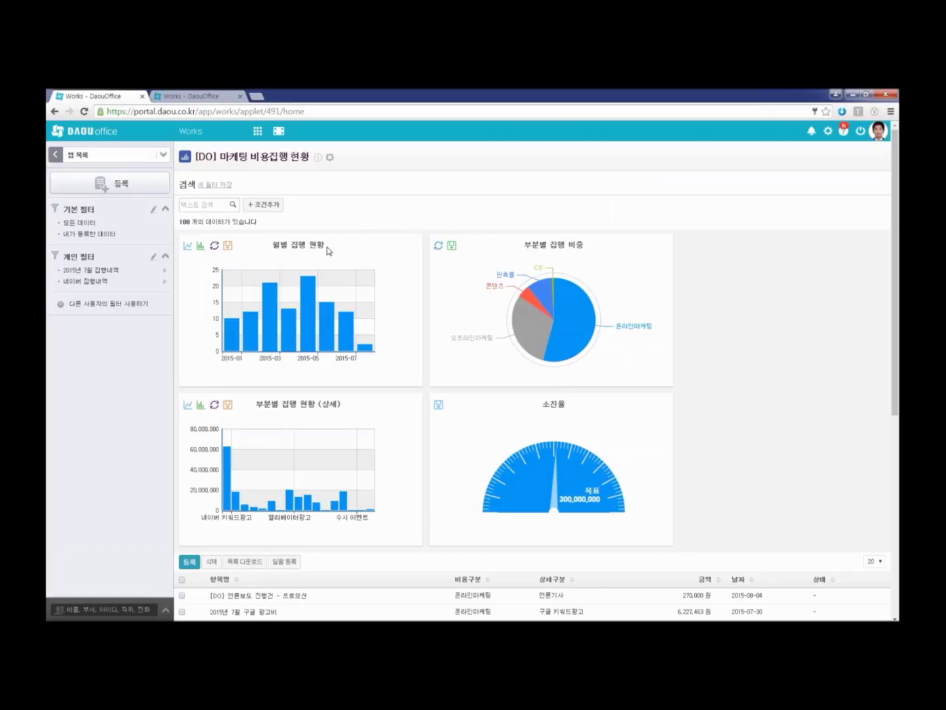
pyautogui.moveTo(179, 222); pyautogui.dragTo(265, 221)
pyautogui.click(376, 206)
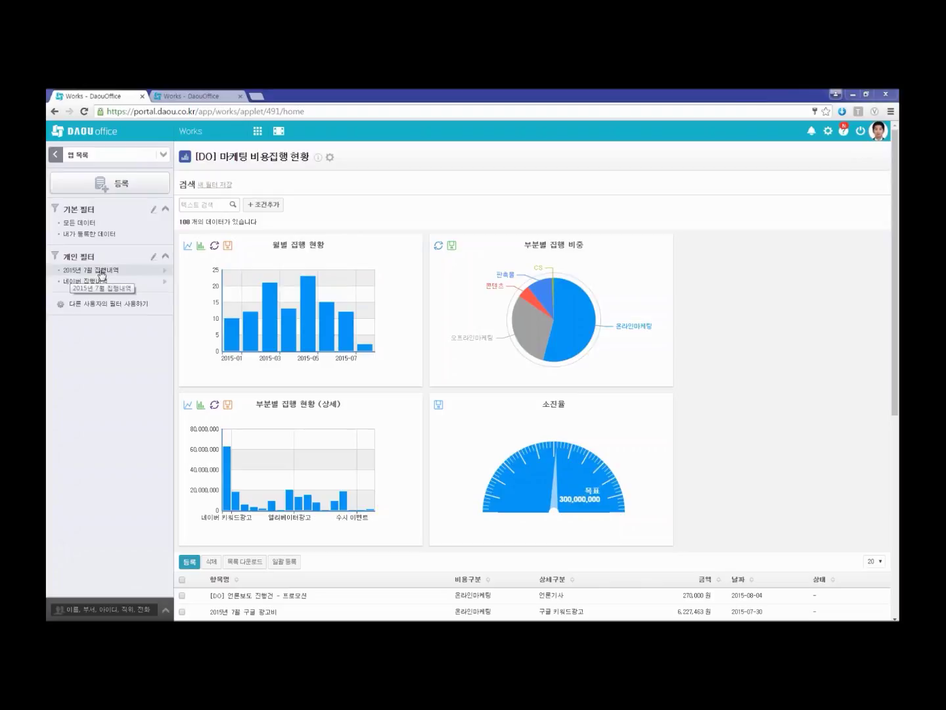
# - Apply the 2015년 7월 집행내역 personal filter and browse its 12 July 2015 records
pyautogui.click(87, 274)
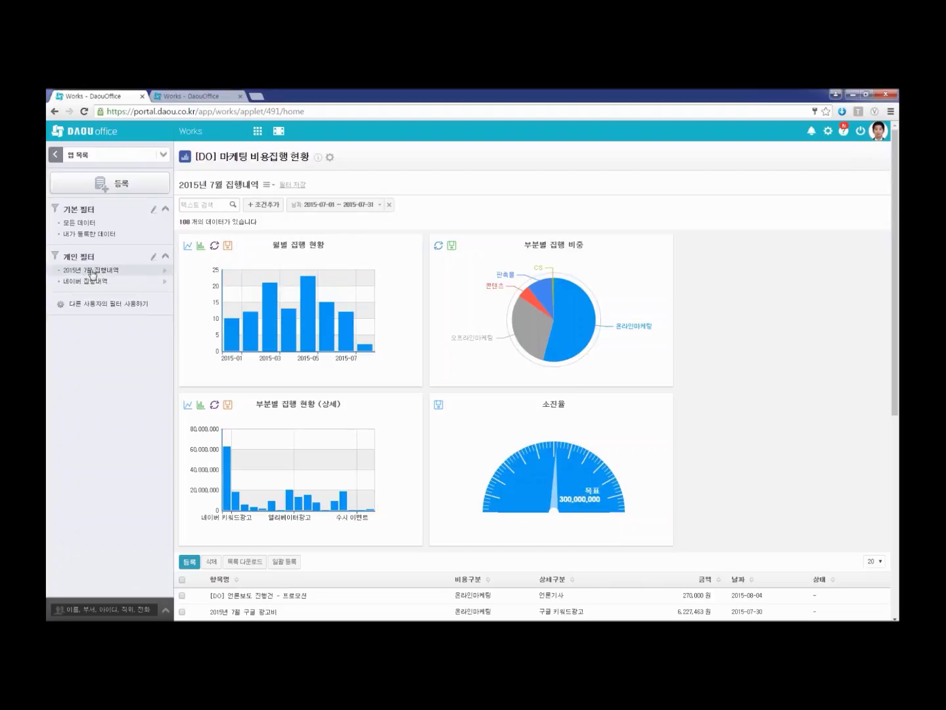
pyautogui.scroll(-3, 289, 390)
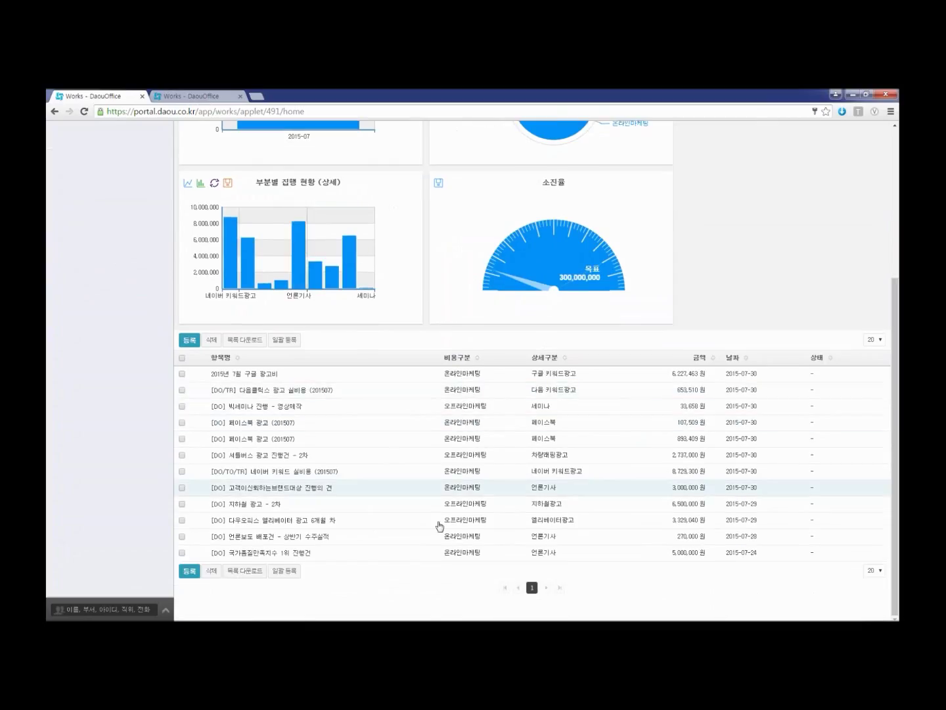
pyautogui.scroll(3, 452, 423)
pyautogui.scroll(-5, 533, 368)
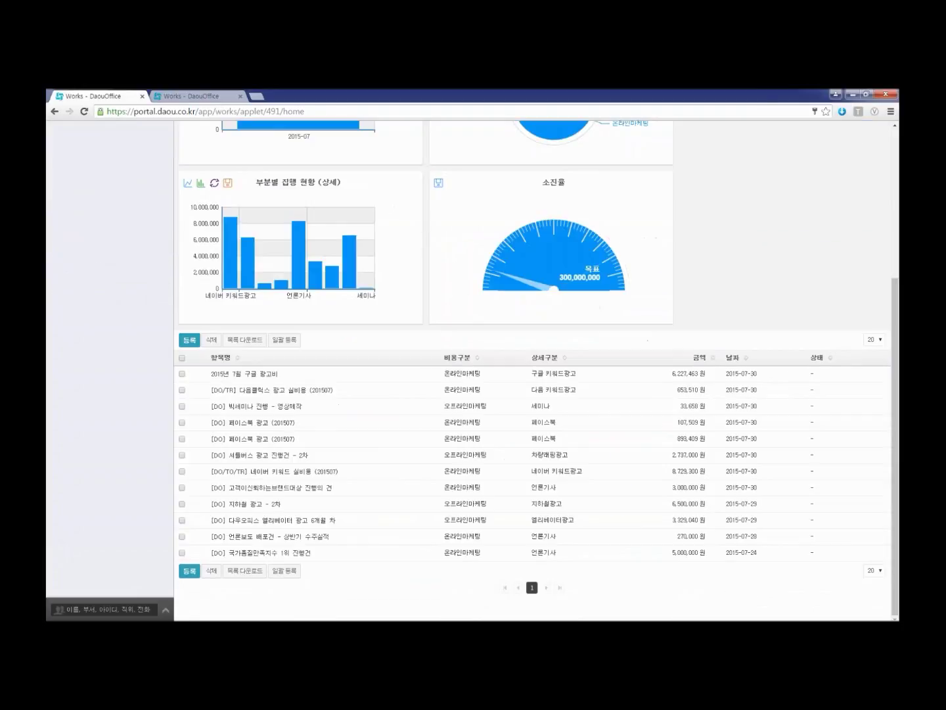
pyautogui.scroll(4, 532, 368)
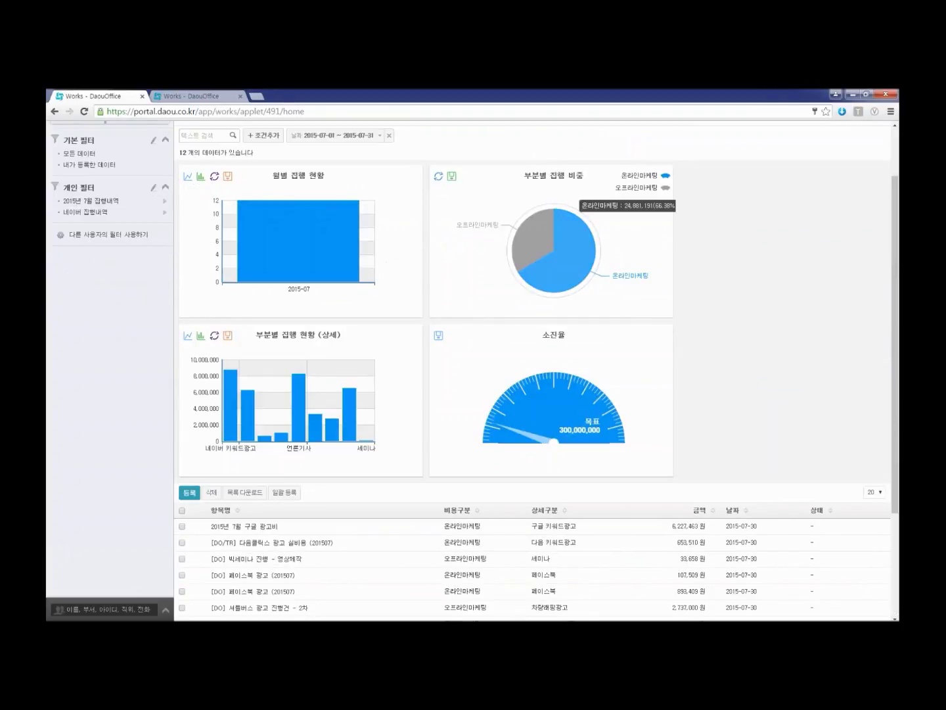
pyautogui.scroll(-2, 372, 384)
pyautogui.scroll(3, 348, 257)
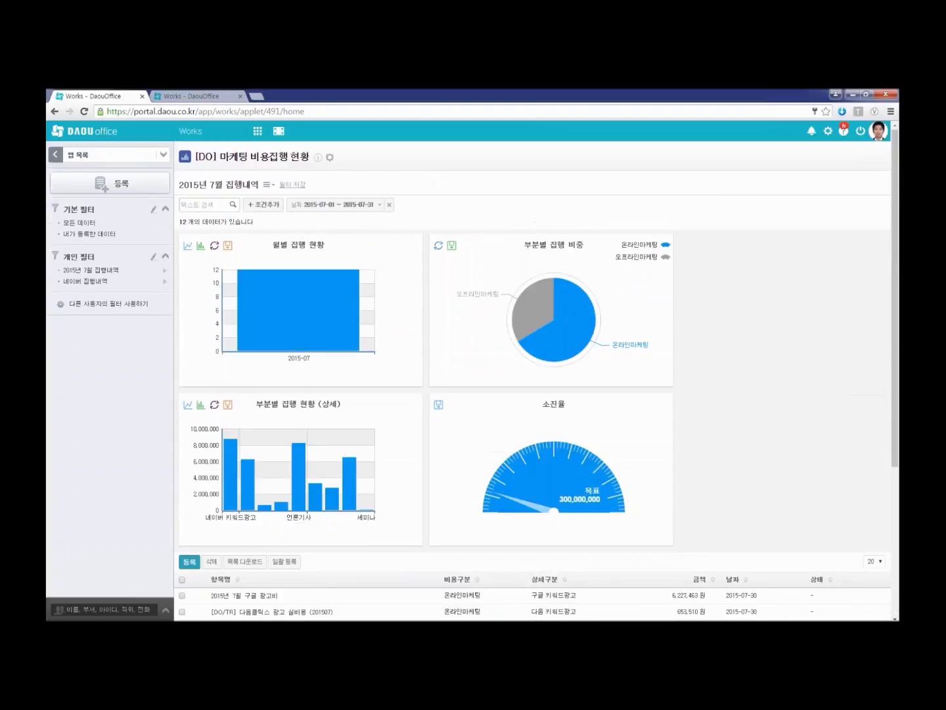
# - Apply the 네이버 집행내역 filter and review the seven 네이버 키워드광고 records, 2015-01 to 2015-07
pyautogui.click(82, 281)
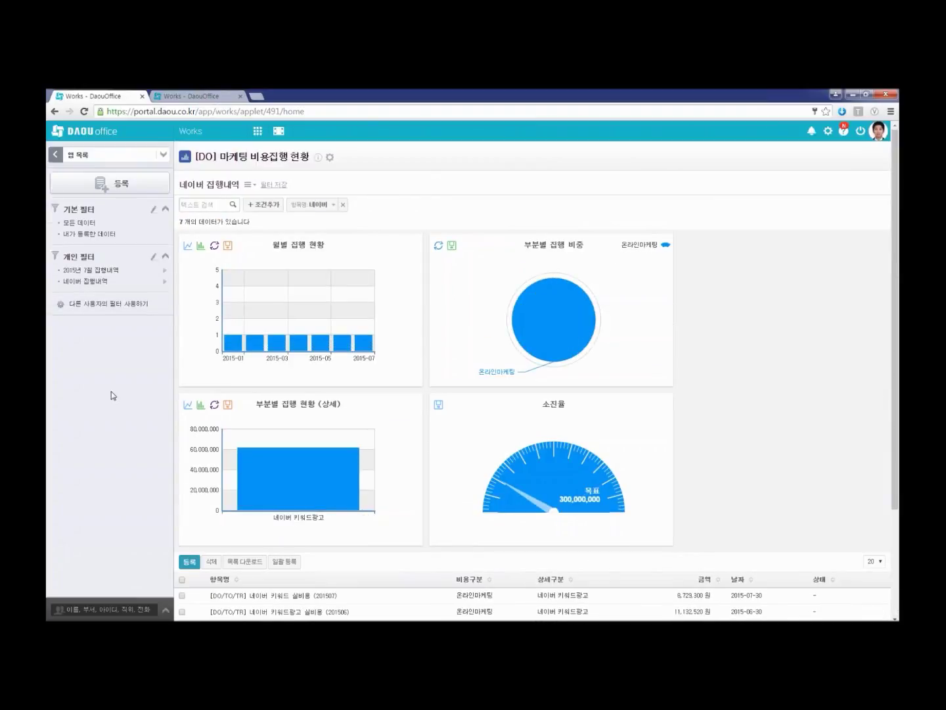
pyautogui.scroll(-1, 111, 391)
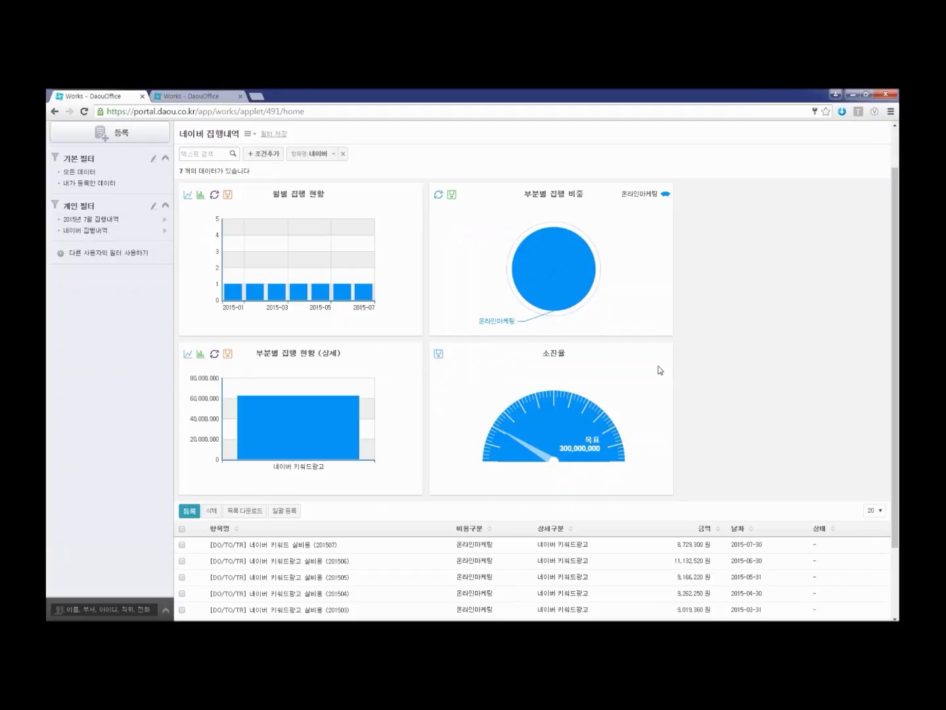
pyautogui.scroll(-2, 660, 370)
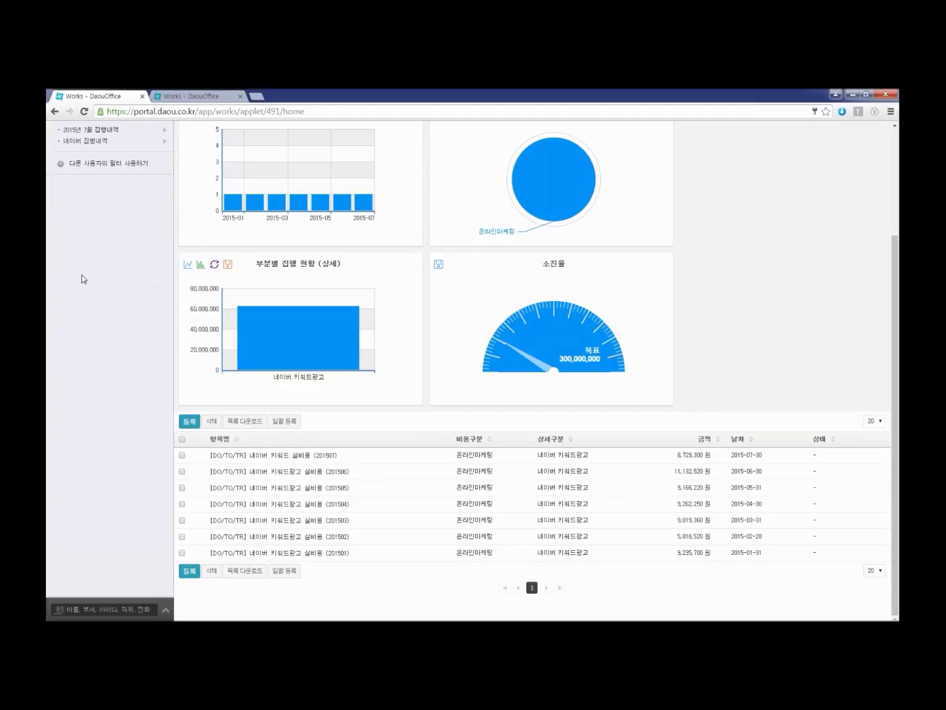
pyautogui.scroll(2, 82, 274)
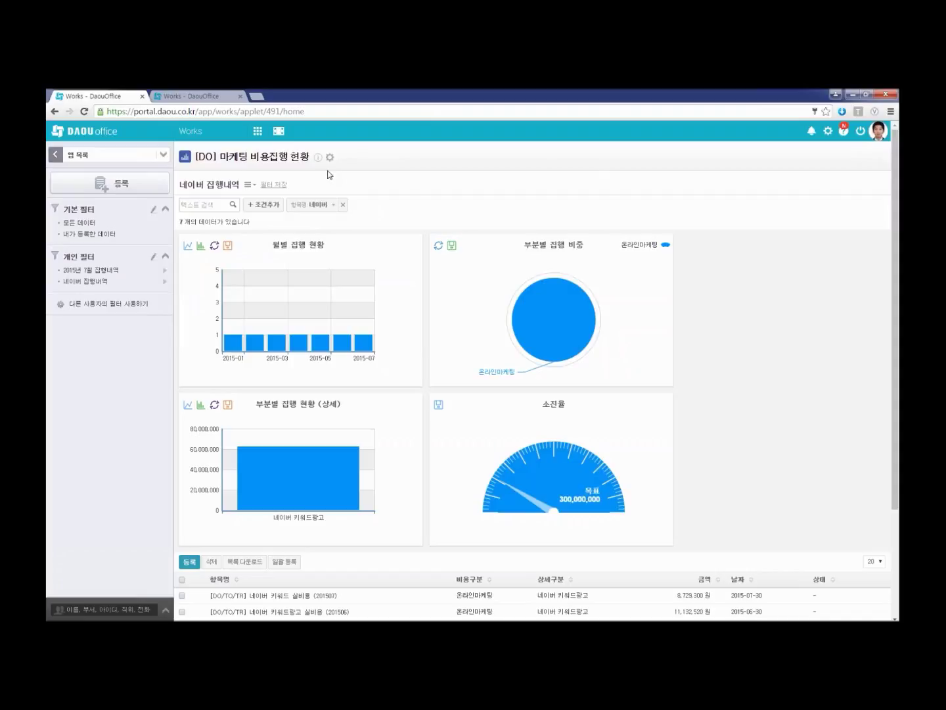
pyautogui.click(258, 97)
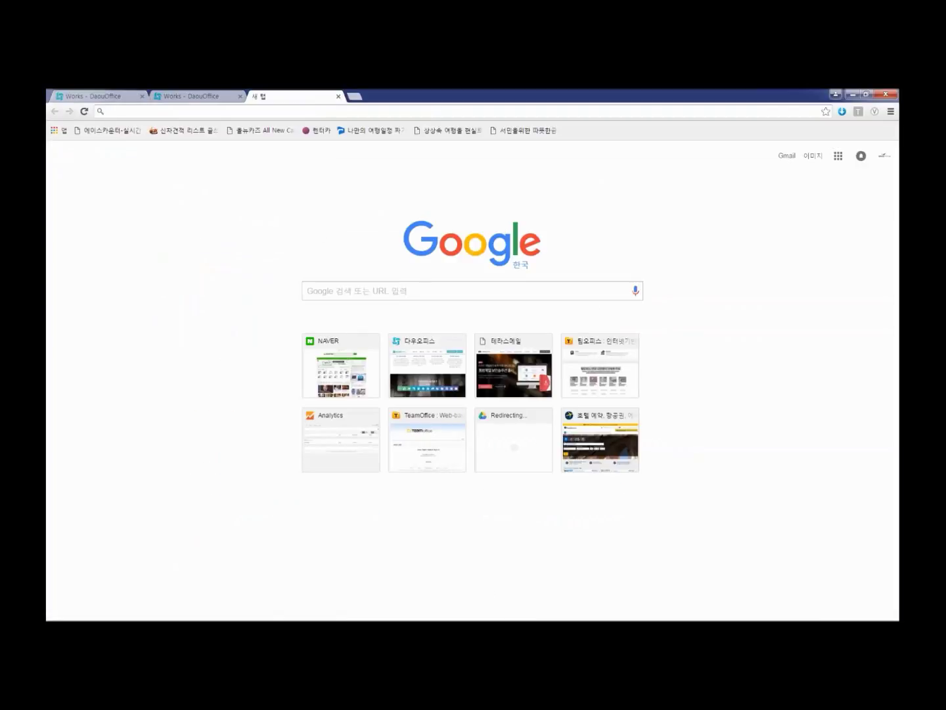
pyautogui.write('ㅈㅈ')
pyautogui.press('BackSpace')
pyautogui.press('BackSpace')
pyautogui.press('Hangul')
pyautogui.write('www.daouoffice.com')
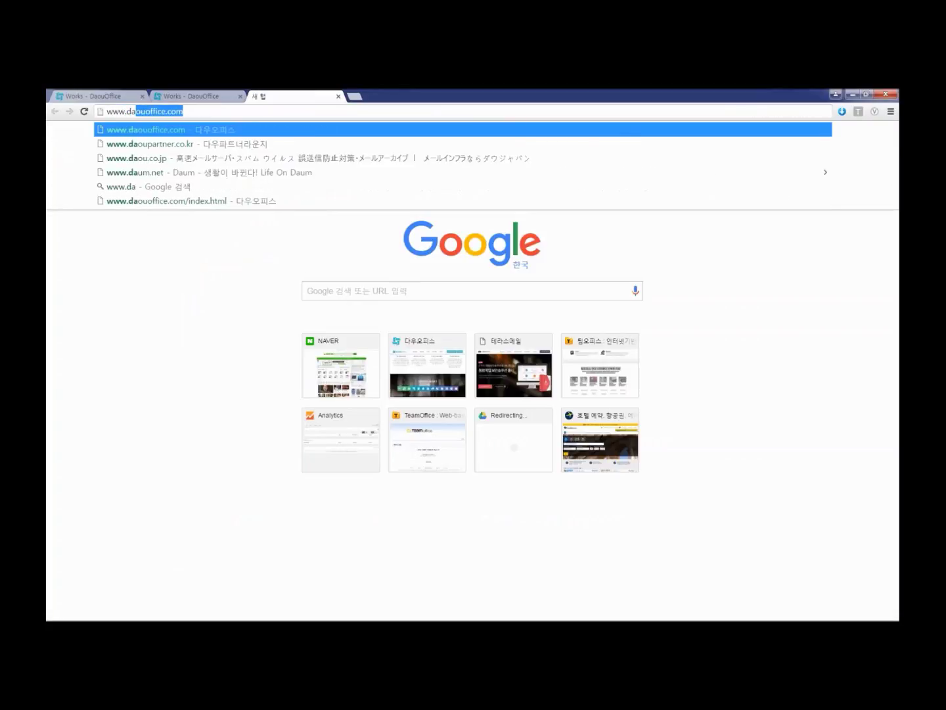
pyautogui.press('Return')
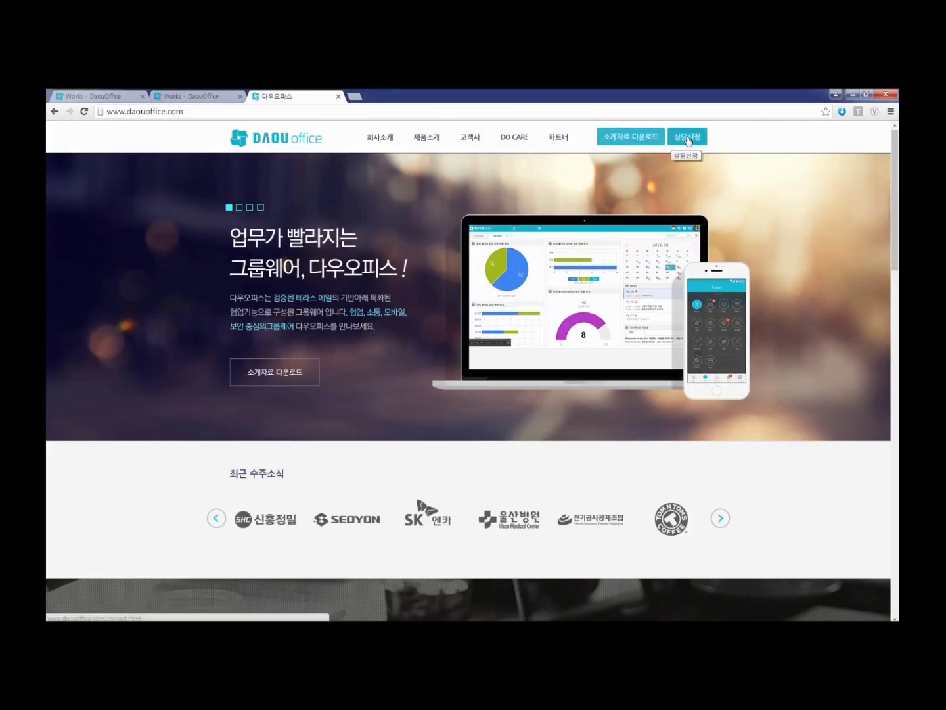
pyautogui.click(688, 137)
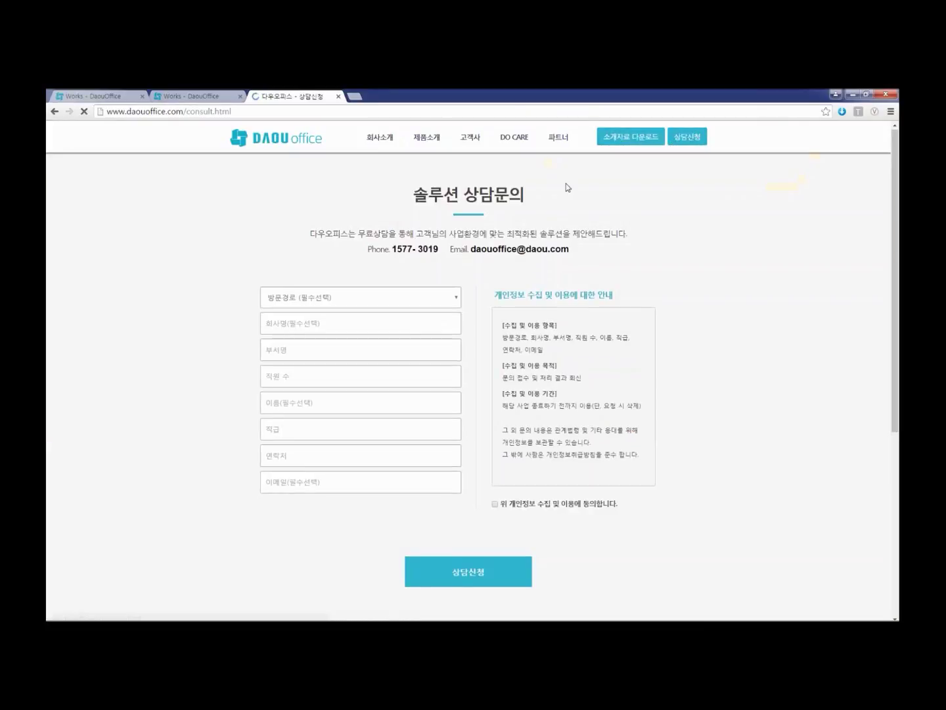
pyautogui.click(318, 297)
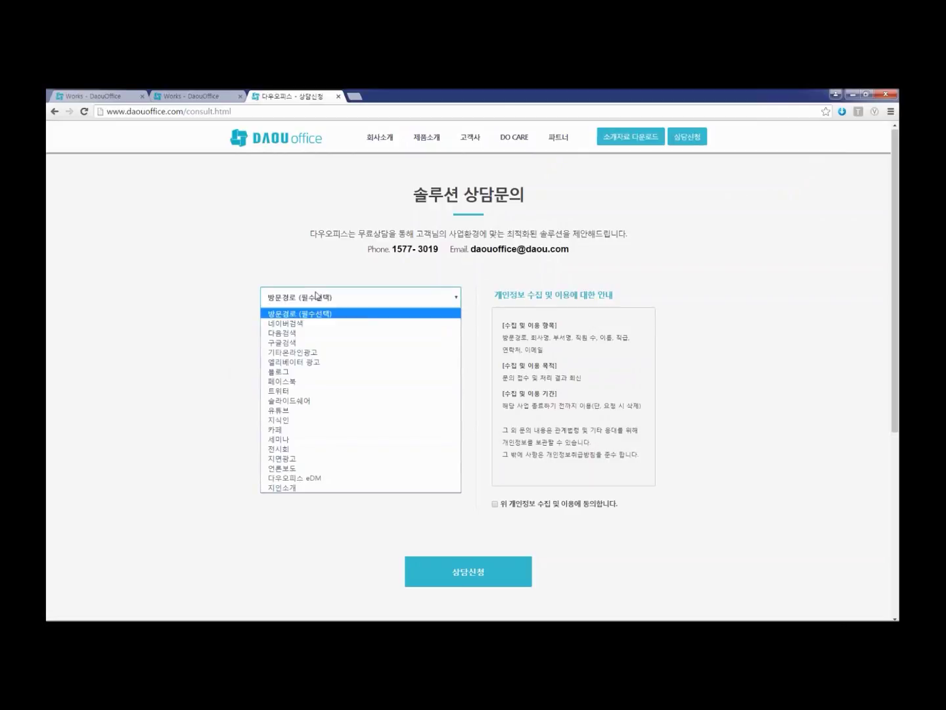
pyautogui.click(312, 362)
pyautogui.click(310, 323)
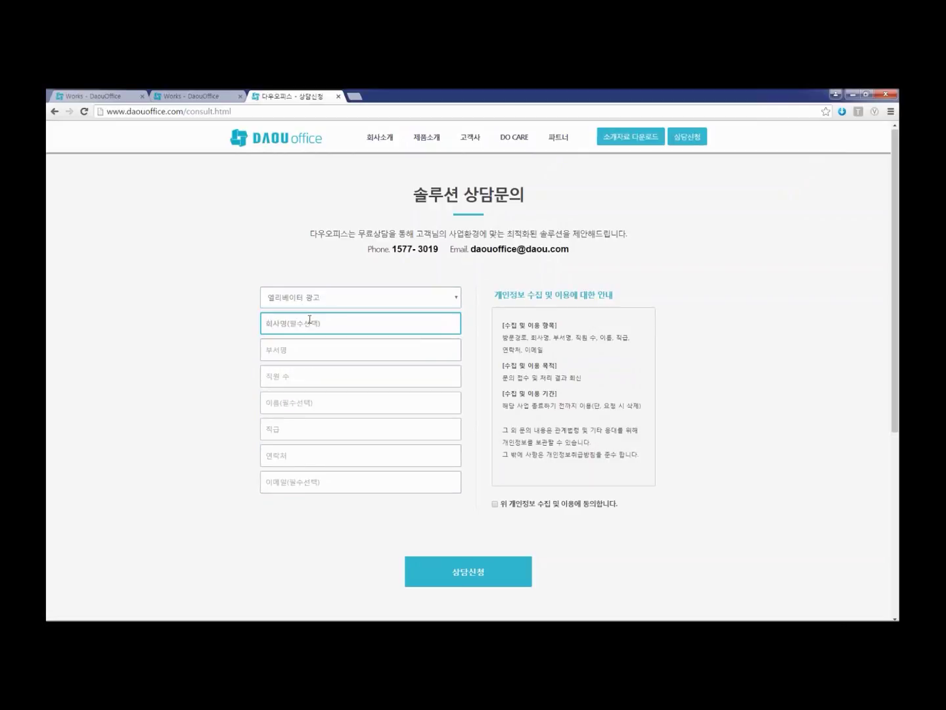
pyautogui.click(303, 354)
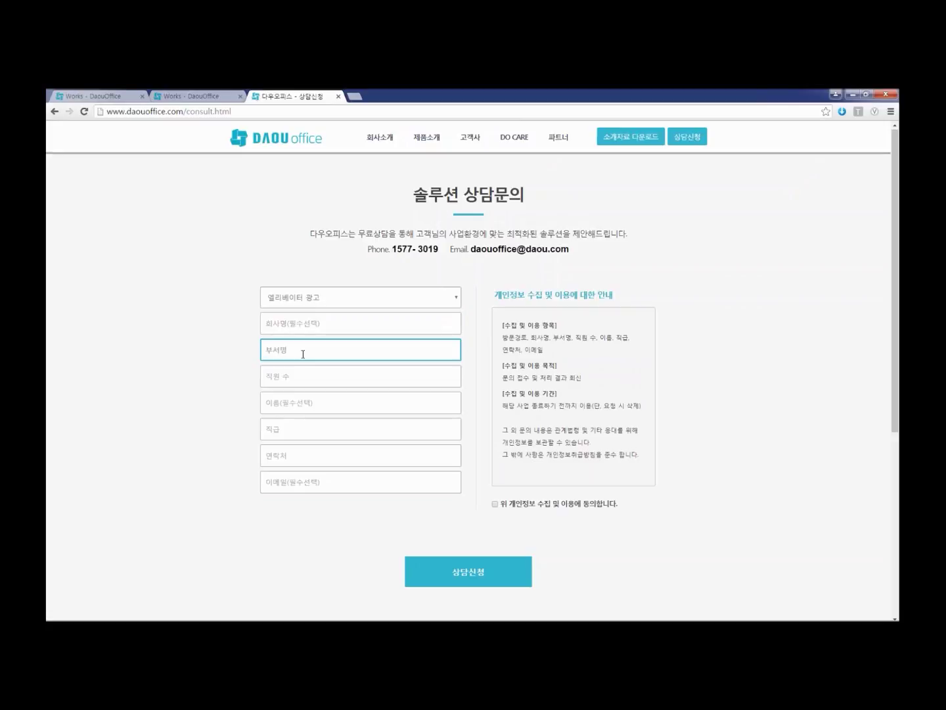
pyautogui.click(219, 313)
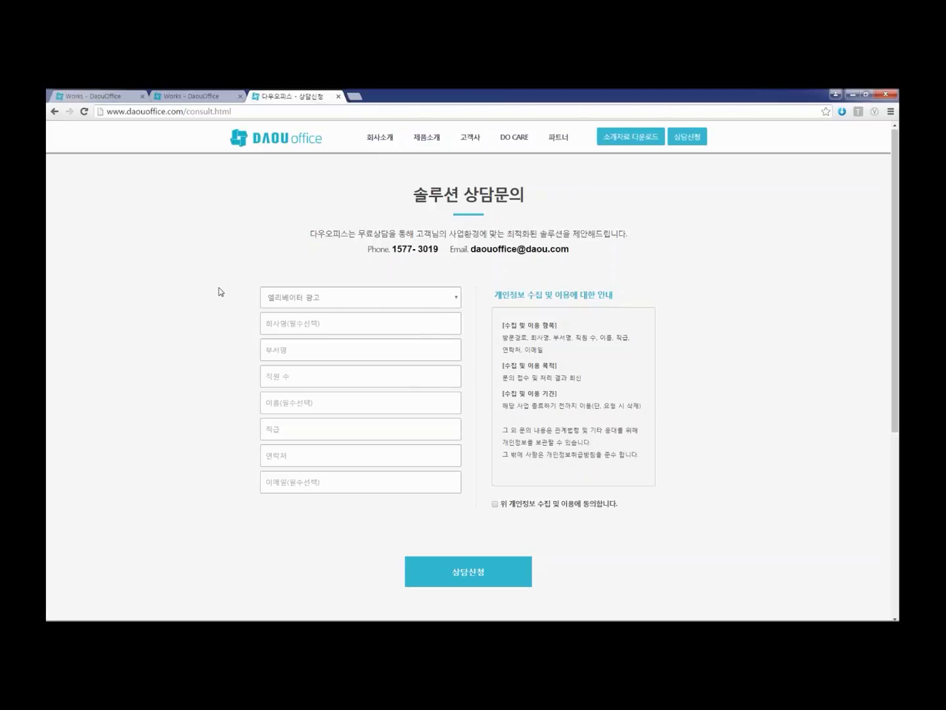
# - Fill in the company name, department 사업기획팀 and employee count 124 from autocomplete suggestions
pyautogui.click(318, 332)
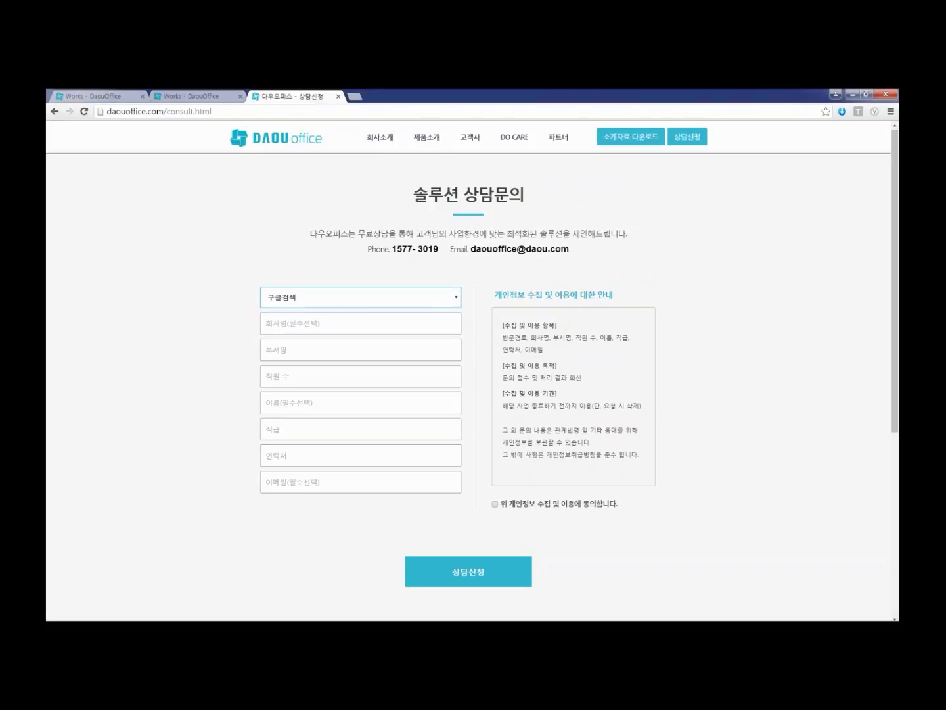
pyautogui.doubleClick(321, 329)
pyautogui.click(321, 341)
pyautogui.click(320, 352)
pyautogui.click(320, 351)
pyautogui.click(318, 367)
pyautogui.doubleClick(316, 369)
pyautogui.click(316, 393)
# - Fill in the contact's name, job title 대리, phone number and e-mail from suggestions
pyautogui.click(311, 406)
pyautogui.click(310, 404)
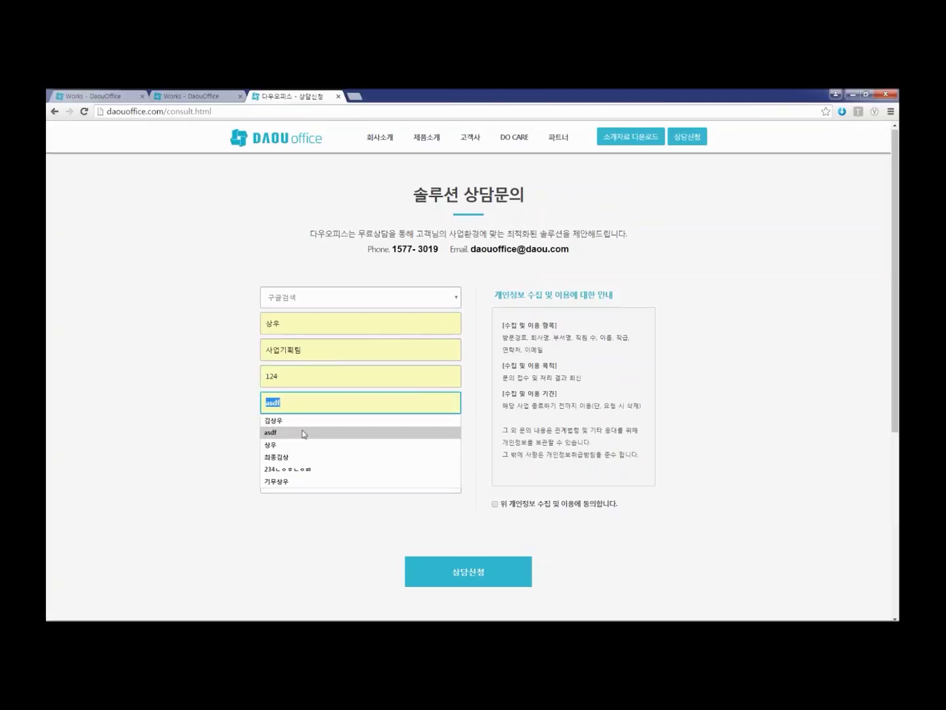
pyautogui.click(304, 430)
pyautogui.click(301, 437)
pyautogui.click(301, 435)
pyautogui.click(298, 459)
pyautogui.click(297, 455)
pyautogui.click(296, 472)
pyautogui.click(294, 481)
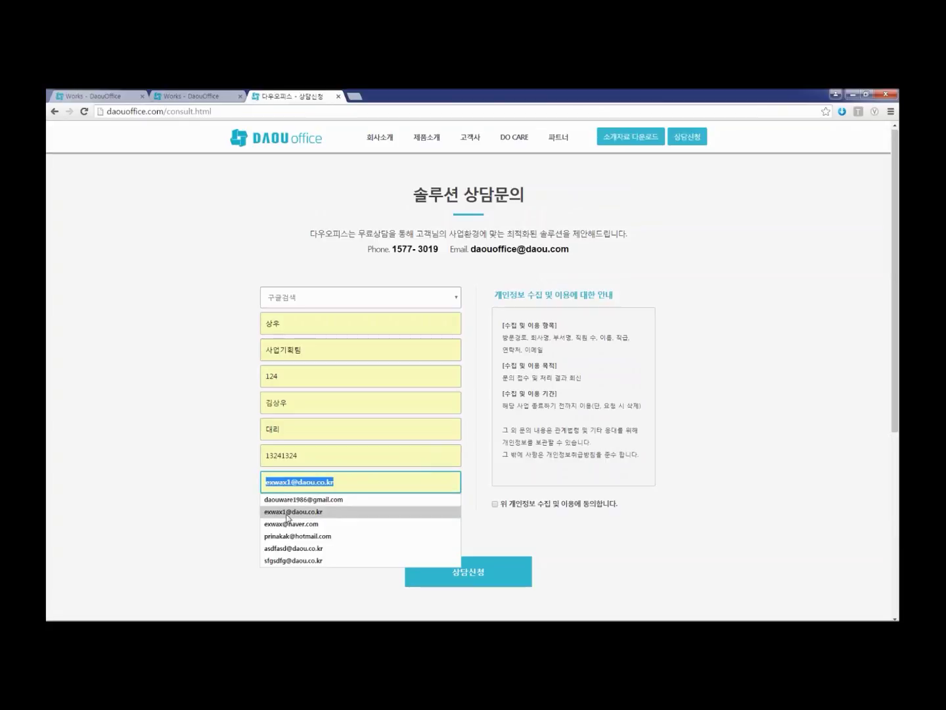
pyautogui.click(293, 512)
# - Agree to the privacy terms, submit the 상담신청 request and confirm the alert
pyautogui.click(530, 504)
pyautogui.click(465, 574)
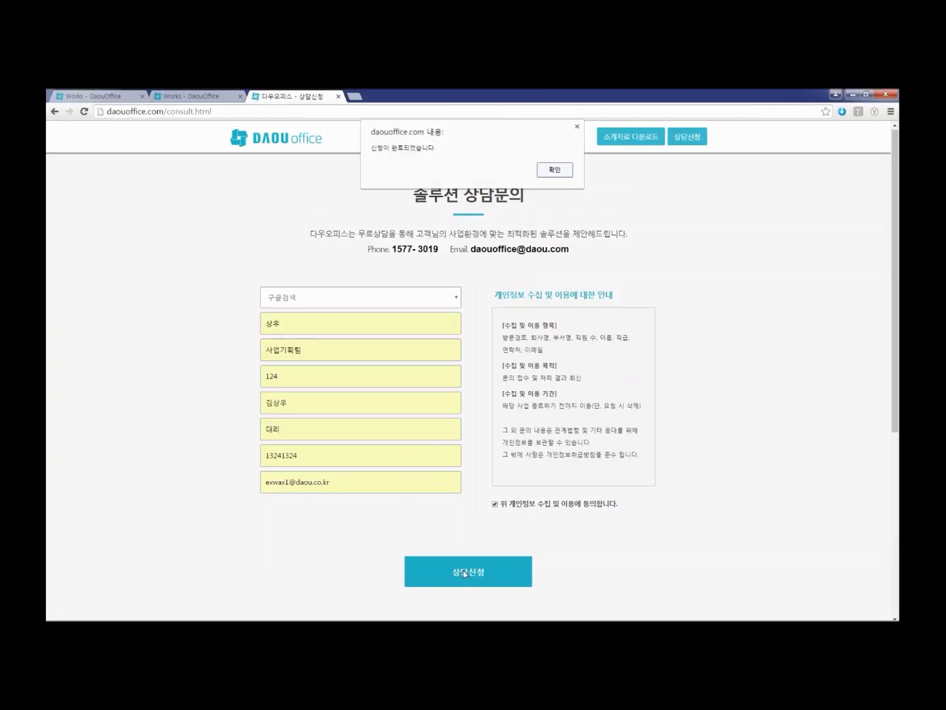
pyautogui.click(555, 169)
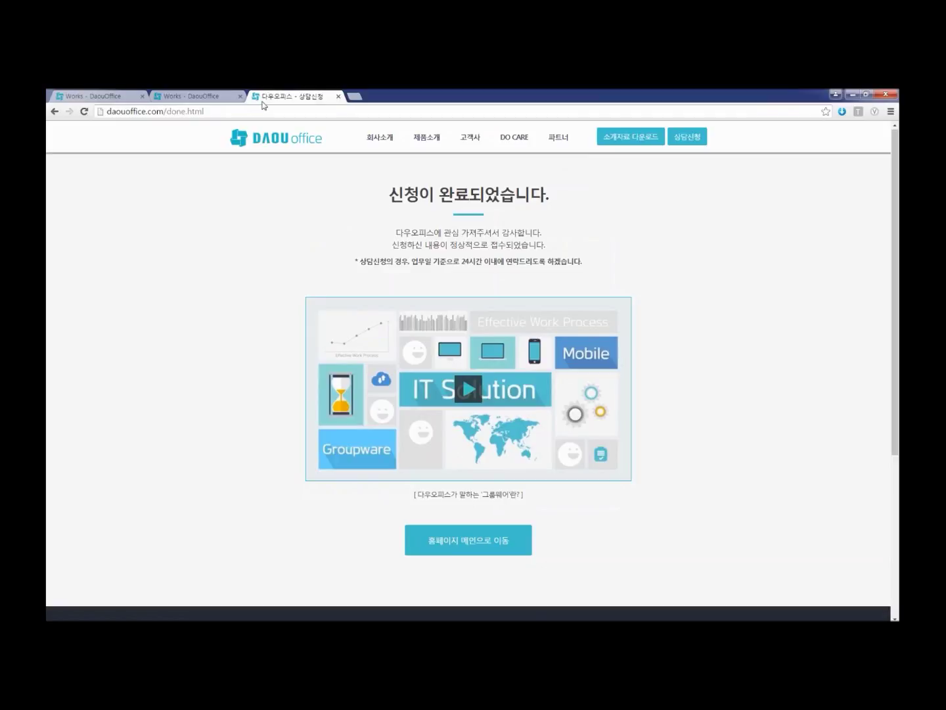
pyautogui.click(115, 96)
# - Open the new lead at the top of the list: 124 employees, 구글검색, status 미진행
pyautogui.scroll(1, 118, 266)
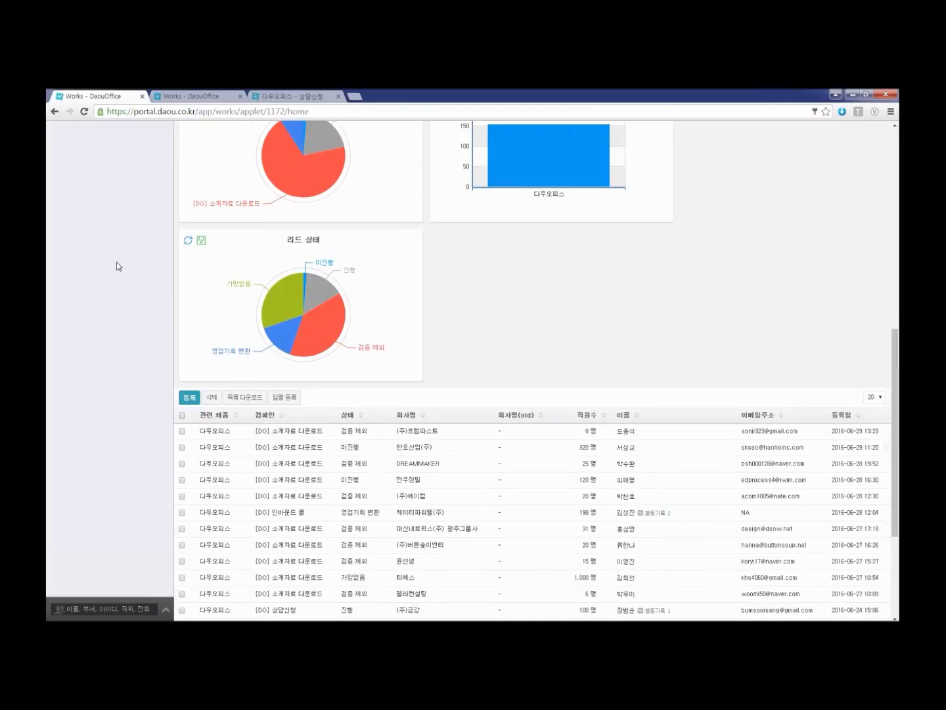
pyautogui.scroll(6, 118, 266)
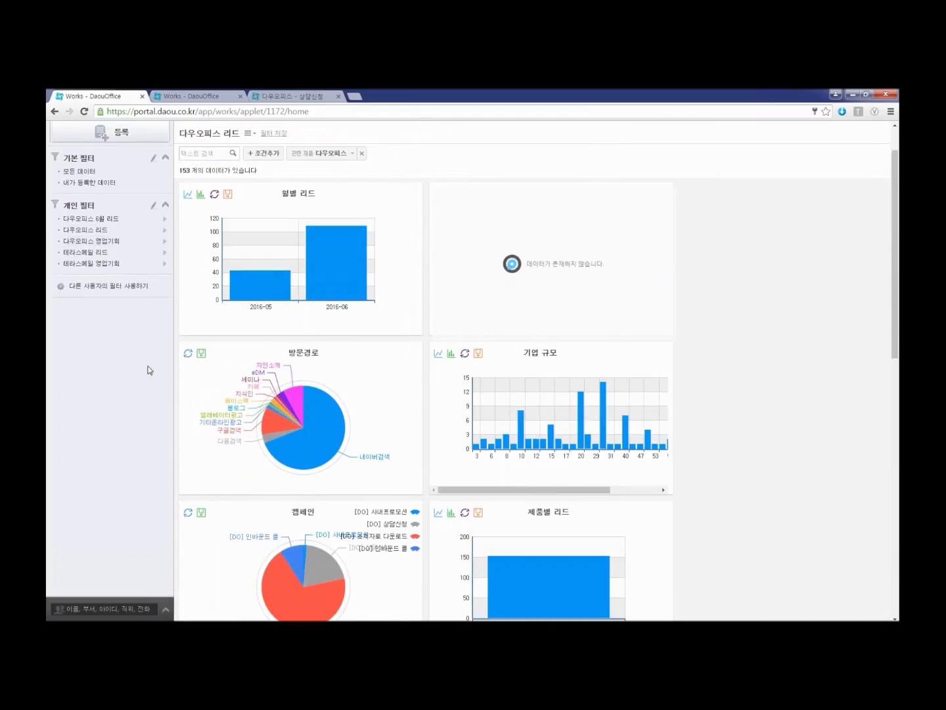
pyautogui.scroll(-8, 138, 363)
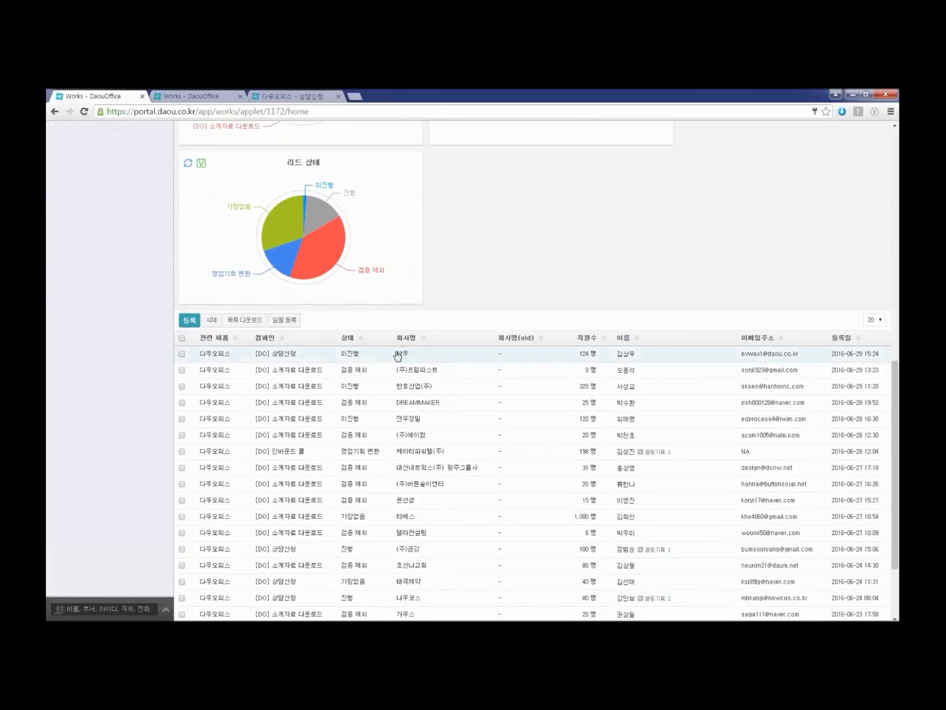
pyautogui.click(275, 361)
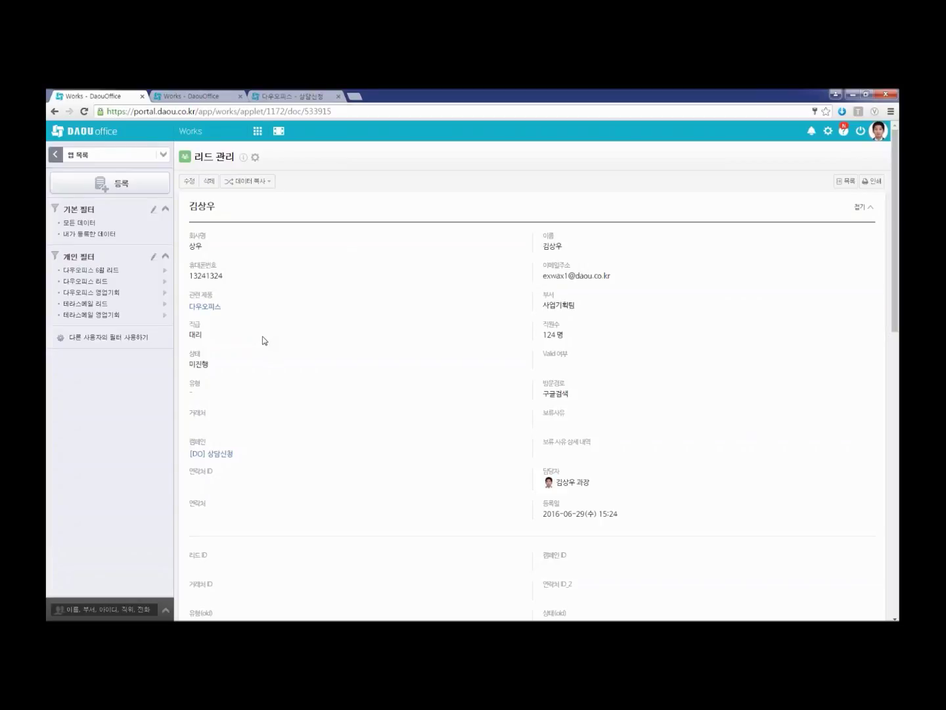
# - Browse the 데이터 복사 target app list, close it, and show all 64642 leads via 모든 데이터
pyautogui.click(250, 180)
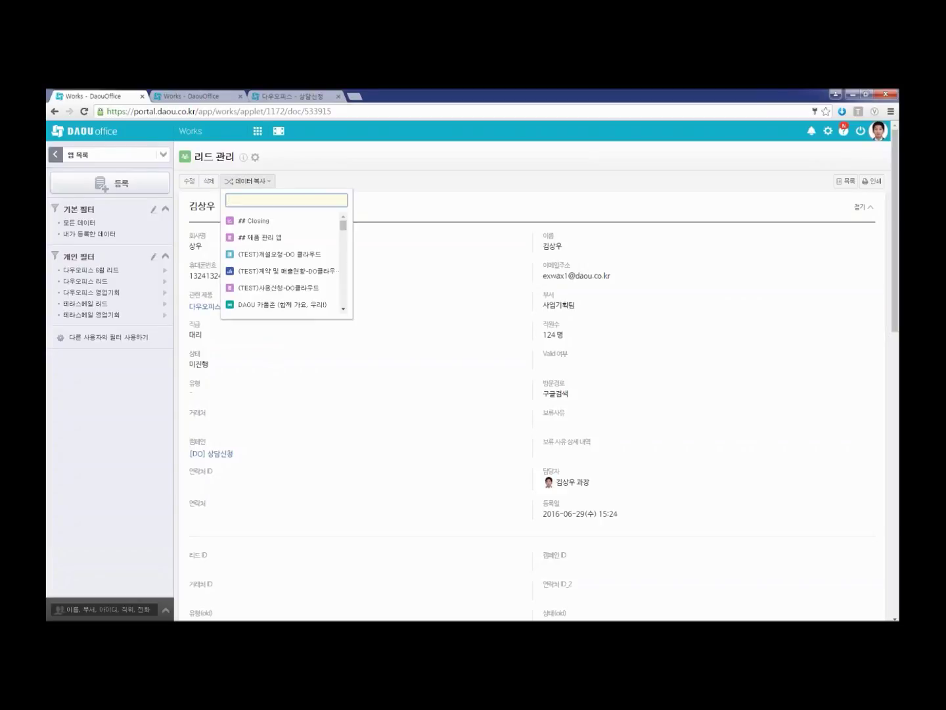
pyautogui.scroll(-3, 293, 275)
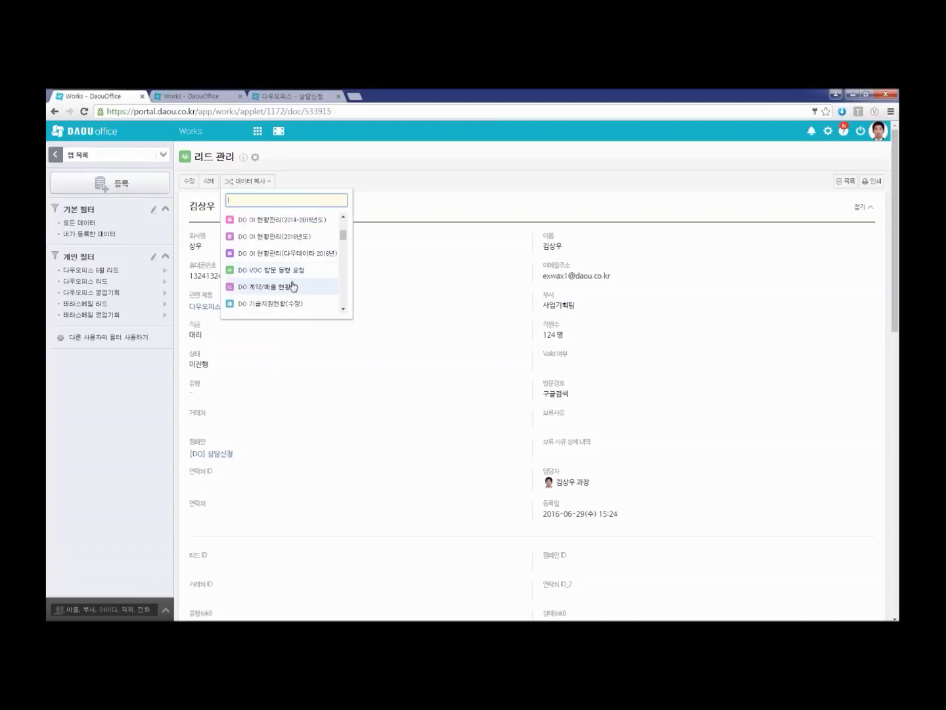
pyautogui.scroll(-2, 292, 287)
pyautogui.scroll(-3, 312, 257)
pyautogui.scroll(-3, 341, 257)
pyautogui.moveTo(343, 258); pyautogui.dragTo(345, 267)
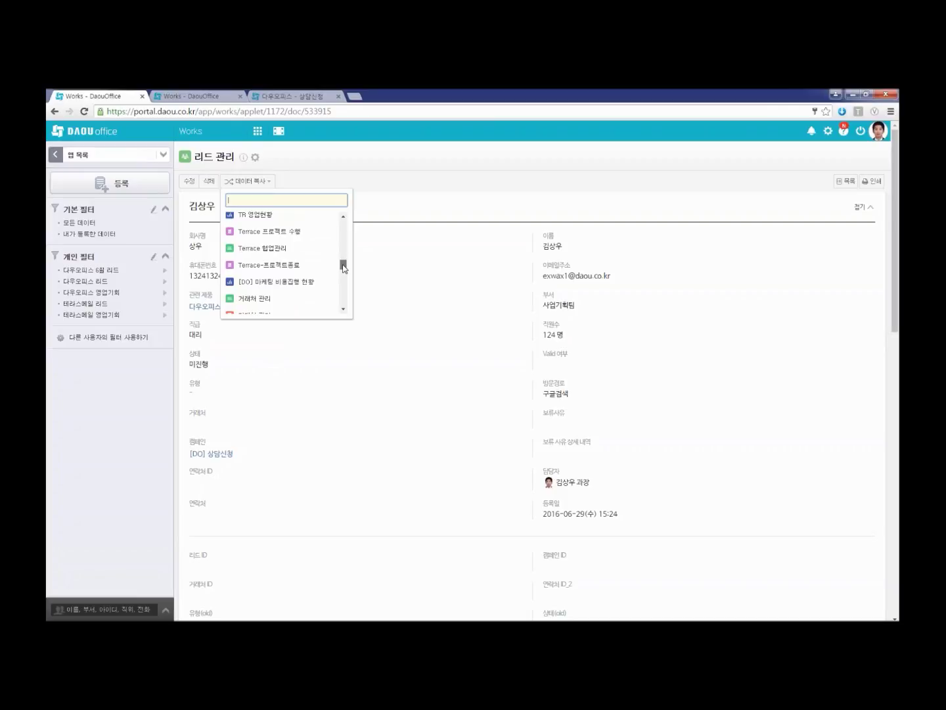
pyautogui.moveTo(343, 268); pyautogui.dragTo(346, 276)
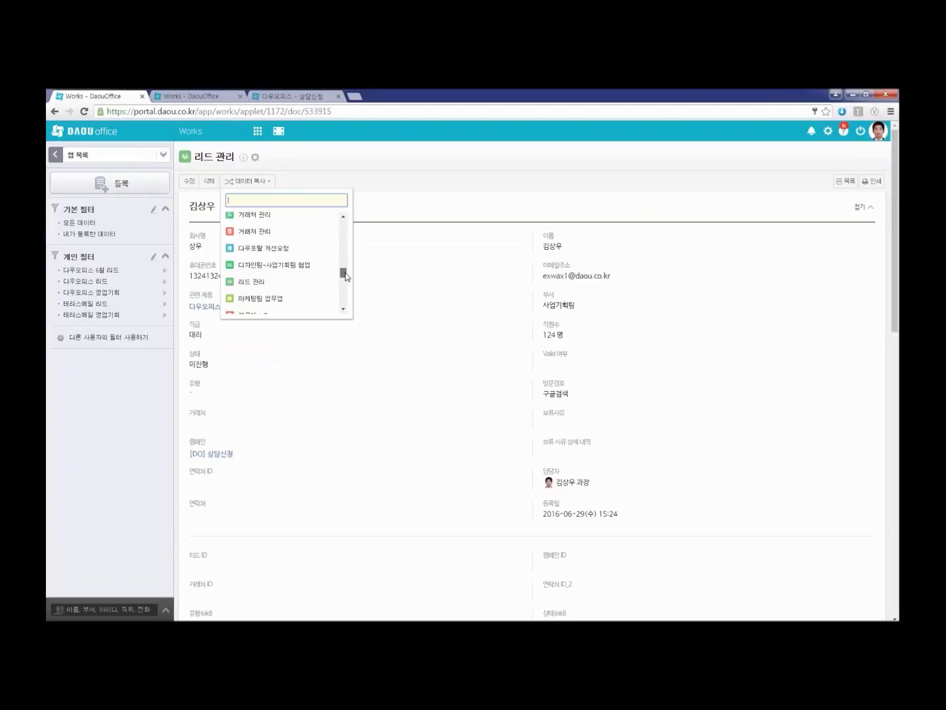
pyautogui.click(387, 239)
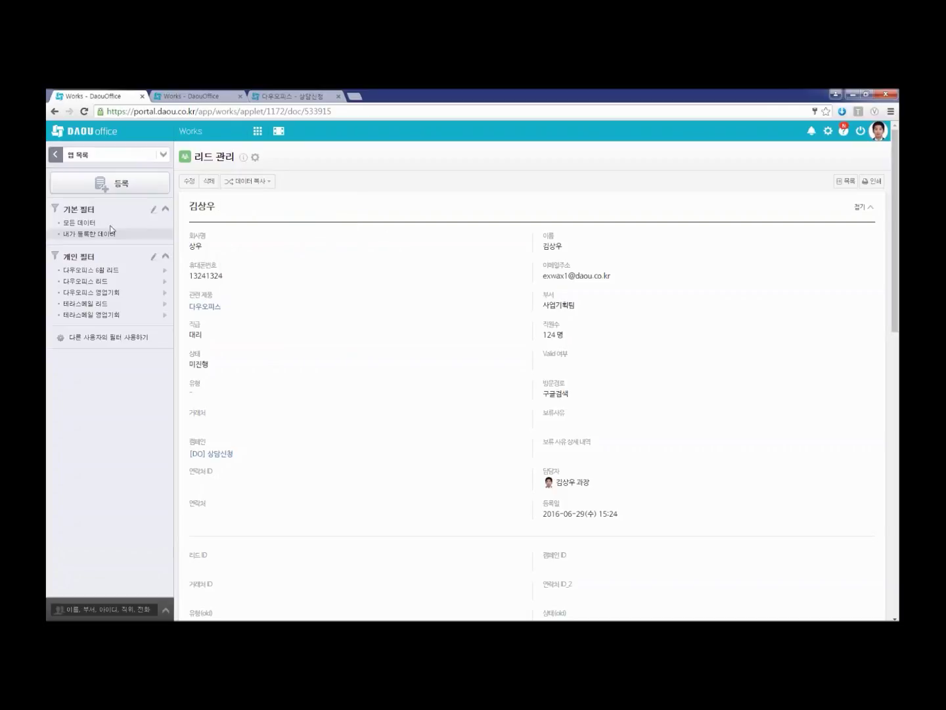
pyautogui.click(79, 224)
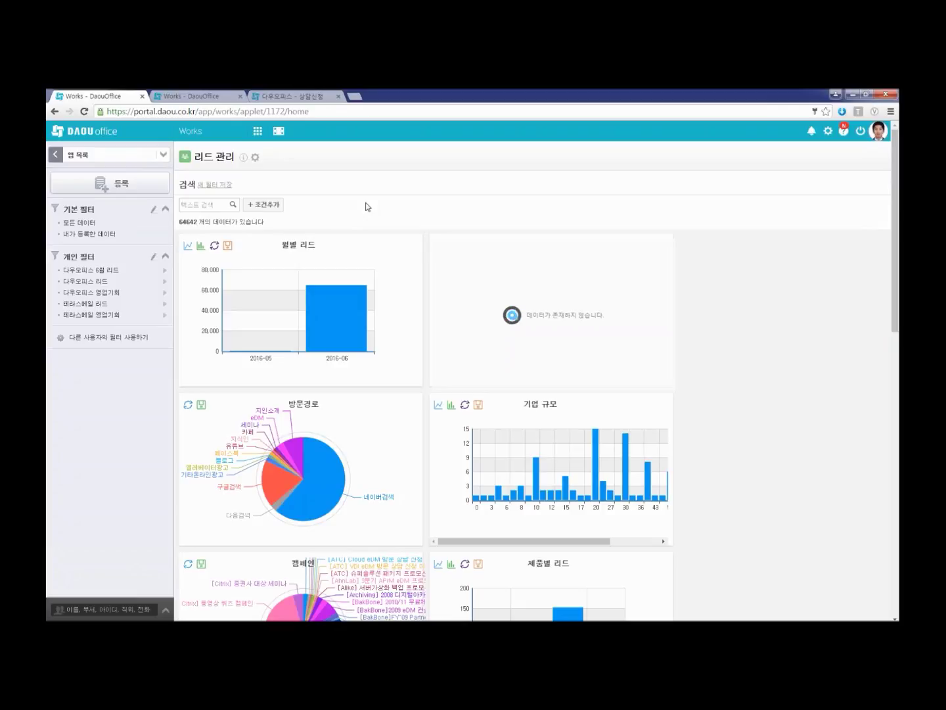
# - Reopen the 상담신청 form on the website and view its page source
pyautogui.click(299, 96)
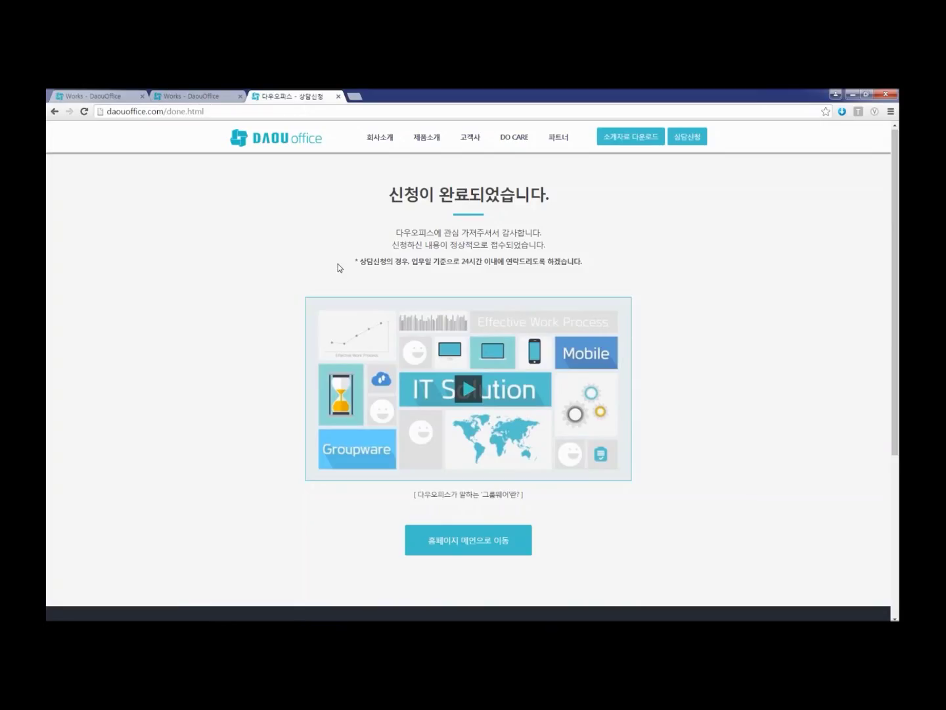
pyautogui.click(687, 137)
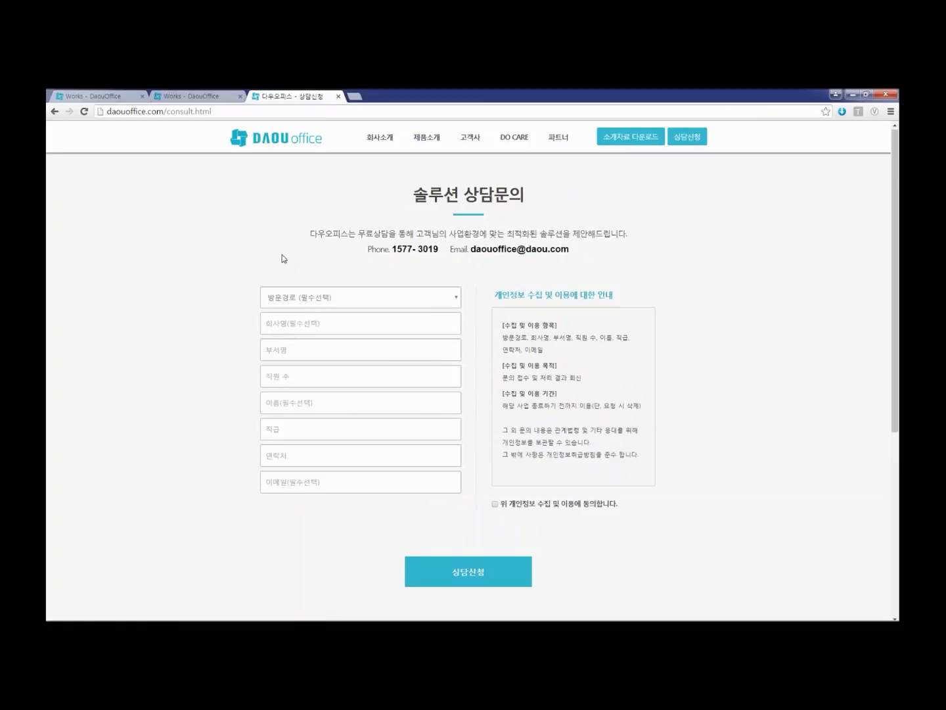
pyautogui.rightClick(209, 292)
pyautogui.click(243, 395)
# - Highlight the hidden lead fields and visit-path option markup, then return to the Works dashboard
pyautogui.scroll(-7, 241, 401)
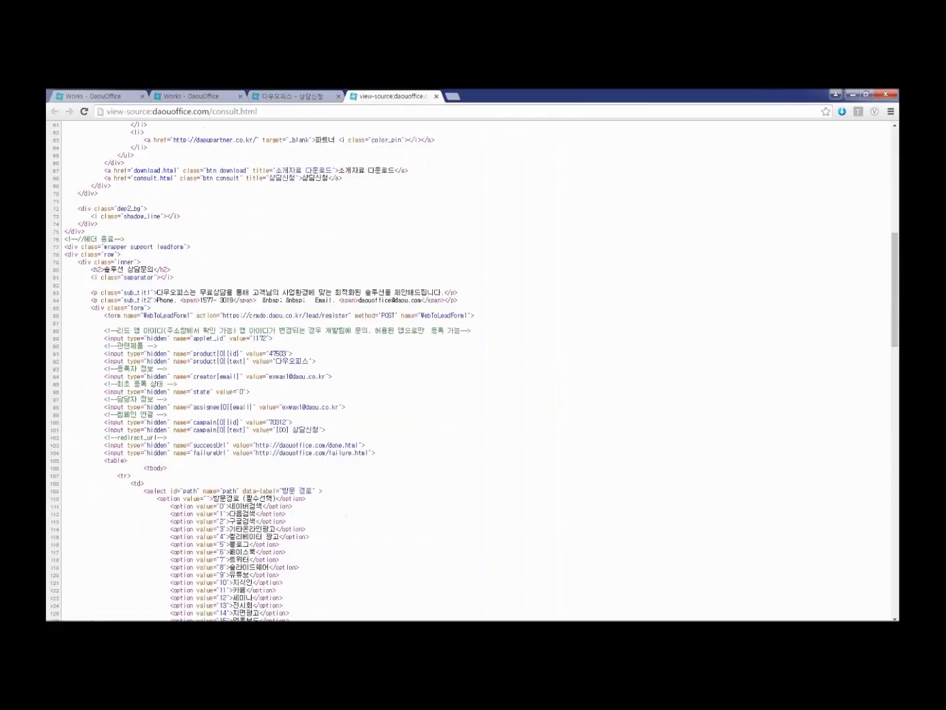
pyautogui.moveTo(91, 292); pyautogui.dragTo(364, 501)
pyautogui.scroll(-3, 363, 500)
pyautogui.scroll(2, 151, 227)
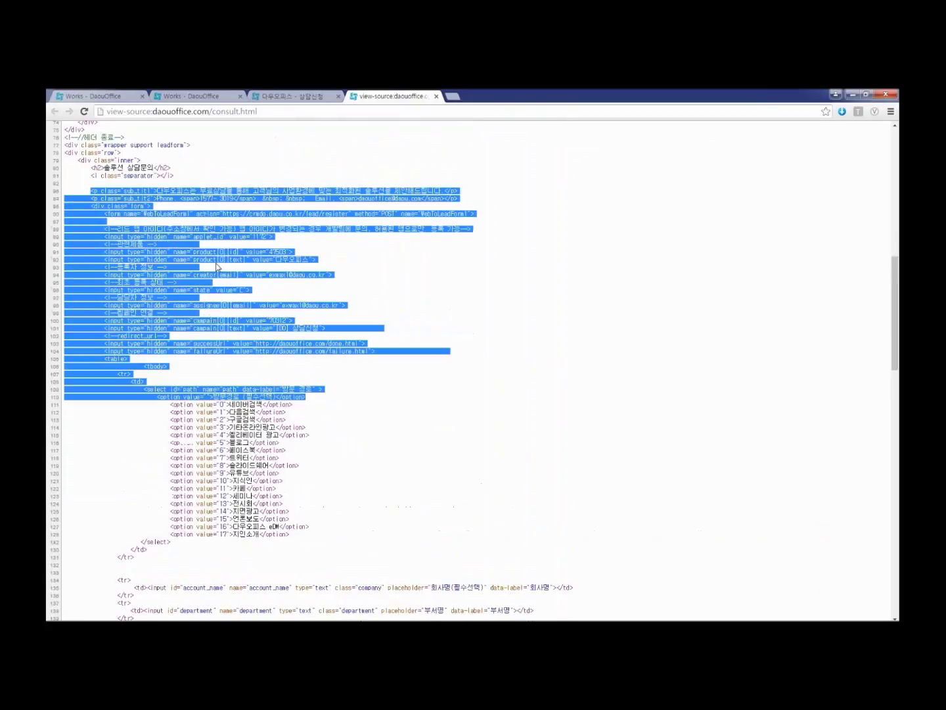
pyautogui.click(86, 188)
pyautogui.moveTo(92, 194); pyautogui.dragTo(334, 535)
pyautogui.click(474, 229)
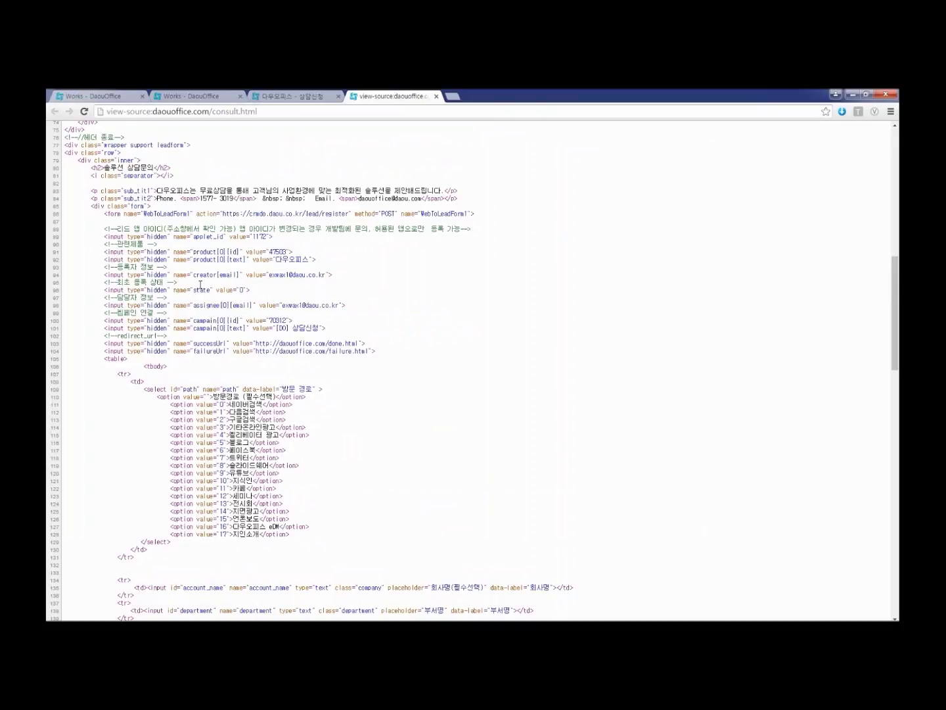
pyautogui.click(104, 93)
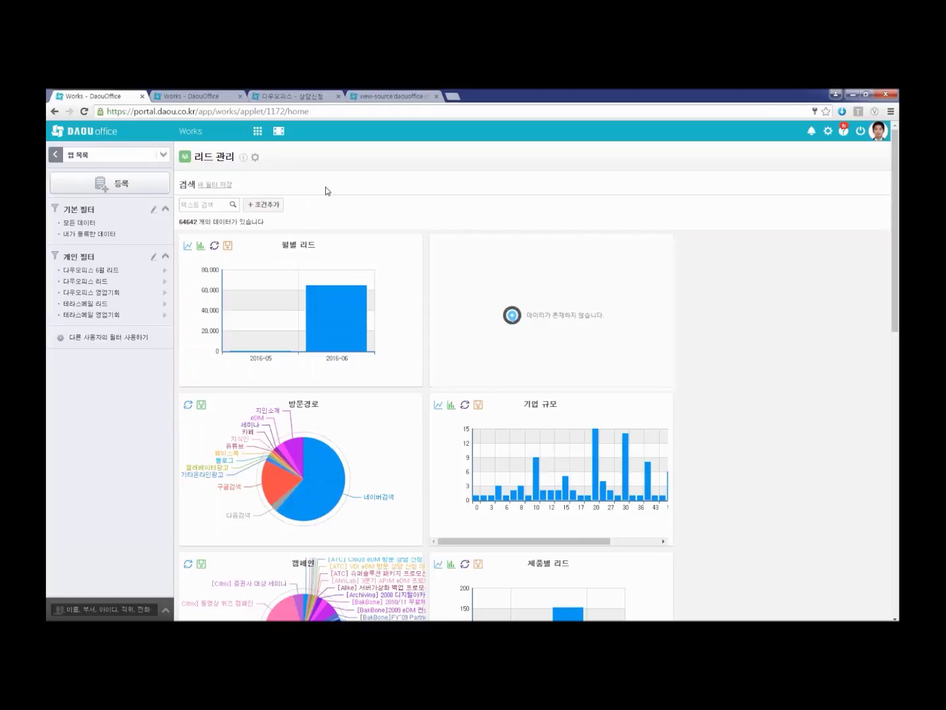
# - Try the 다우오피스 영업기회, 테라스메일 리드 and 테라스메일 영업기회 filters, ending on 다우오피스 리드 (153 leads)
pyautogui.click(92, 282)
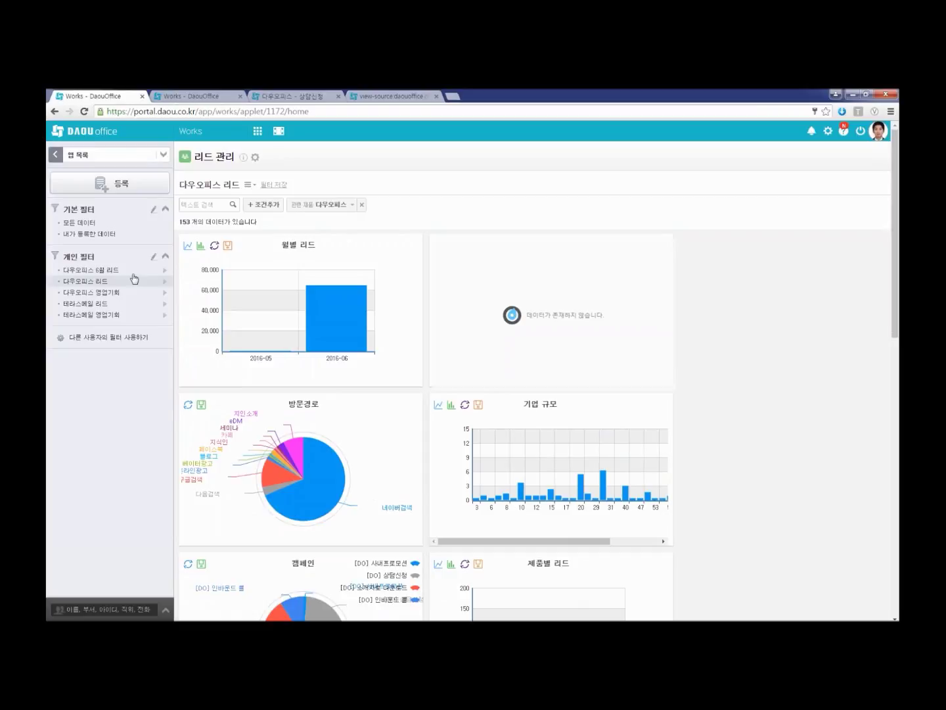
pyautogui.click(115, 292)
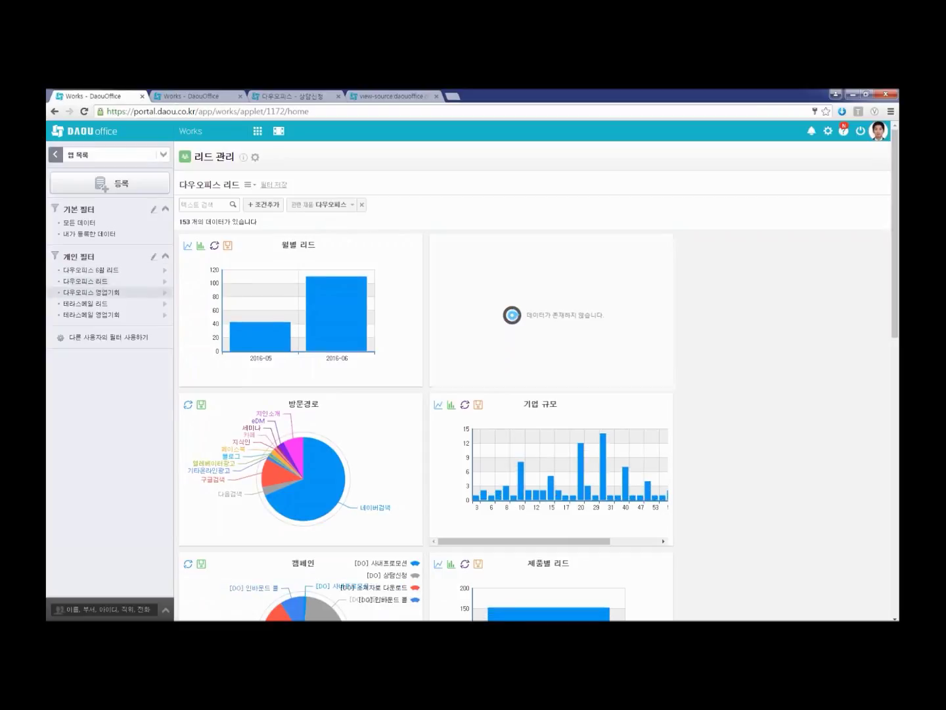
pyautogui.click(89, 303)
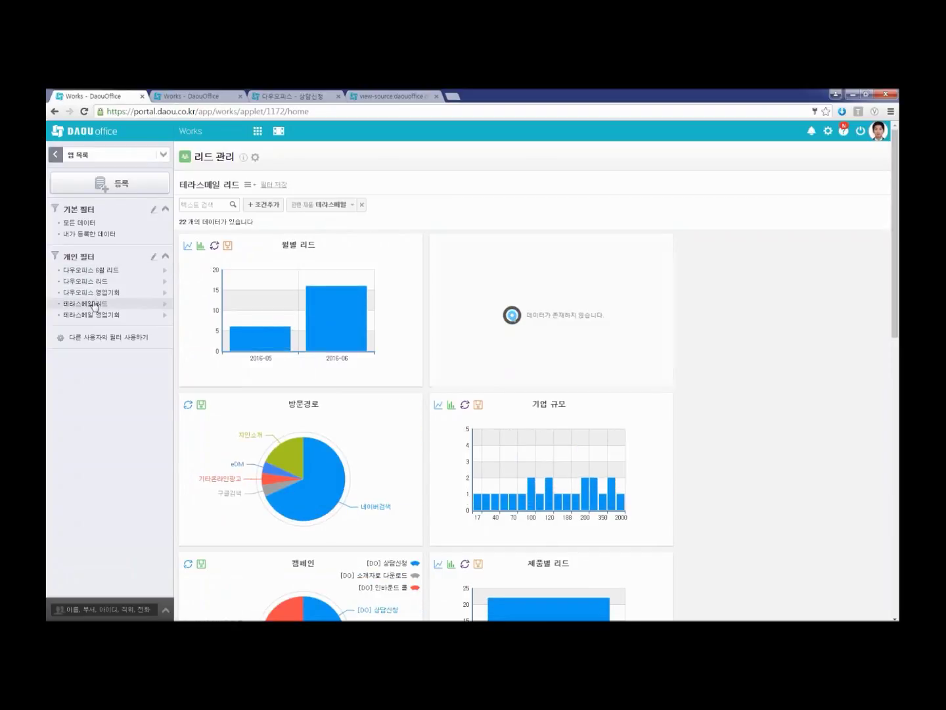
pyautogui.click(92, 316)
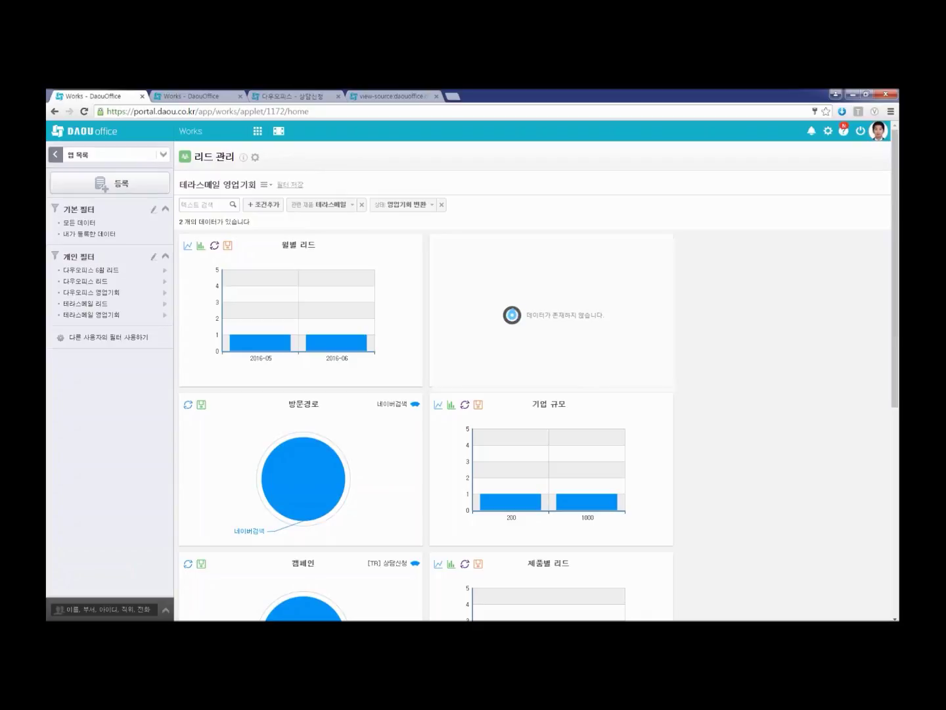
pyautogui.click(97, 281)
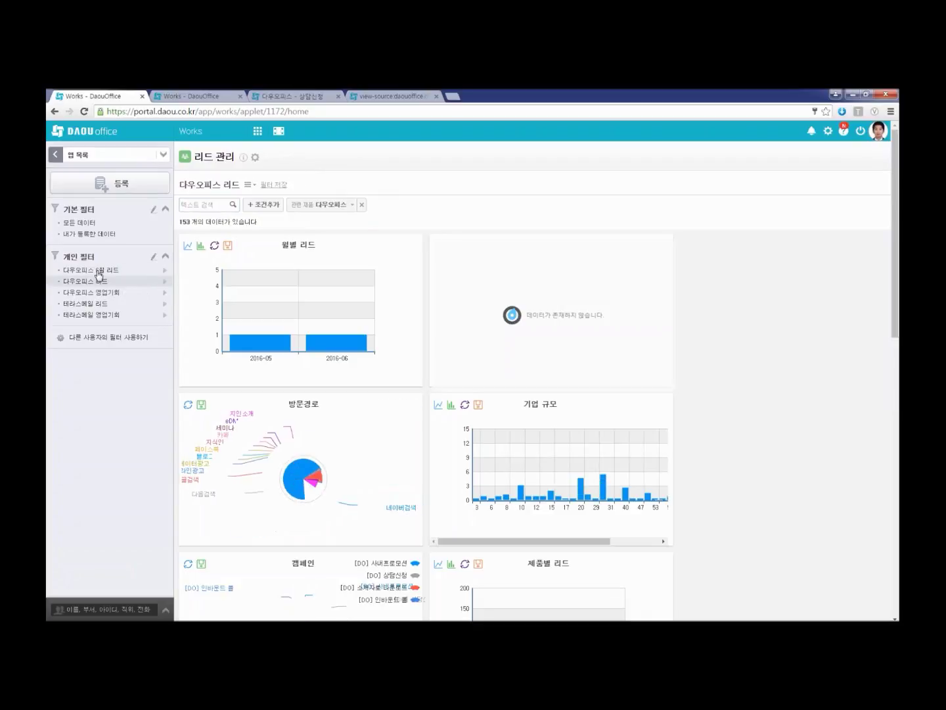
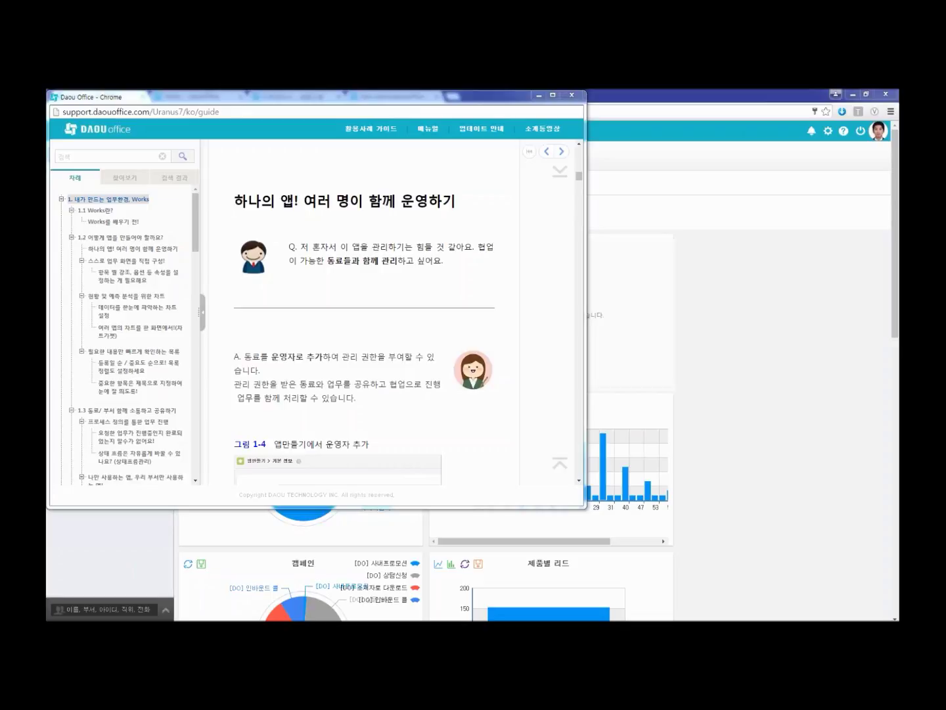
# - Close the help guide window and bring up the 상담신청 consultation request form tab
pyautogui.click(572, 95)
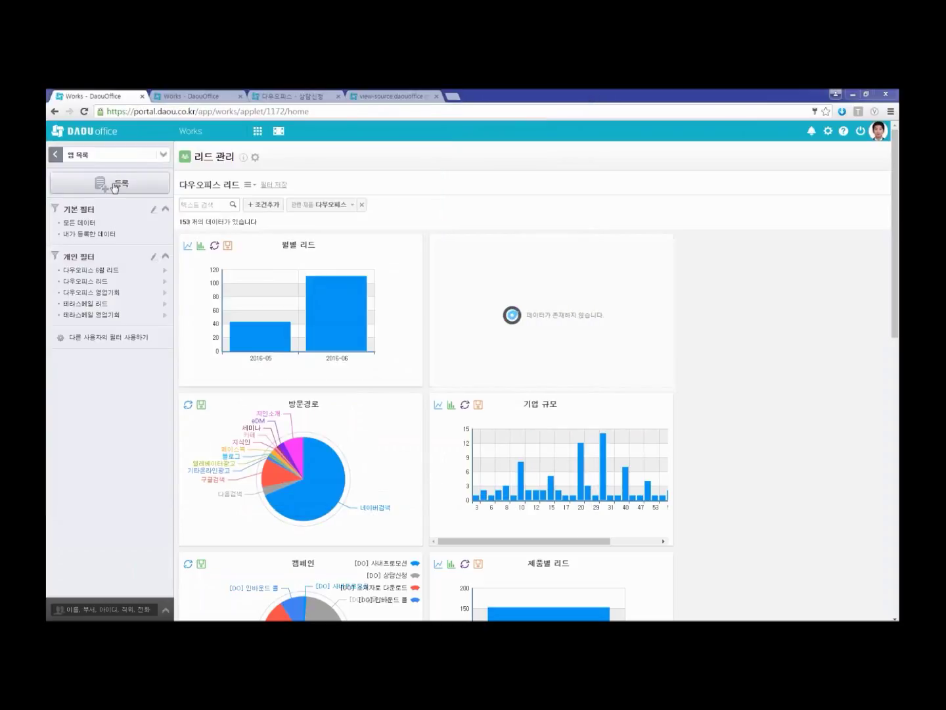
pyautogui.moveTo(270, 316)
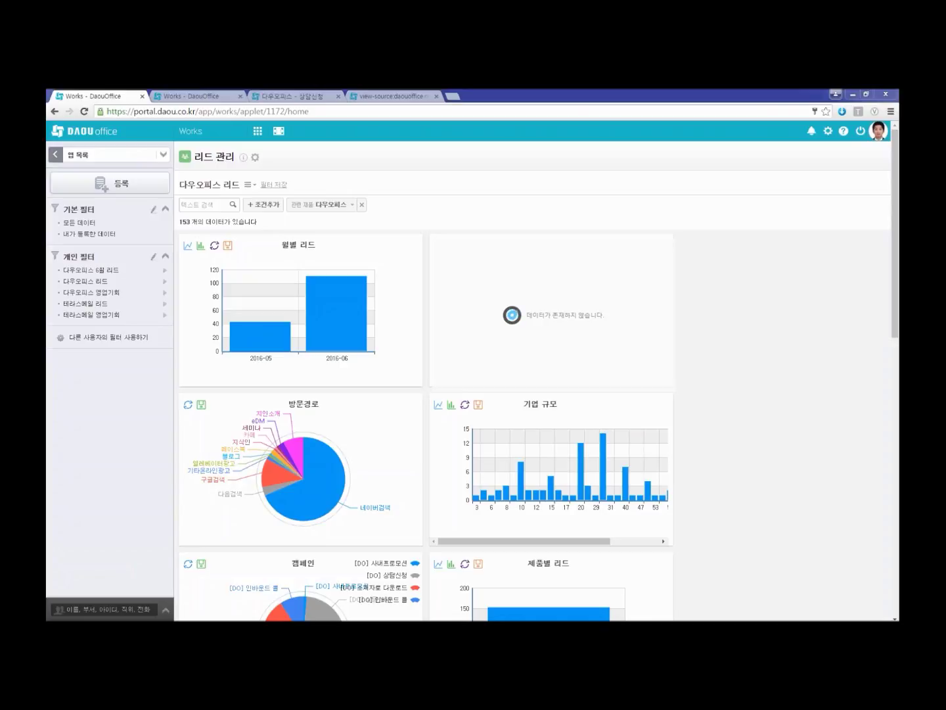
pyautogui.hotkey('ctrl', '3')
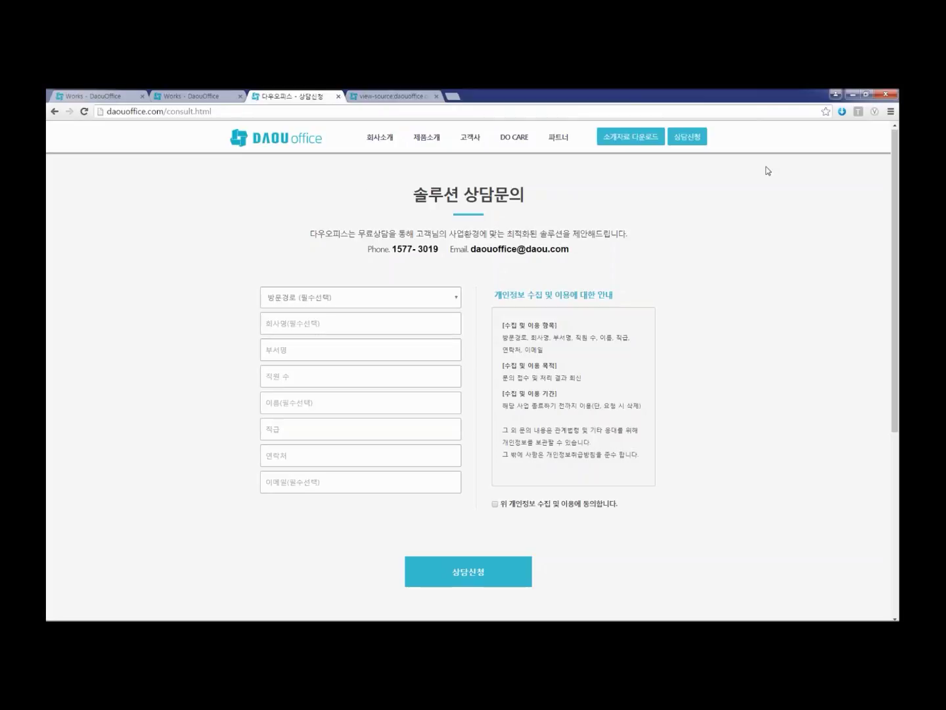
# - Check the DO/TR 고객사 현황 app's list view settings, then open the 사업기획팀 업무현황 app's management page
pyautogui.click(201, 96)
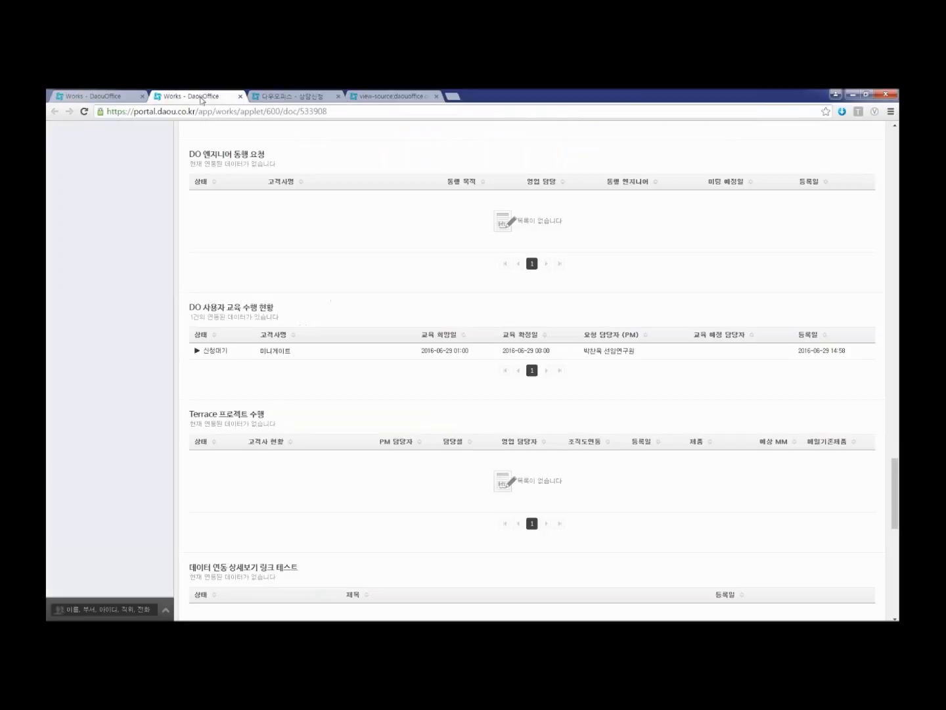
pyautogui.scroll(8, 146, 317)
pyautogui.scroll(10, 150, 319)
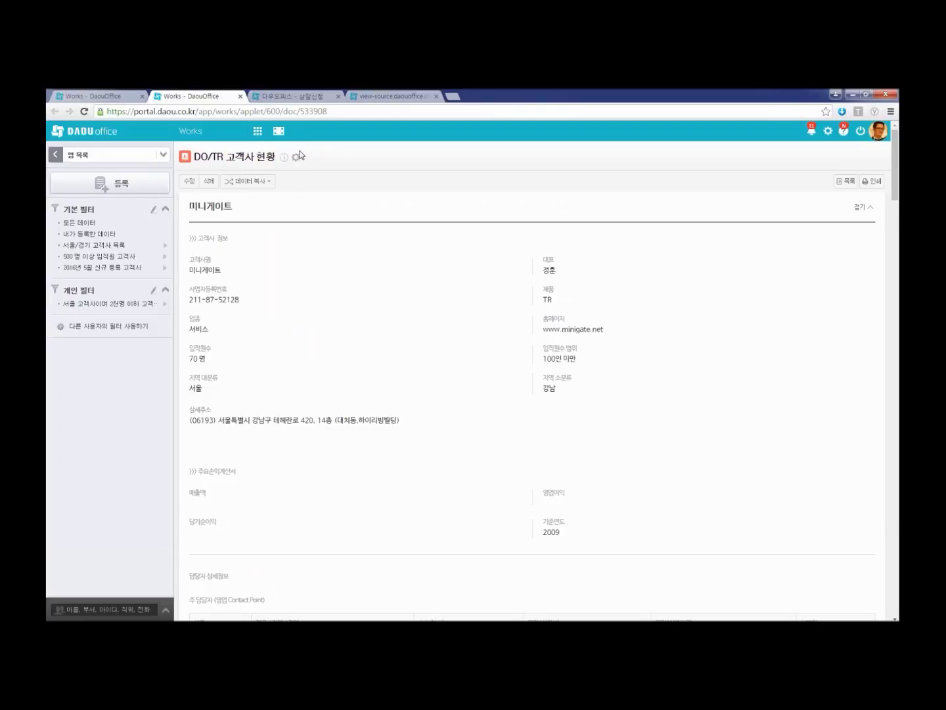
pyautogui.click(297, 157)
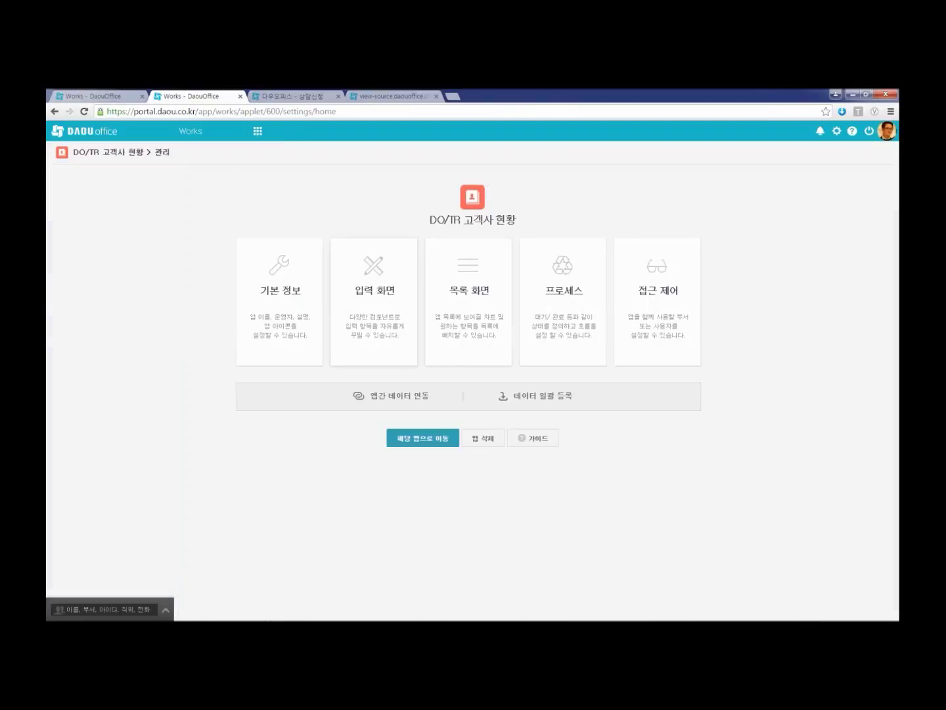
pyautogui.click(478, 306)
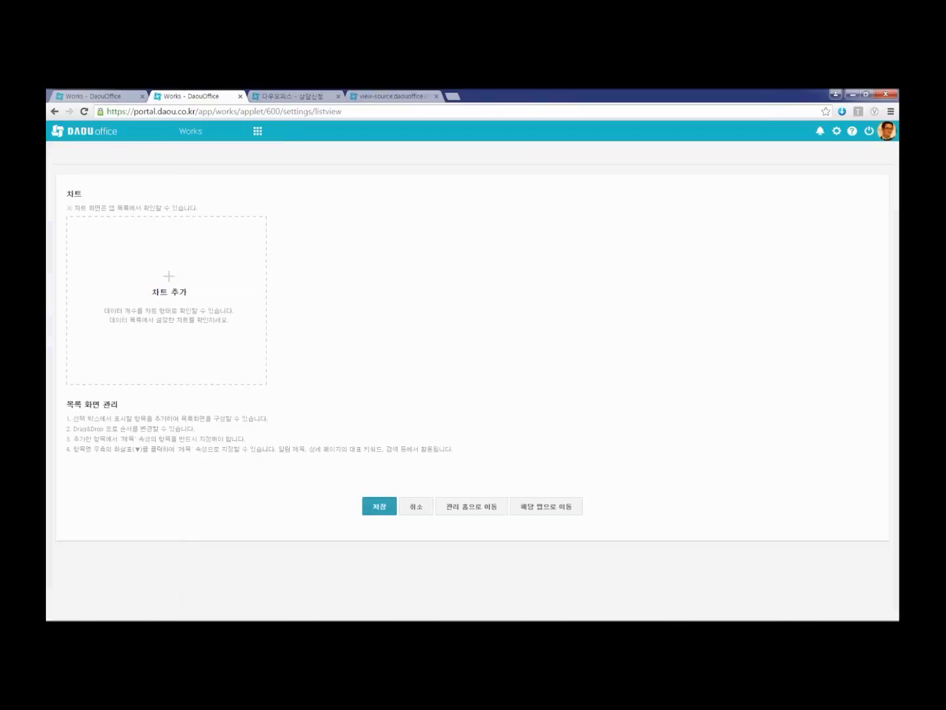
pyautogui.click(193, 134)
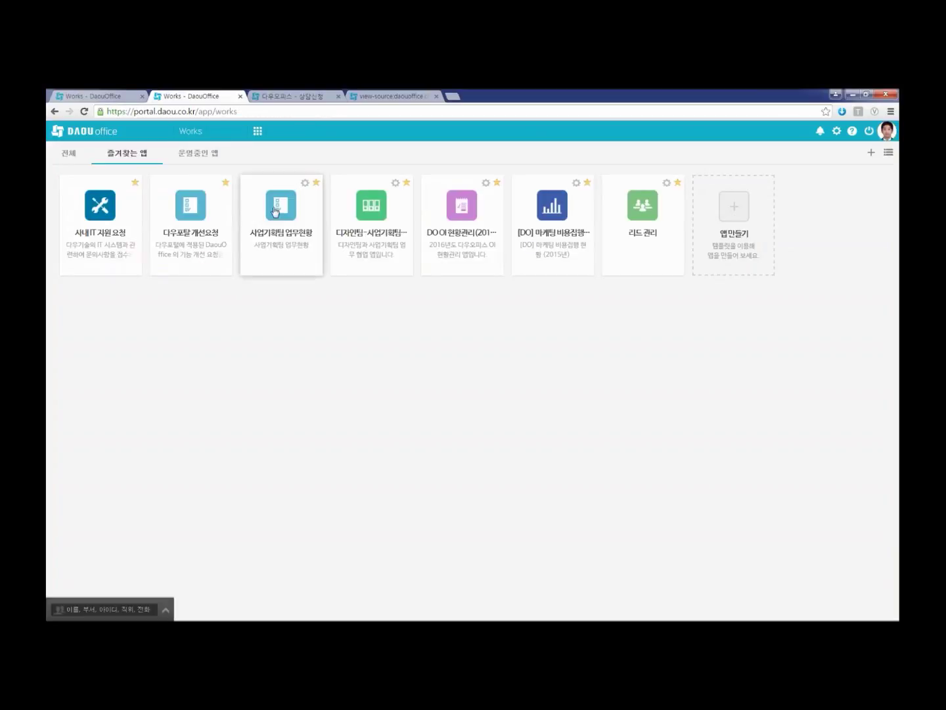
pyautogui.click(305, 182)
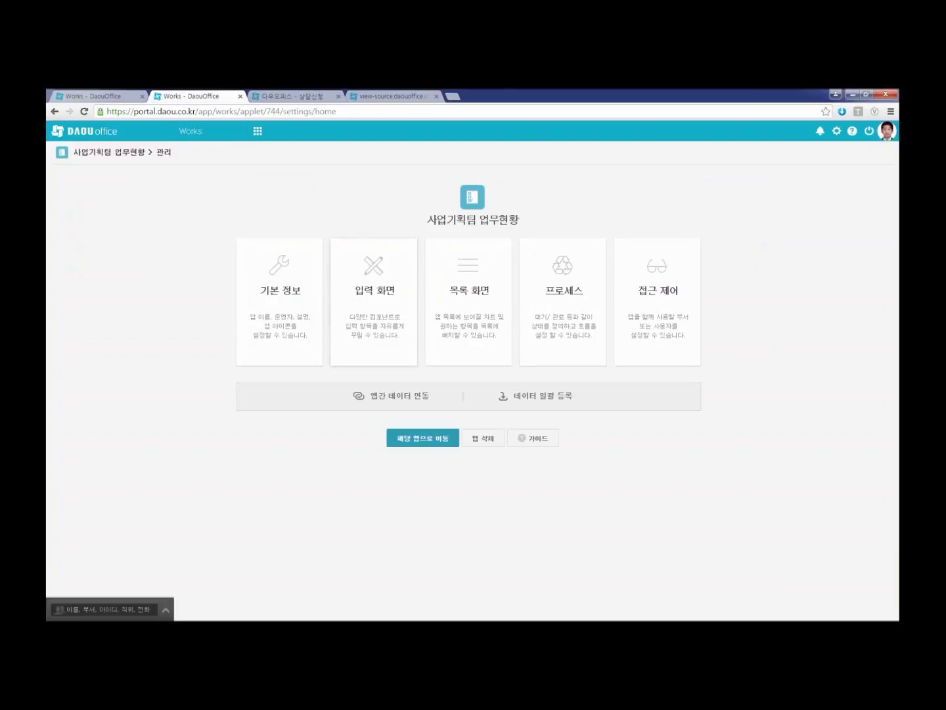
# - Sort the 사업기획팀 업무현황 list view's 상태 column descending, inspect 진행률 options, and return to the consultation form
pyautogui.click(488, 317)
pyautogui.scroll(-3, 323, 373)
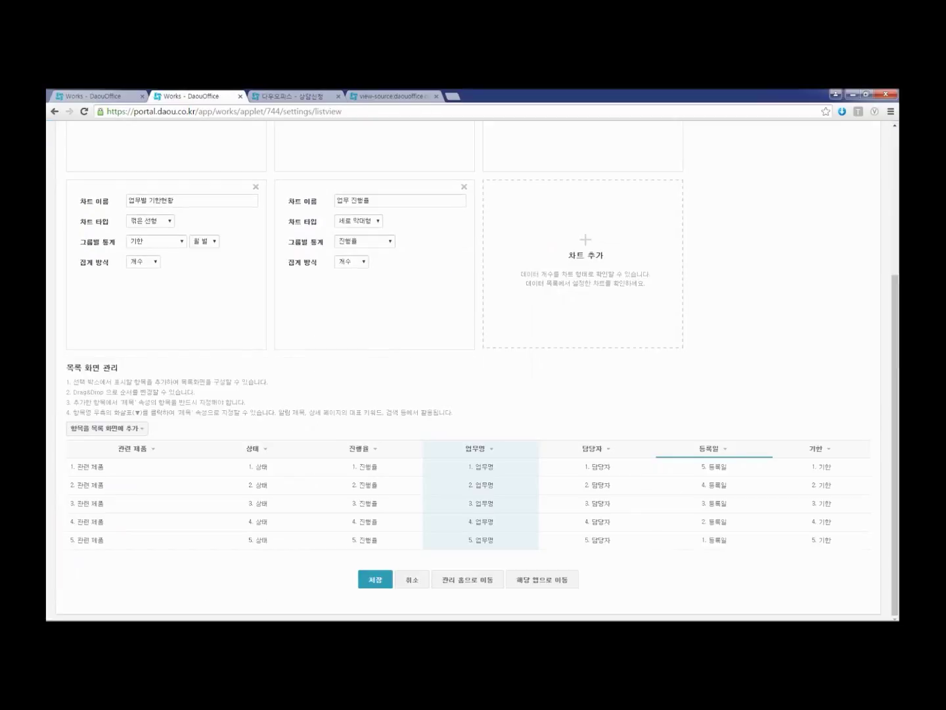
pyautogui.click(263, 451)
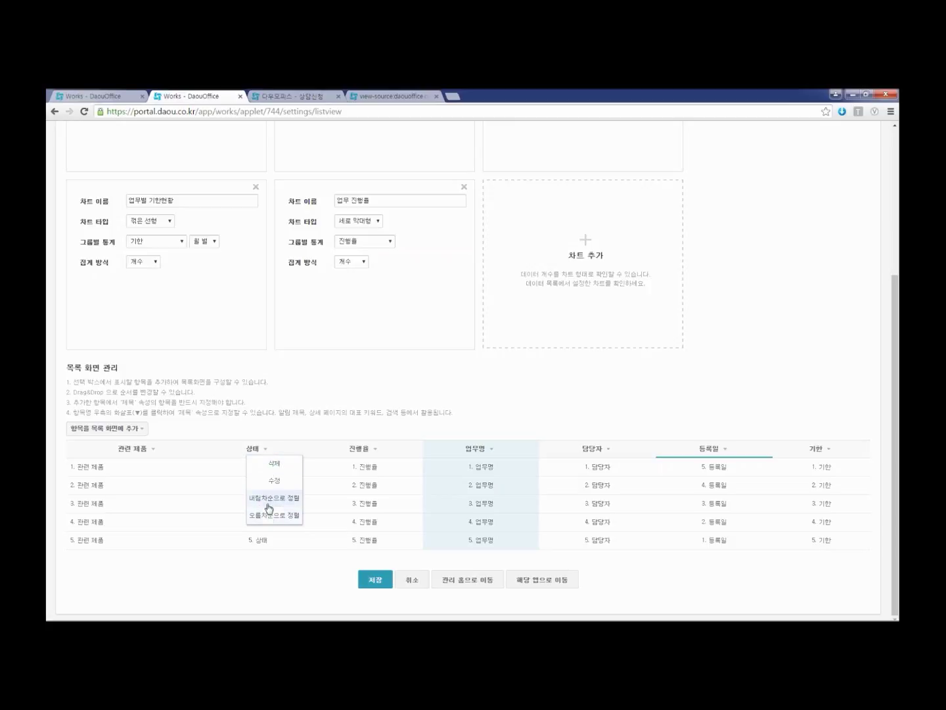
pyautogui.click(271, 499)
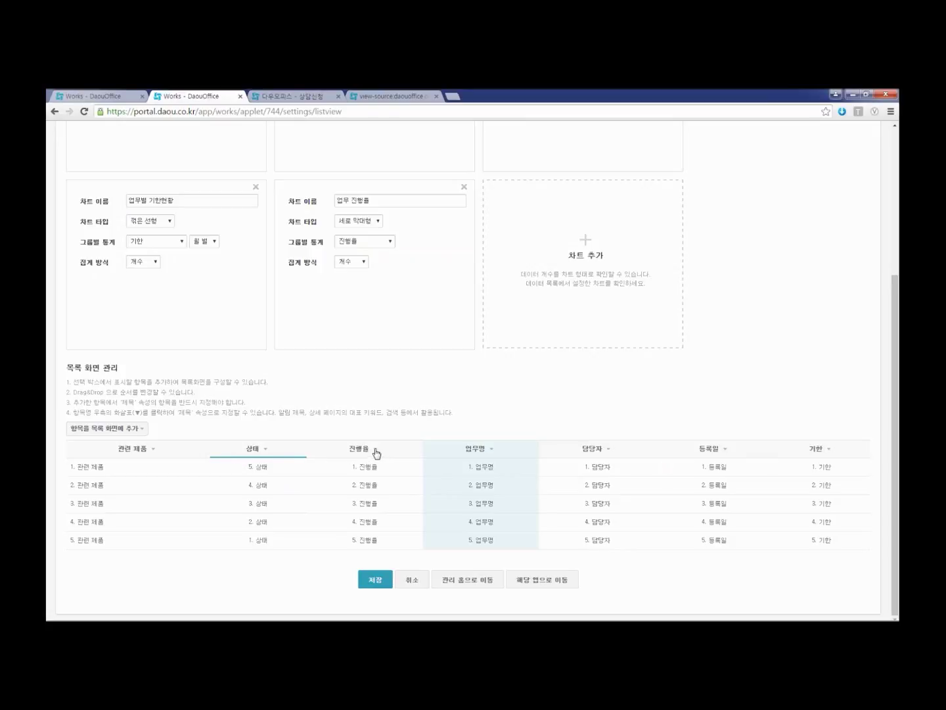
pyautogui.click(376, 452)
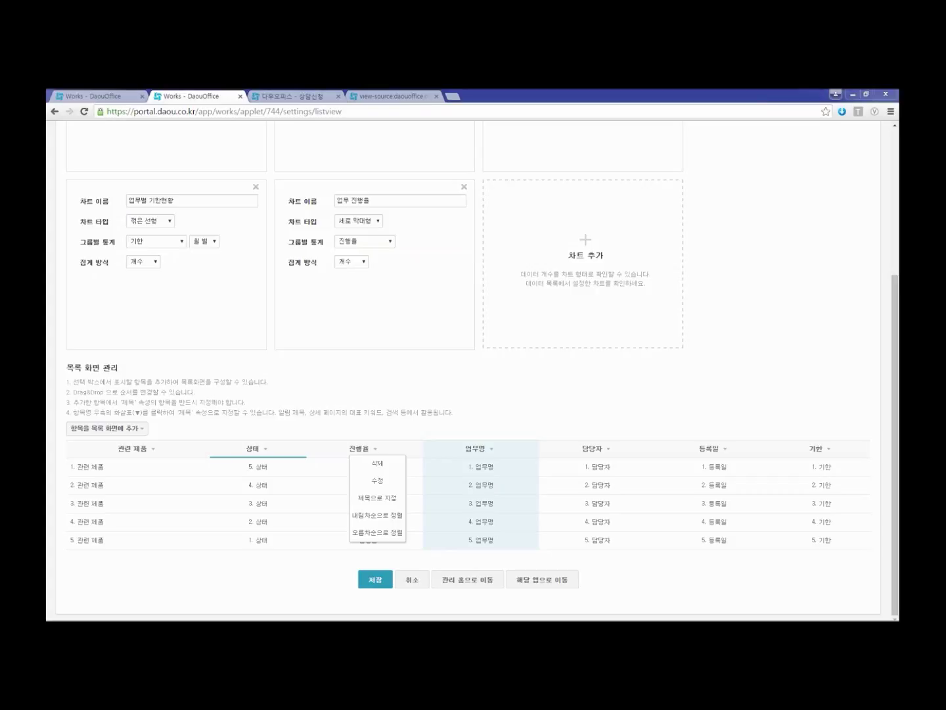
pyautogui.hotkey('ctrl', 'Tab')
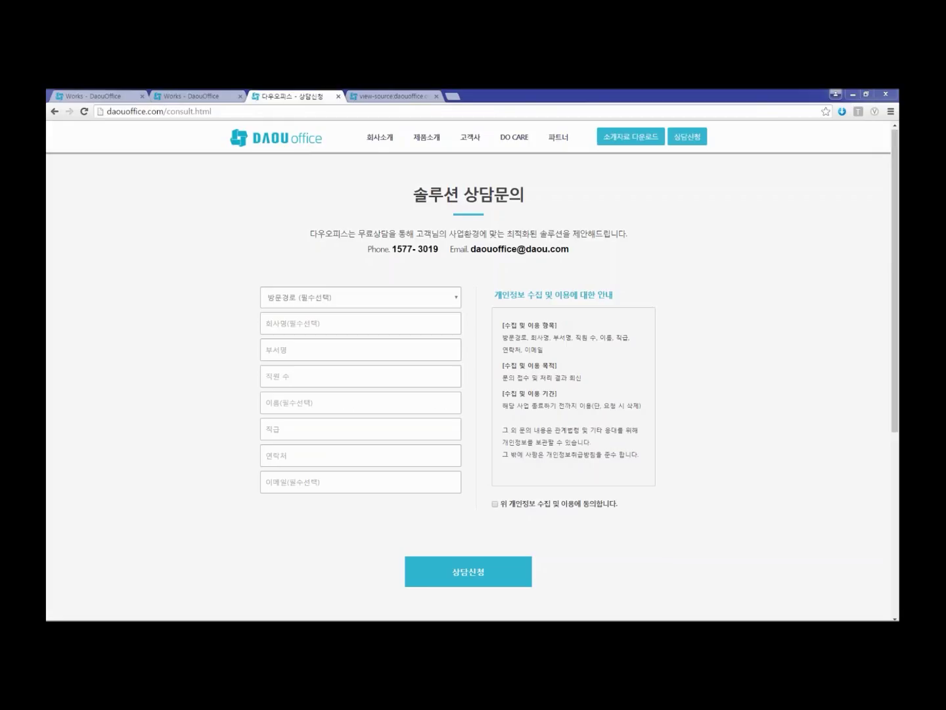